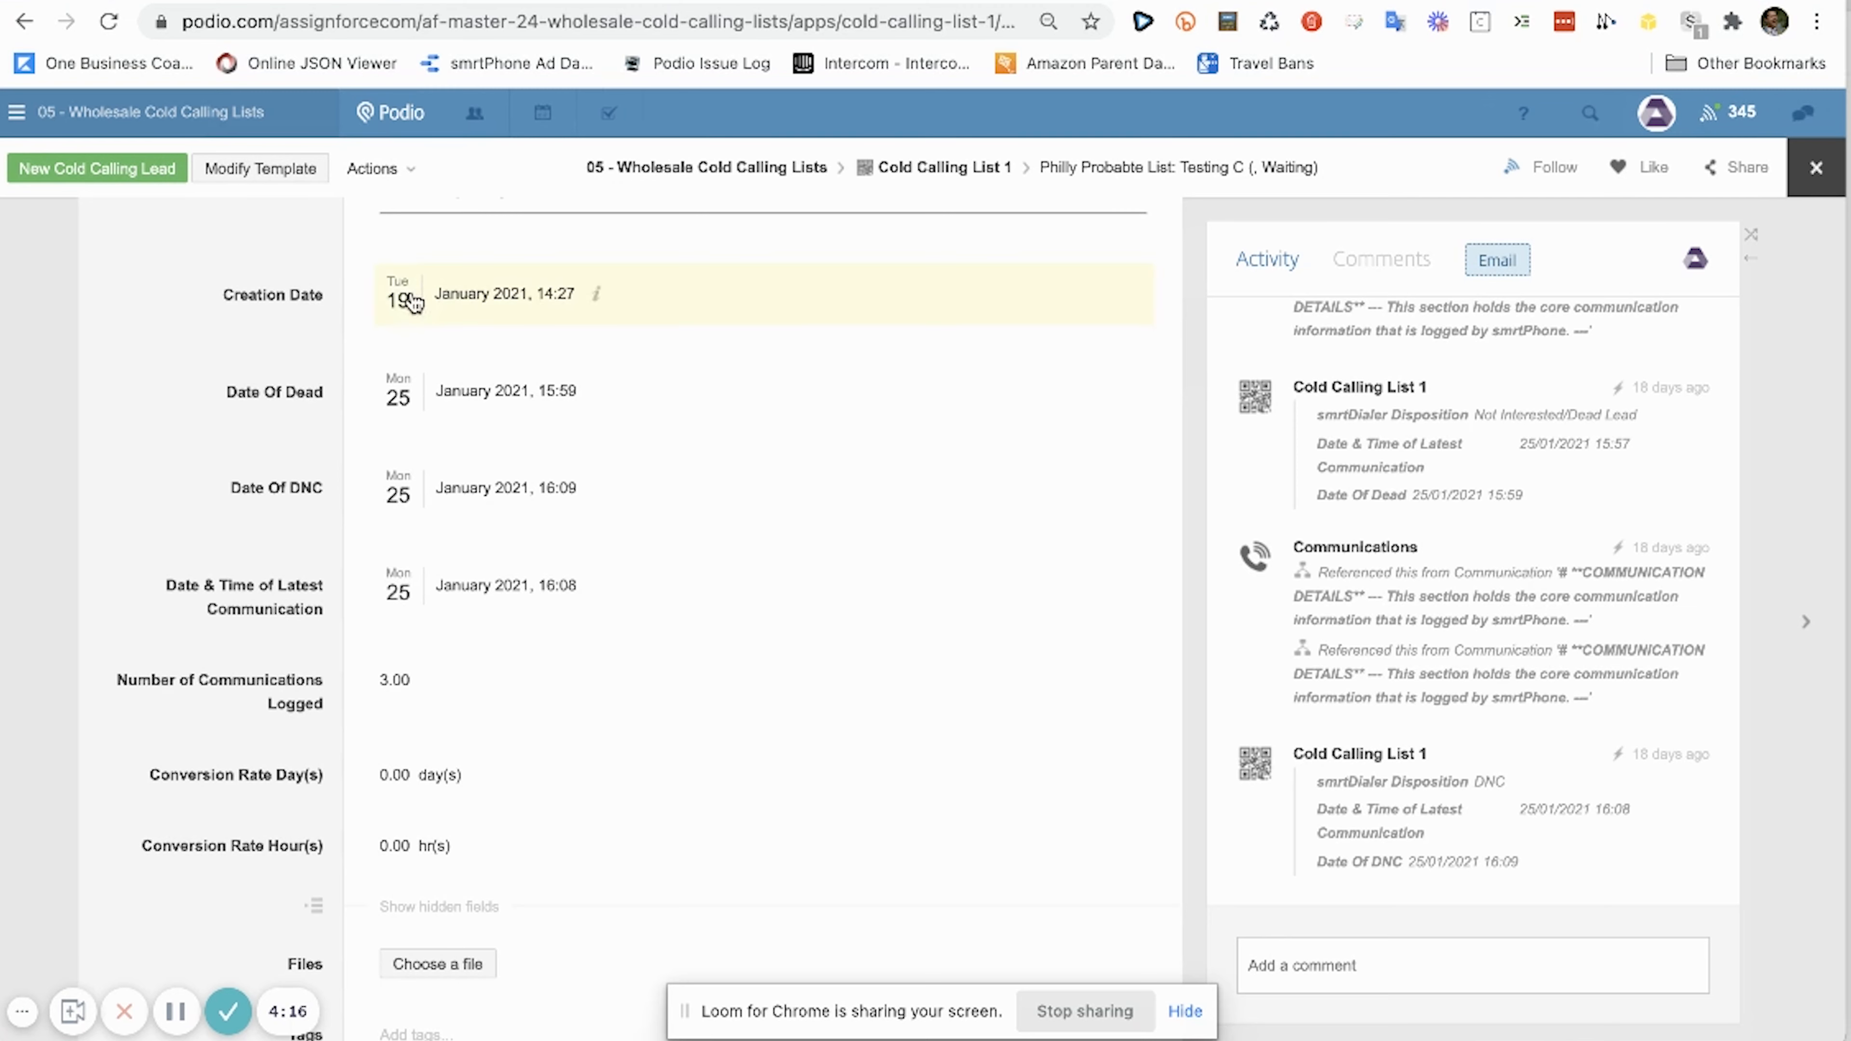
- Review the date, logged communications and conversion rate fields of the Testing C cold calling lead
{"action": "scroll", "coordinate": [328, 381], "scroll_direction": "down", "scroll_amount": 2}
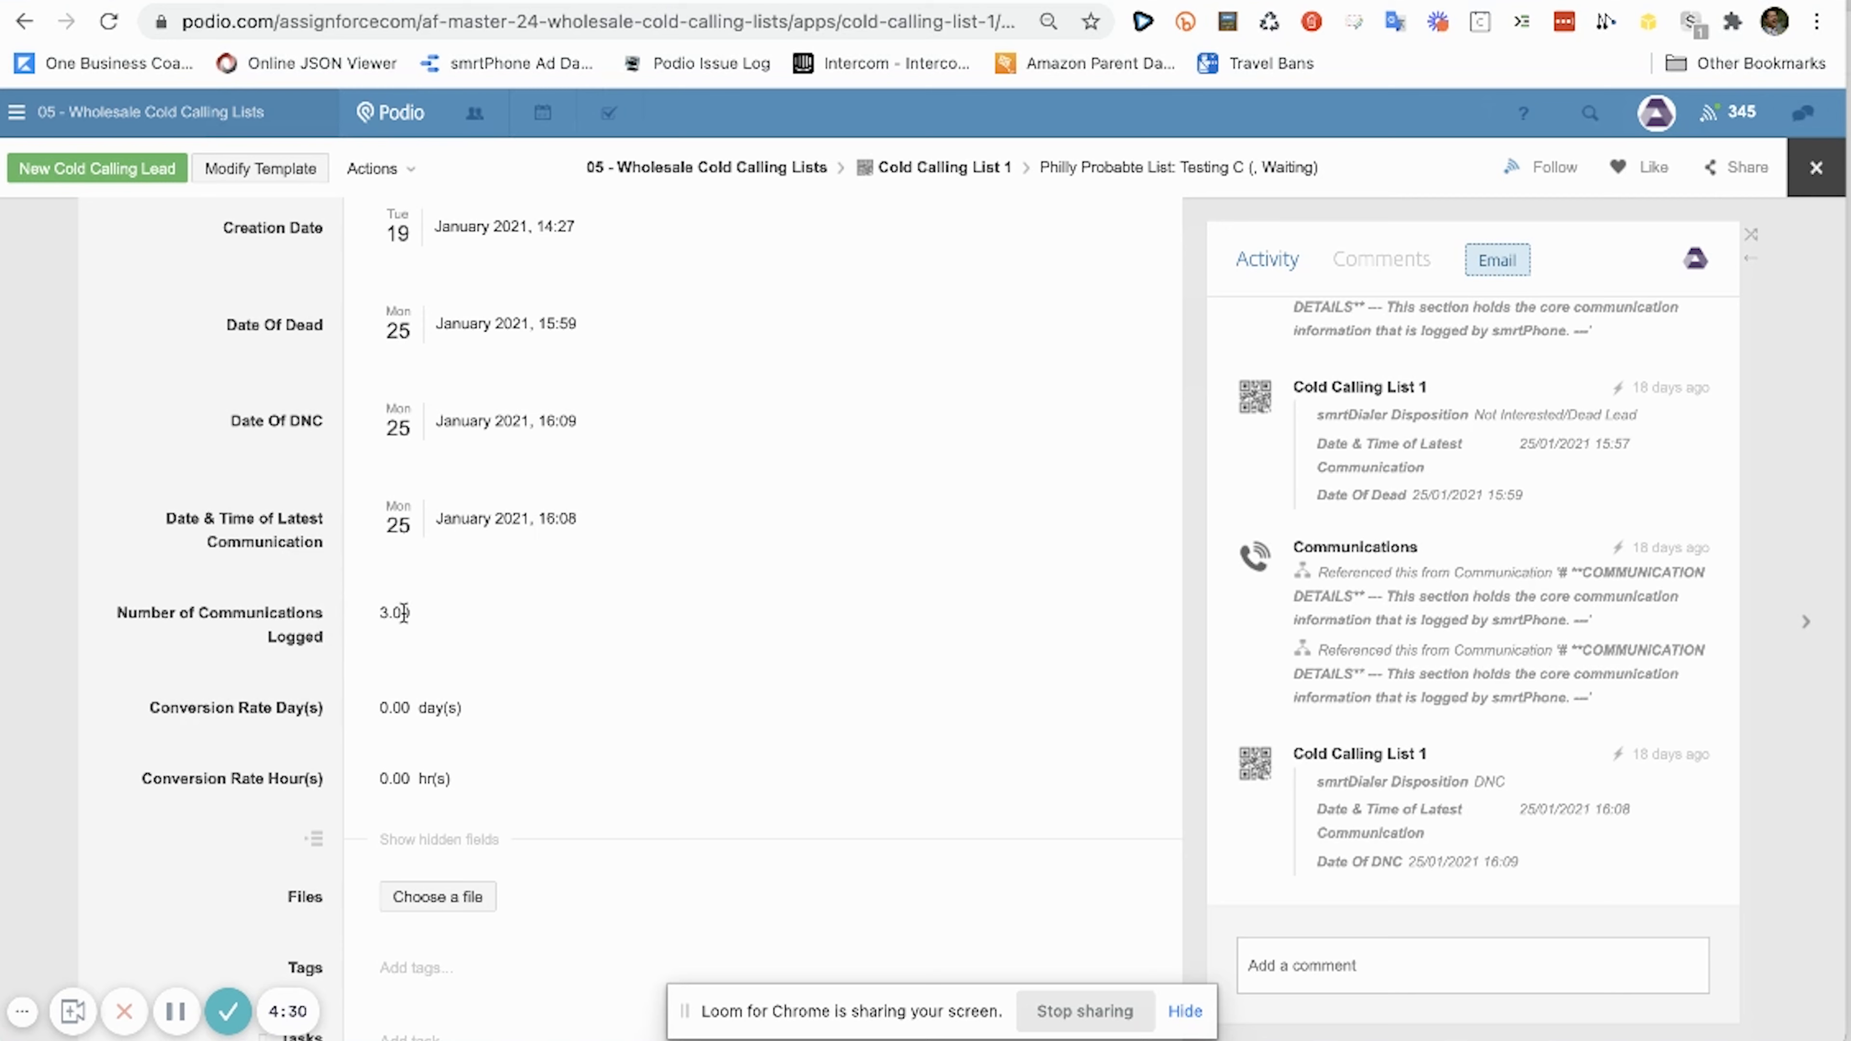
{"action": "scroll", "coordinate": [341, 642], "scroll_direction": "down", "scroll_amount": 1}
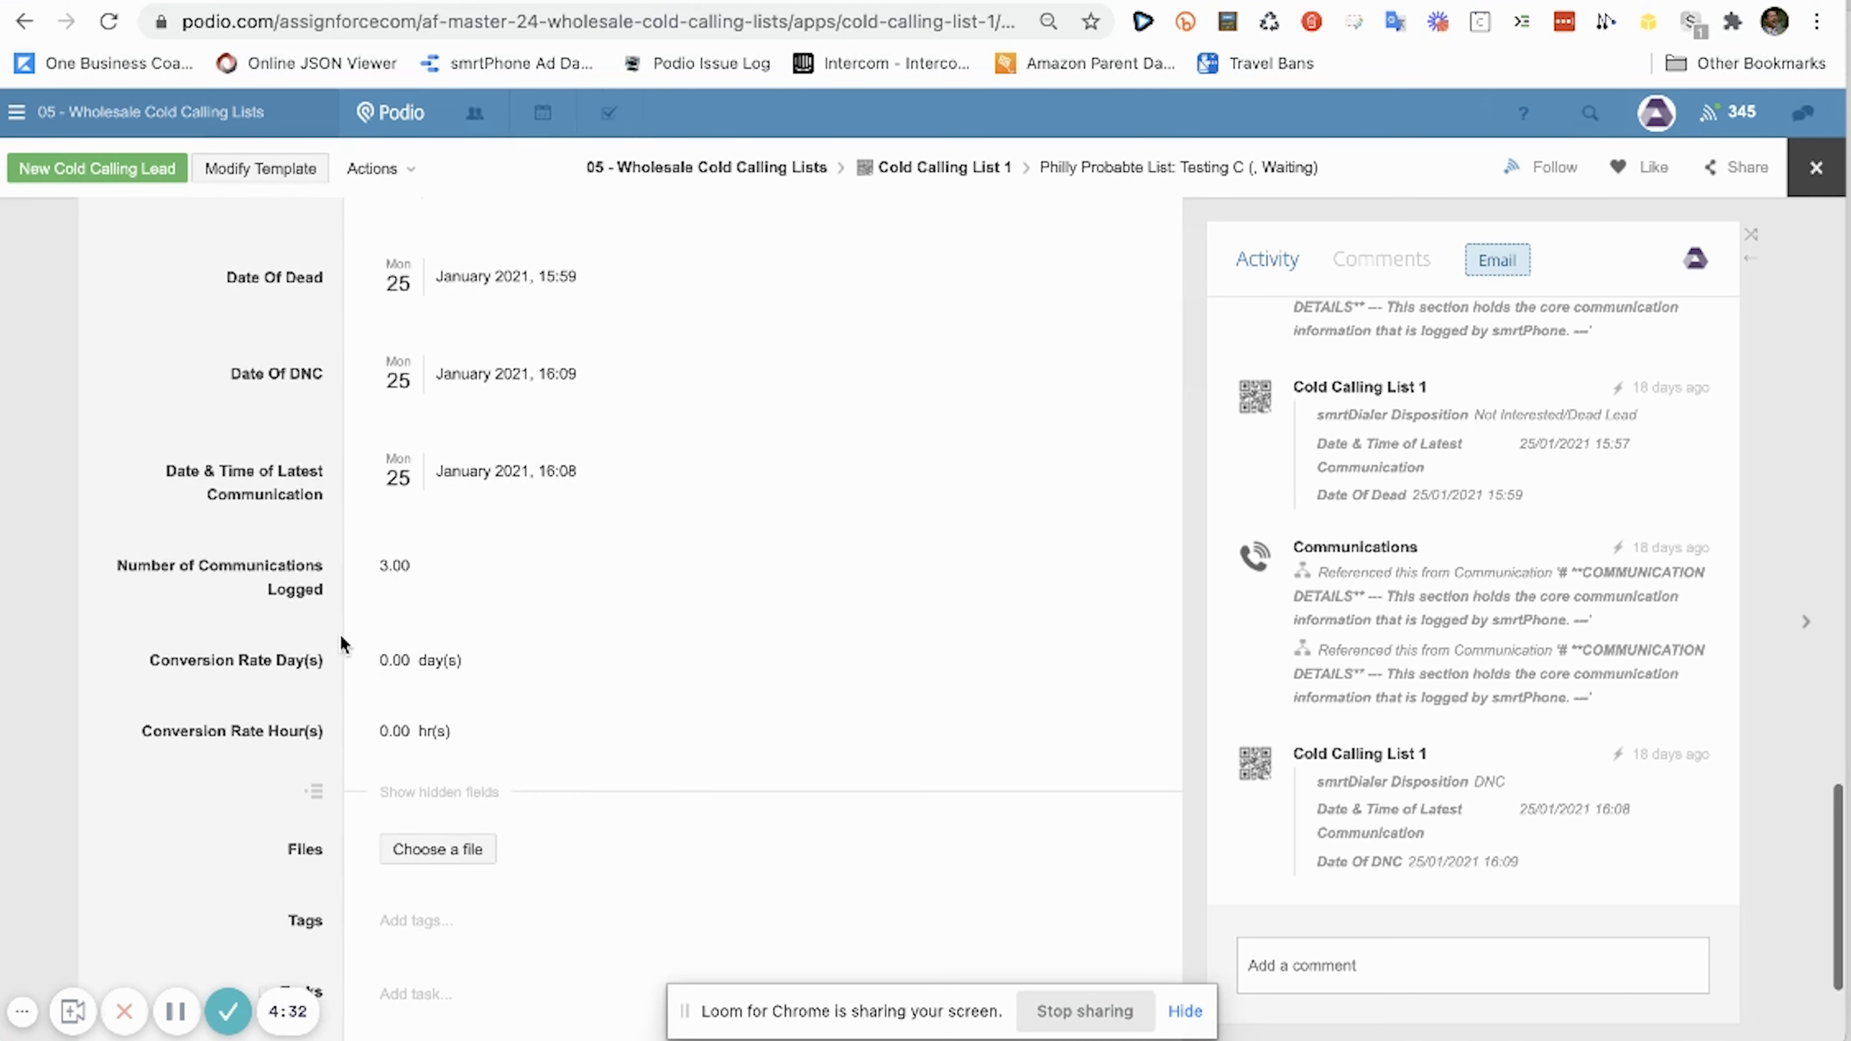
{"action": "scroll", "coordinate": [341, 641], "scroll_direction": "up", "scroll_amount": 4}
{"action": "scroll", "coordinate": [341, 646], "scroll_direction": "up", "scroll_amount": 8}
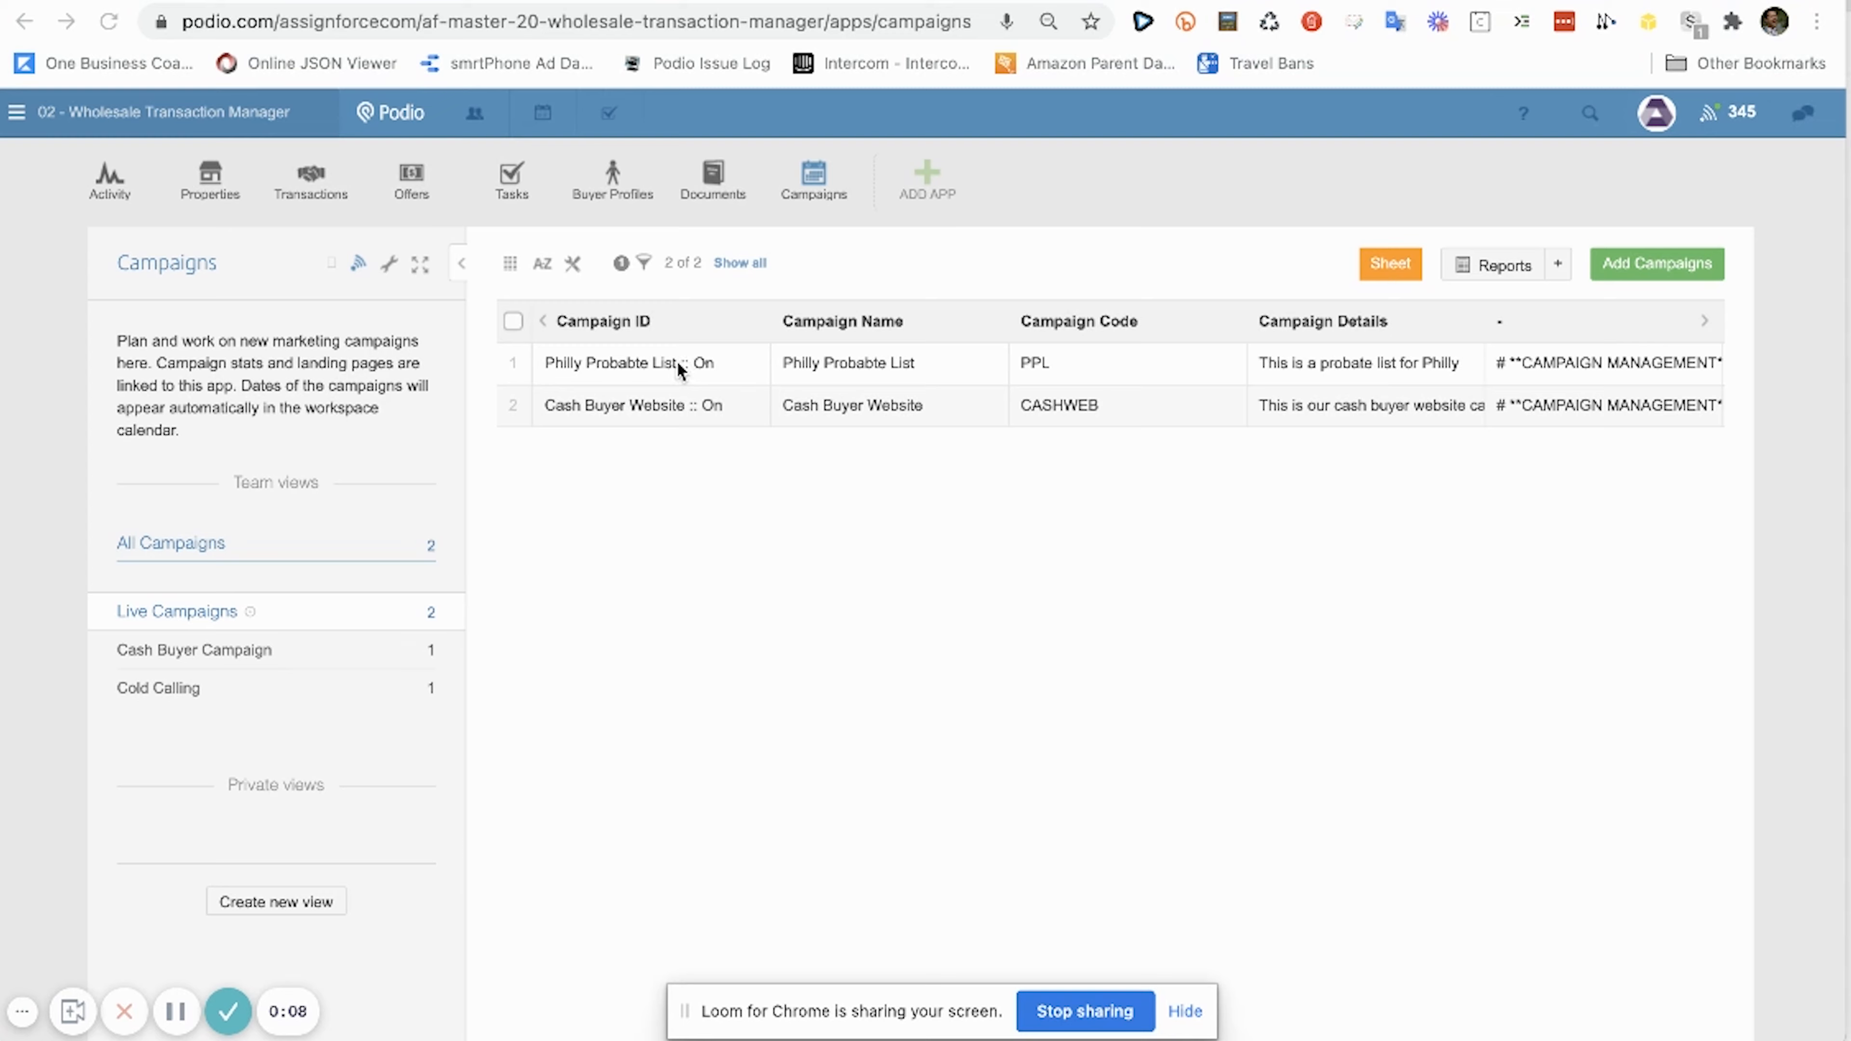
- Open the Philly Probabte List campaign and review its campaign management fields and its lead and net profit targets
{"action": "left_click", "coordinate": [653, 354]}
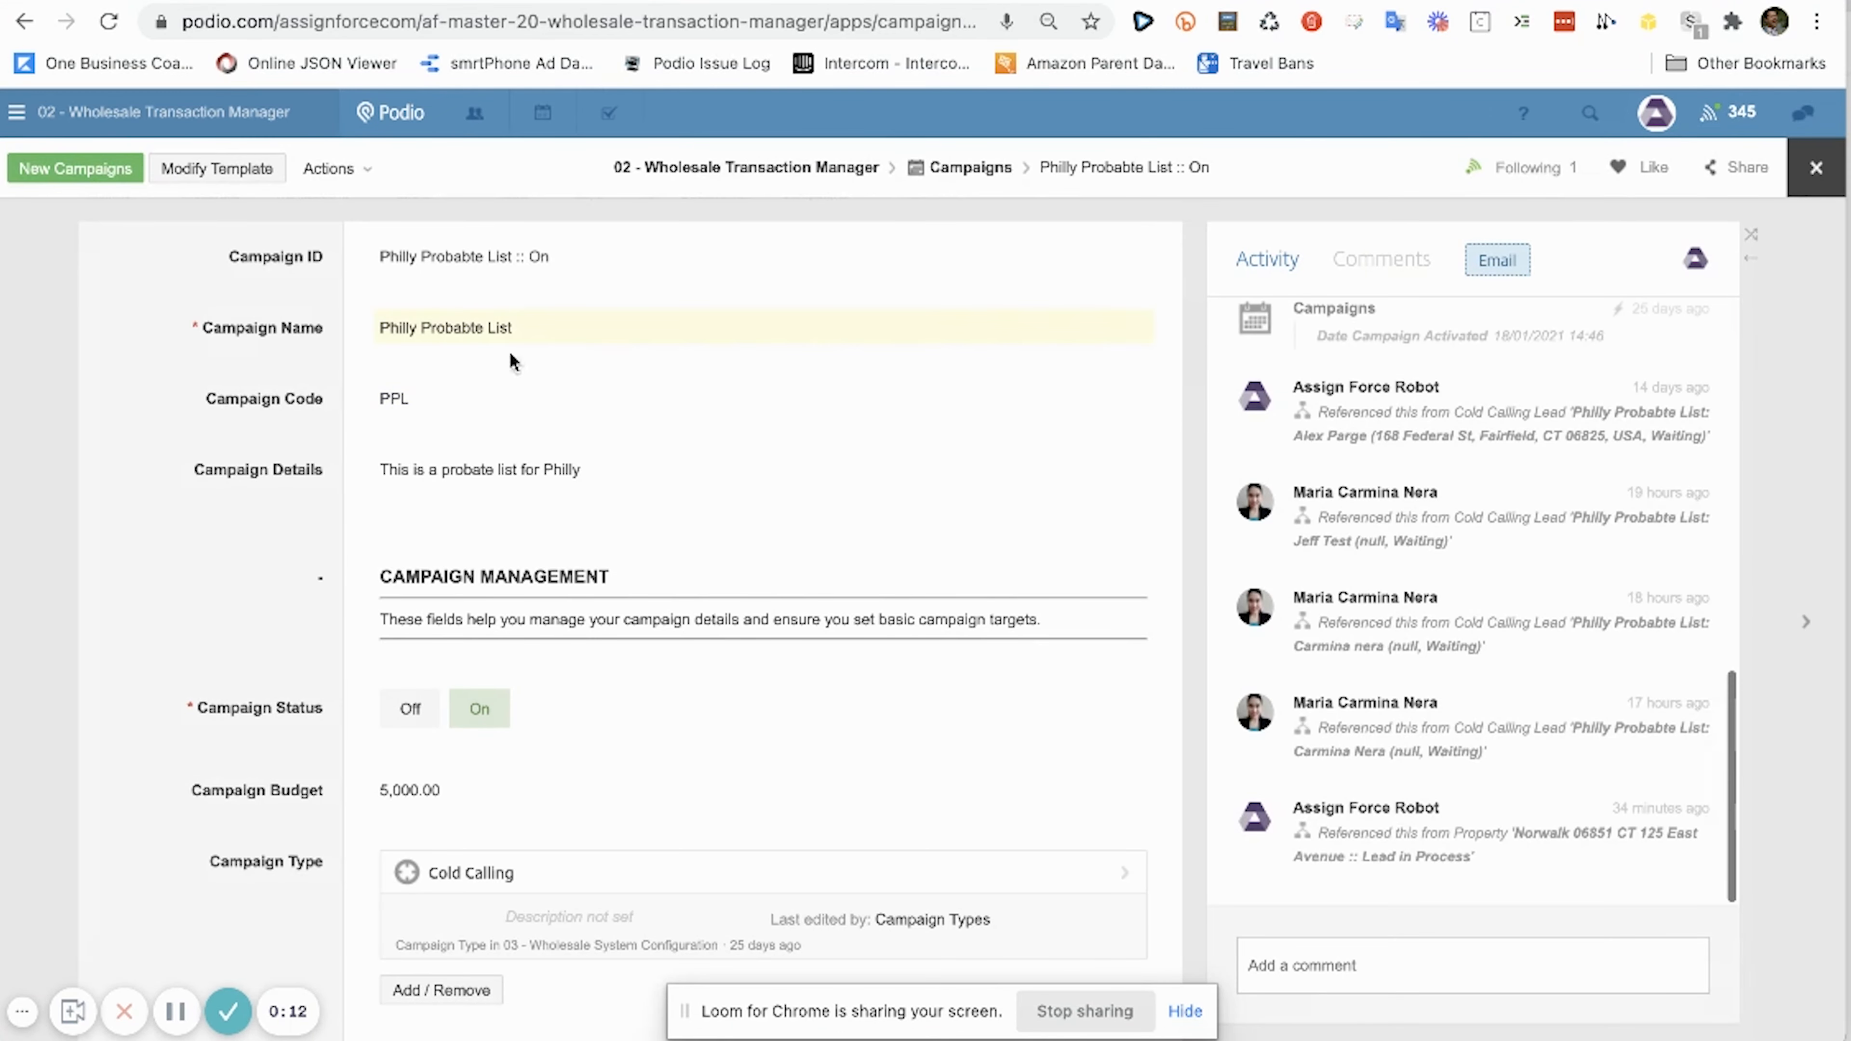
{"action": "scroll", "coordinate": [388, 524], "scroll_direction": "down", "scroll_amount": 2}
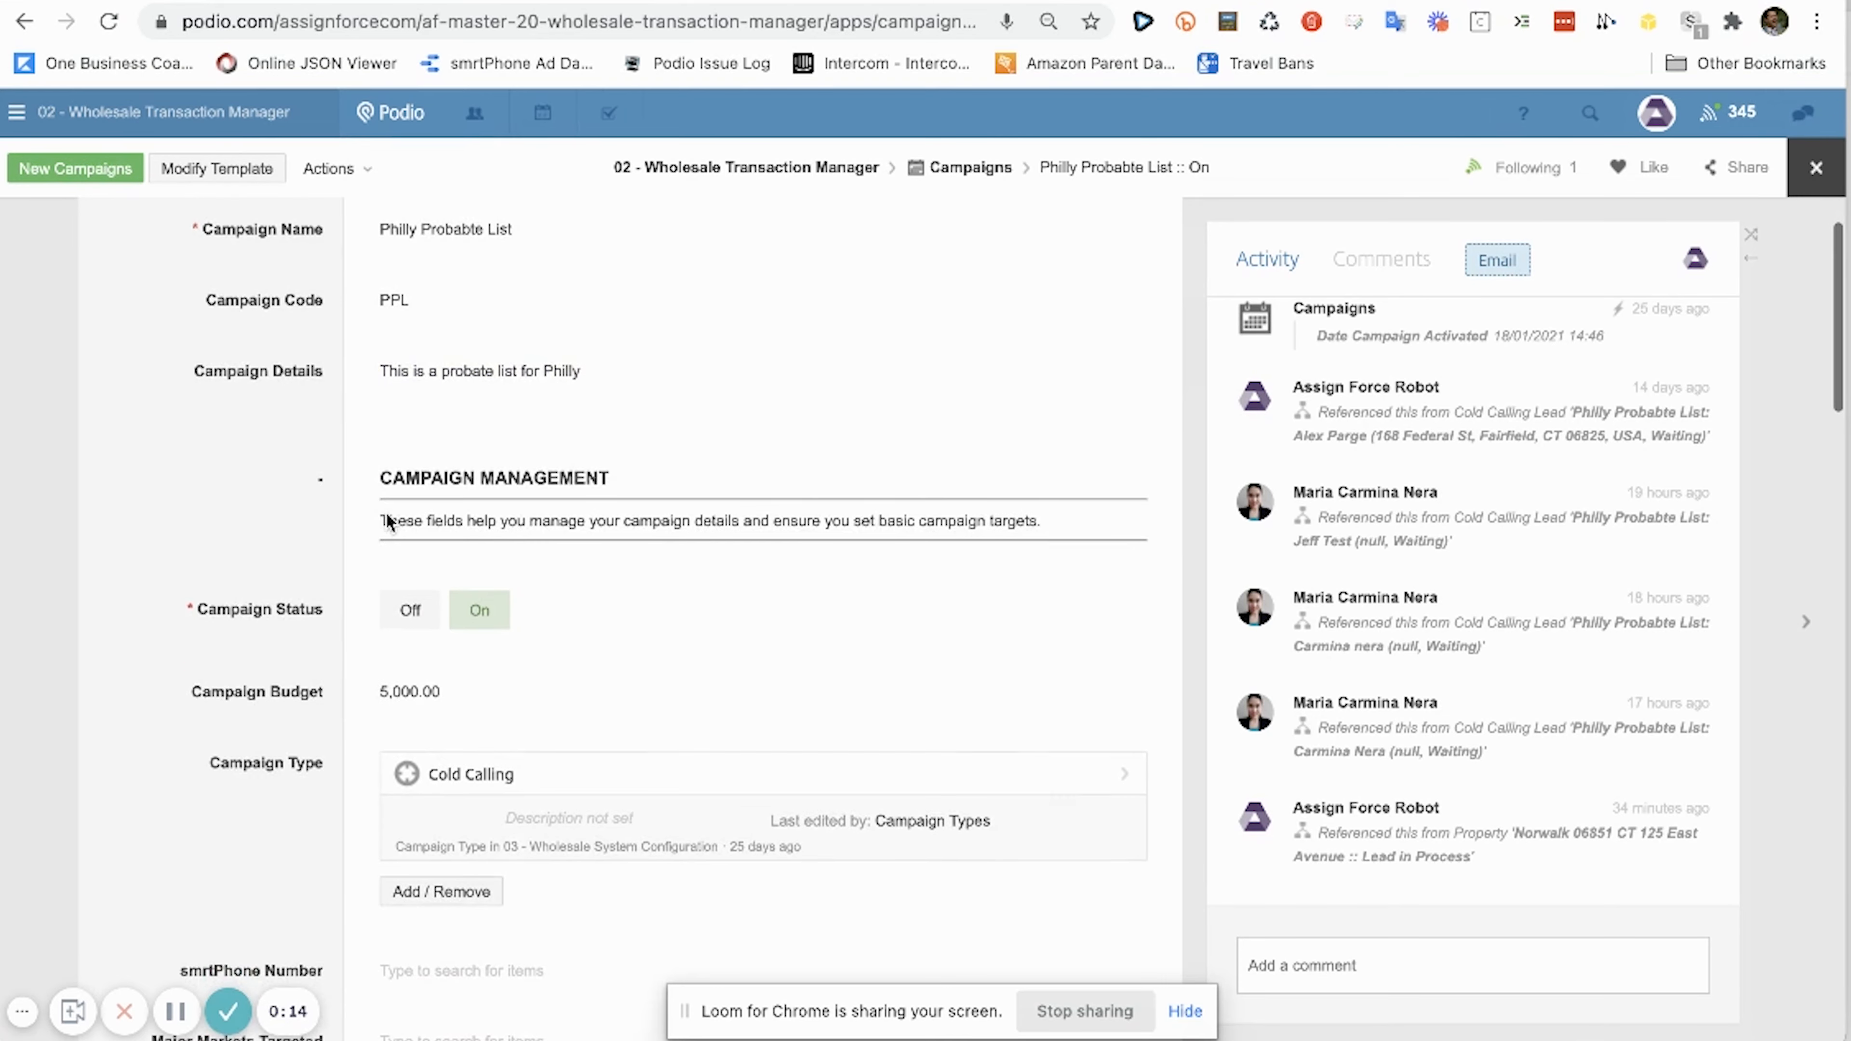
{"action": "scroll", "coordinate": [386, 515], "scroll_direction": "down", "scroll_amount": 10}
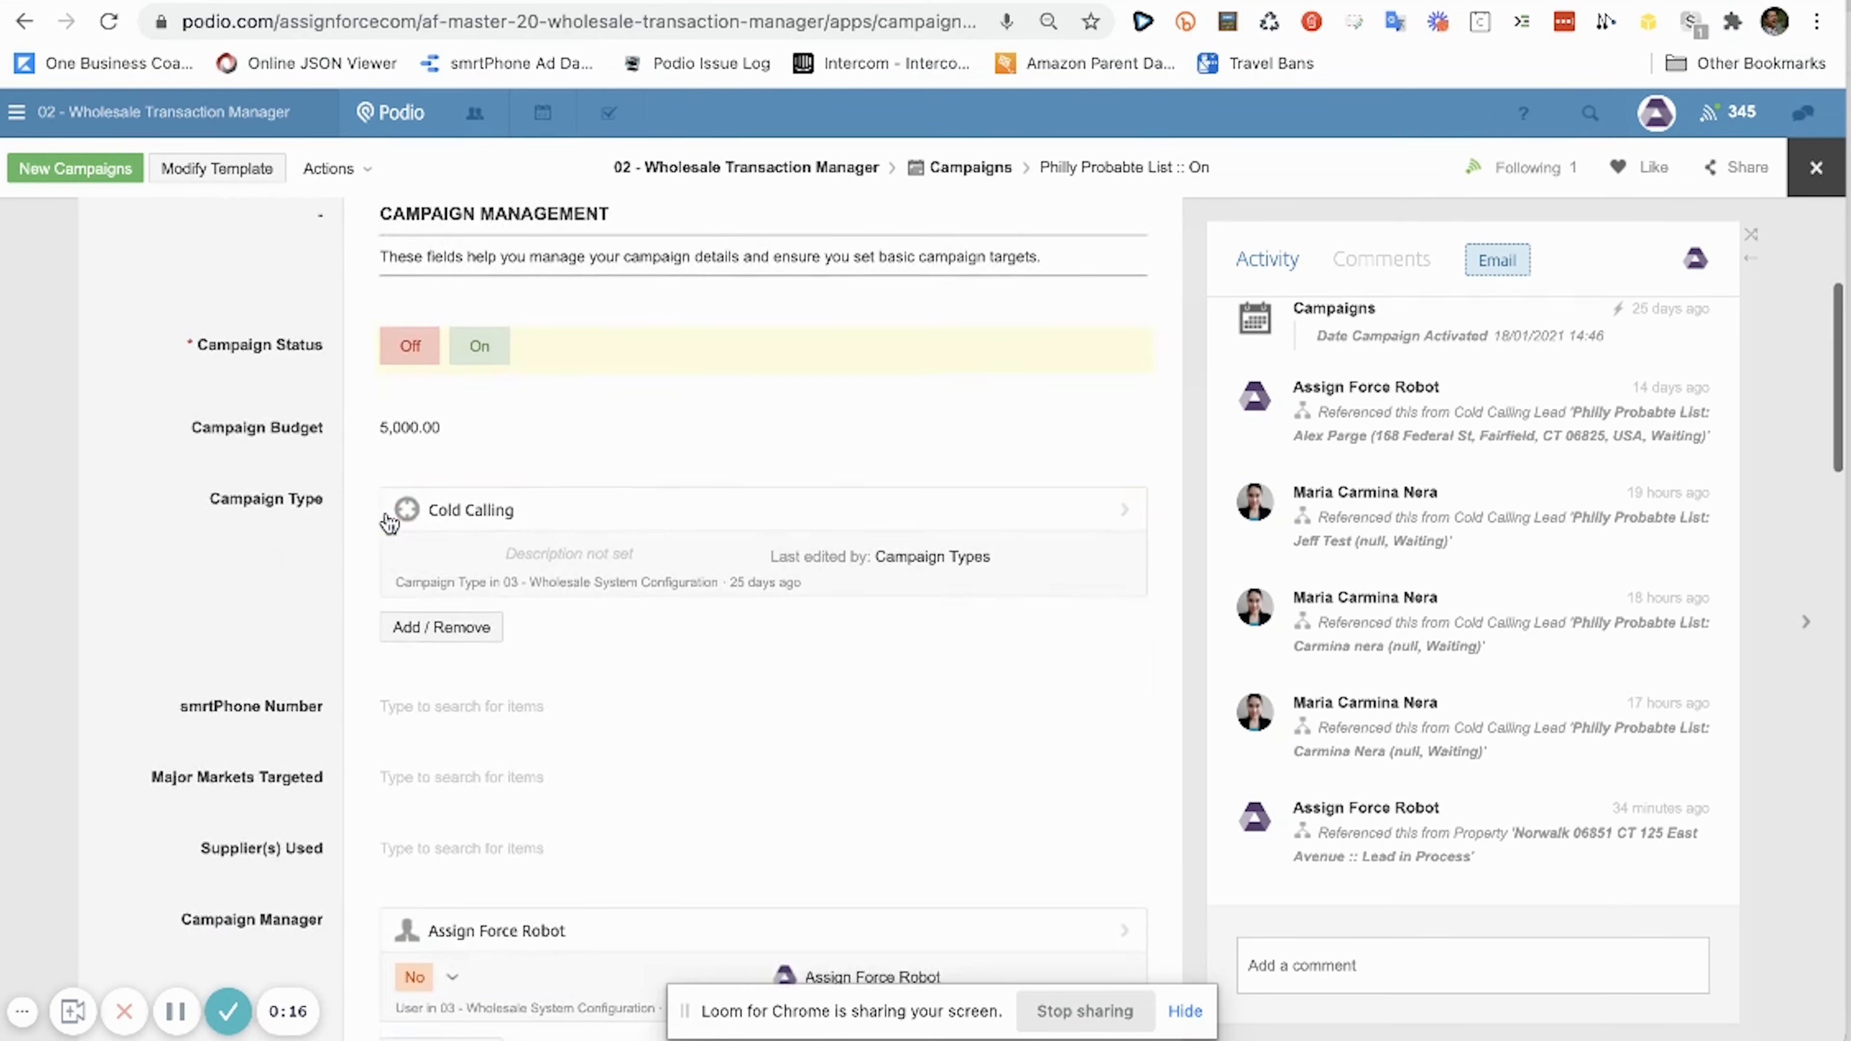
{"action": "scroll", "coordinate": [386, 511], "scroll_direction": "down", "scroll_amount": 8}
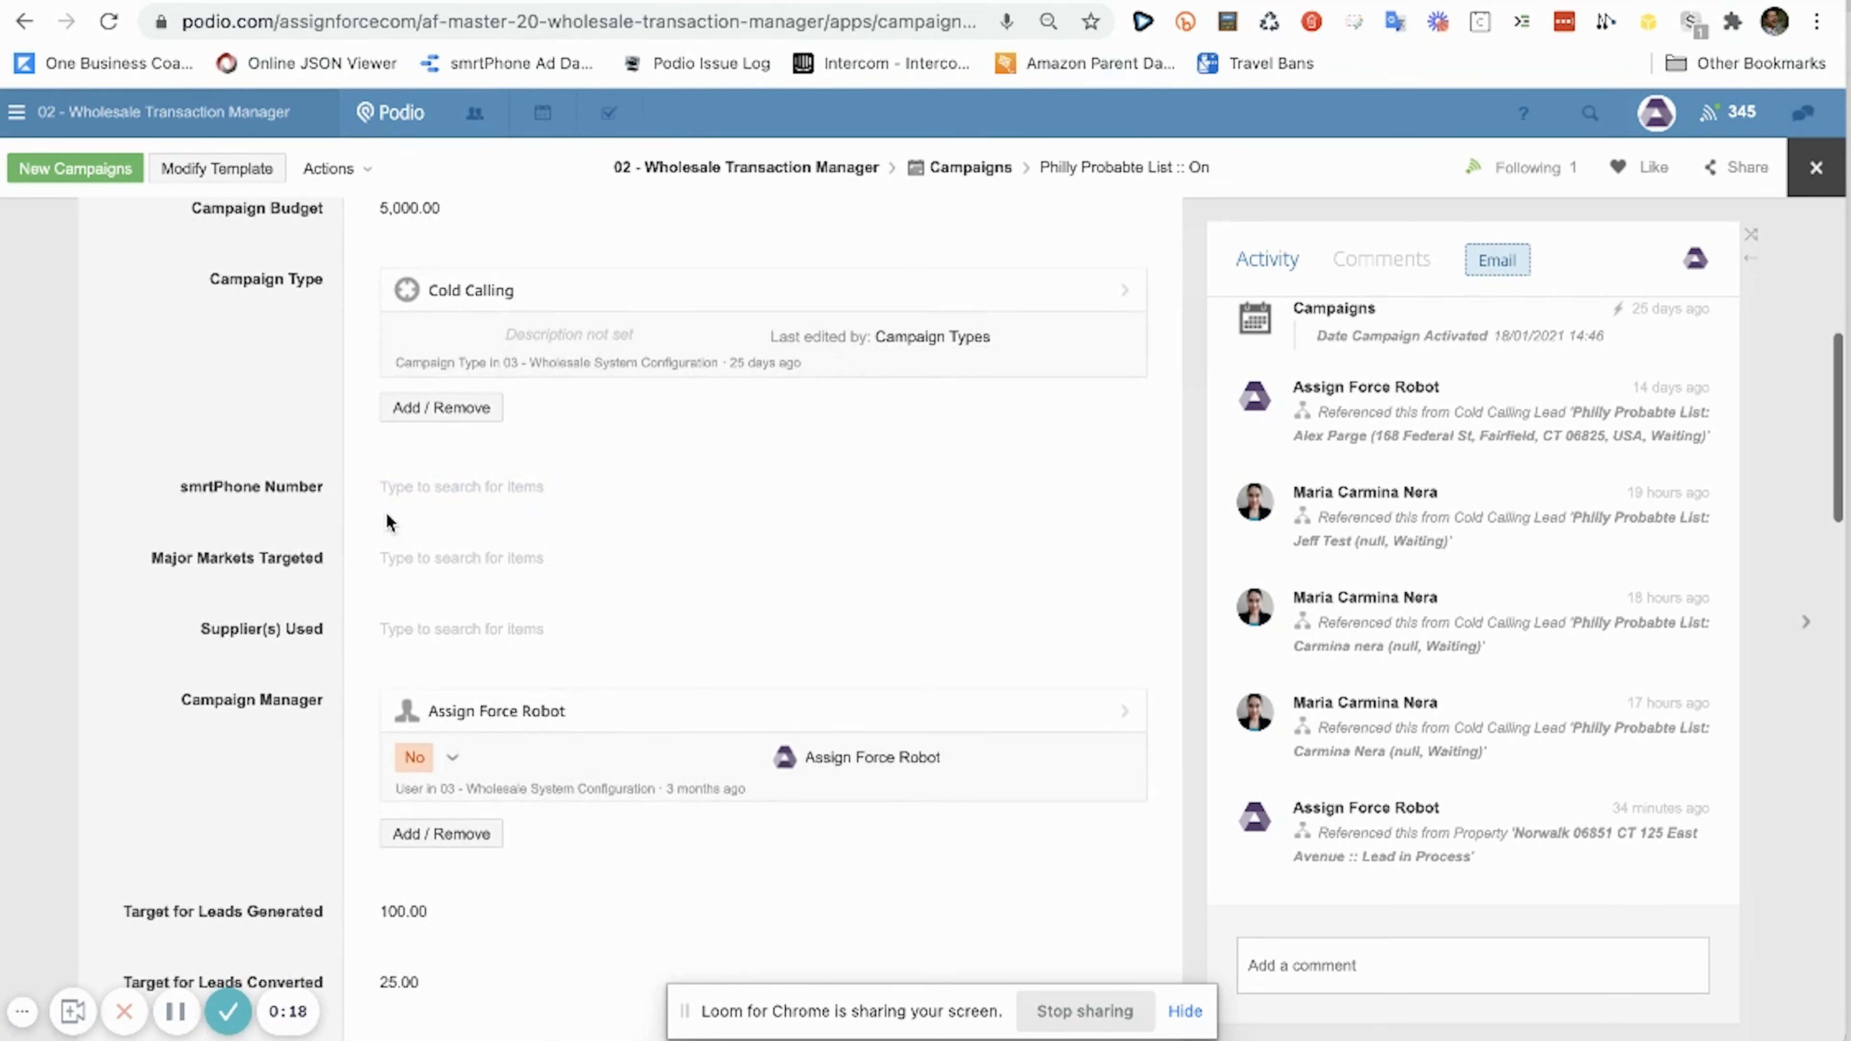
{"action": "scroll", "coordinate": [386, 512], "scroll_direction": "down", "scroll_amount": 7}
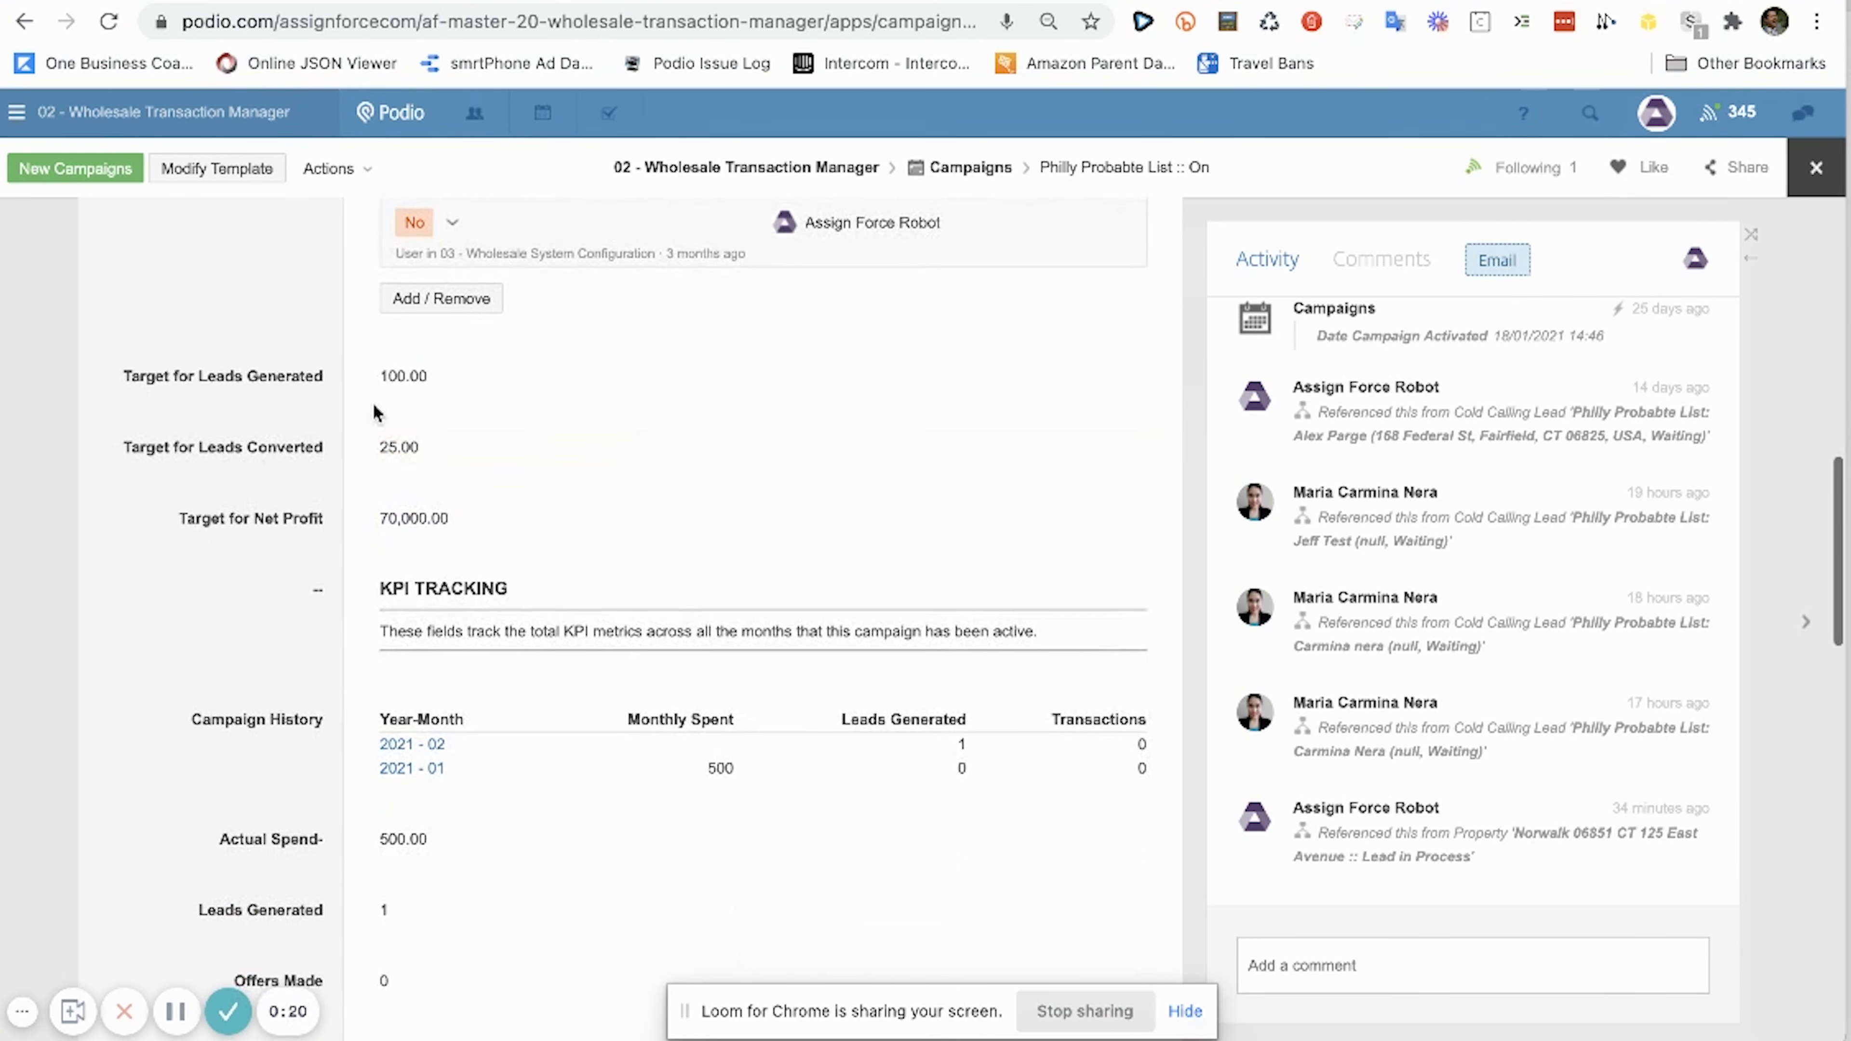
{"action": "scroll", "coordinate": [340, 502], "scroll_direction": "down", "scroll_amount": 1}
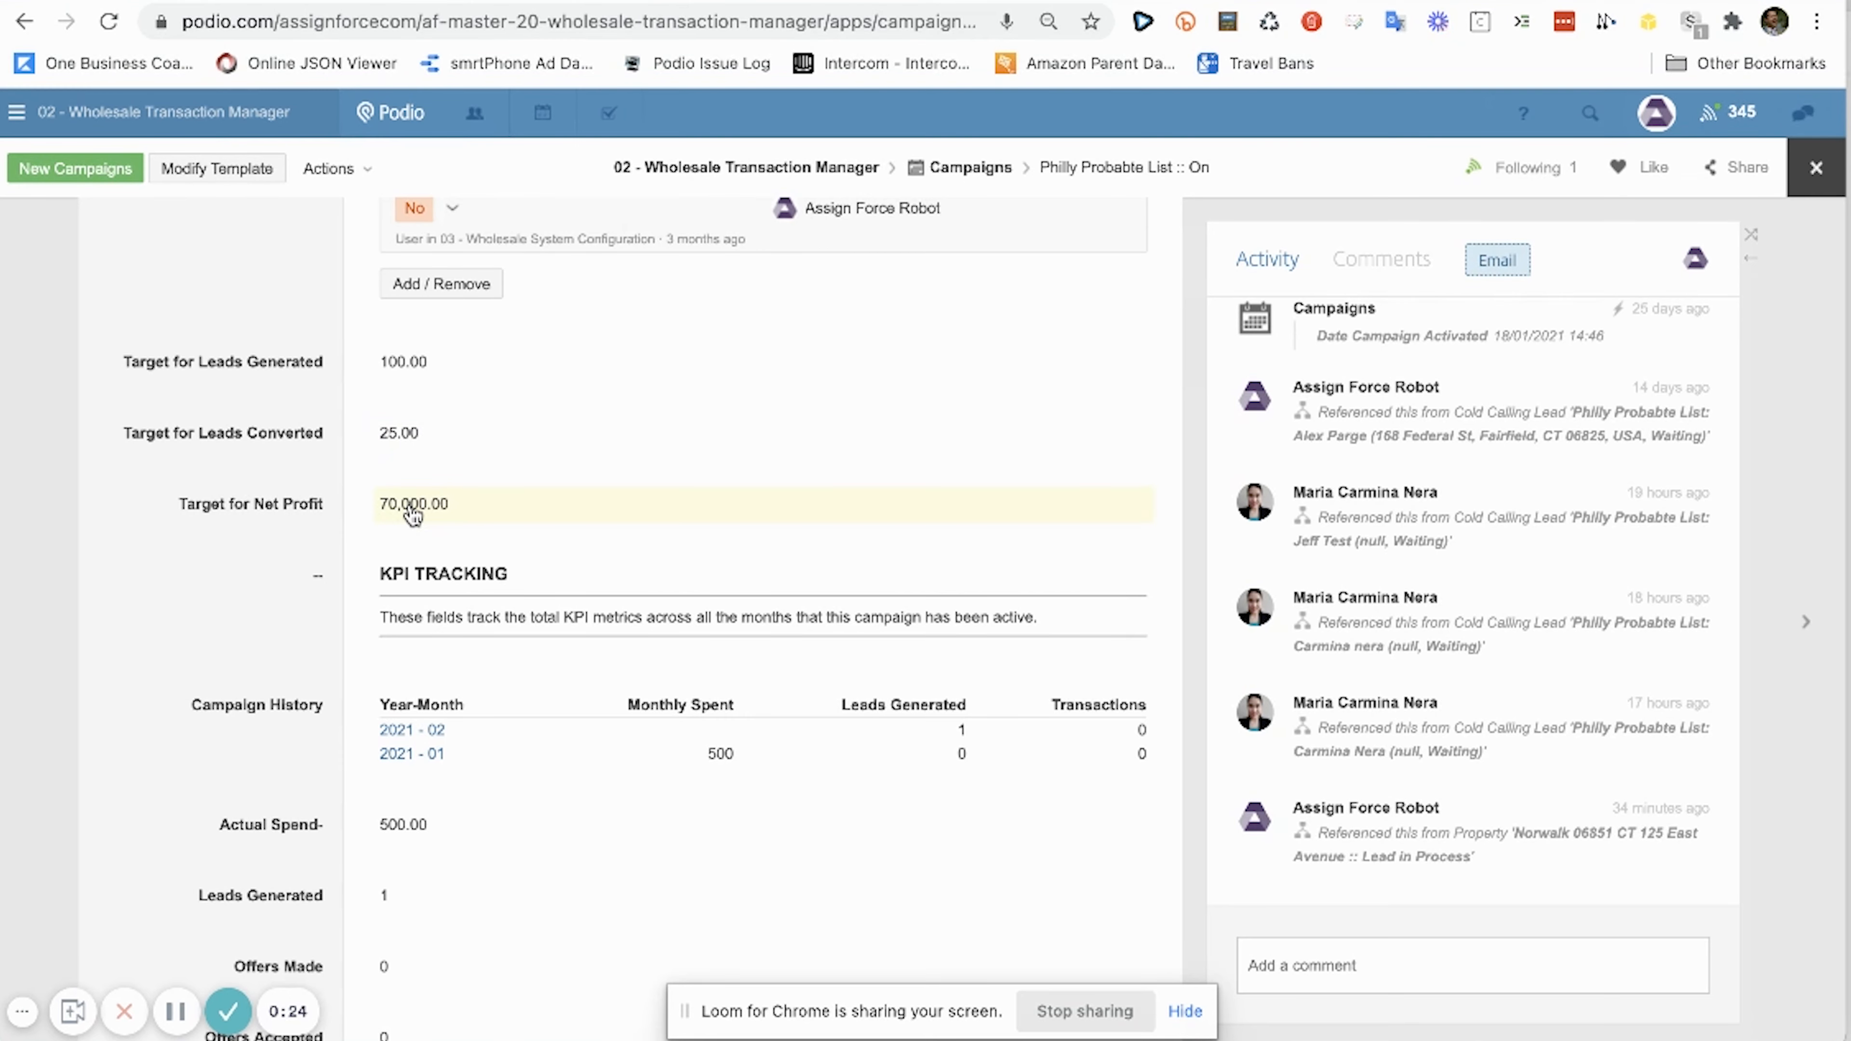
{"action": "scroll", "coordinate": [411, 513], "scroll_direction": "down", "scroll_amount": 2}
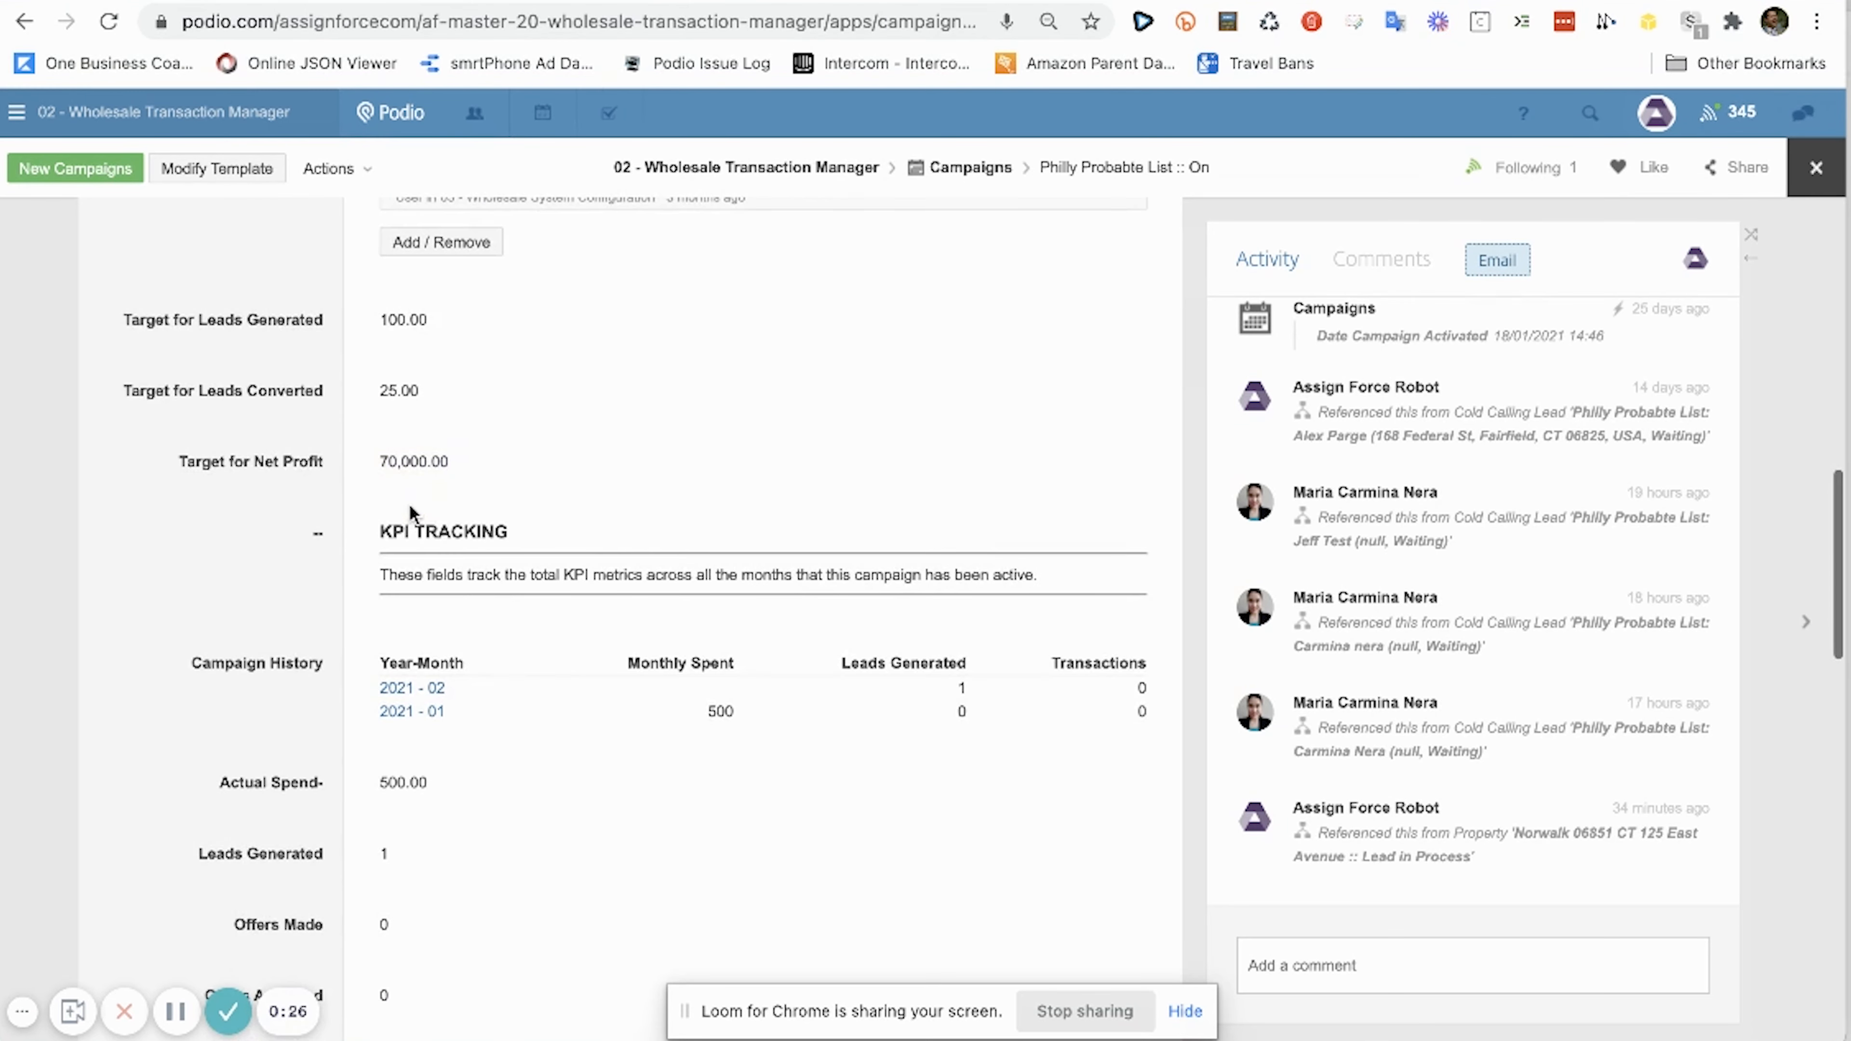
{"action": "scroll", "coordinate": [410, 507], "scroll_direction": "down", "scroll_amount": 4}
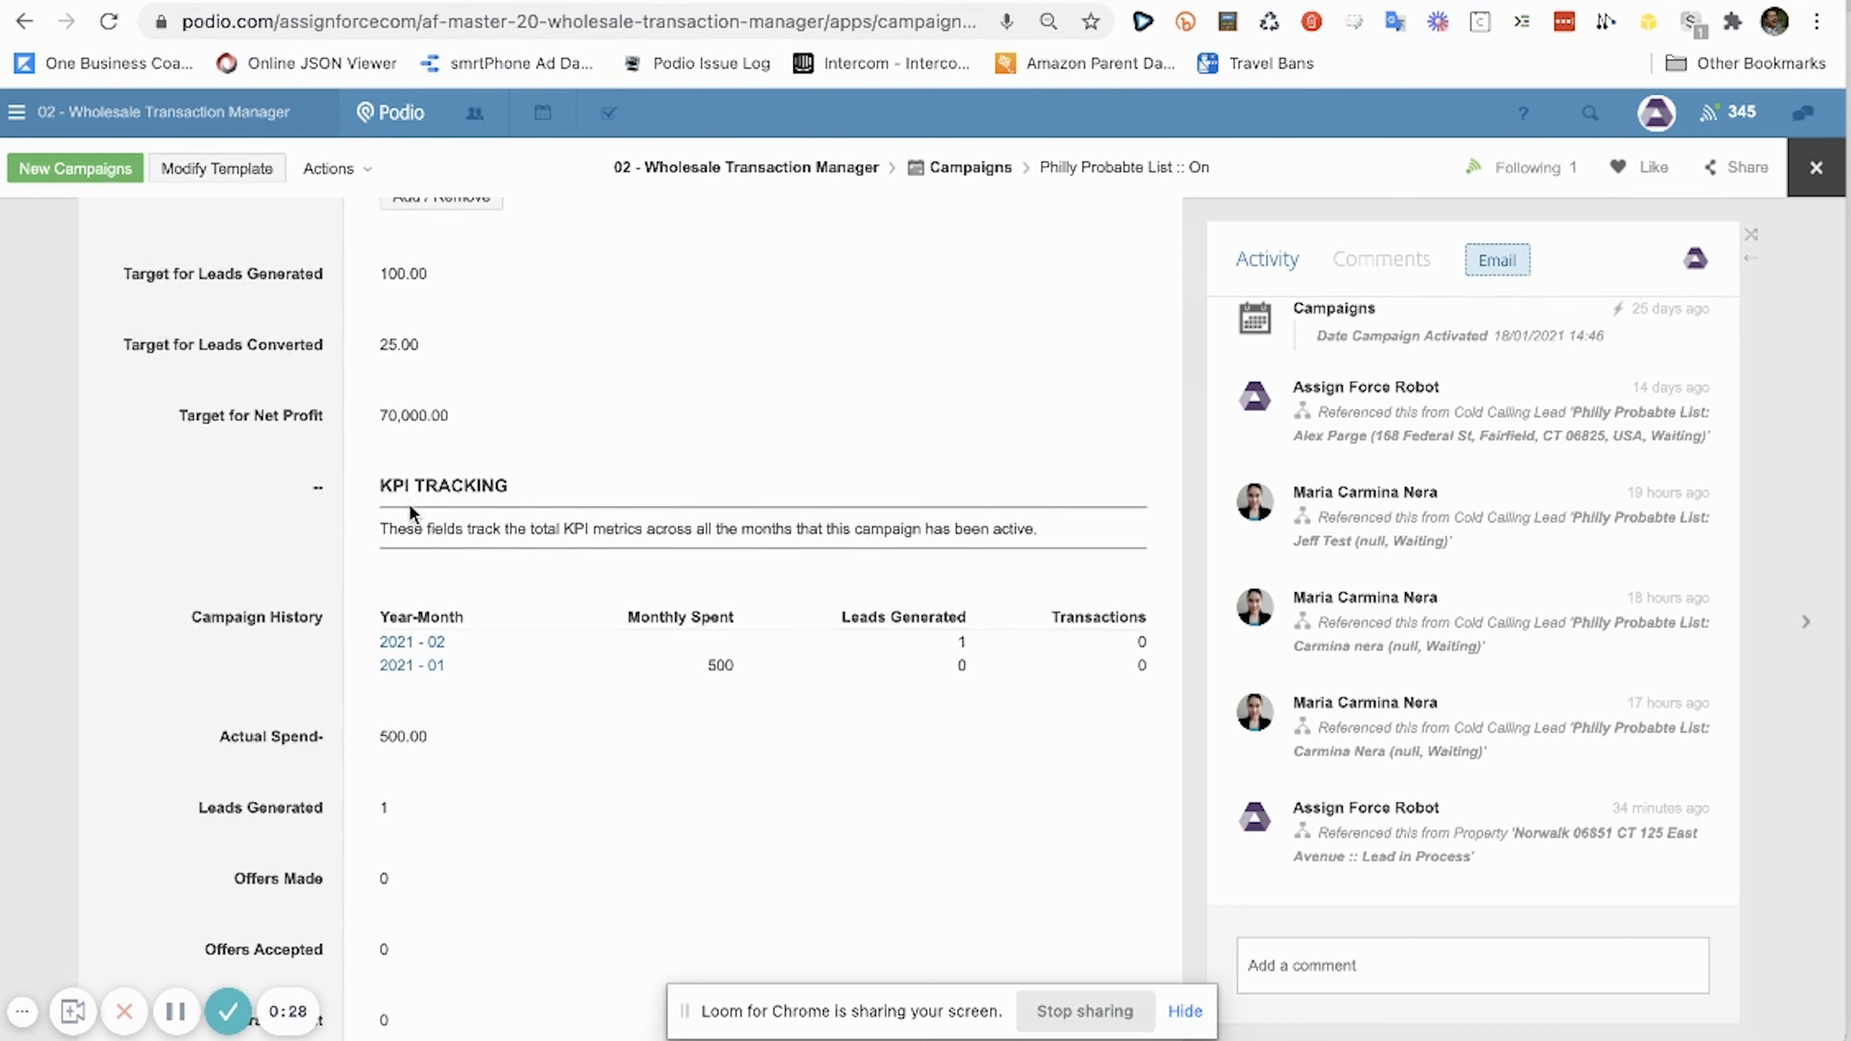
- Examine the campaign's KPI tracking fields through the activation date, and highlight the Campaign Search ID value
{"action": "mouse_move", "coordinate": [427, 582]}
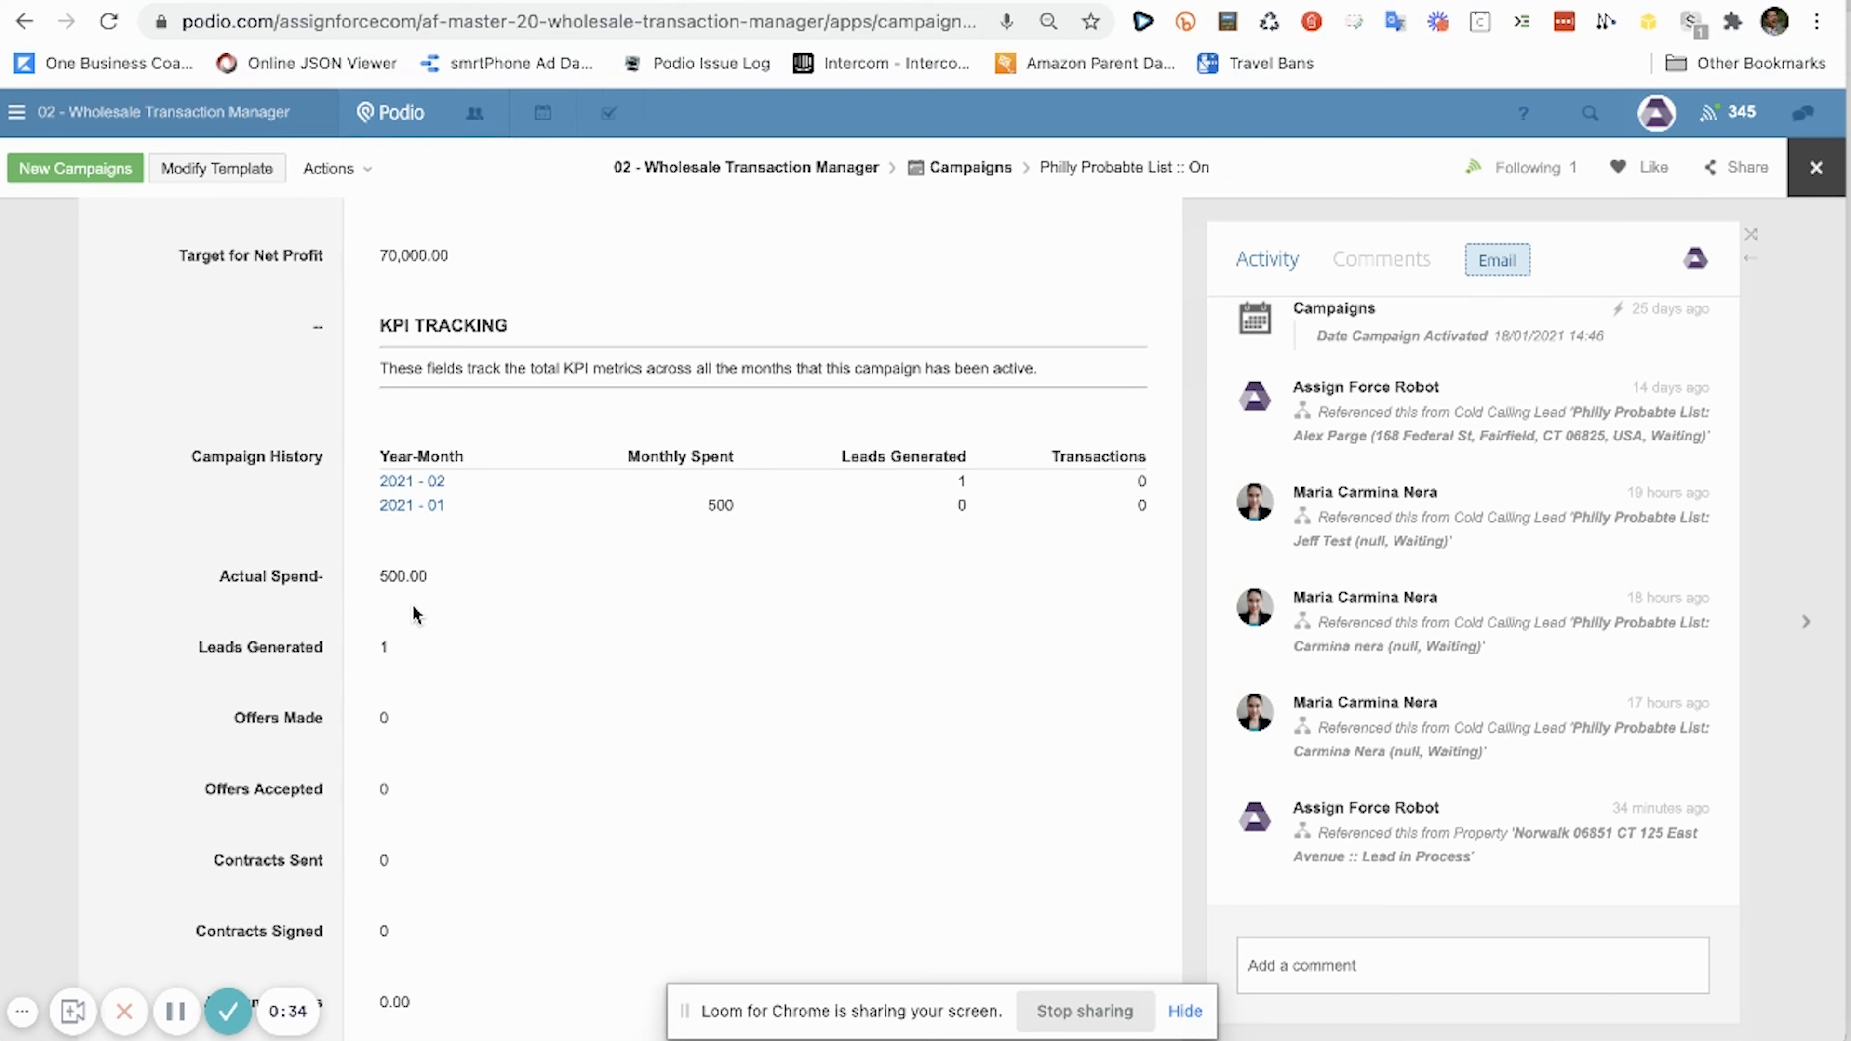
{"action": "scroll", "coordinate": [413, 623], "scroll_direction": "down", "scroll_amount": 1}
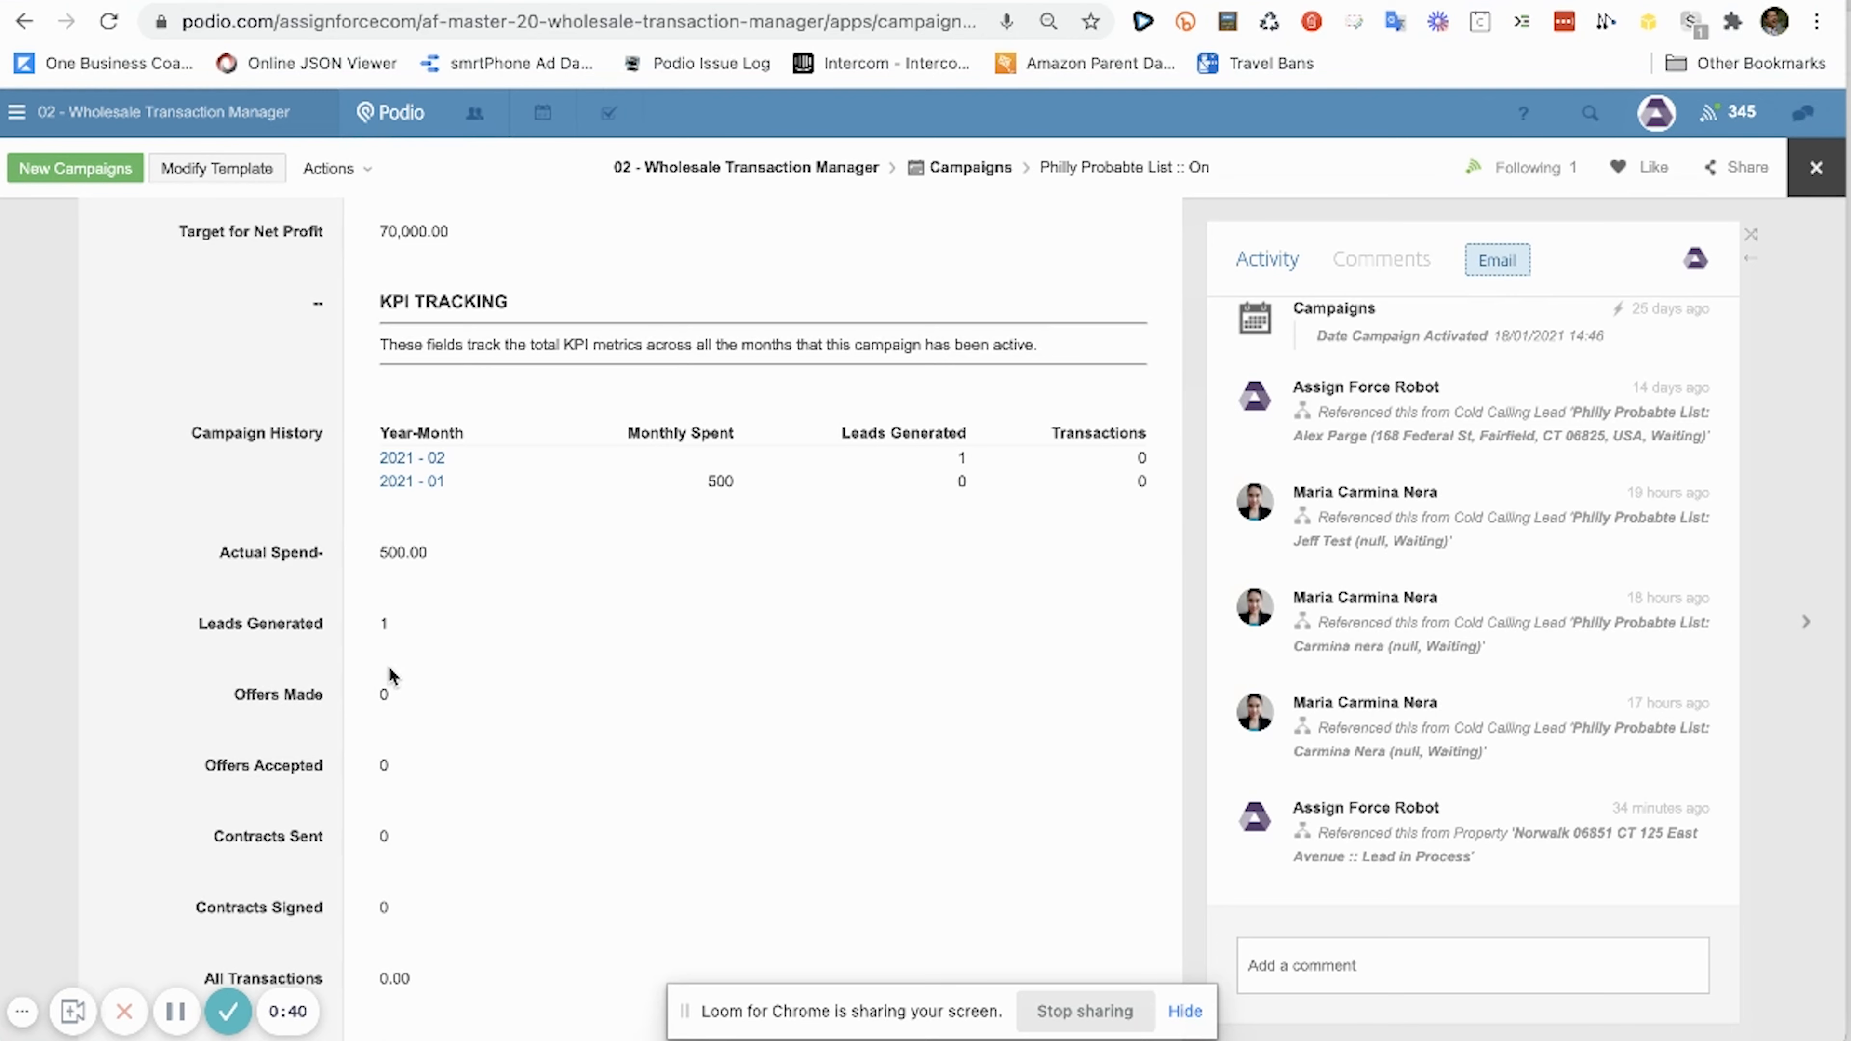
{"action": "scroll", "coordinate": [389, 698], "scroll_direction": "down", "scroll_amount": 1}
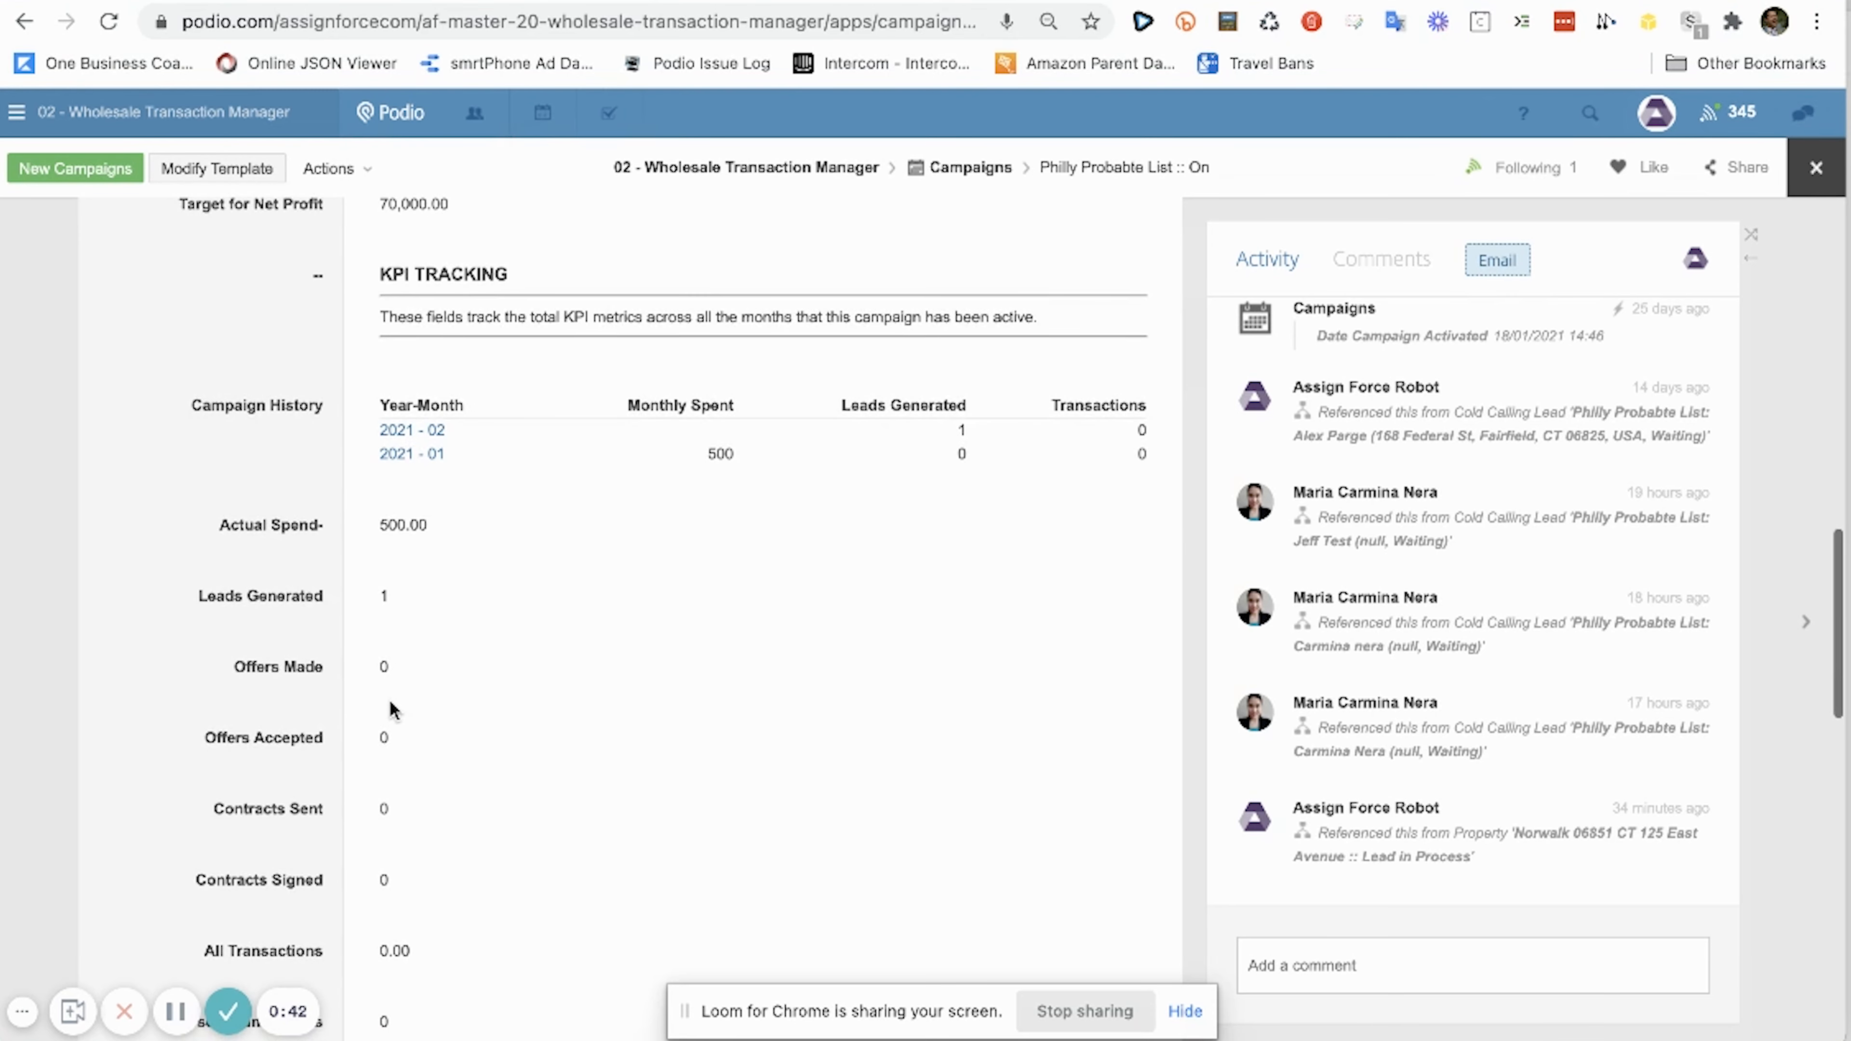
{"action": "scroll", "coordinate": [371, 609], "scroll_direction": "down", "scroll_amount": 3}
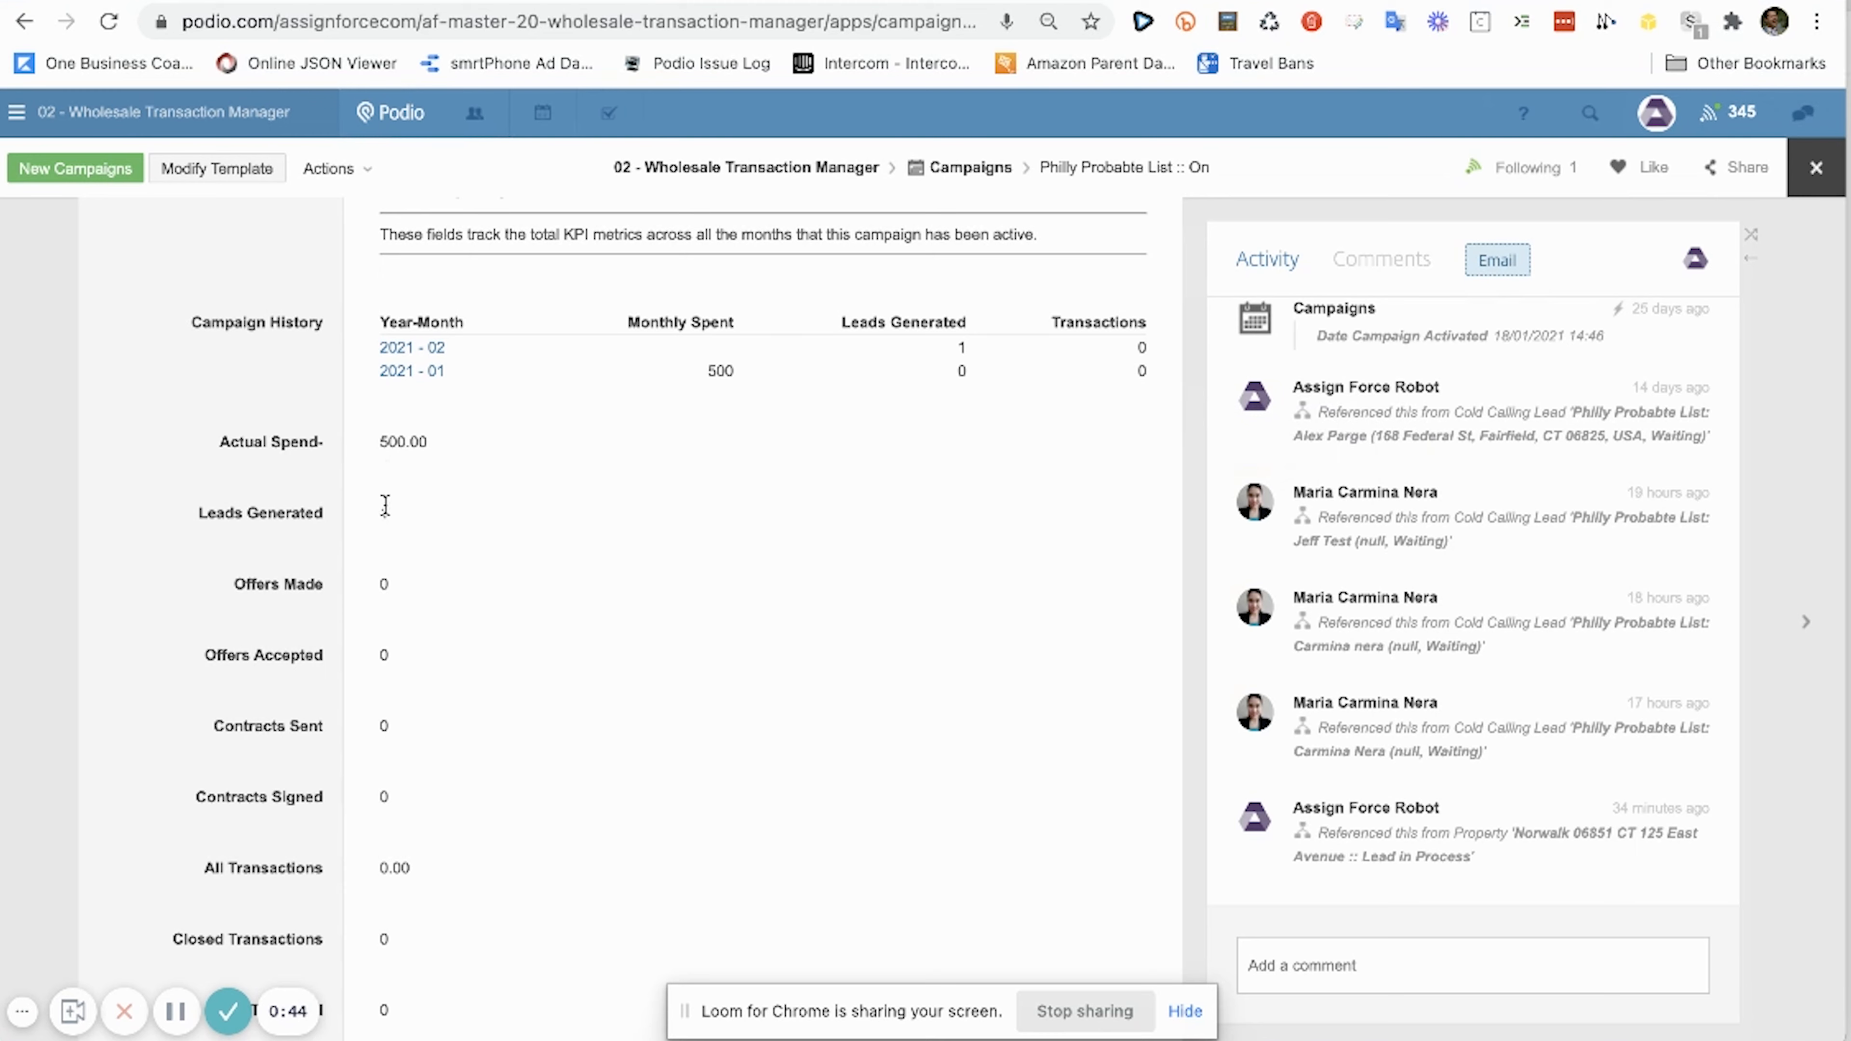
{"action": "scroll", "coordinate": [393, 565], "scroll_direction": "down", "scroll_amount": 10}
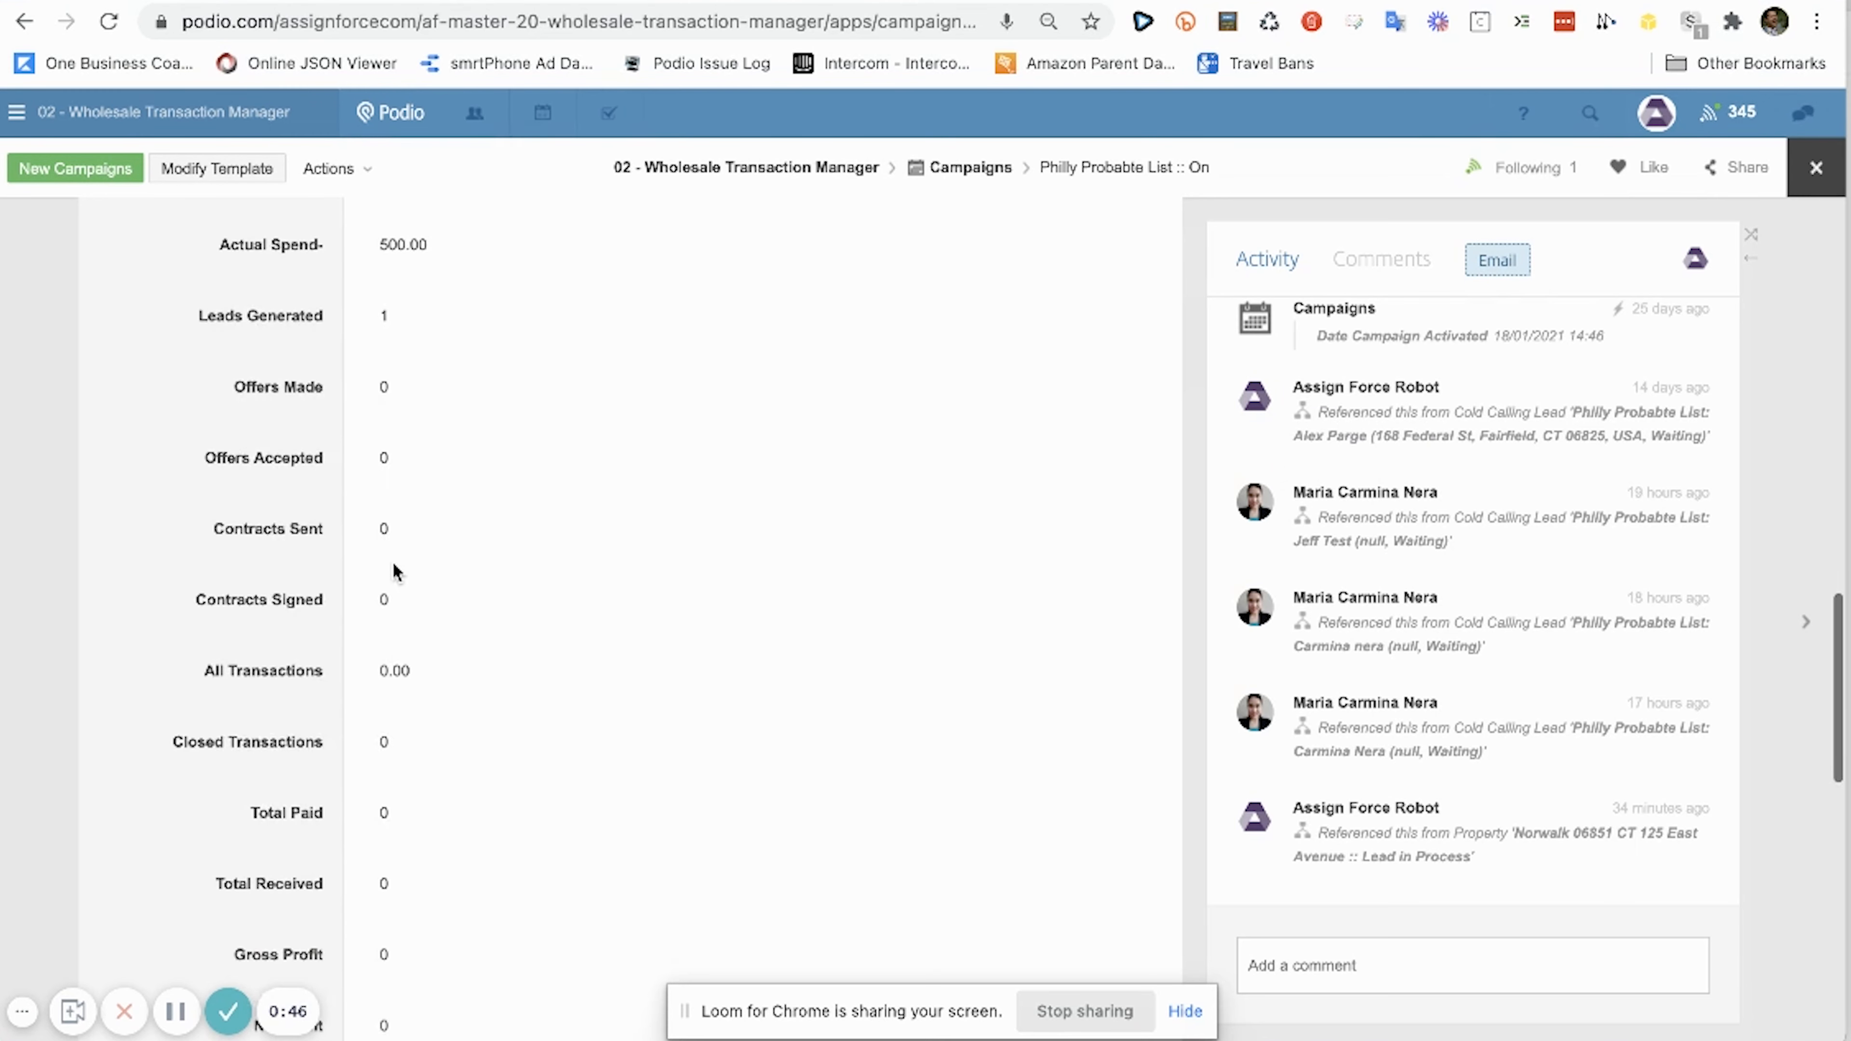
{"action": "scroll", "coordinate": [393, 762], "scroll_direction": "down", "scroll_amount": 3}
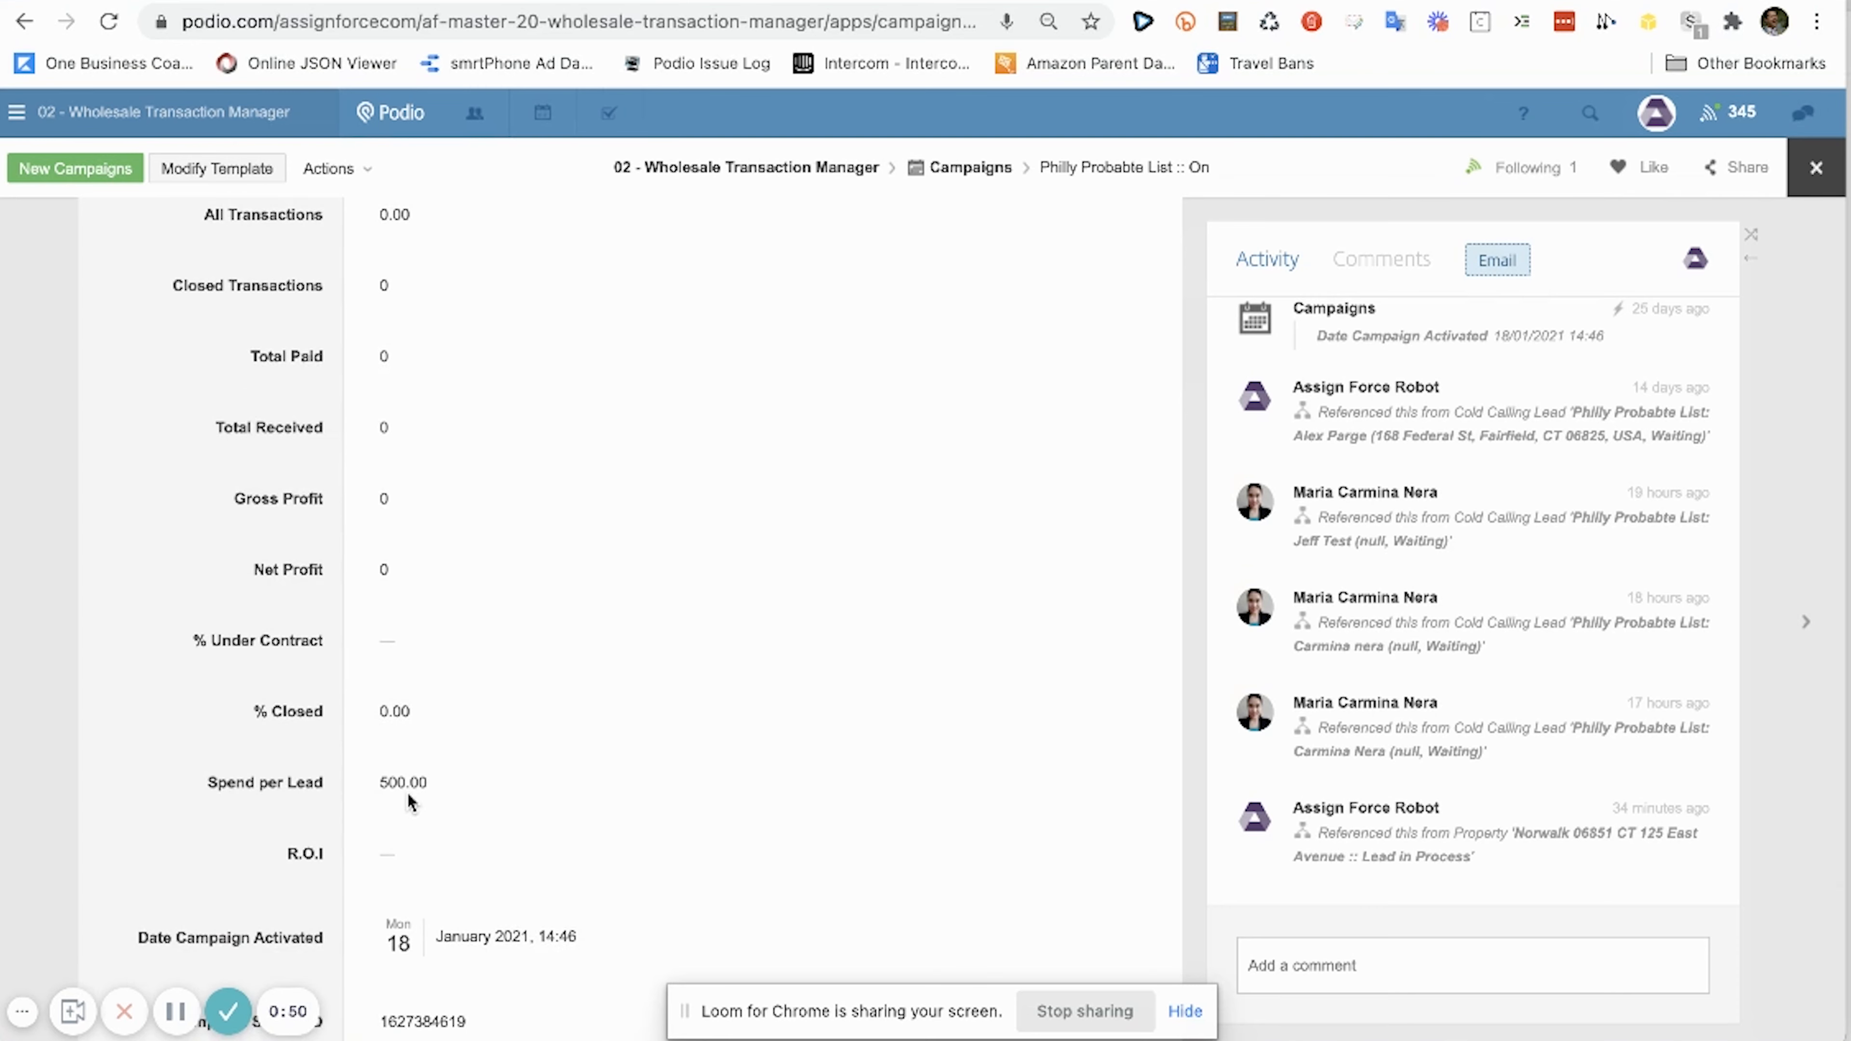
{"action": "scroll", "coordinate": [405, 778], "scroll_direction": "down", "scroll_amount": 1}
{"action": "scroll", "coordinate": [406, 778], "scroll_direction": "down", "scroll_amount": 6}
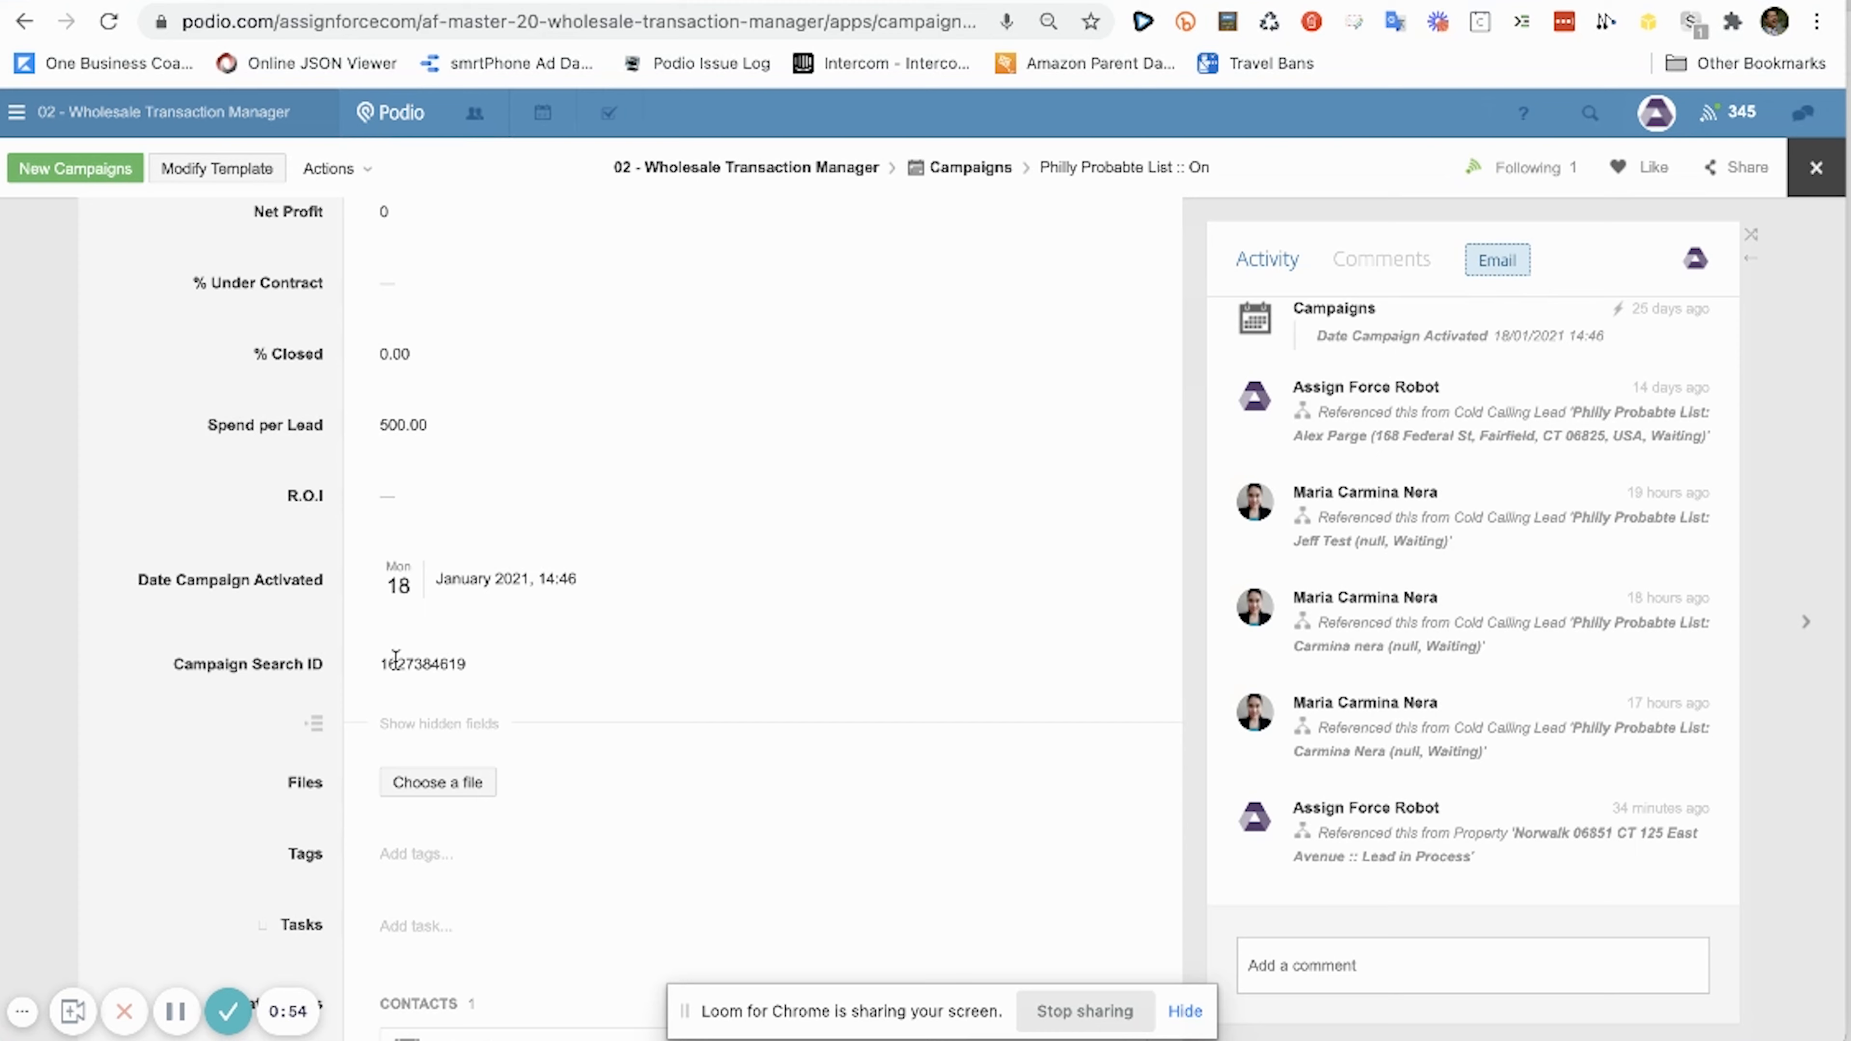
{"action": "left_click_drag", "start_coordinate": [380, 665], "coordinate": [446, 665]}
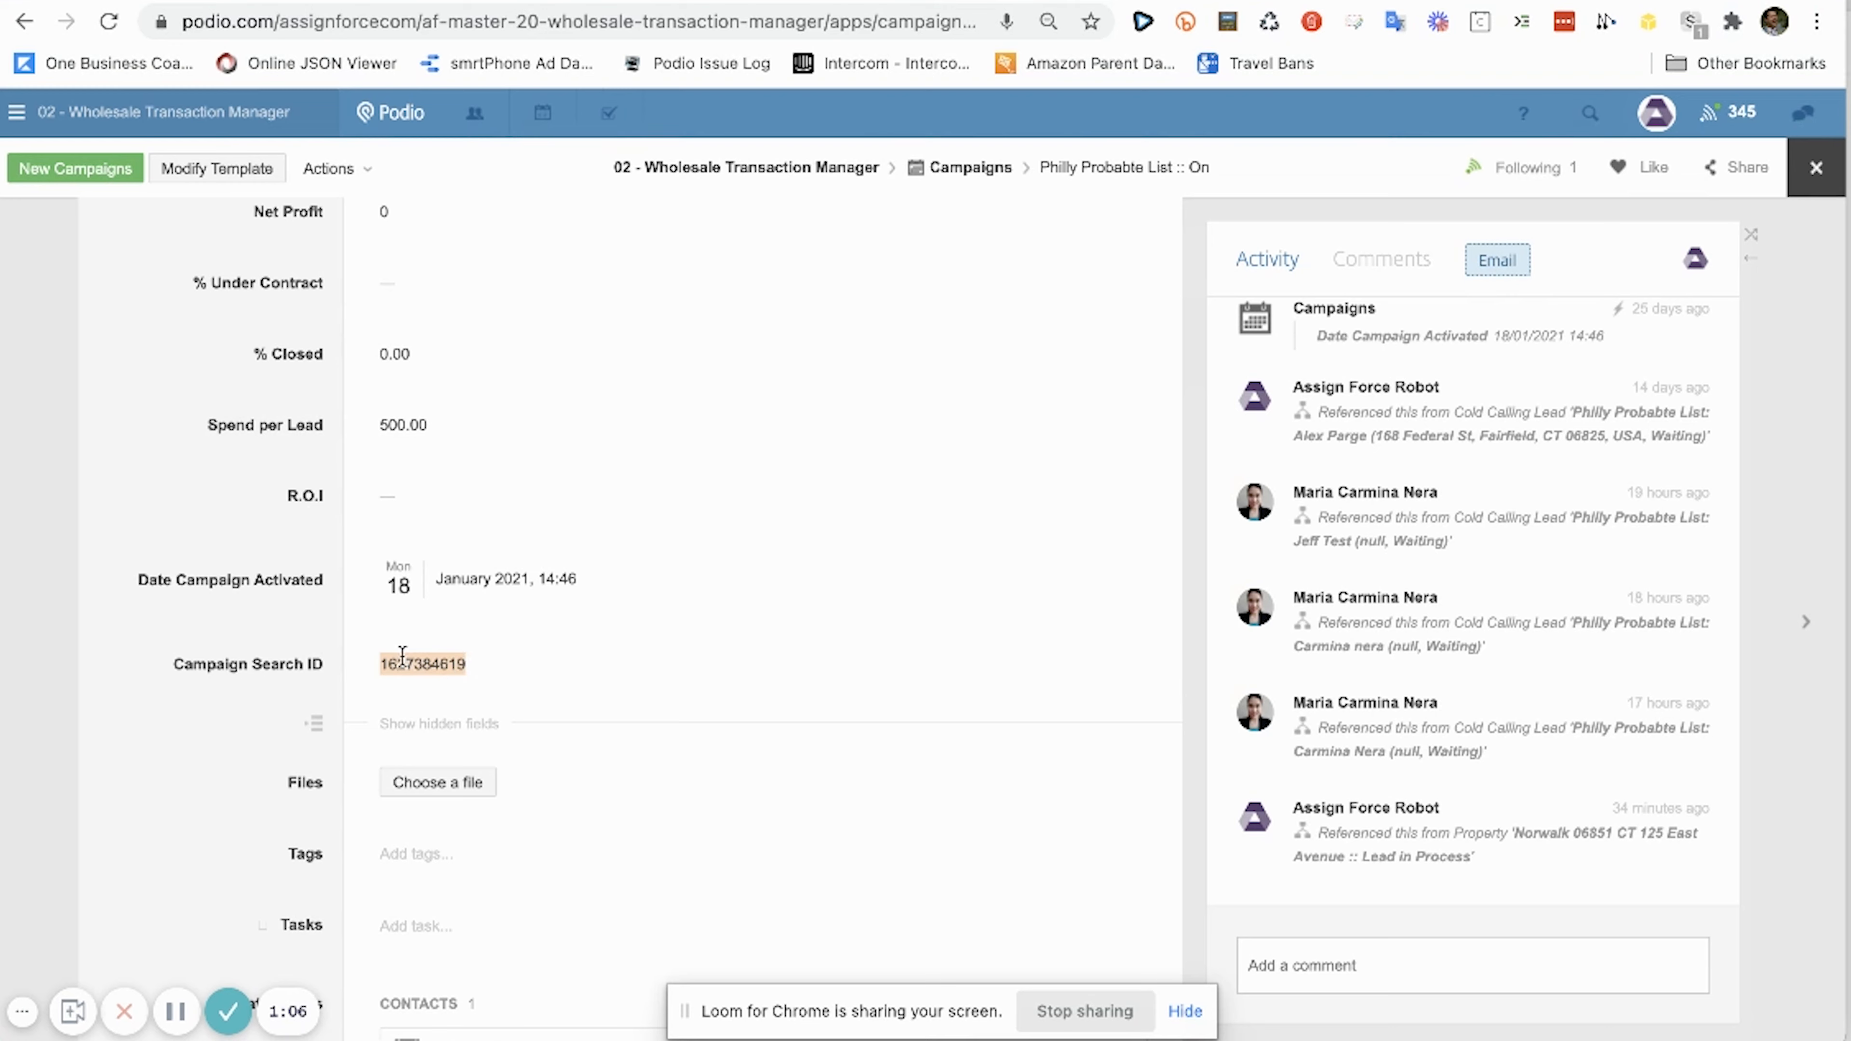
- Re-examine the campaign's name, code, status, budget, type, smrtPhone number, market and target fields
{"action": "scroll", "coordinate": [393, 656], "scroll_direction": "up", "scroll_amount": 10}
{"action": "scroll", "coordinate": [409, 692], "scroll_direction": "up", "scroll_amount": 15}
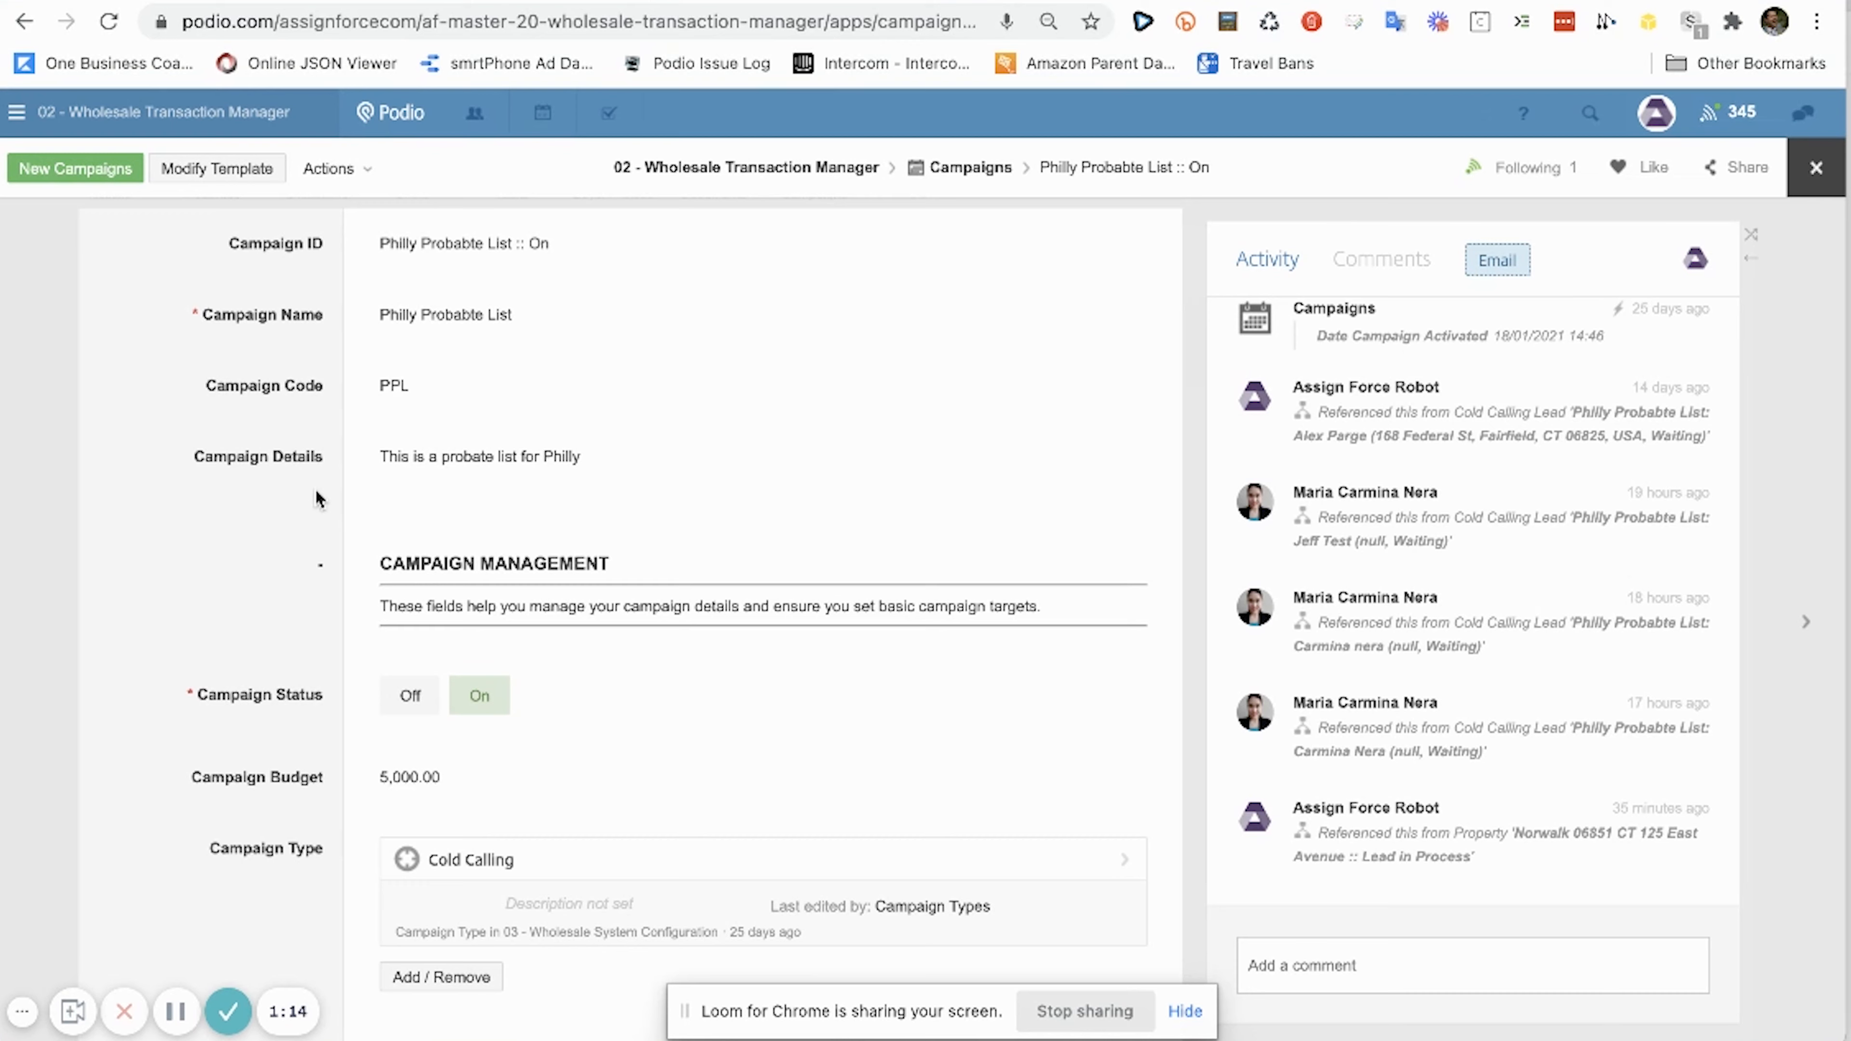
{"action": "scroll", "coordinate": [318, 498], "scroll_direction": "down", "scroll_amount": 3}
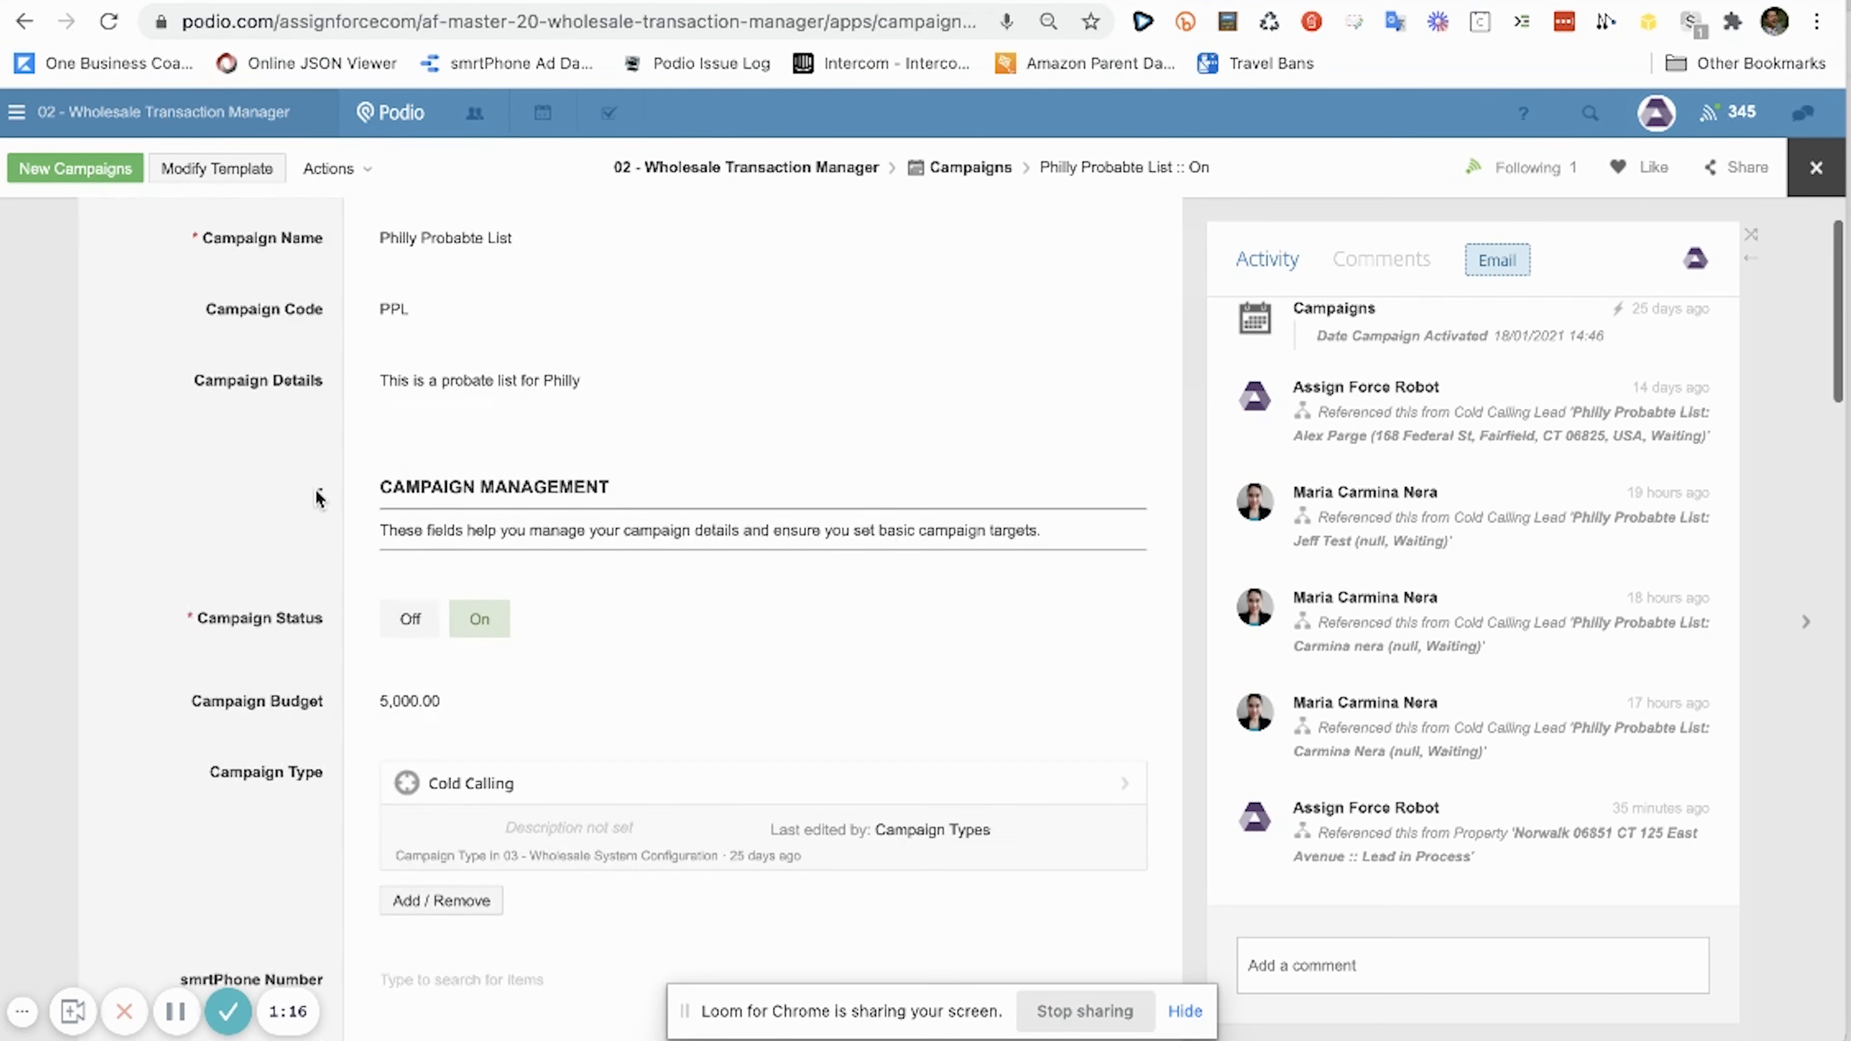
{"action": "scroll", "coordinate": [316, 494], "scroll_direction": "up", "scroll_amount": 3}
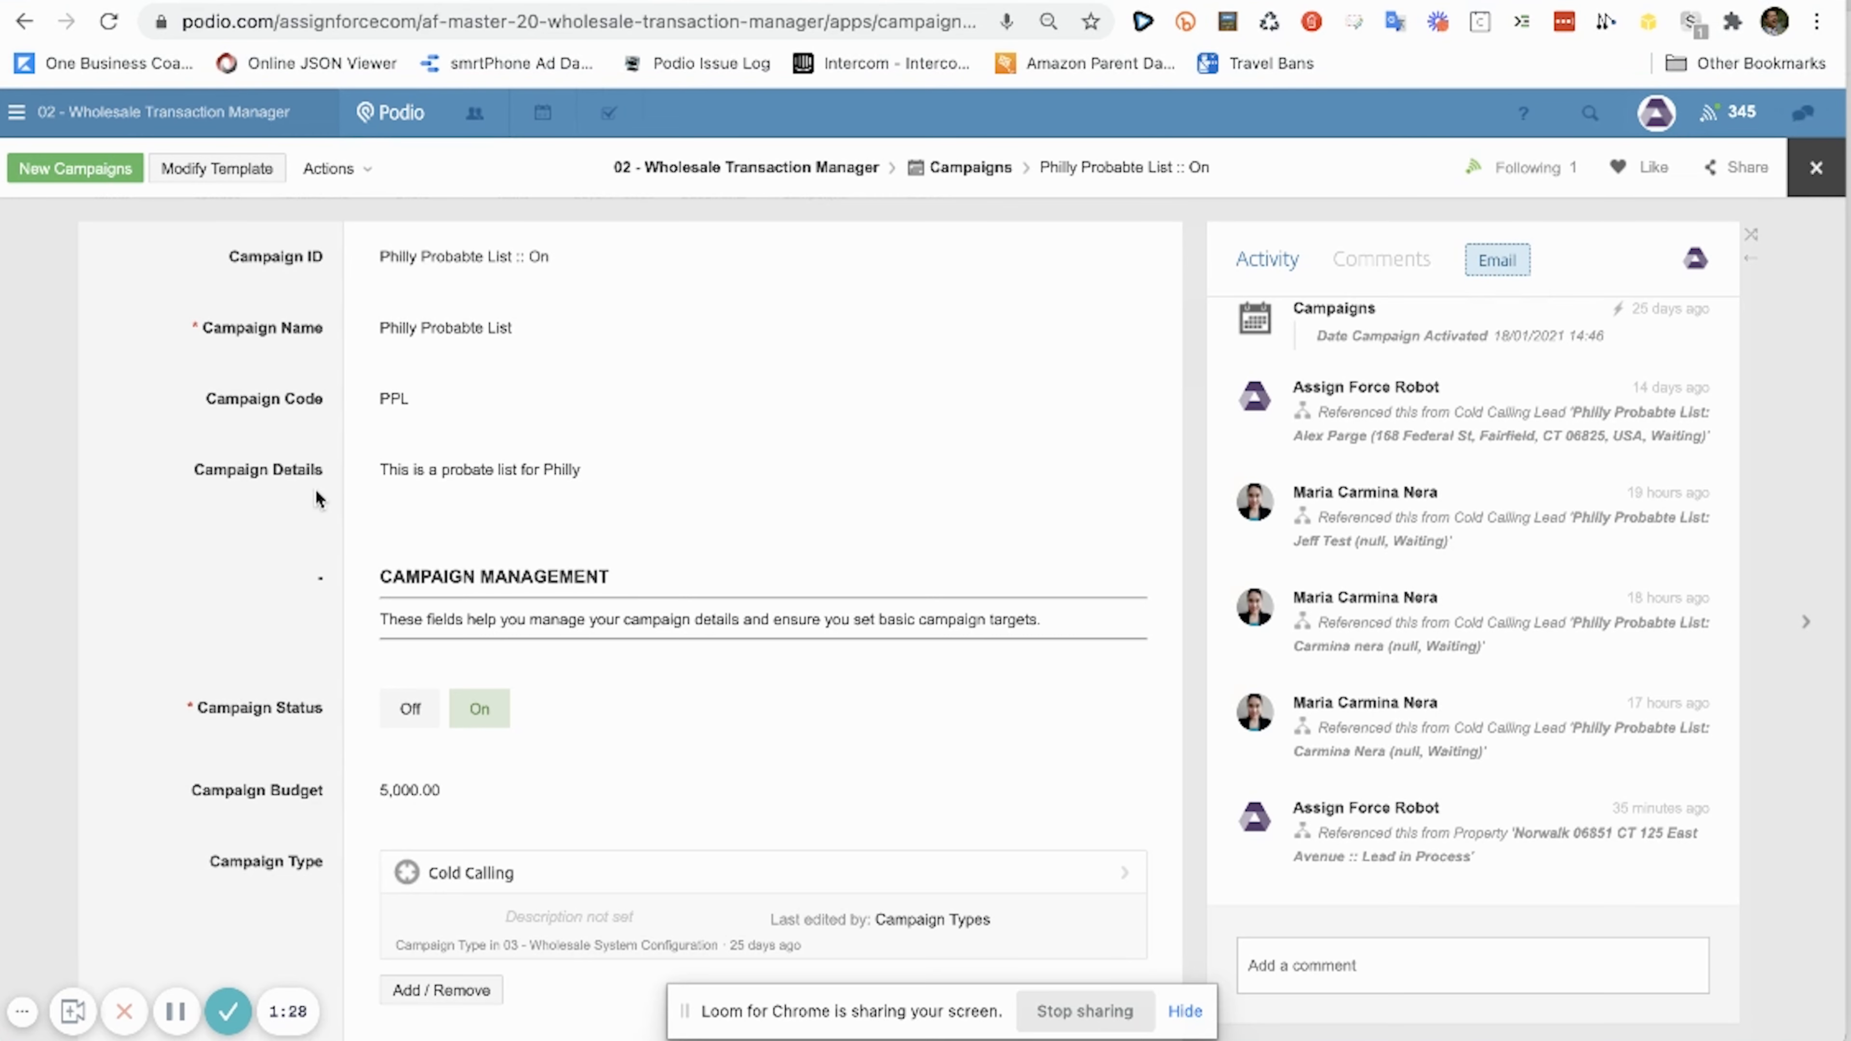
{"action": "scroll", "coordinate": [315, 491], "scroll_direction": "down", "scroll_amount": 1}
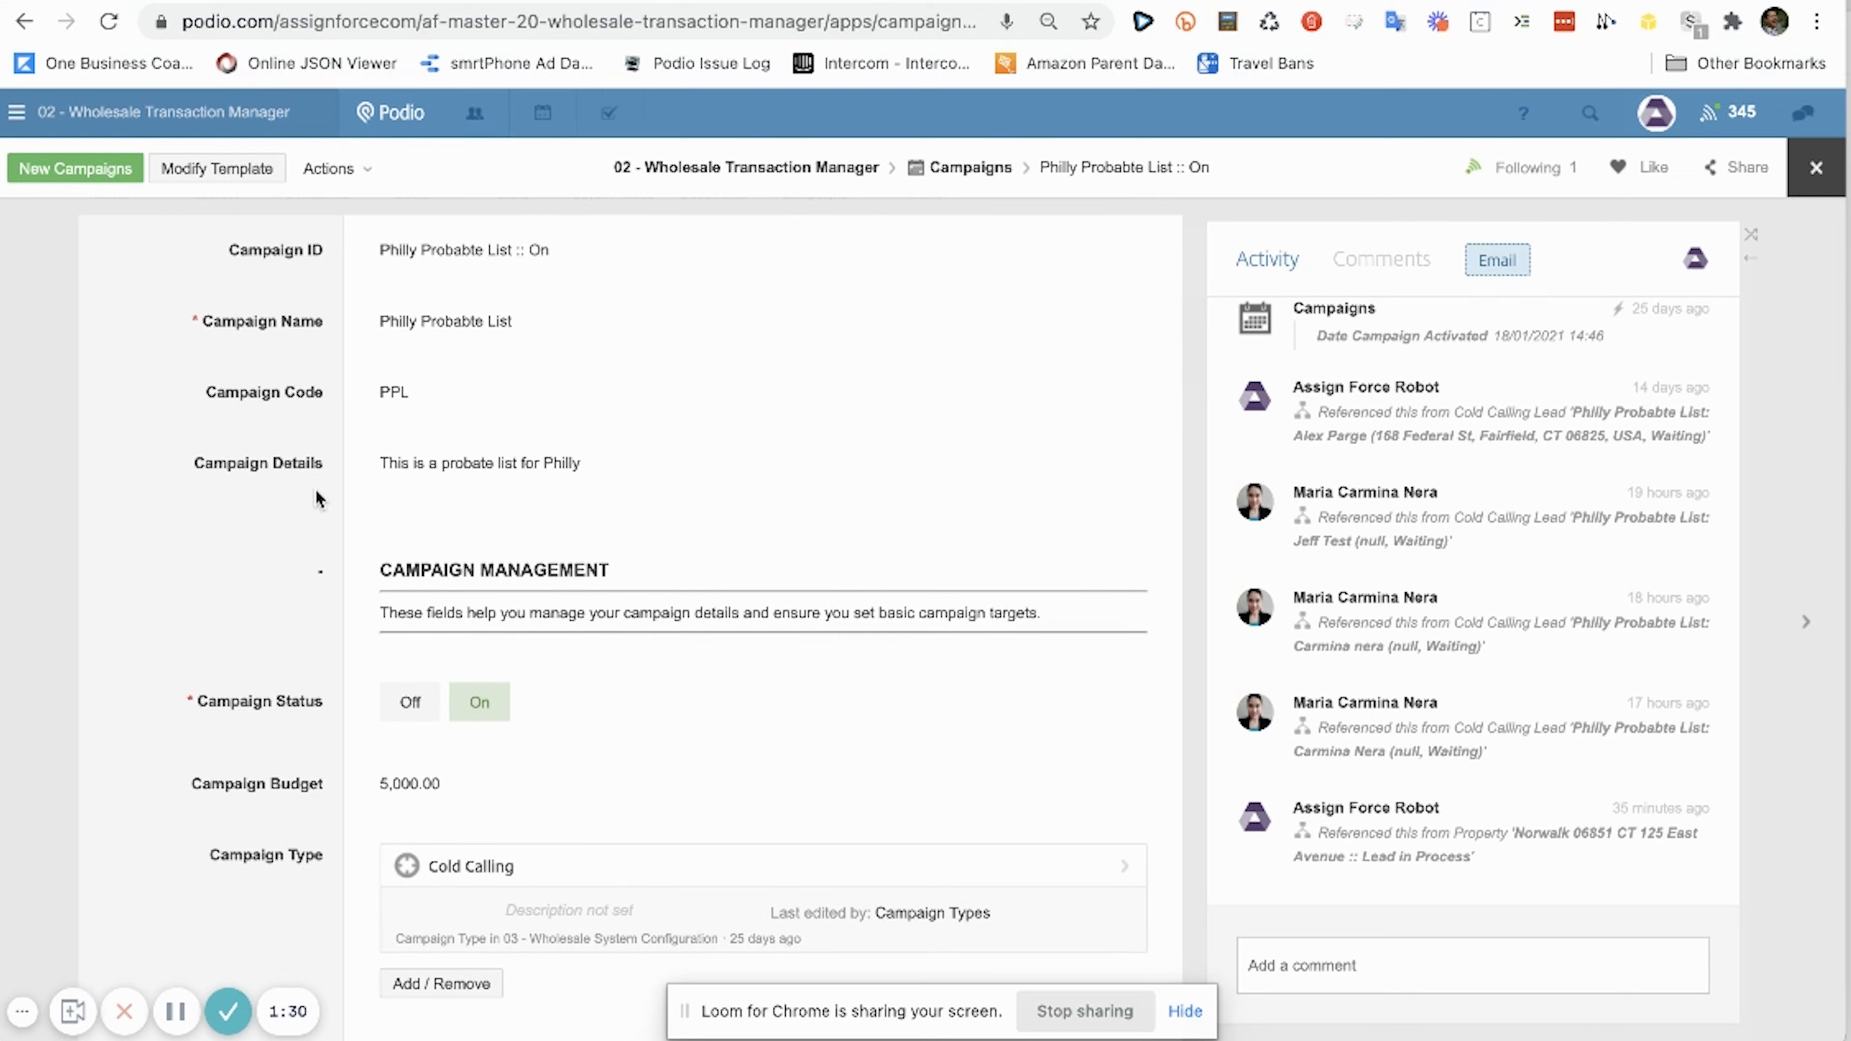
{"action": "scroll", "coordinate": [369, 498], "scroll_direction": "down", "scroll_amount": 3}
{"action": "scroll", "coordinate": [350, 597], "scroll_direction": "down", "scroll_amount": 4}
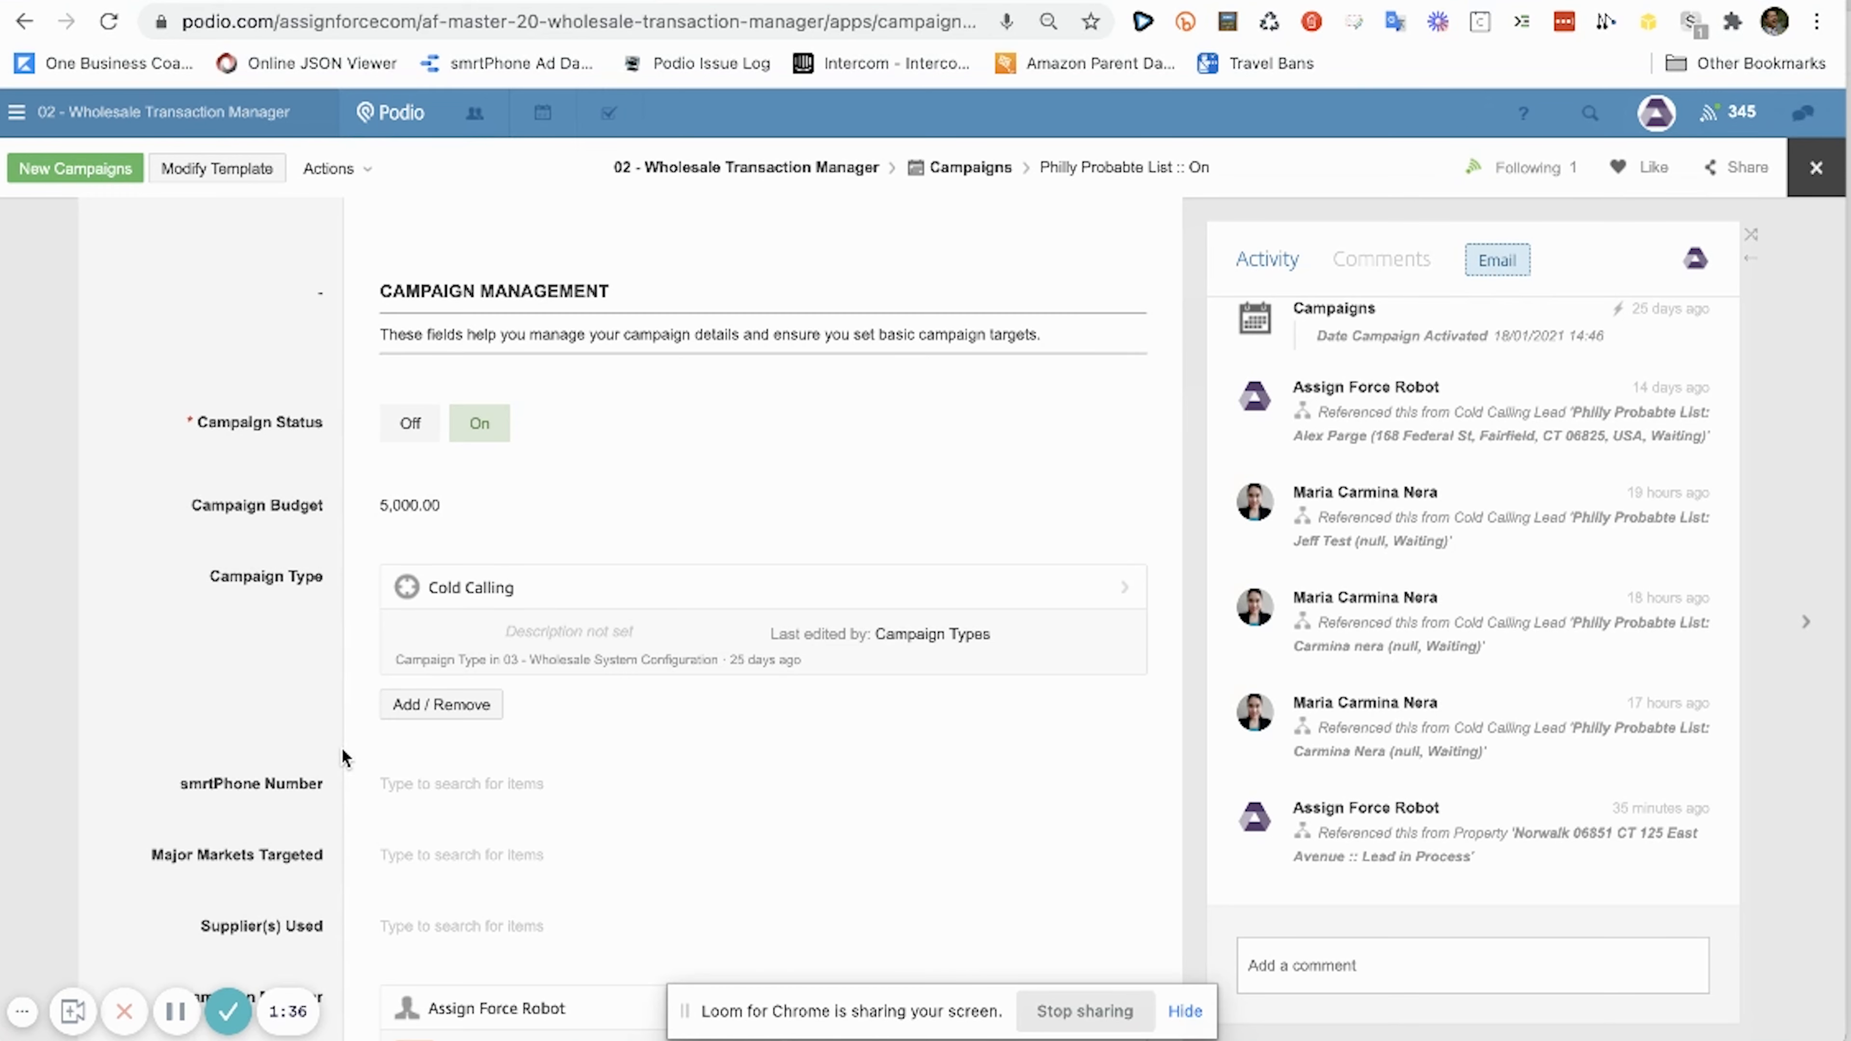
{"action": "scroll", "coordinate": [387, 729], "scroll_direction": "down", "scroll_amount": 2}
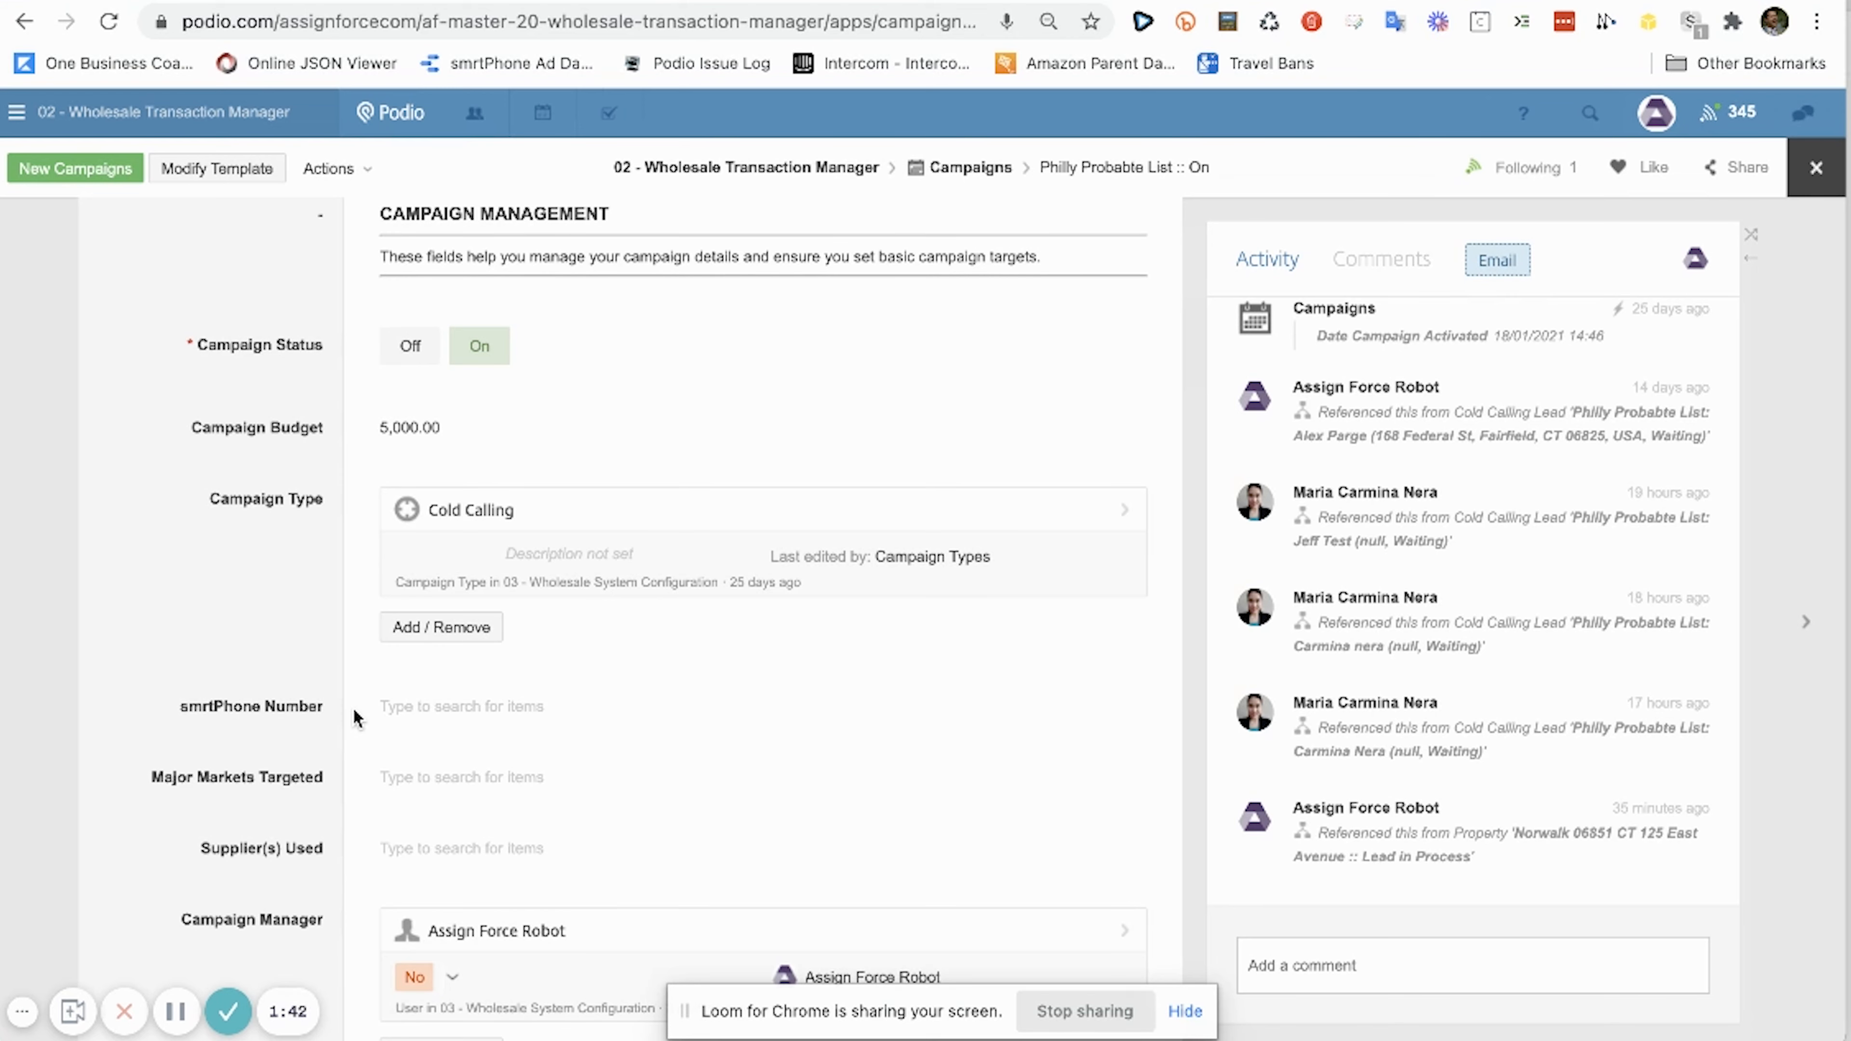
{"action": "scroll", "coordinate": [353, 707], "scroll_direction": "up", "scroll_amount": 5}
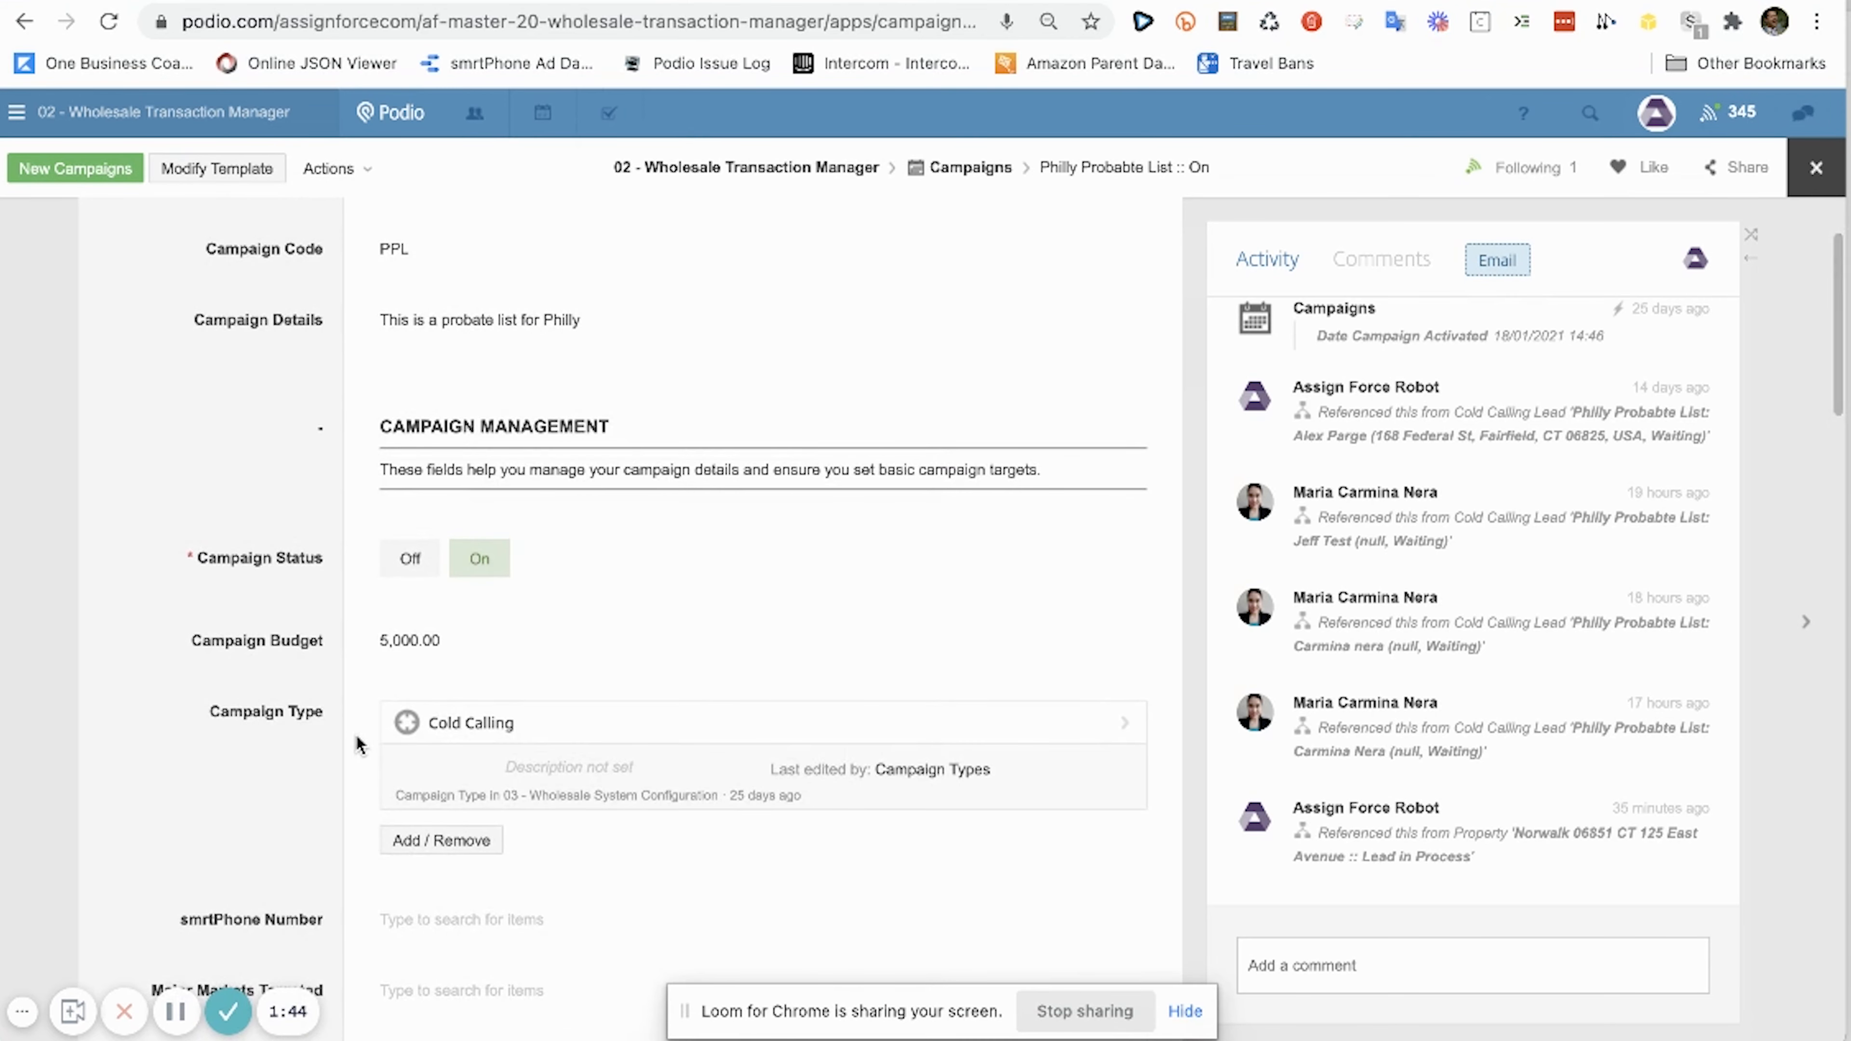
{"action": "scroll", "coordinate": [361, 751], "scroll_direction": "up", "scroll_amount": 3}
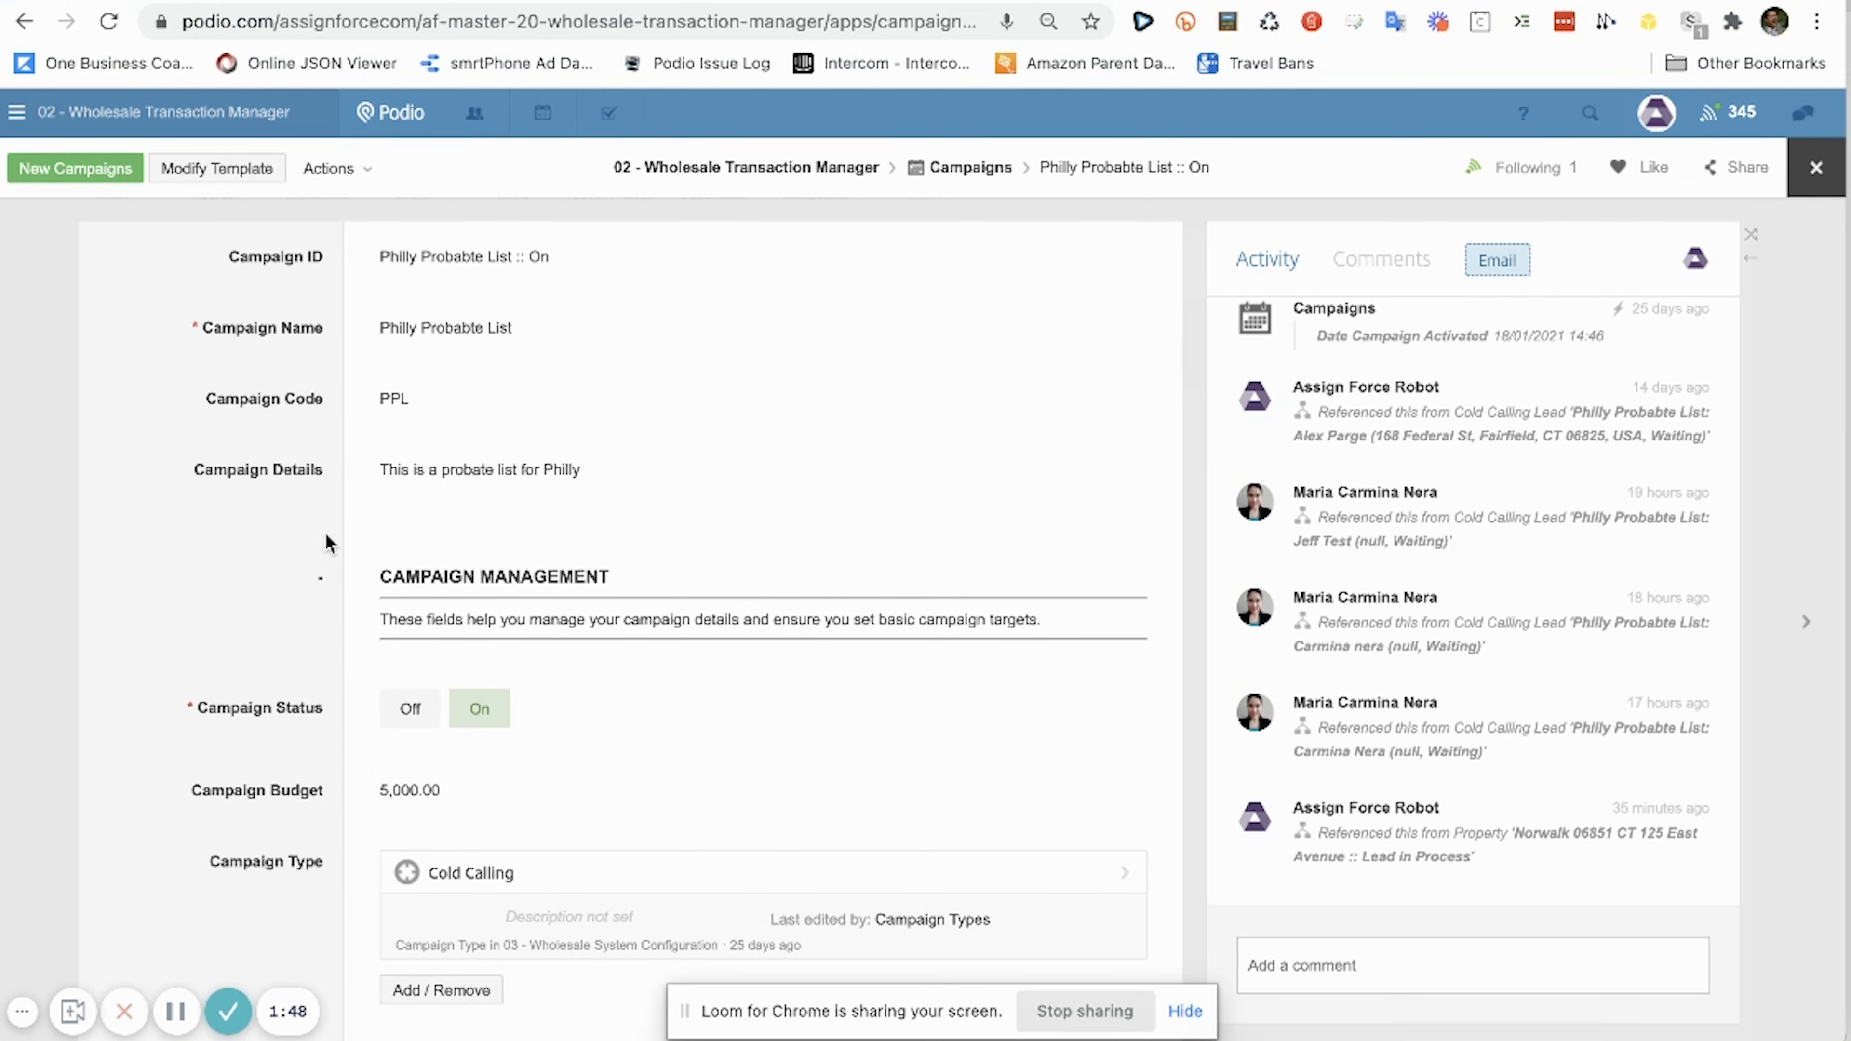
{"action": "scroll", "coordinate": [324, 541], "scroll_direction": "down", "scroll_amount": 20}
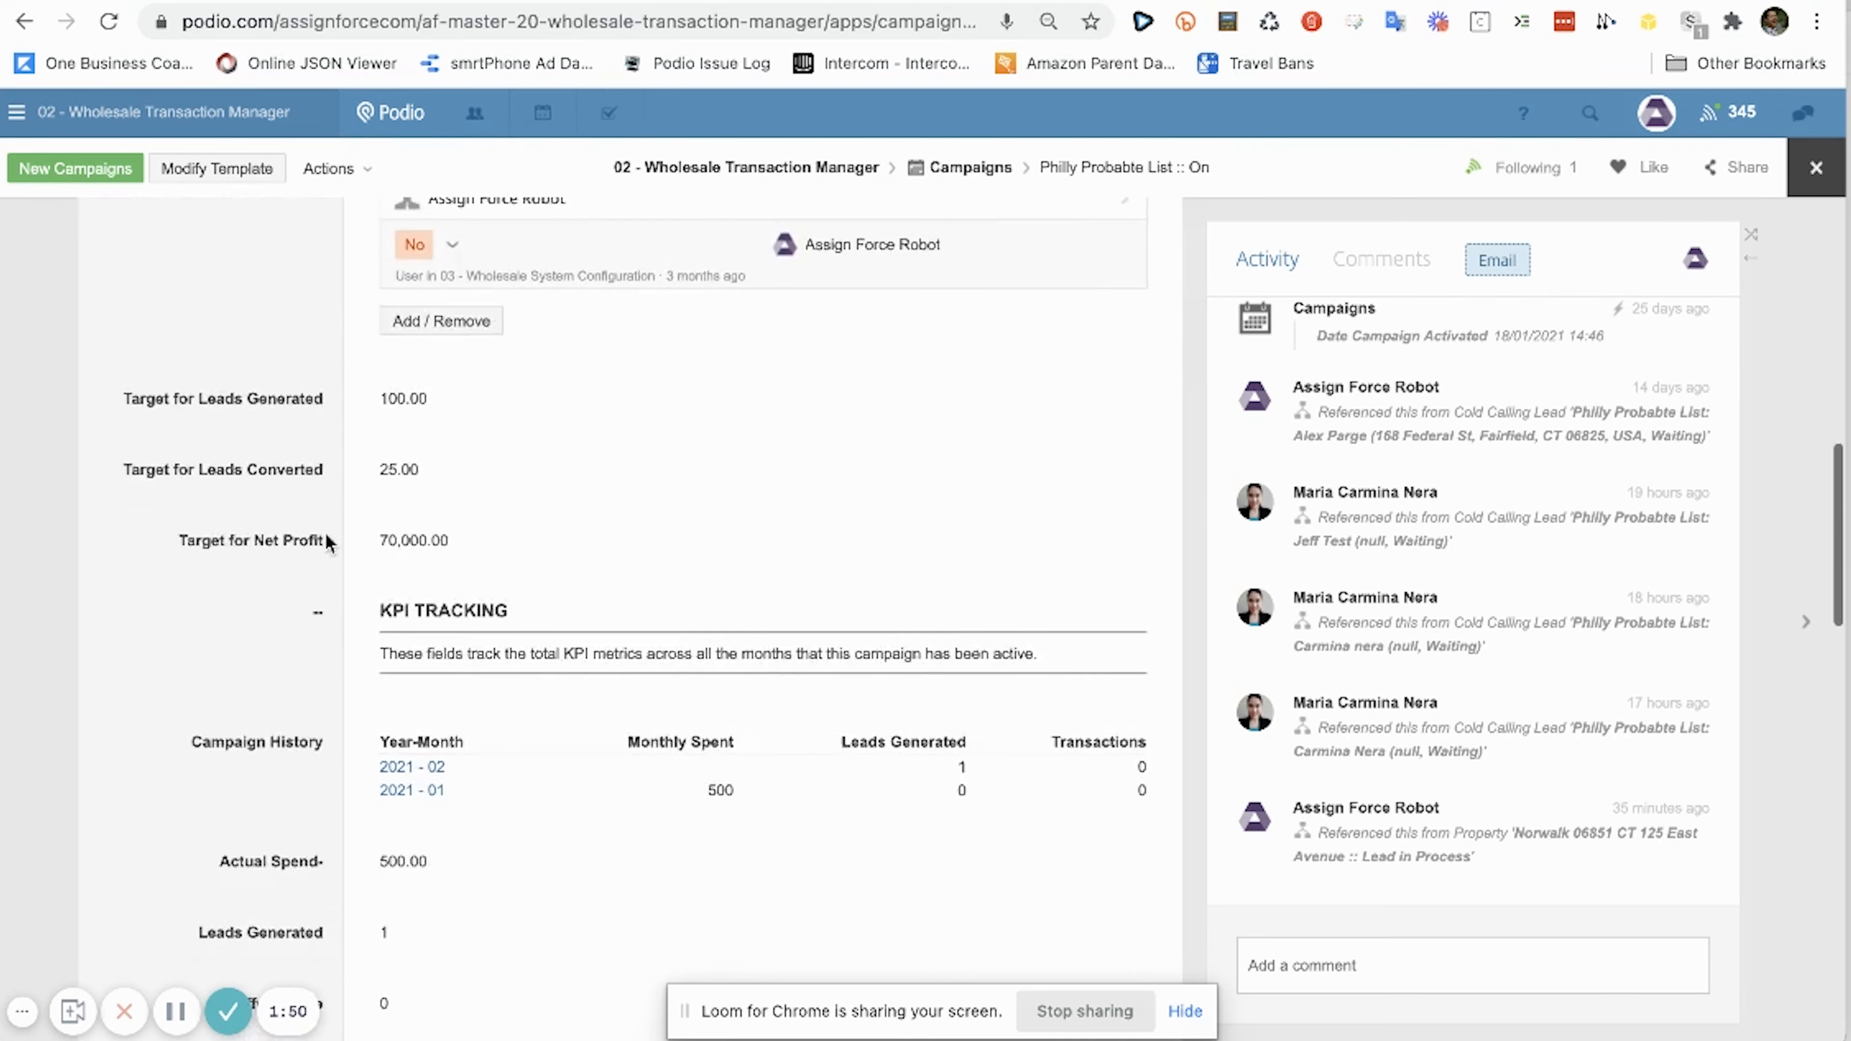
{"action": "scroll", "coordinate": [326, 540], "scroll_direction": "up", "scroll_amount": 20}
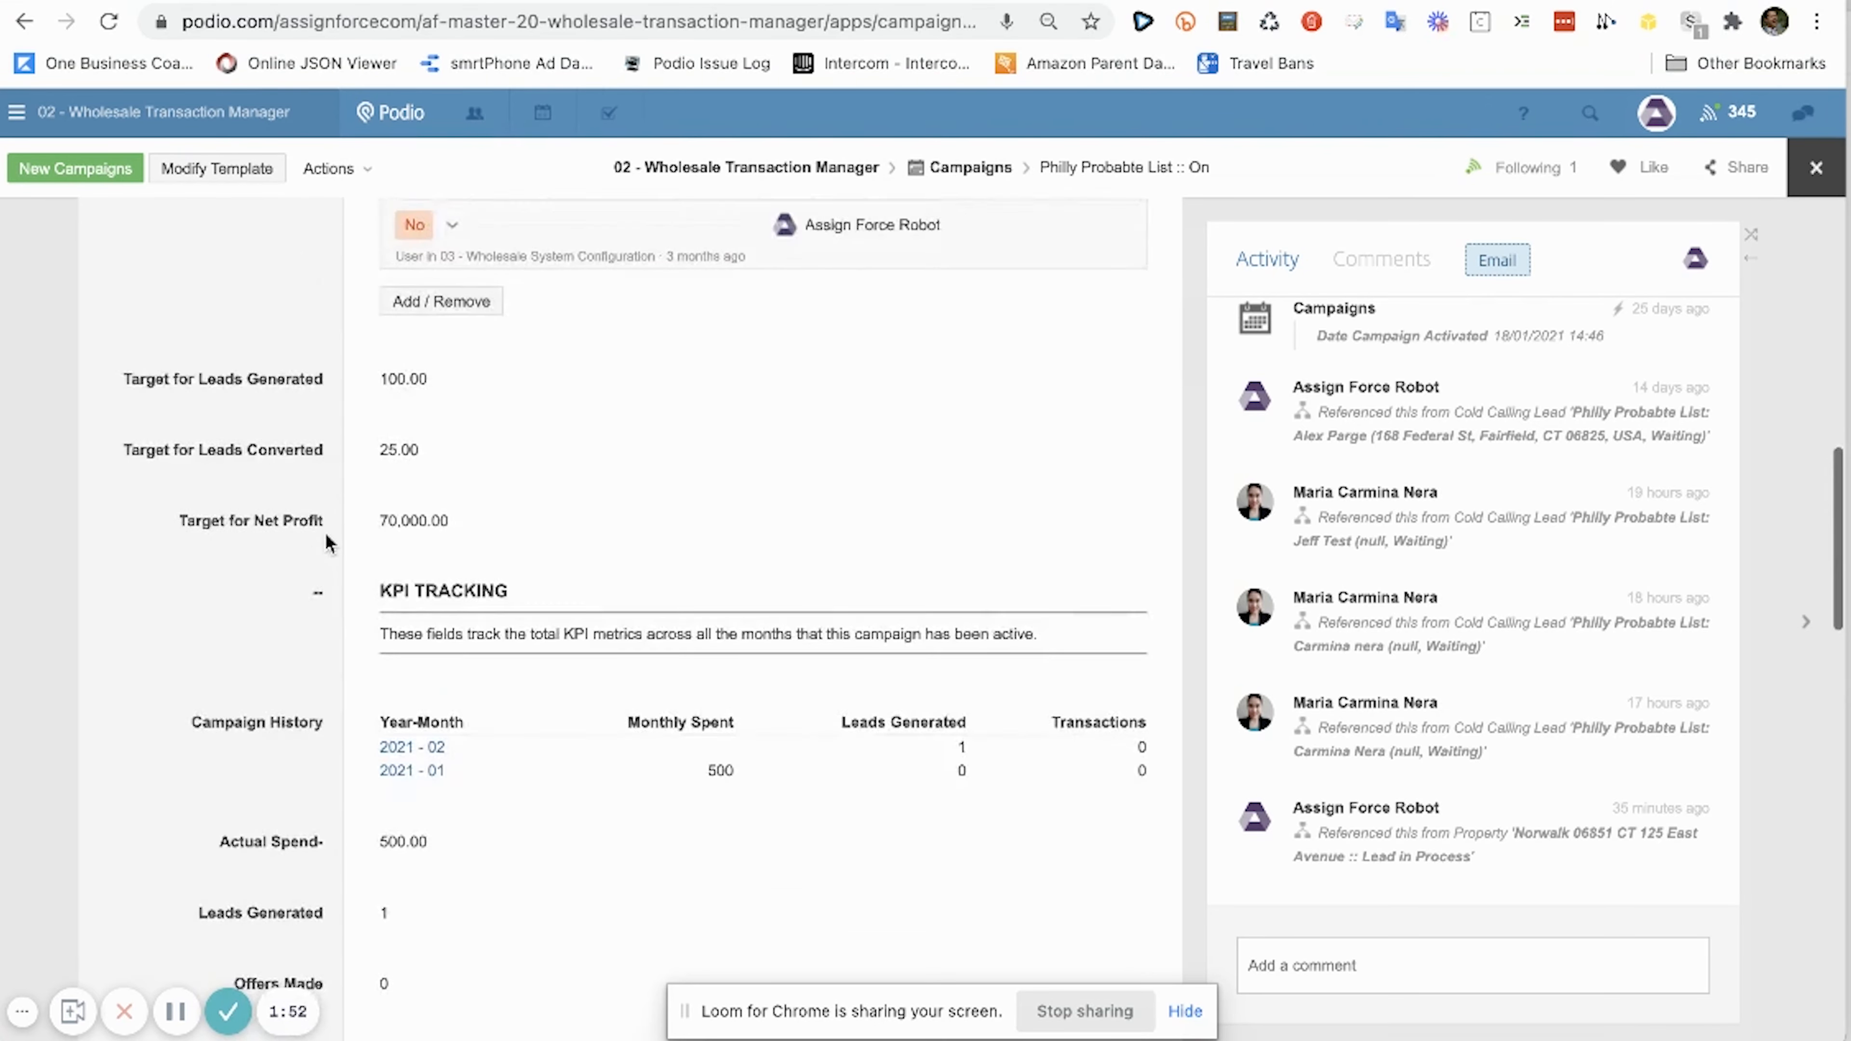
{"action": "scroll", "coordinate": [326, 535], "scroll_direction": "up", "scroll_amount": 8}
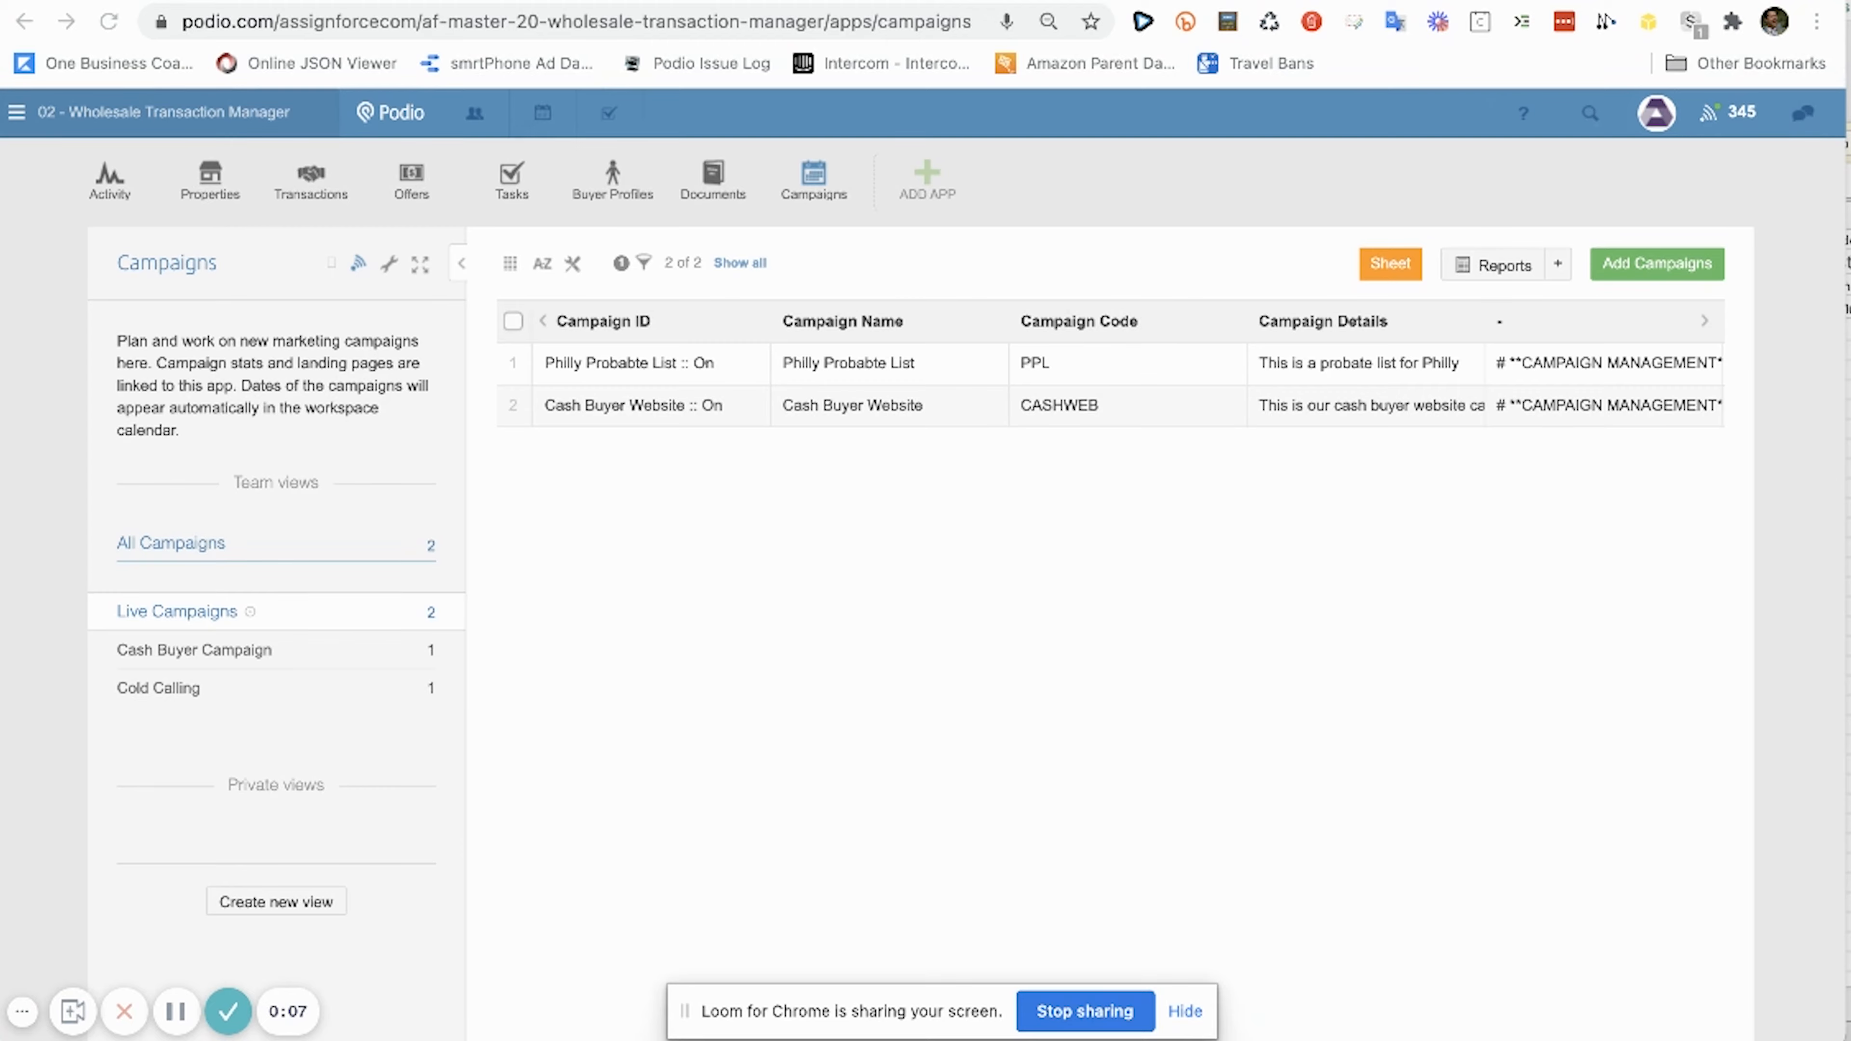
- Switch to the Cold Calling List 1 workbook in Excel and review all its lead columns from Campaign Search ID through Other Information
{"action": "key", "text": "super+Tab"}
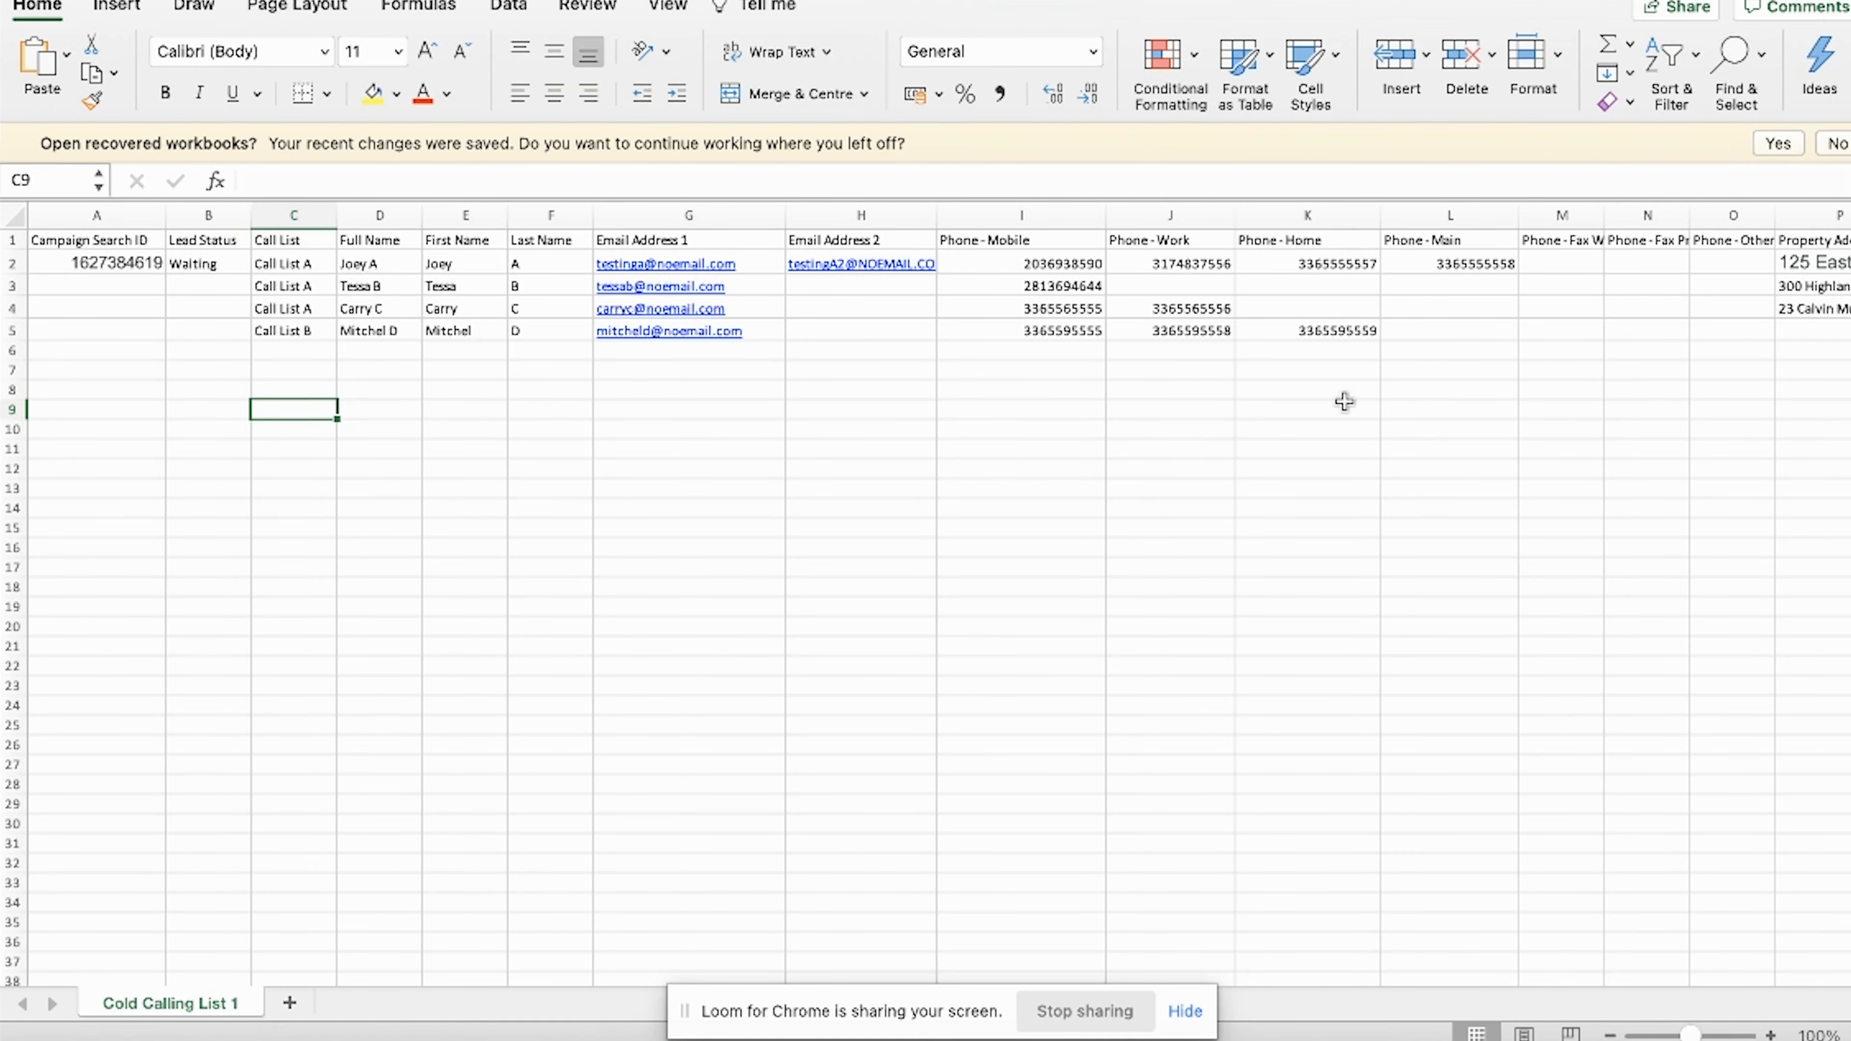
{"action": "scroll", "coordinate": [1345, 402], "scroll_direction": "right", "scroll_amount": 3}
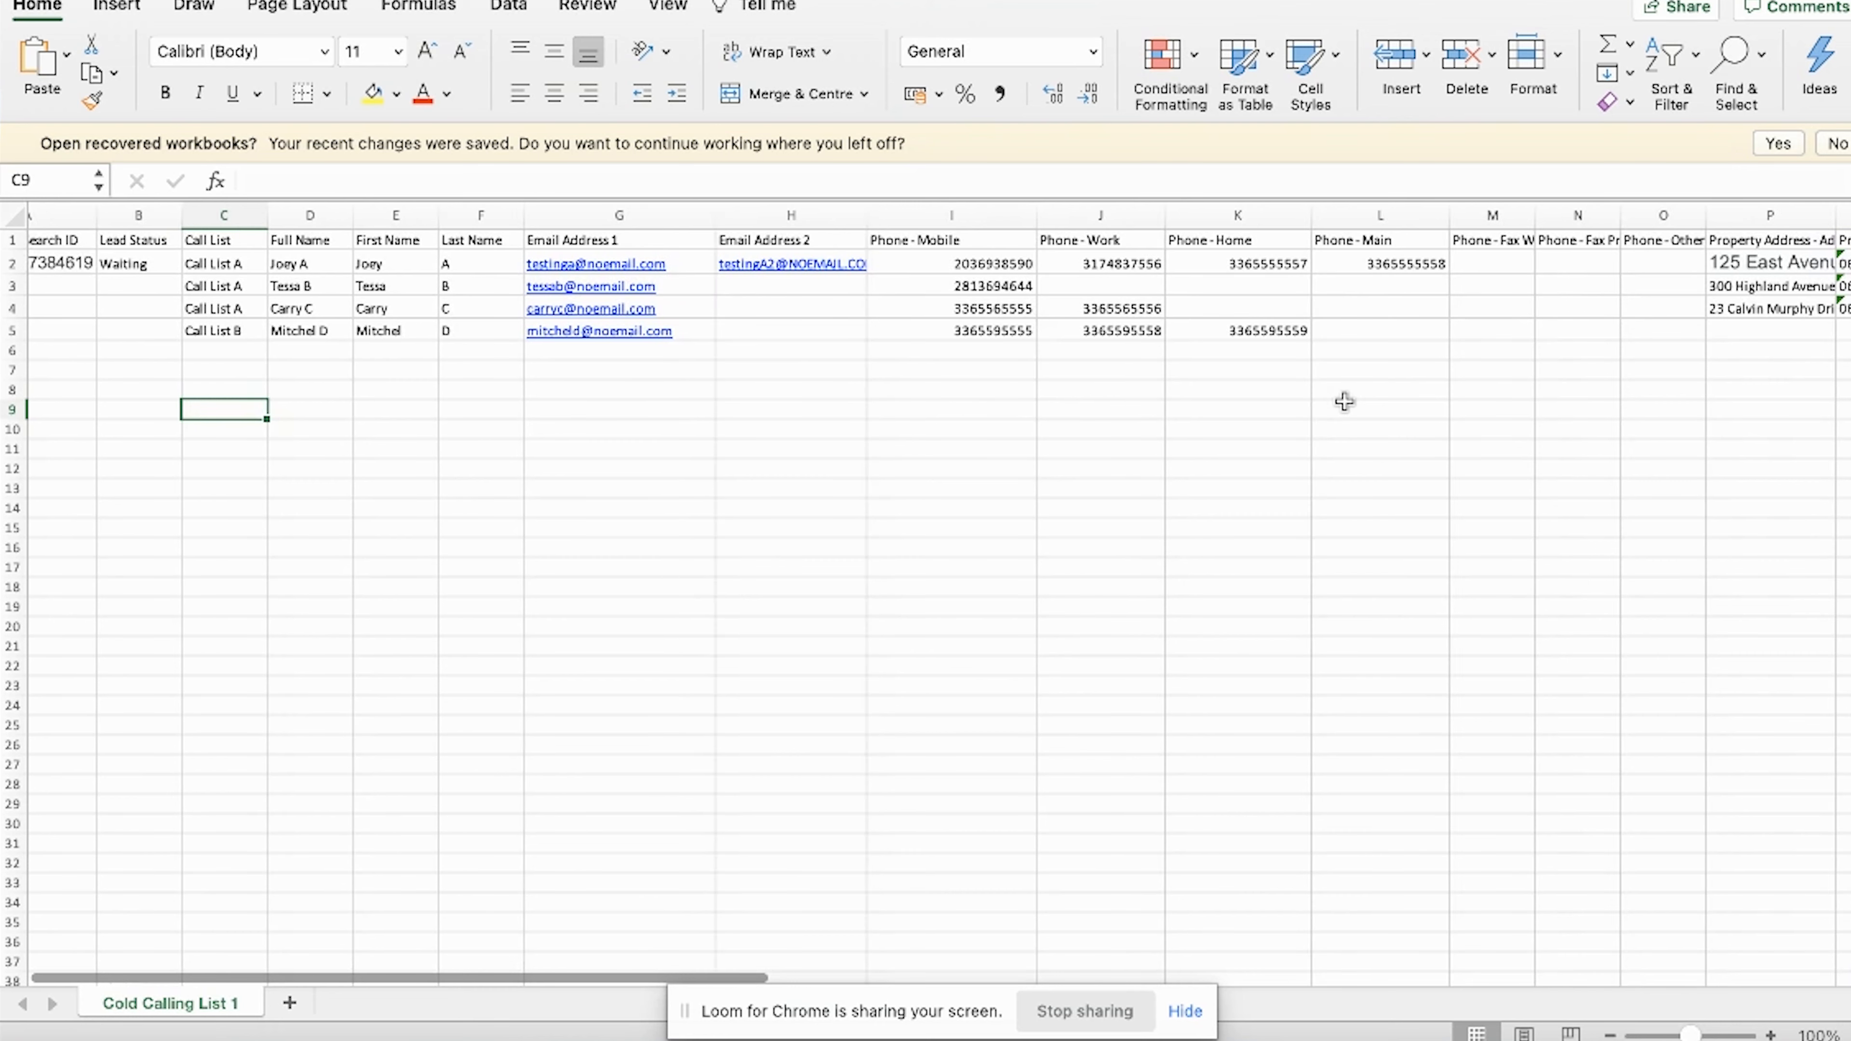
{"action": "scroll", "coordinate": [1344, 401], "scroll_direction": "left", "scroll_amount": 3}
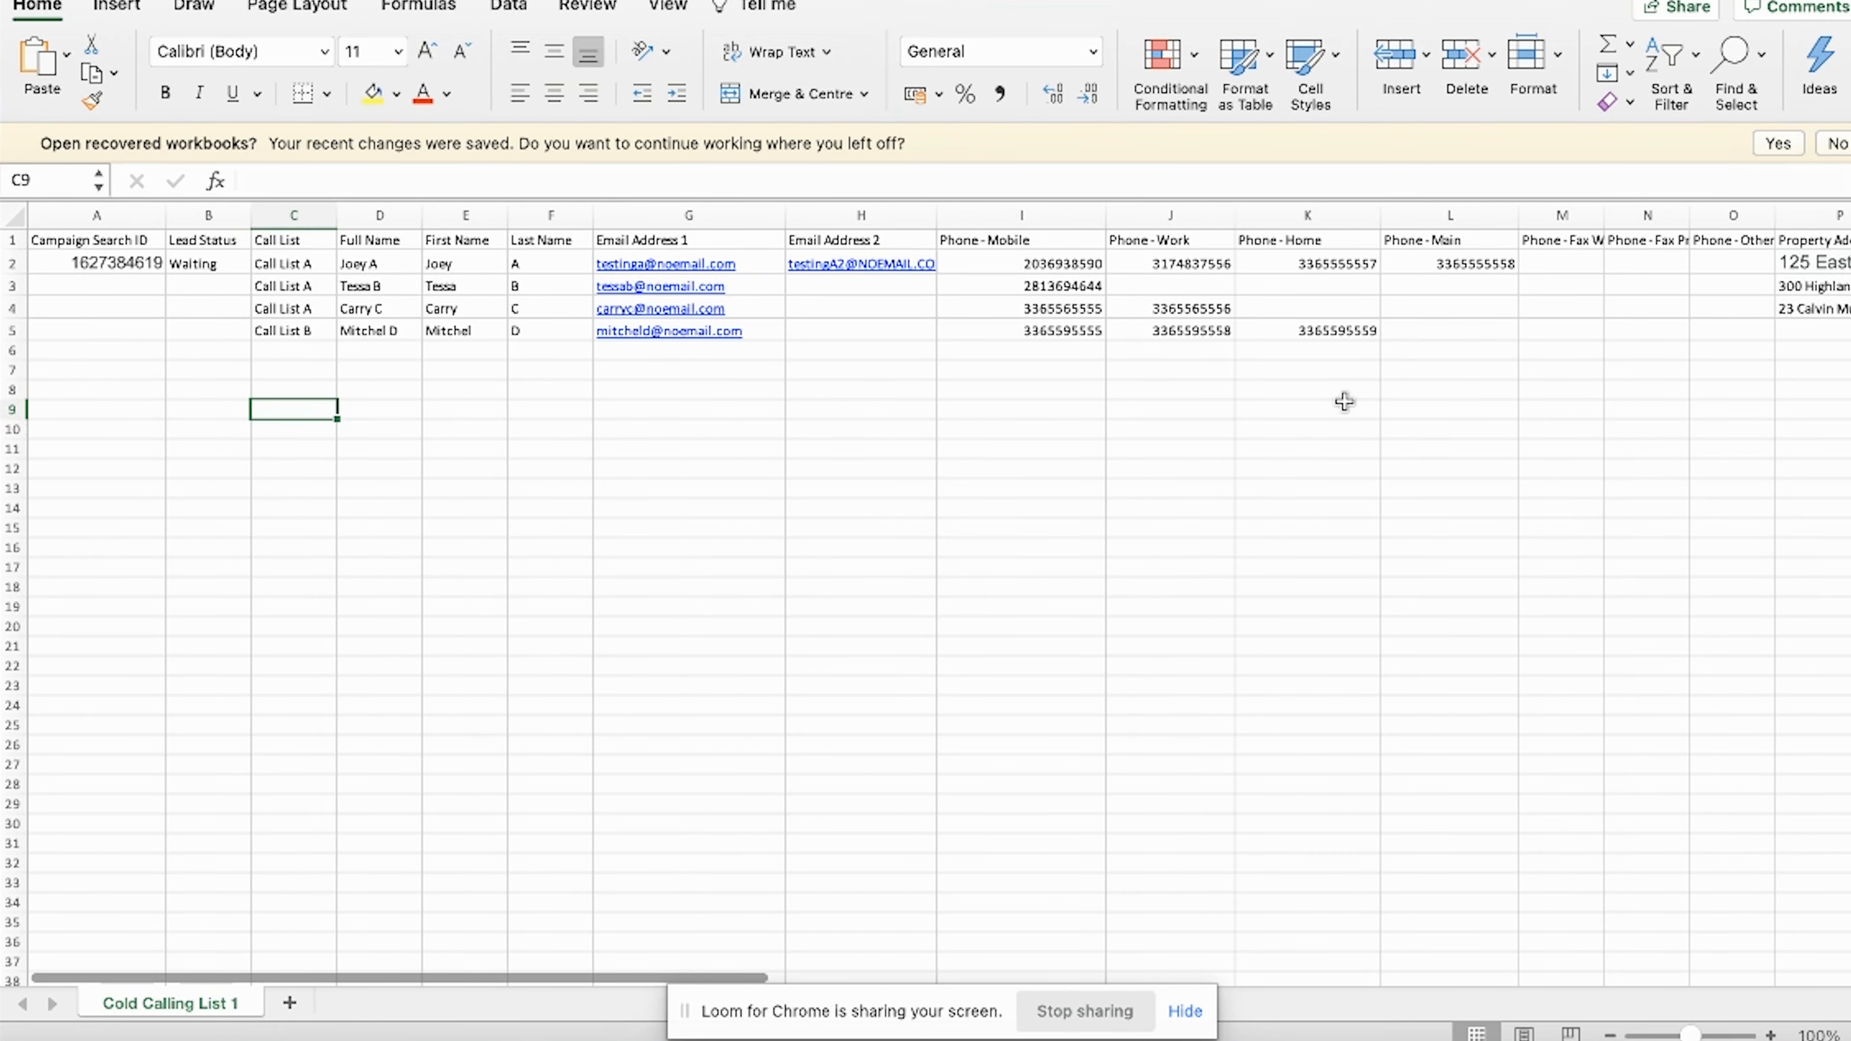
{"action": "scroll", "coordinate": [779, 440], "scroll_direction": "right", "scroll_amount": 1}
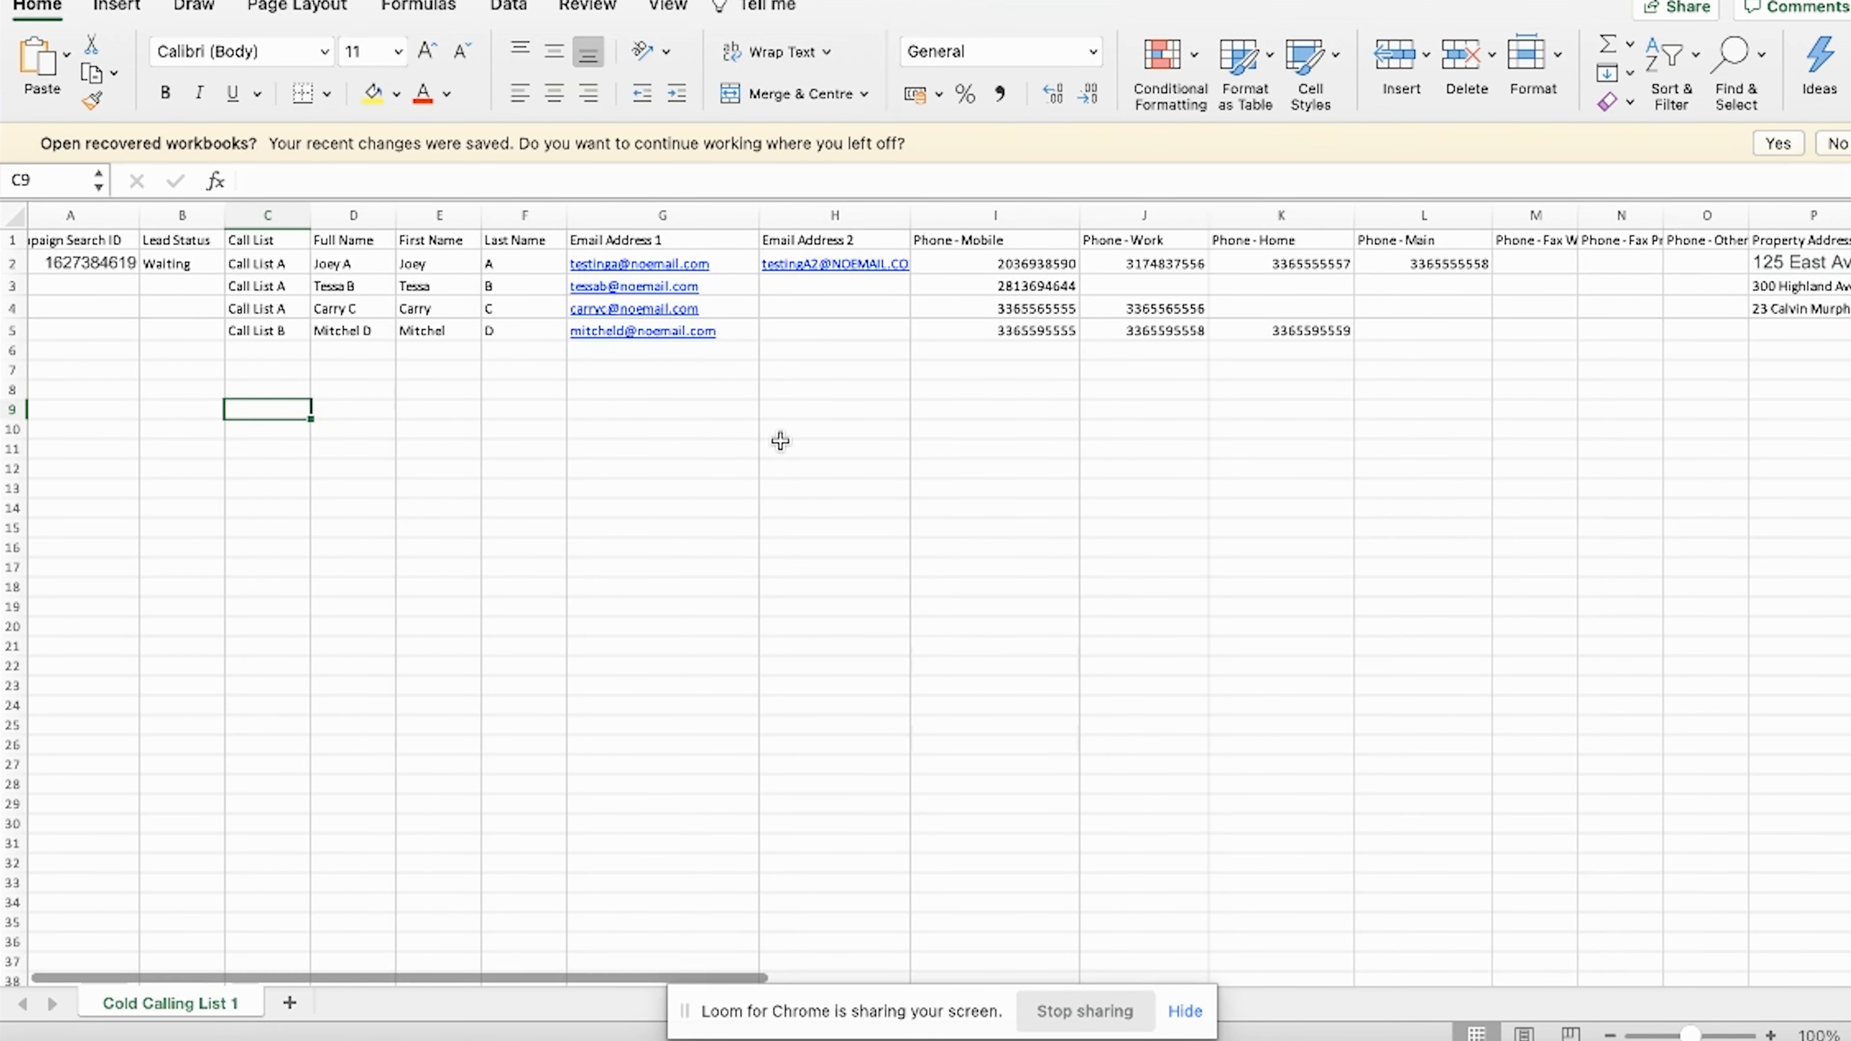
{"action": "scroll", "coordinate": [590, 397], "scroll_direction": "right", "scroll_amount": 5}
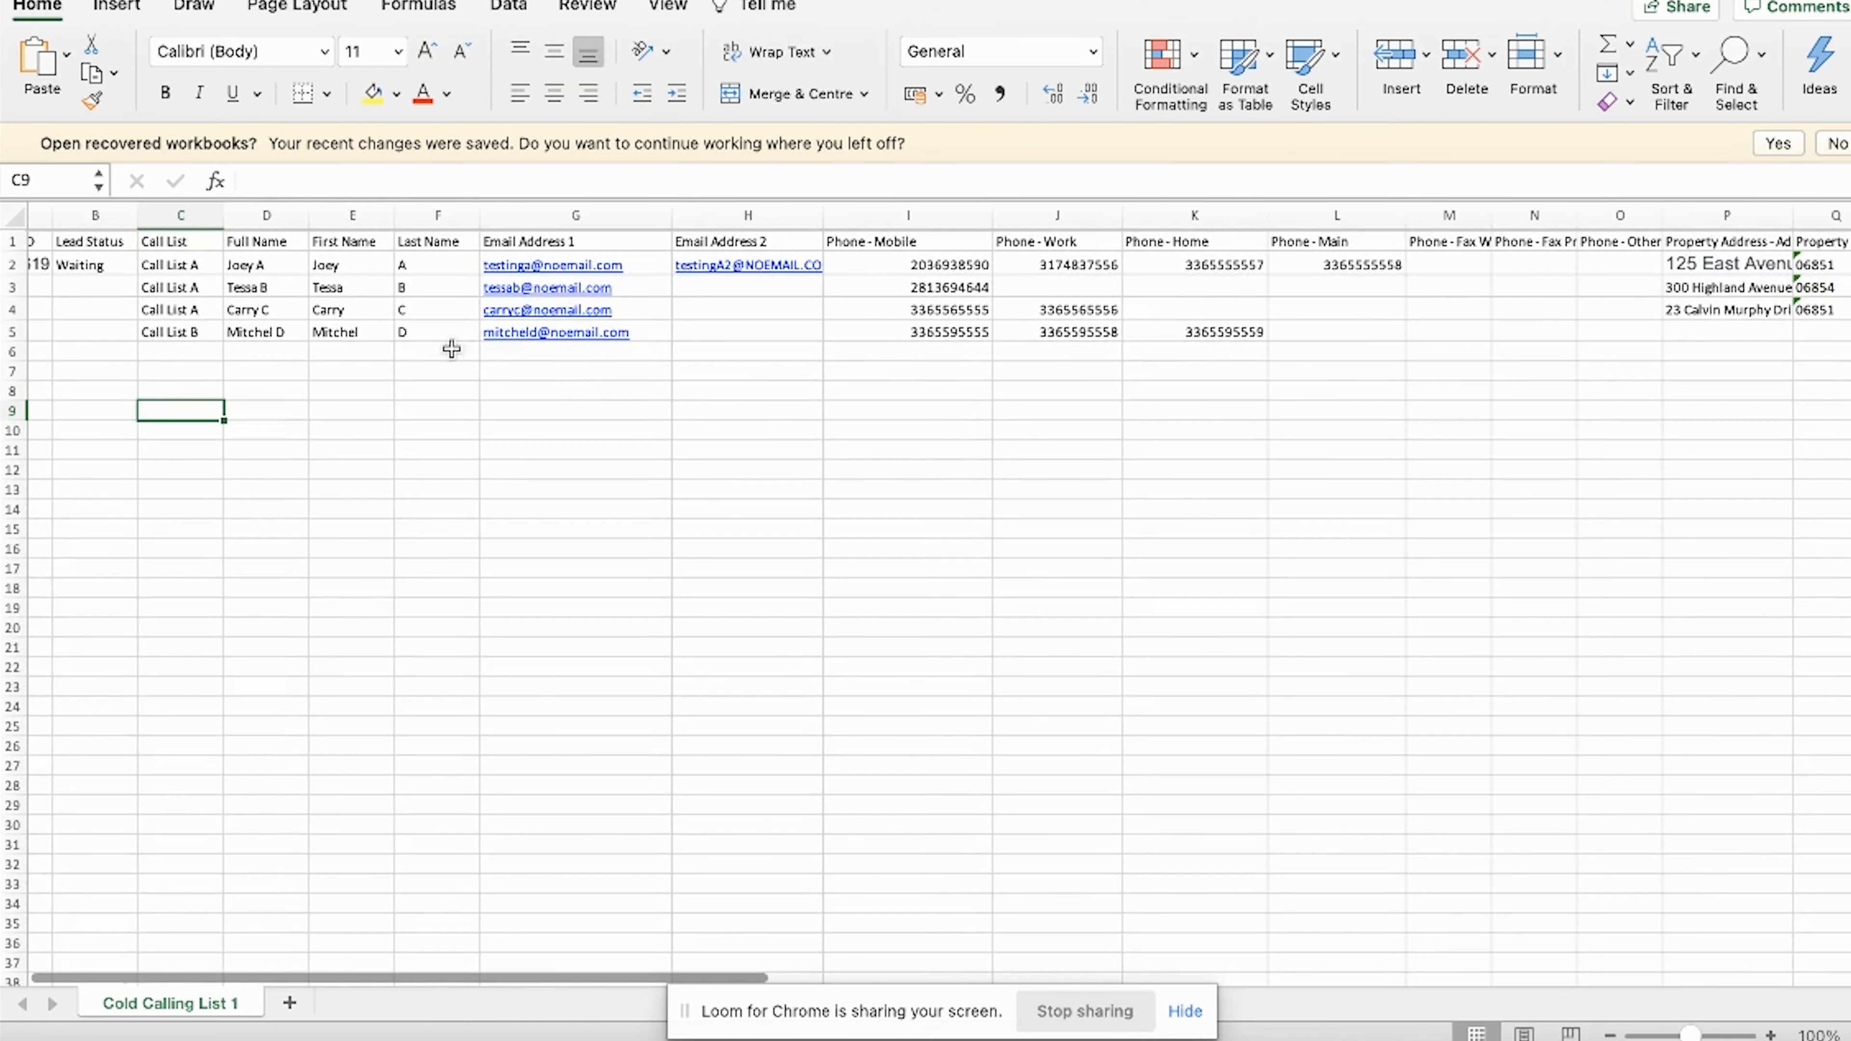
{"action": "scroll", "coordinate": [624, 372], "scroll_direction": "right", "scroll_amount": 12}
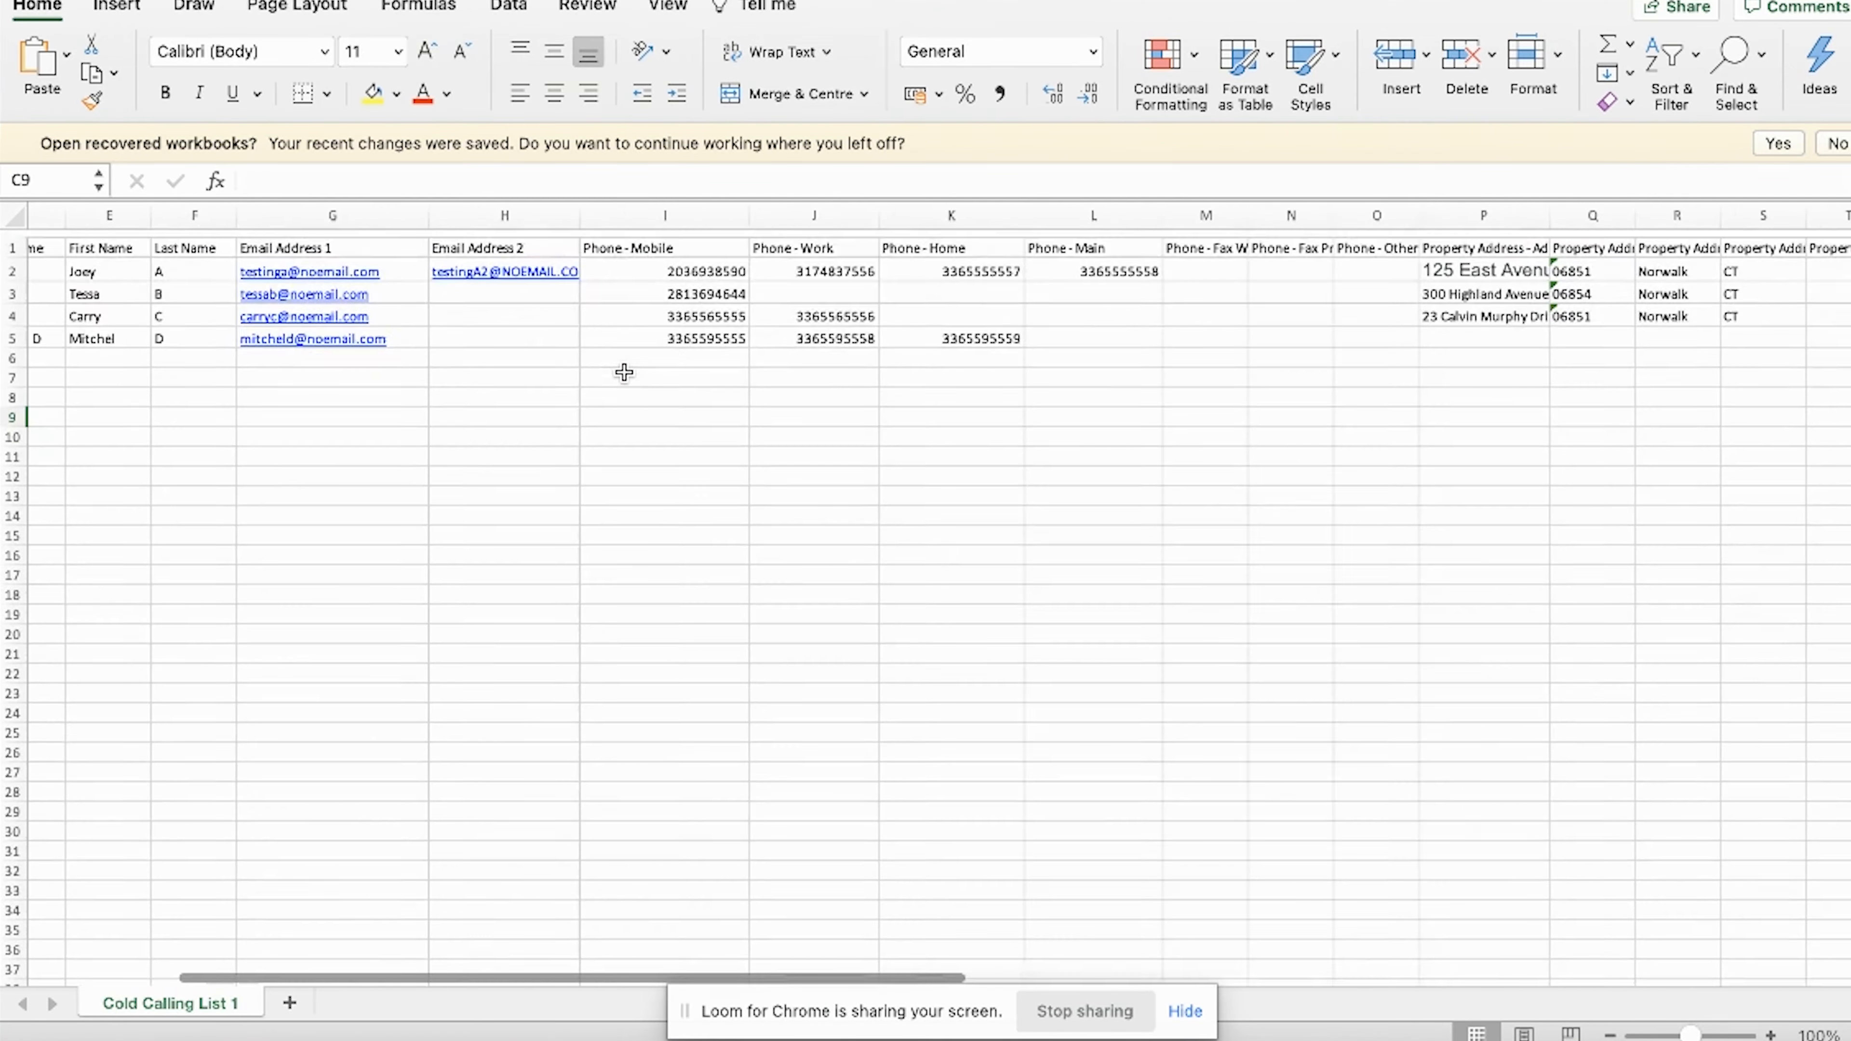
{"action": "scroll", "coordinate": [640, 291], "scroll_direction": "right", "scroll_amount": 18}
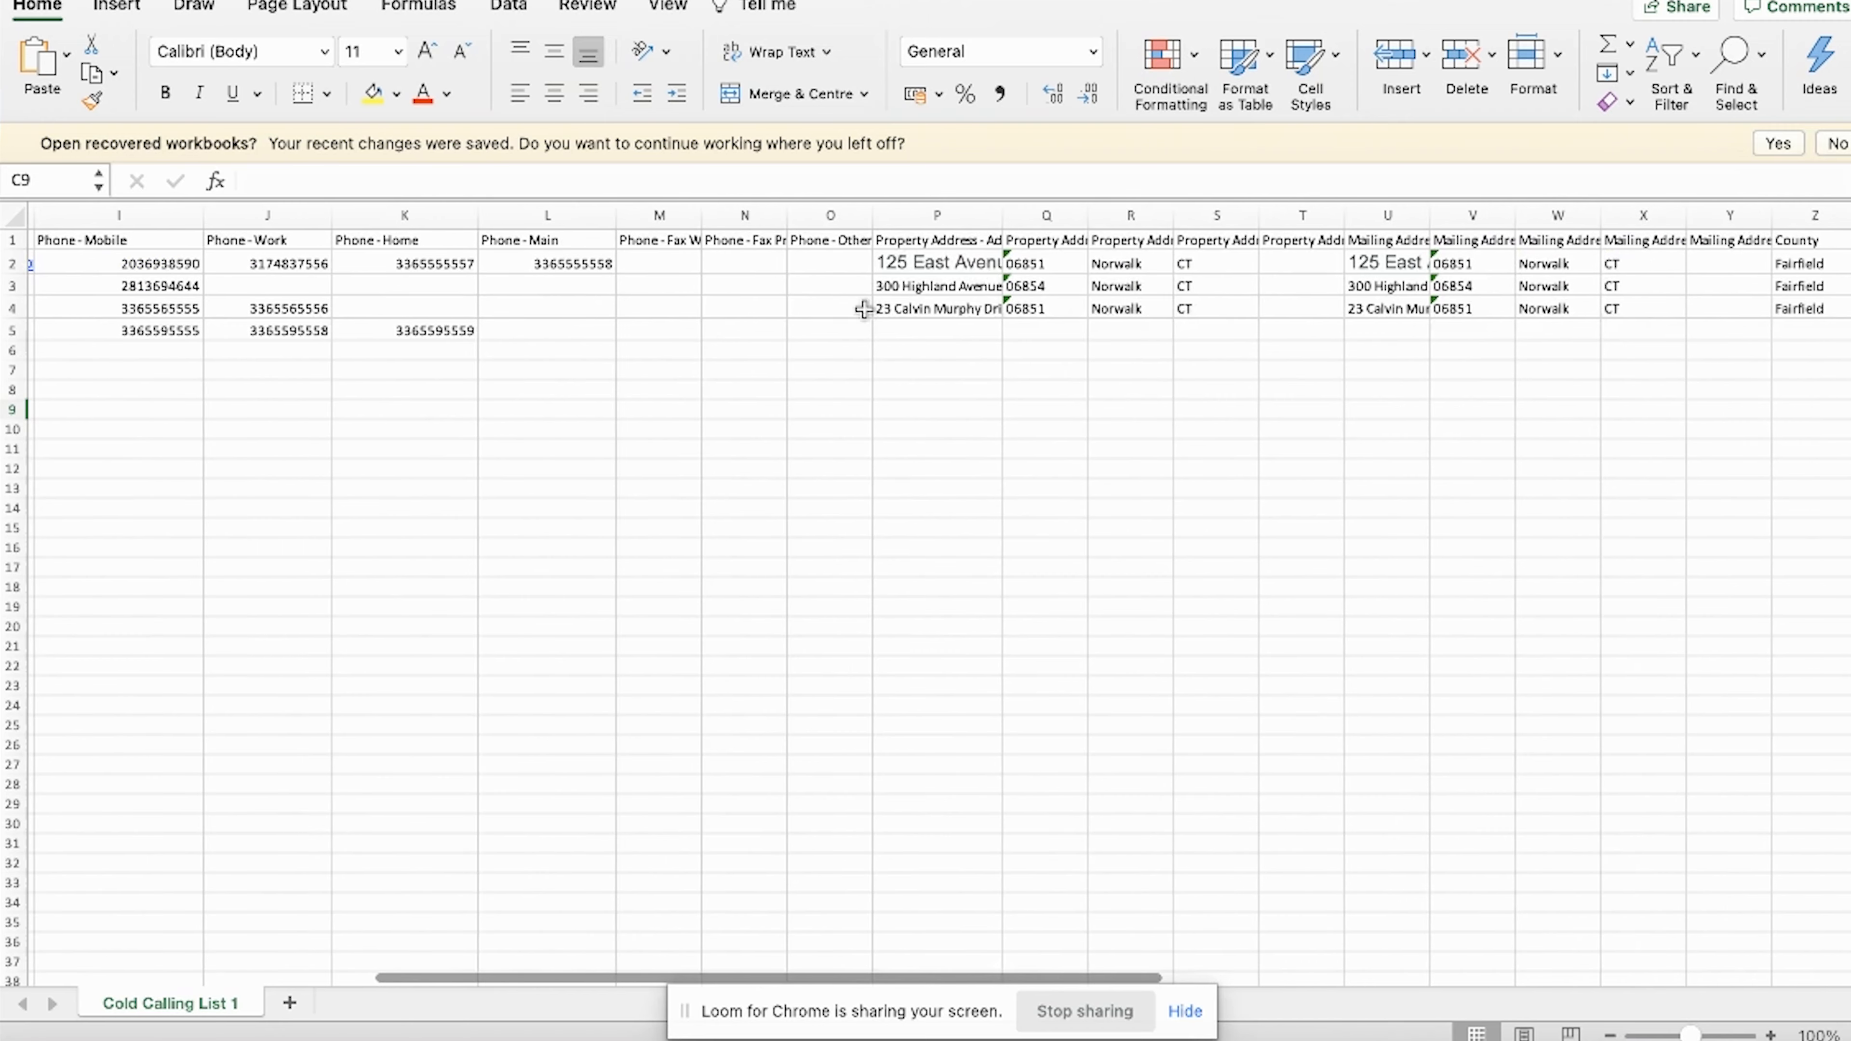
{"action": "scroll", "coordinate": [940, 235], "scroll_direction": "right", "scroll_amount": 20}
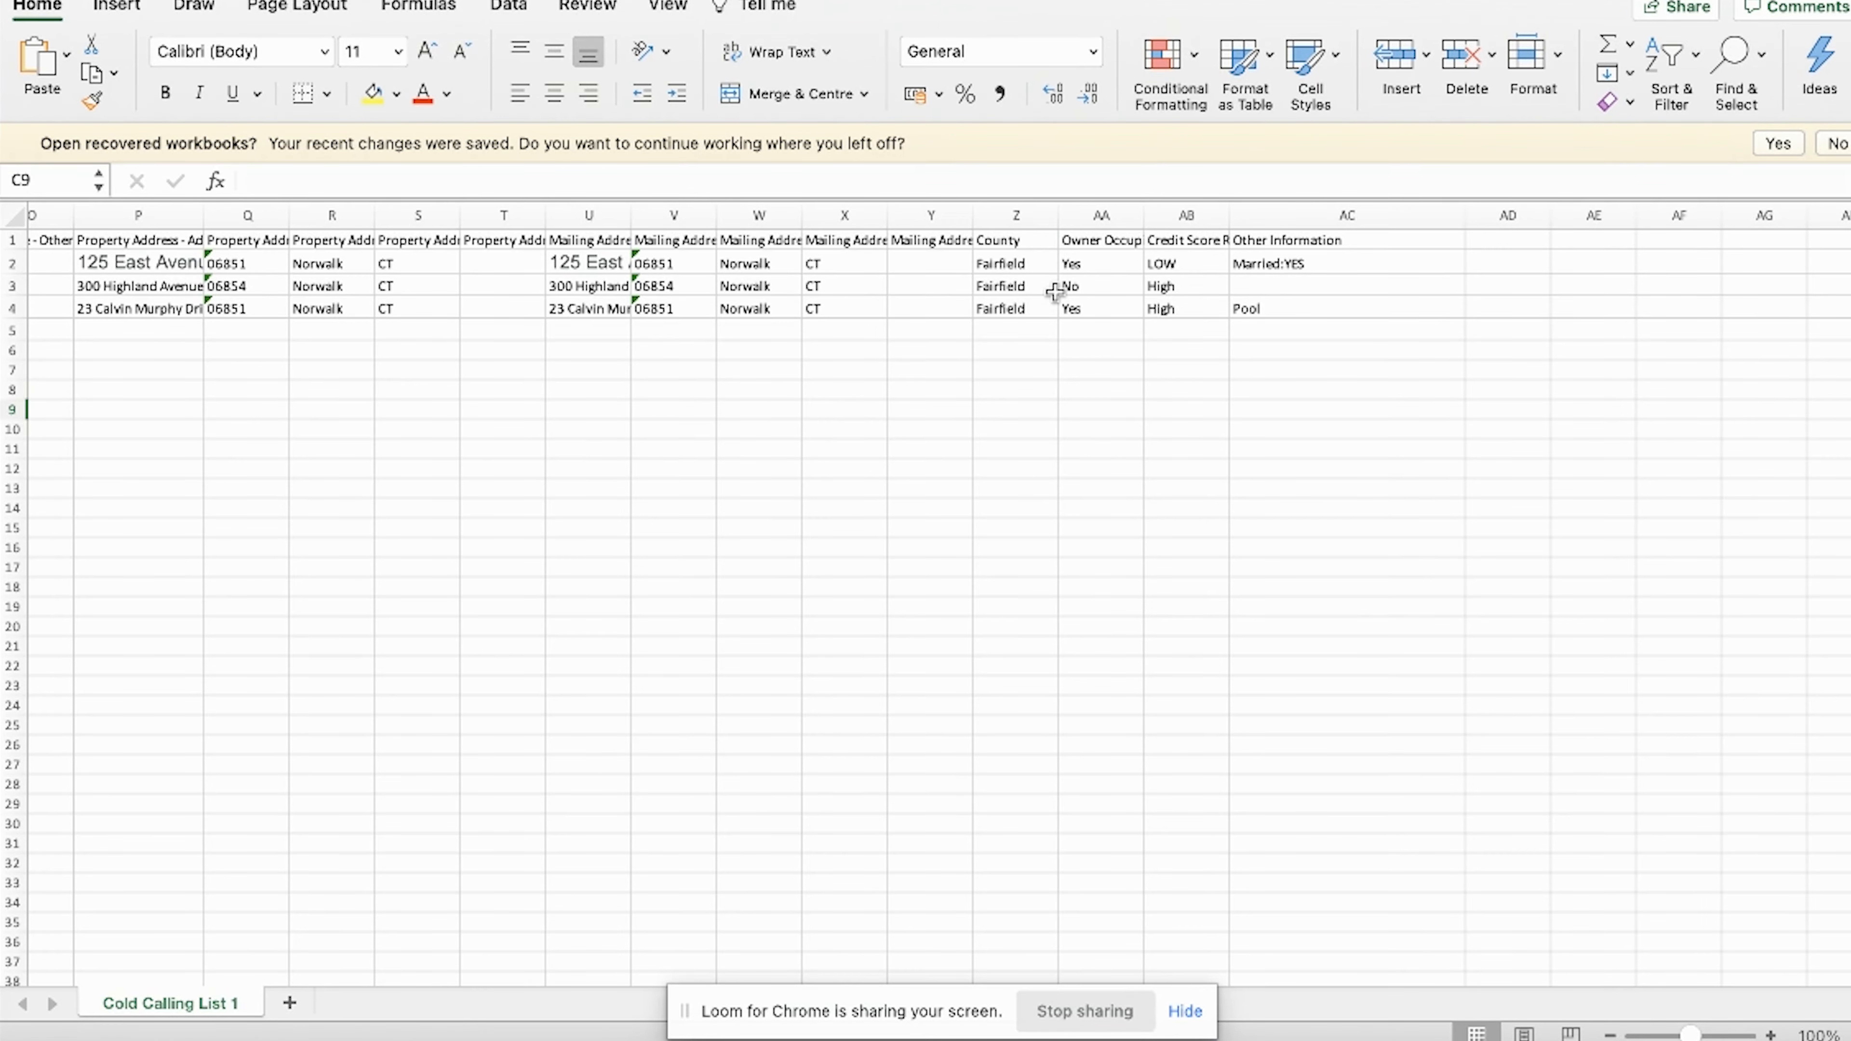
{"action": "scroll", "coordinate": [1054, 292], "scroll_direction": "left", "scroll_amount": 1}
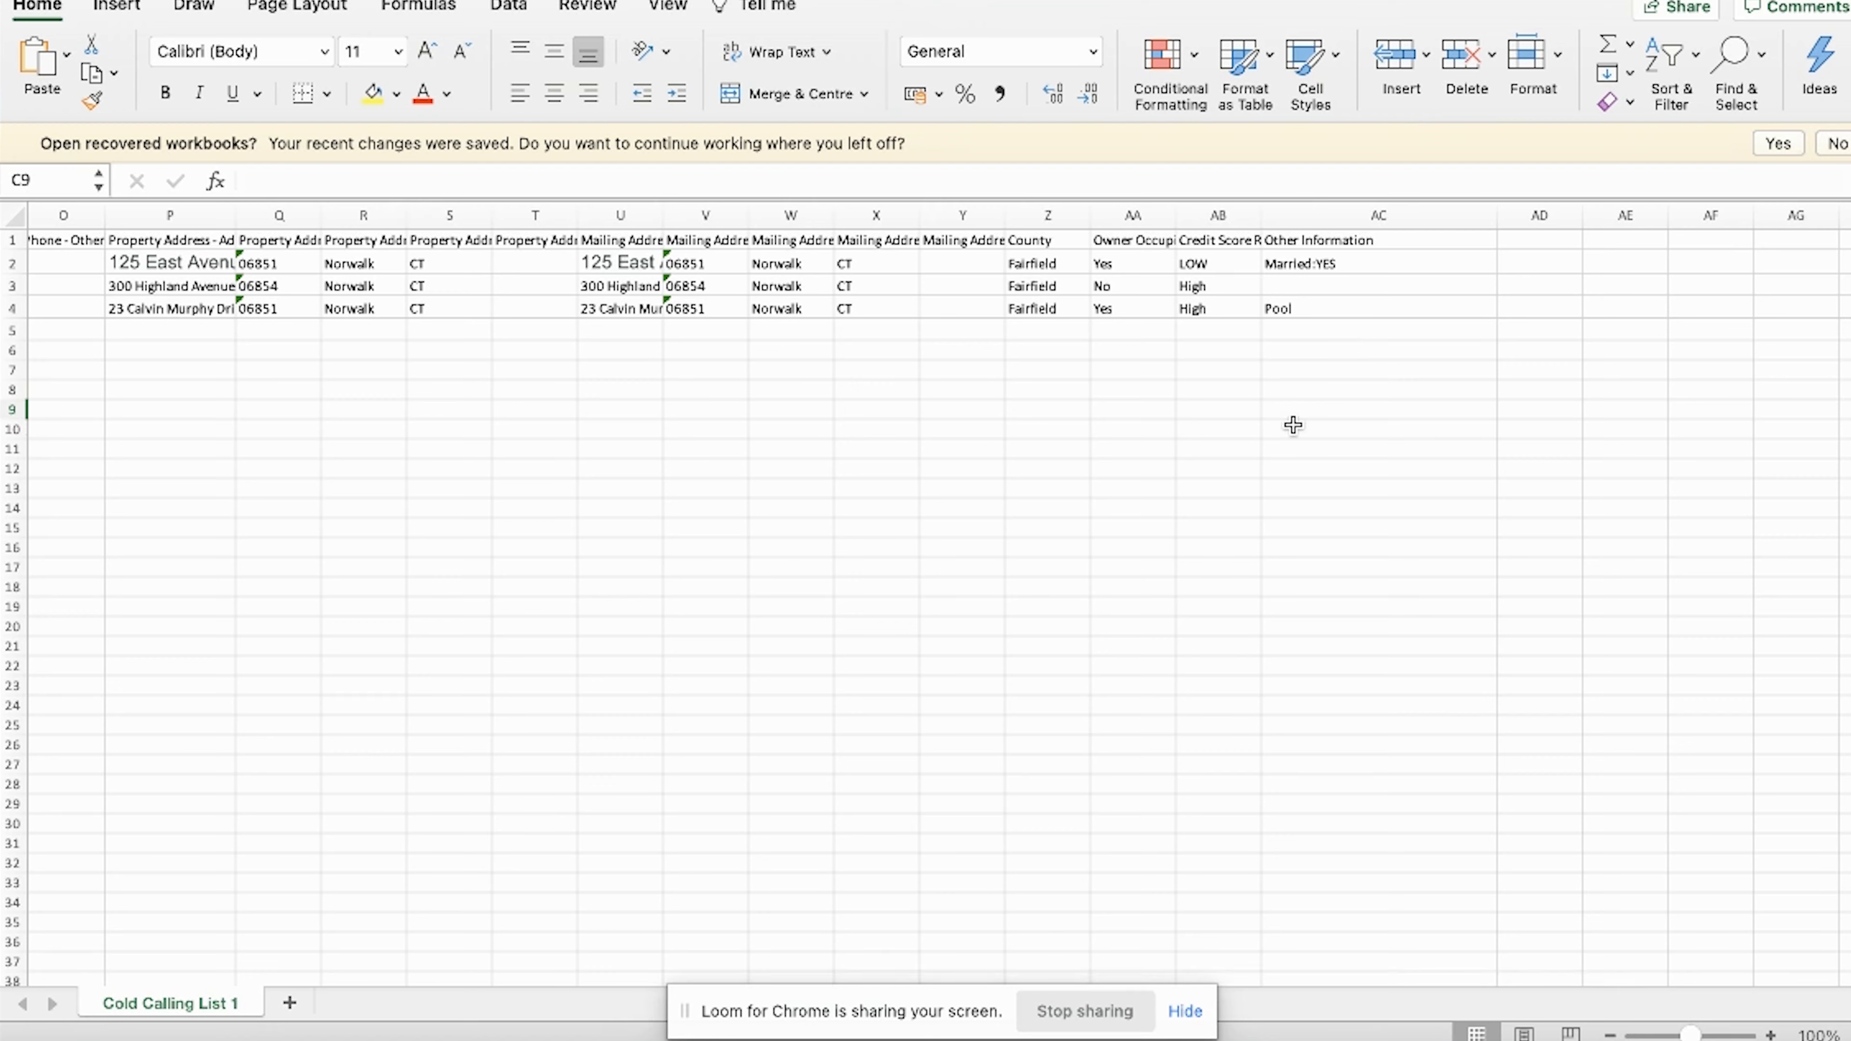
{"action": "scroll", "coordinate": [1283, 430], "scroll_direction": "left", "scroll_amount": 5}
{"action": "scroll", "coordinate": [1253, 438], "scroll_direction": "left", "scroll_amount": 10}
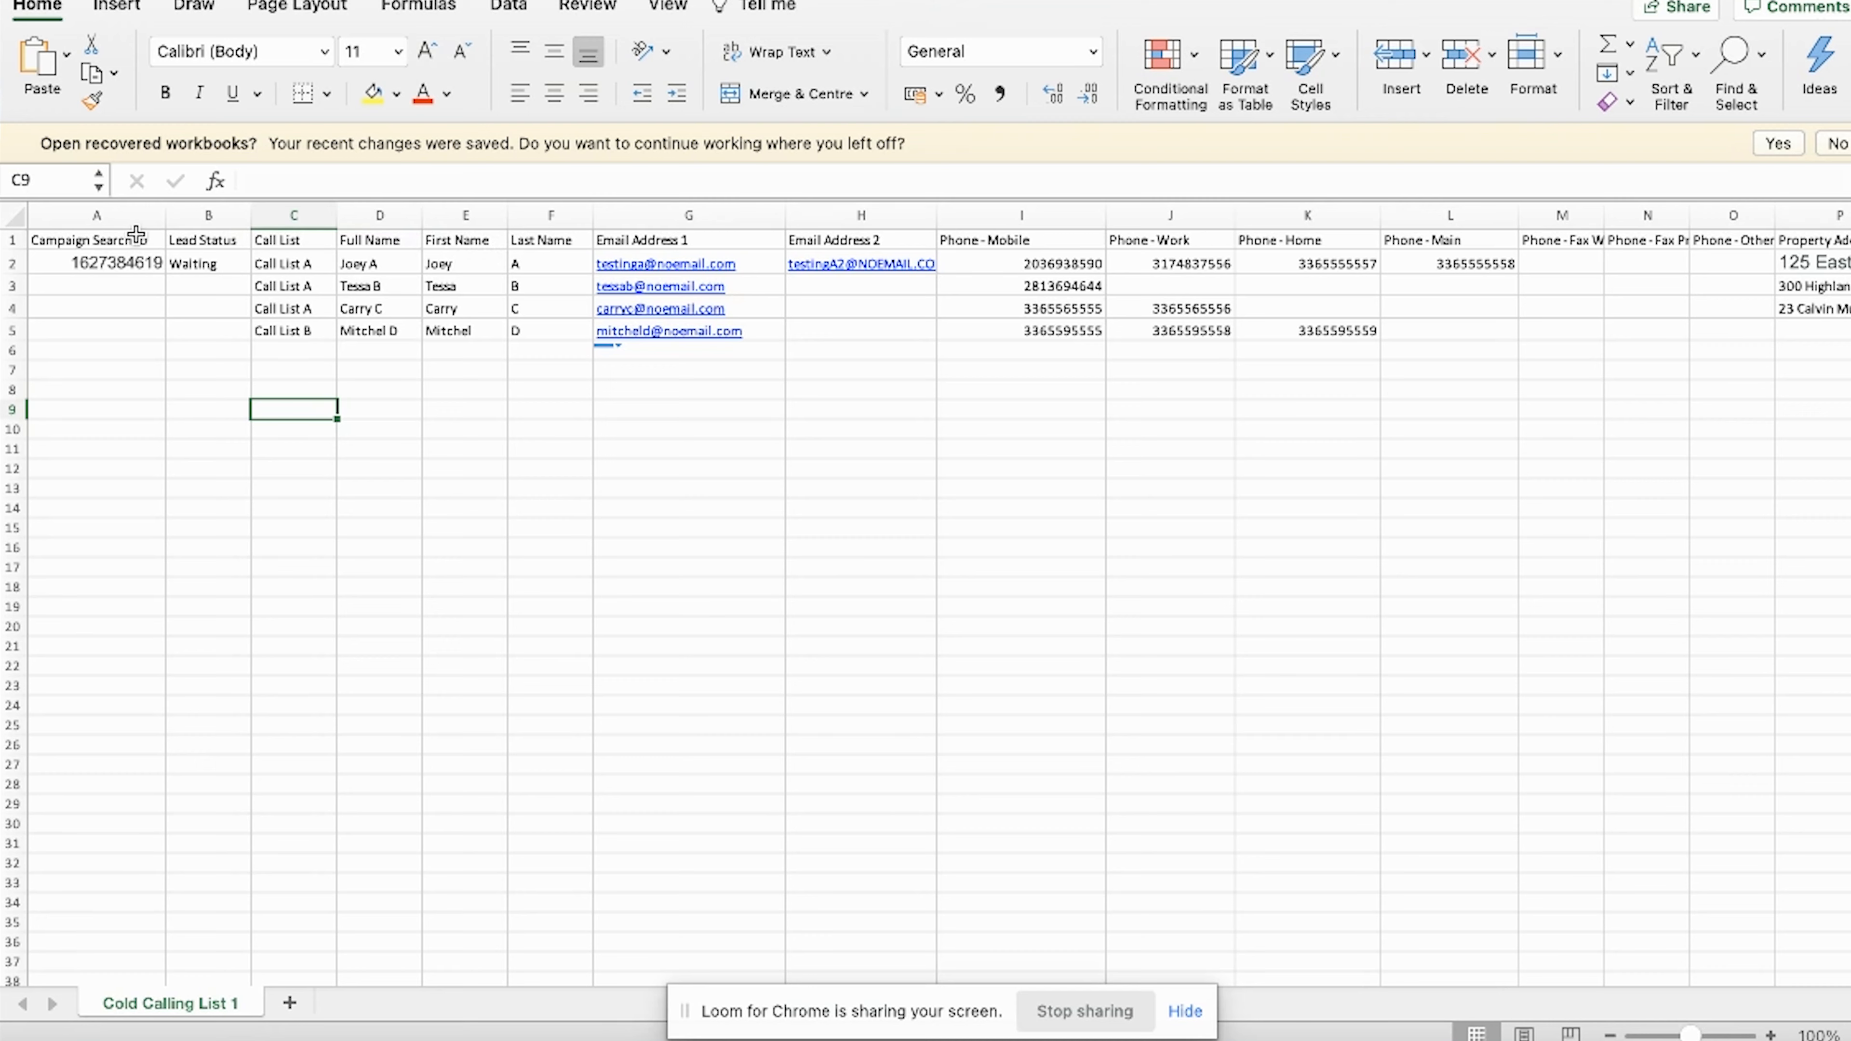
- Examine the Call List, Lead Status and Campaign Search ID headers, and inspect the Full Name formula for the first lead
{"action": "left_click", "coordinate": [390, 250]}
{"action": "left_click", "coordinate": [299, 239]}
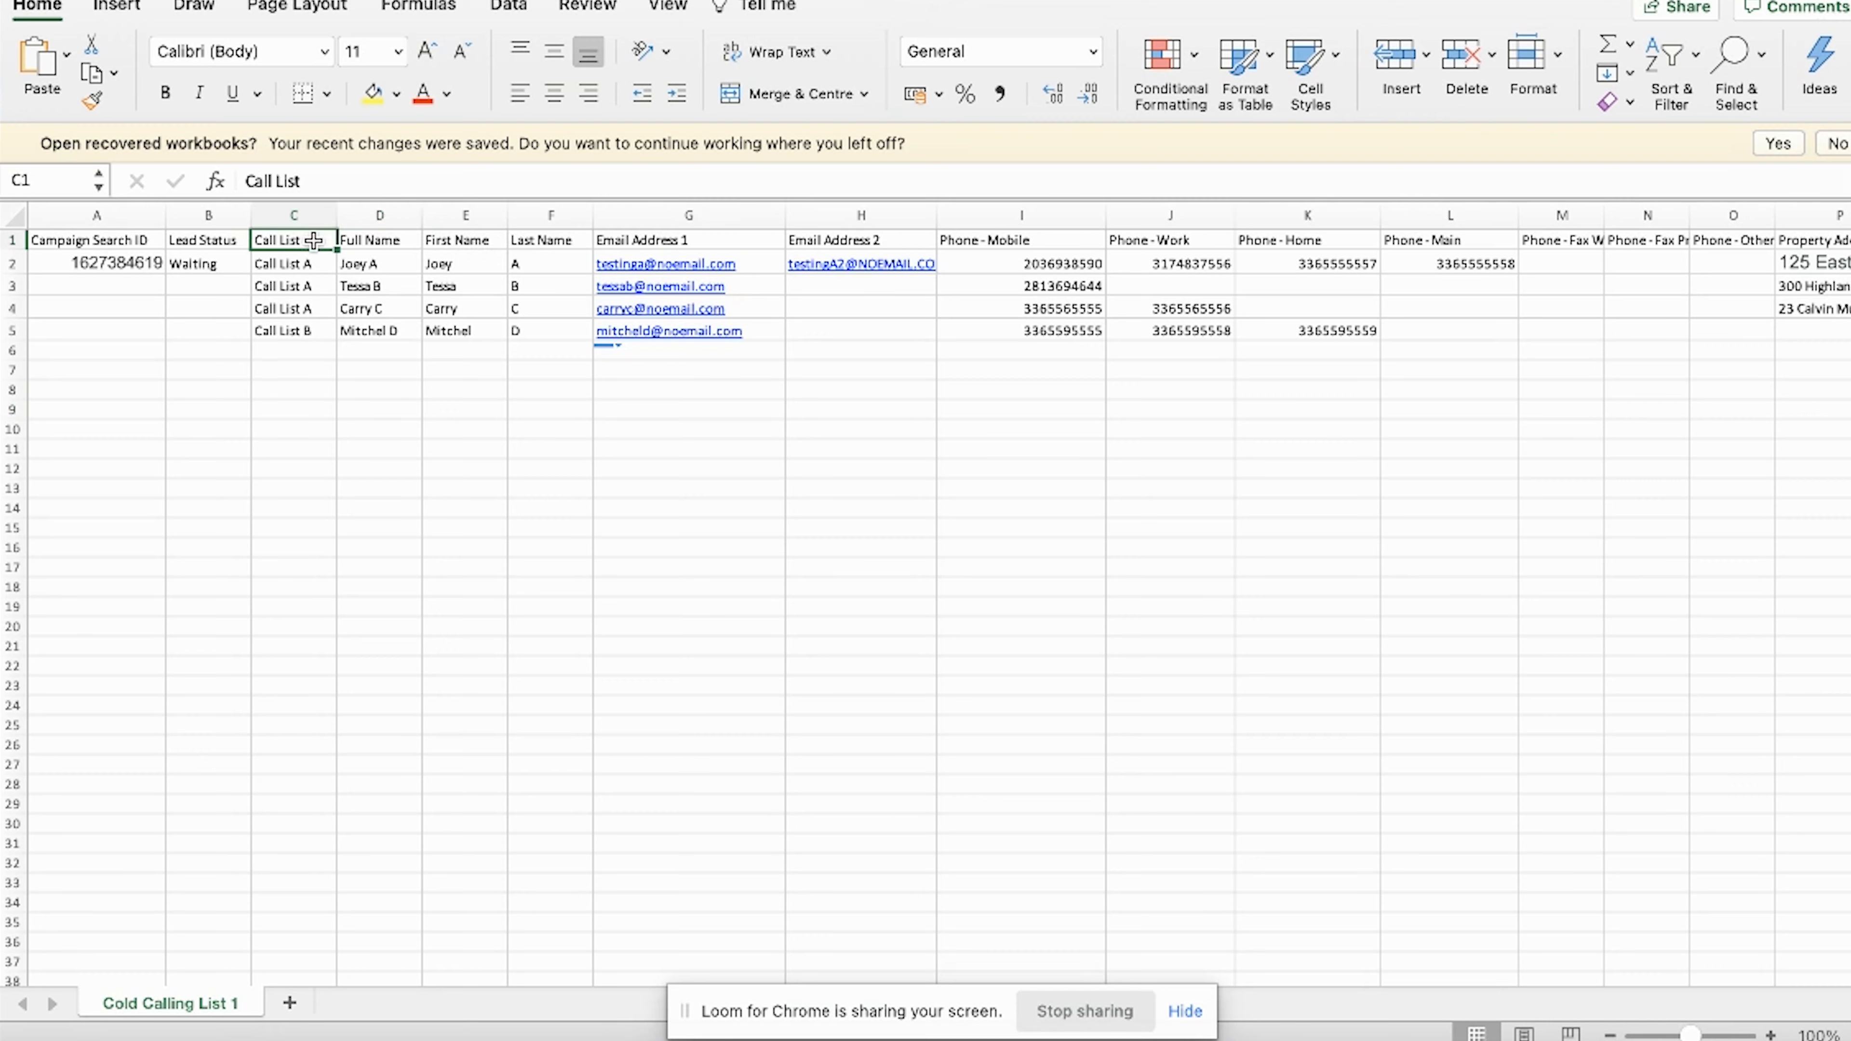
{"action": "left_click", "coordinate": [219, 241]}
{"action": "left_click", "coordinate": [127, 244]}
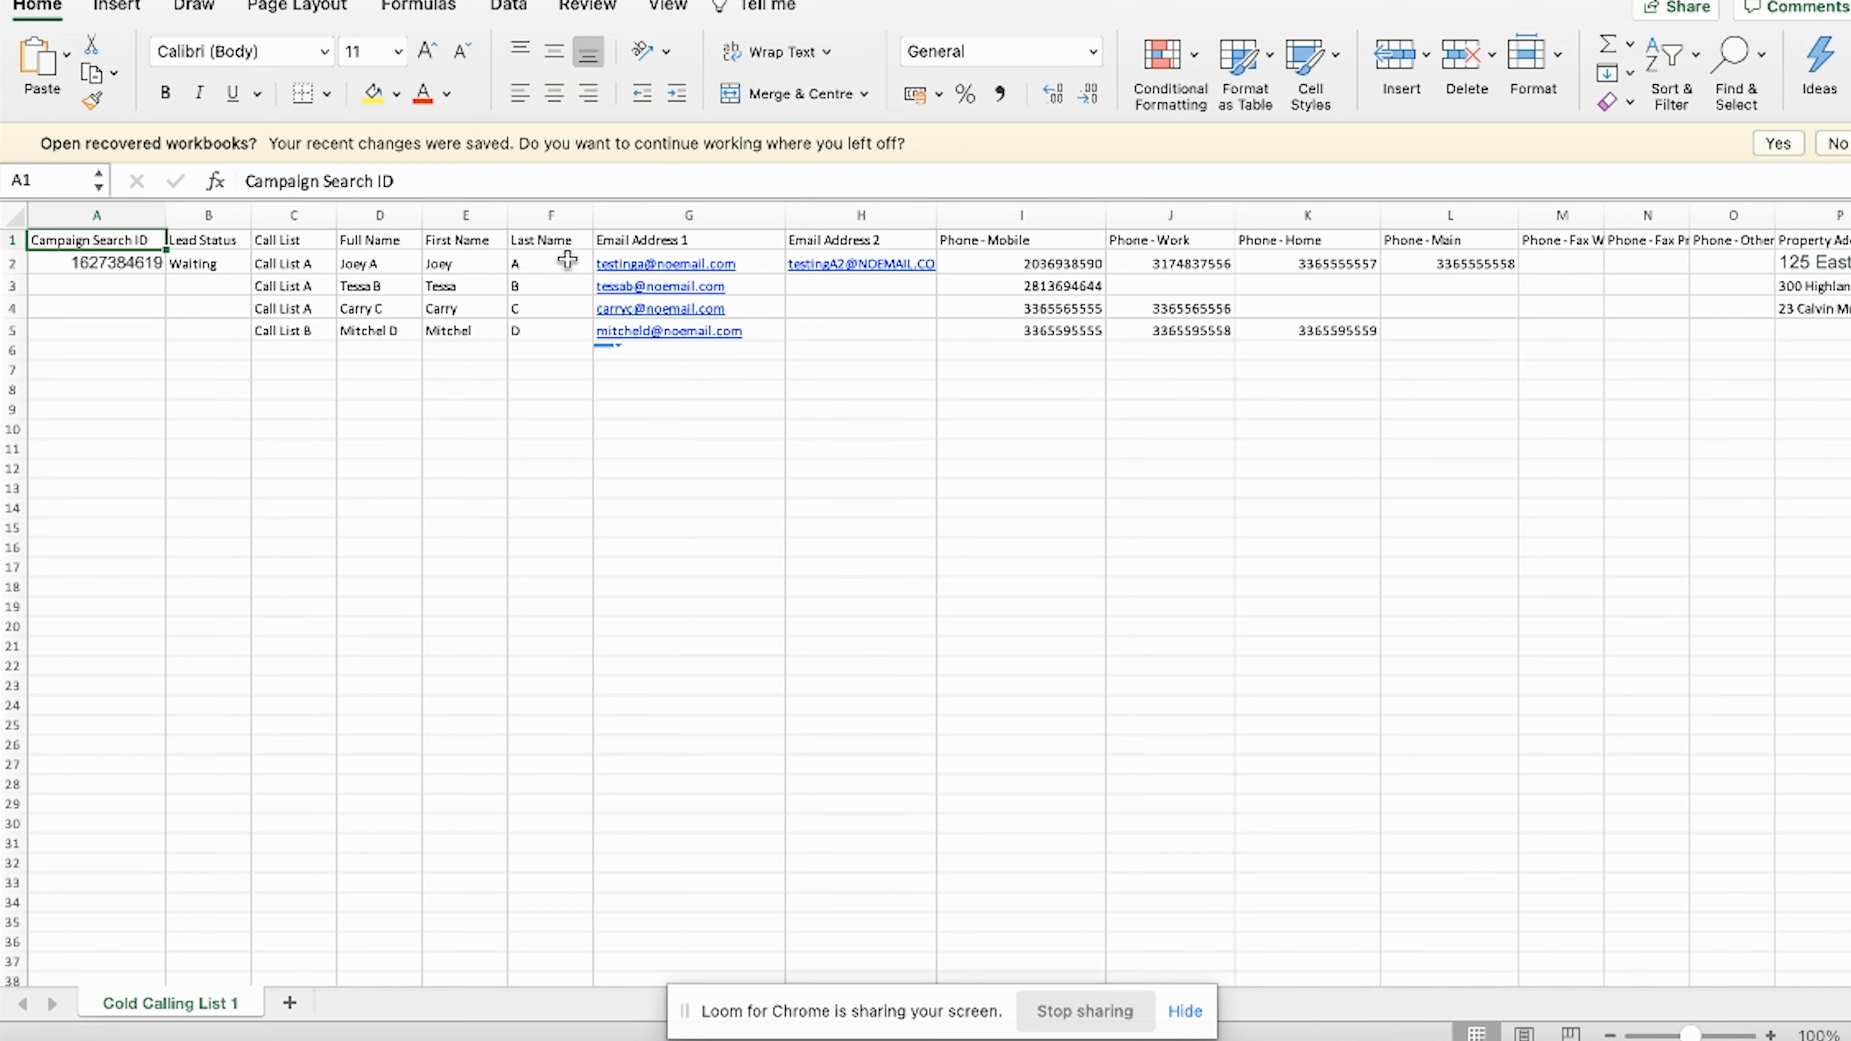
{"action": "left_click", "coordinate": [400, 267]}
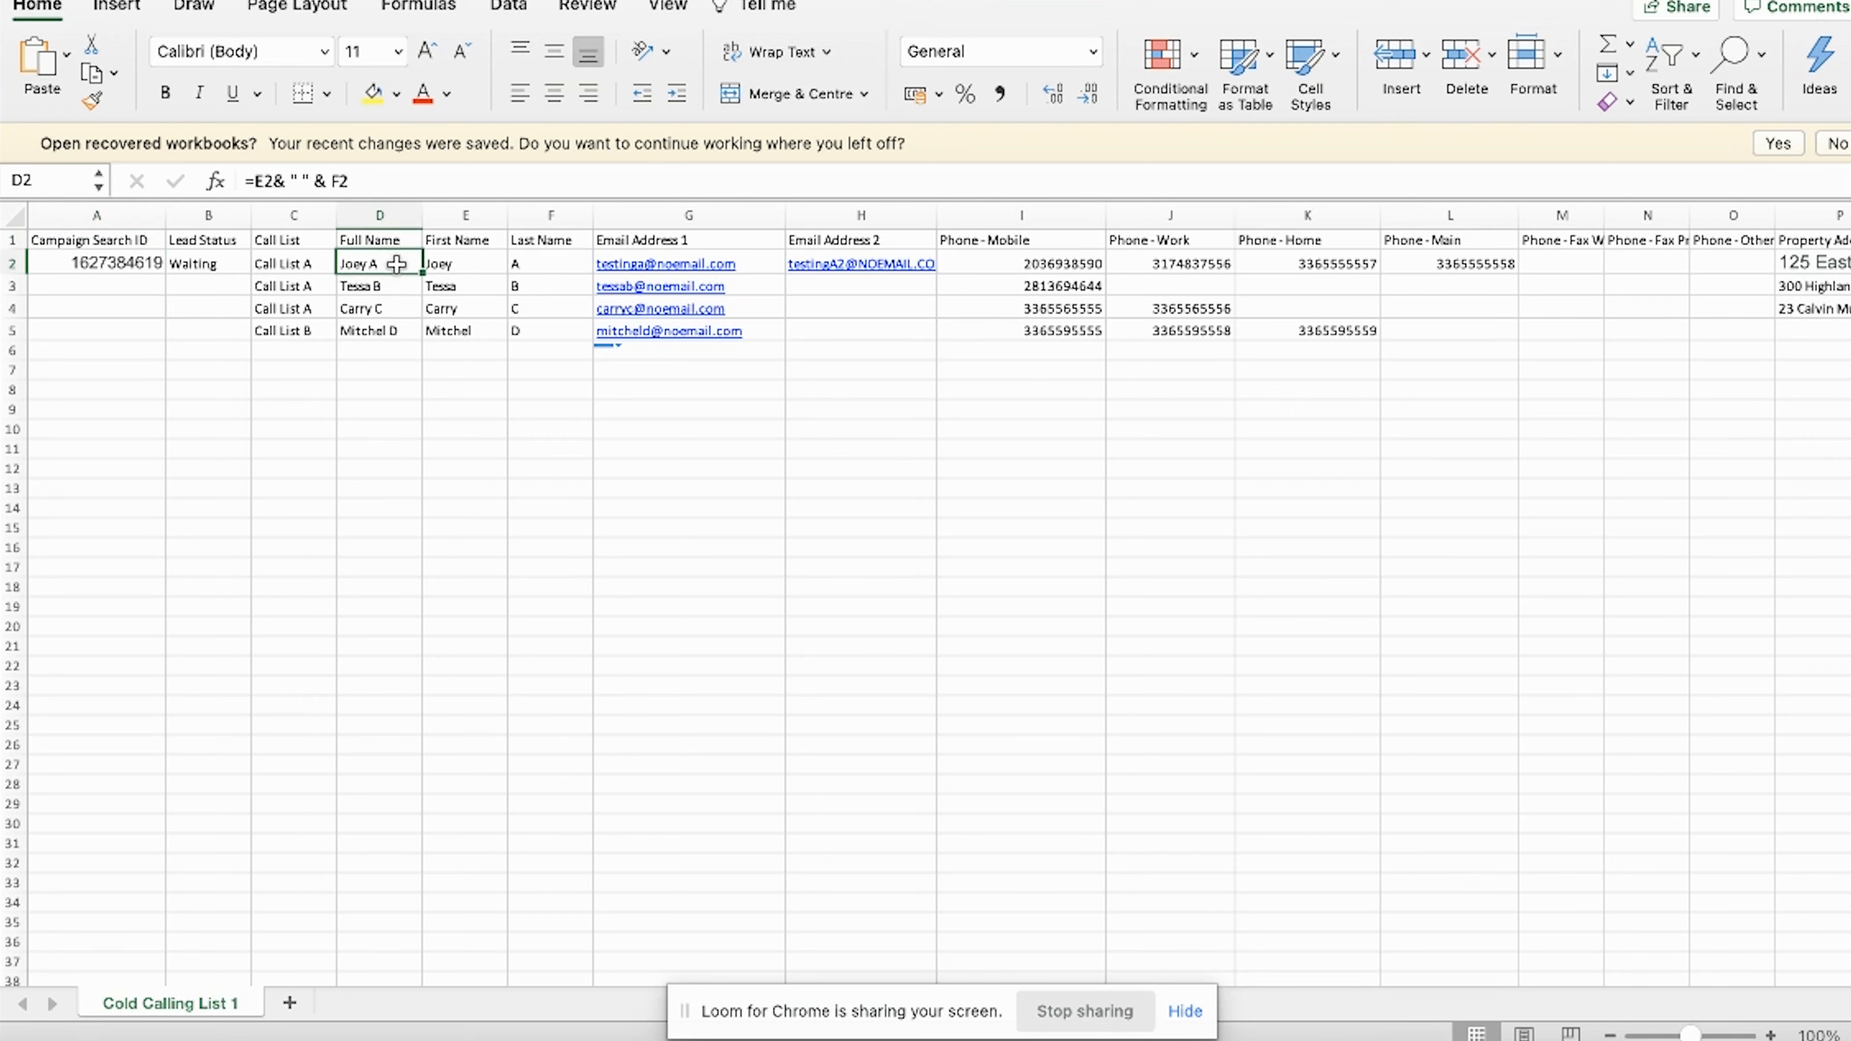
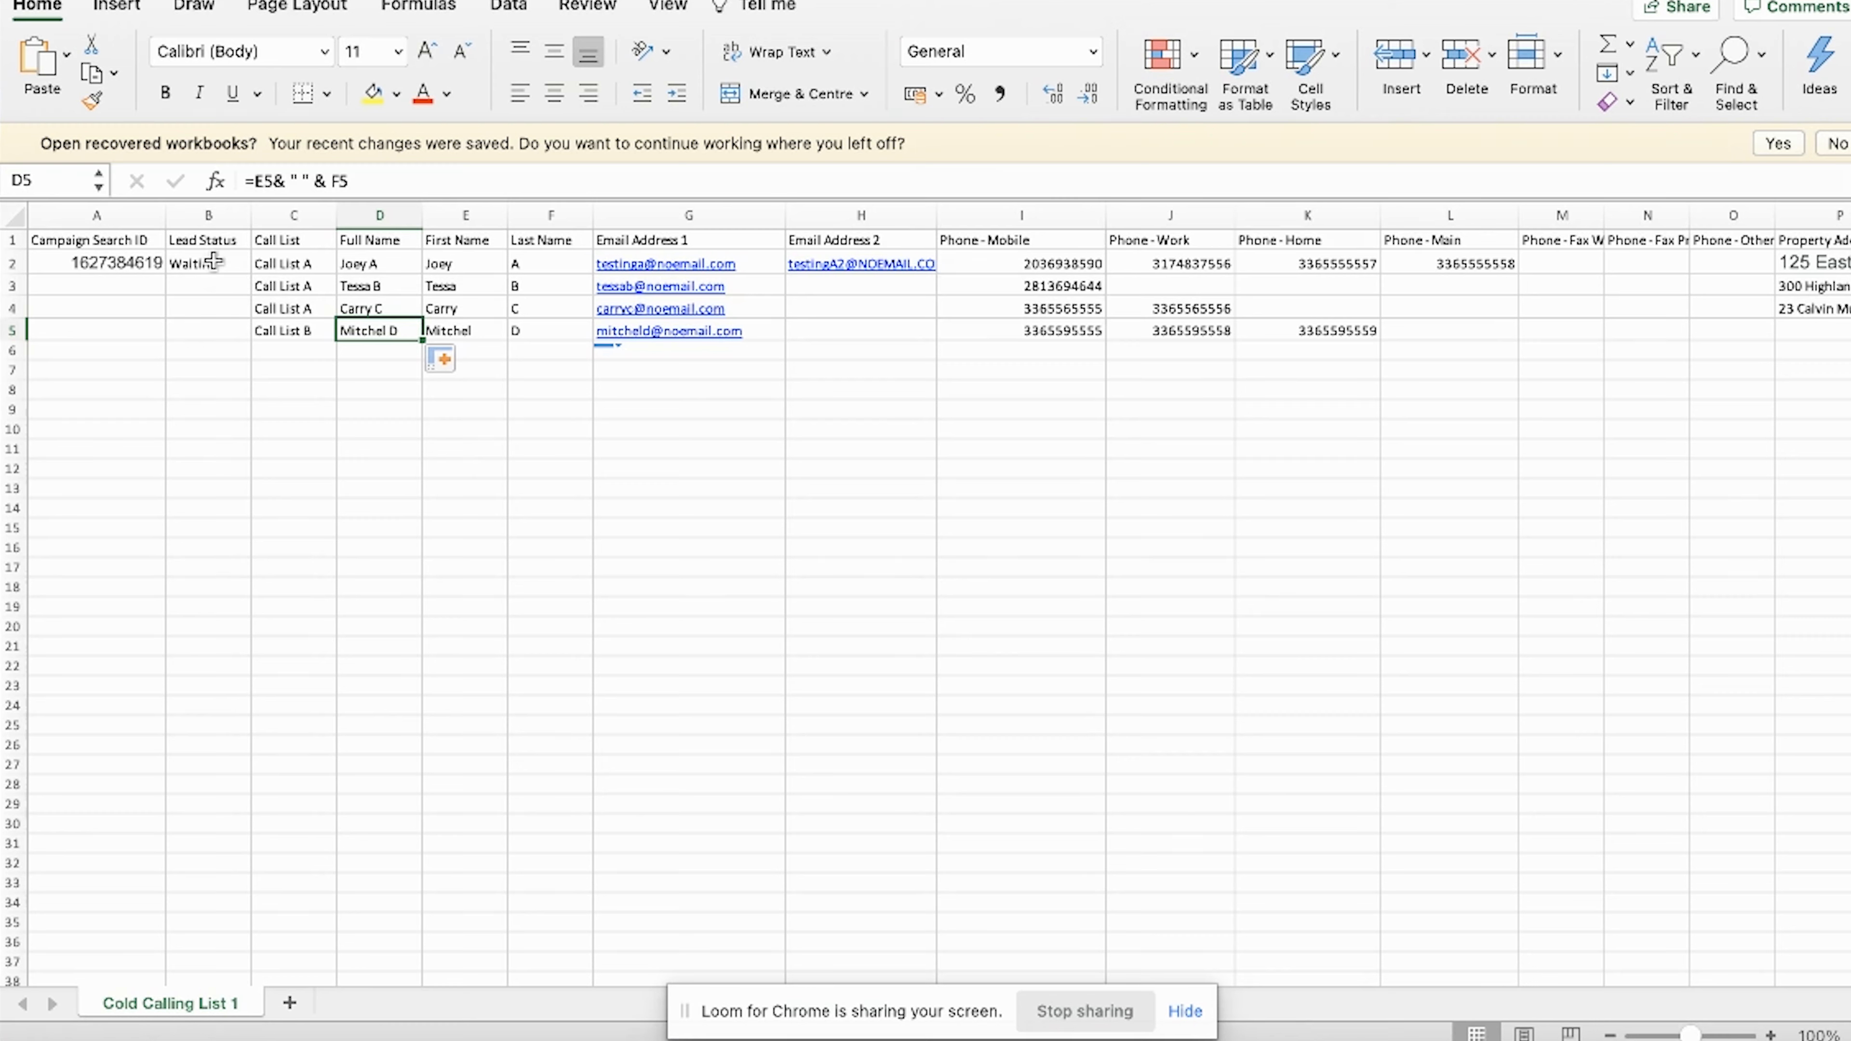
- Switch to the Testing C lead in Podio and review its lead status, process management and KPI tracking date fields
{"action": "key", "text": "super+Tab"}
{"action": "scroll", "coordinate": [362, 526], "scroll_direction": "down", "scroll_amount": 20}
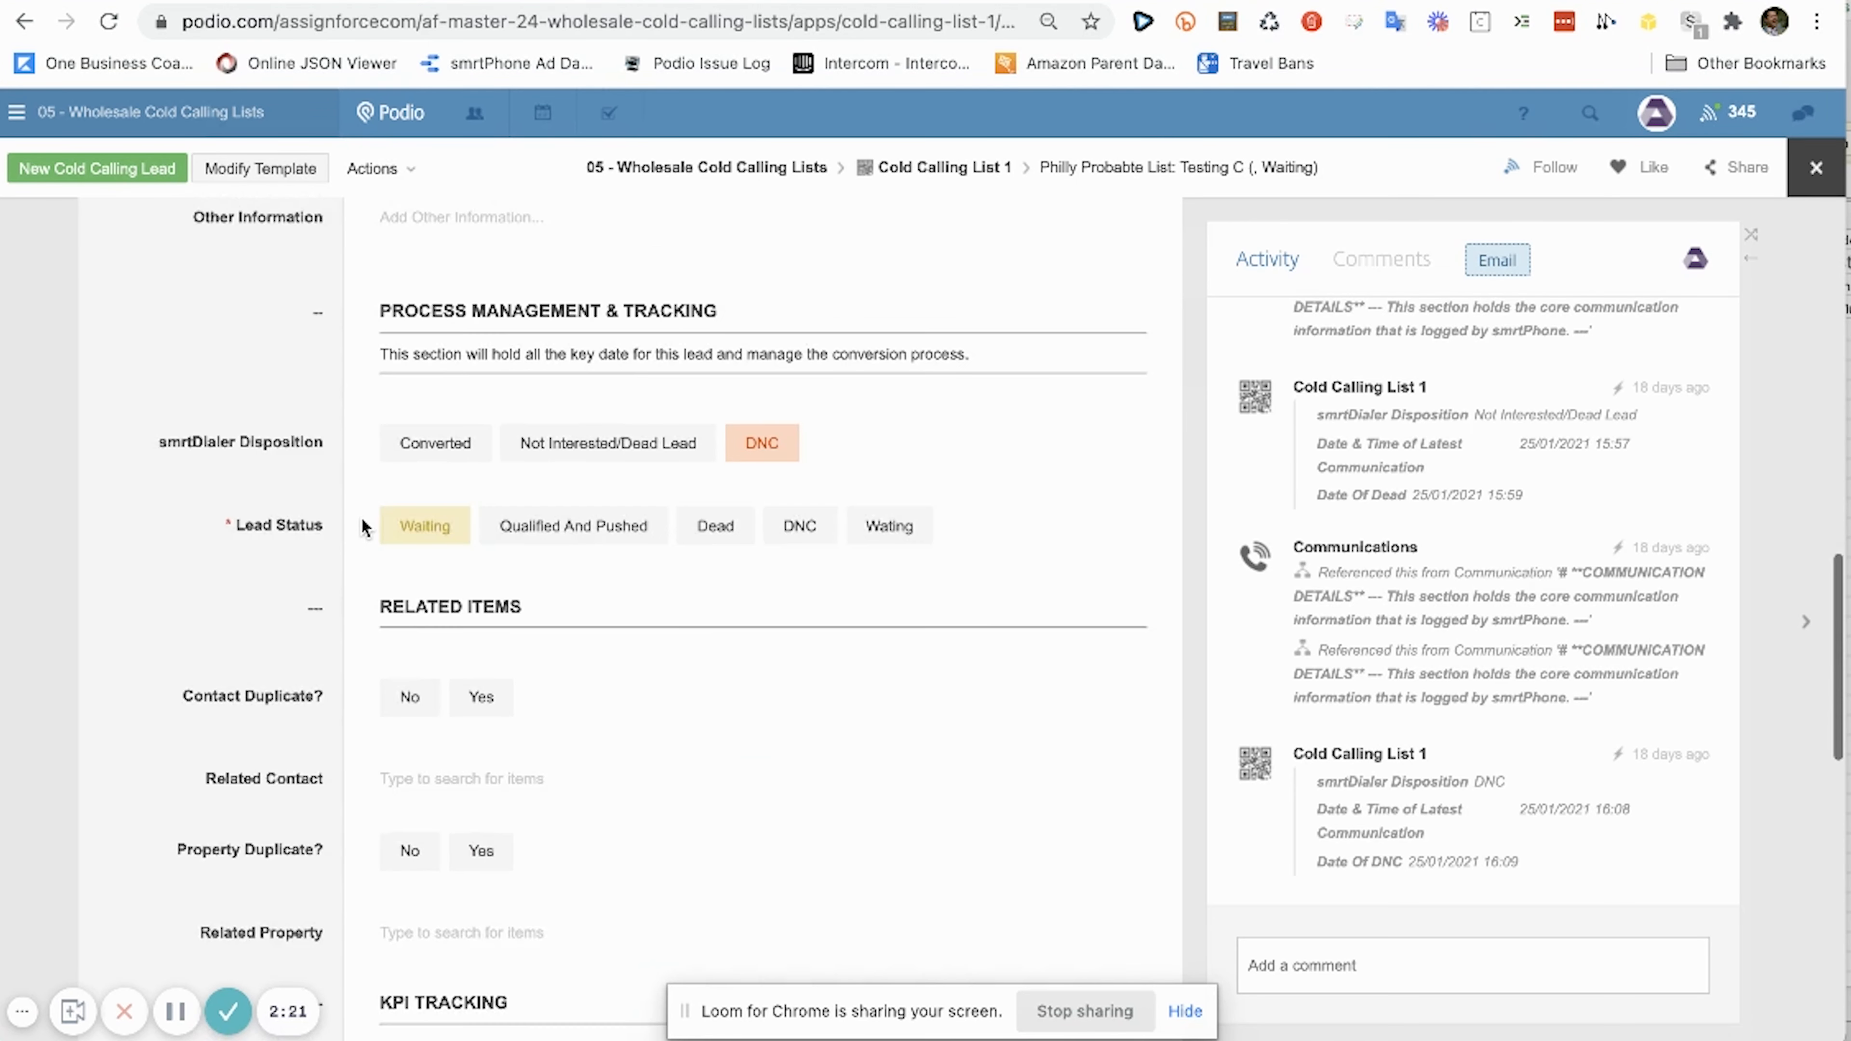
{"action": "scroll", "coordinate": [362, 526], "scroll_direction": "up", "scroll_amount": 9}
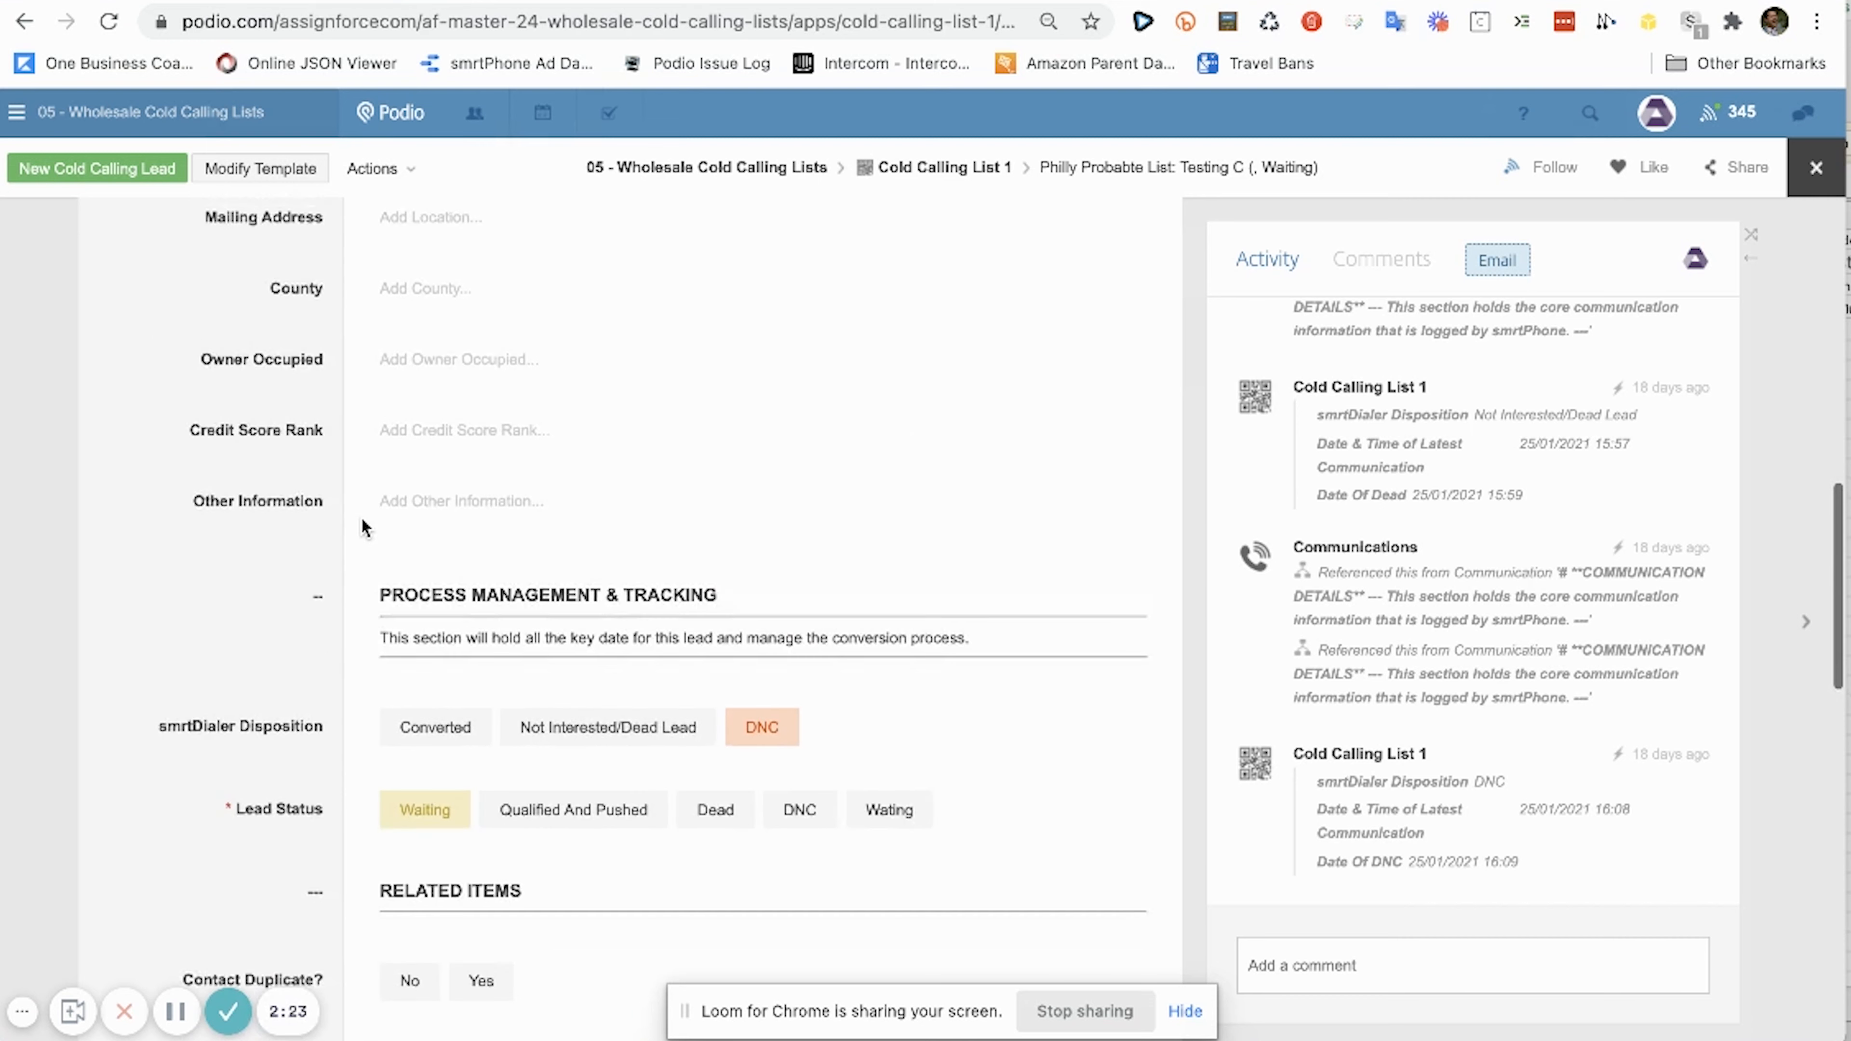
{"action": "scroll", "coordinate": [372, 798], "scroll_direction": "down", "scroll_amount": 8}
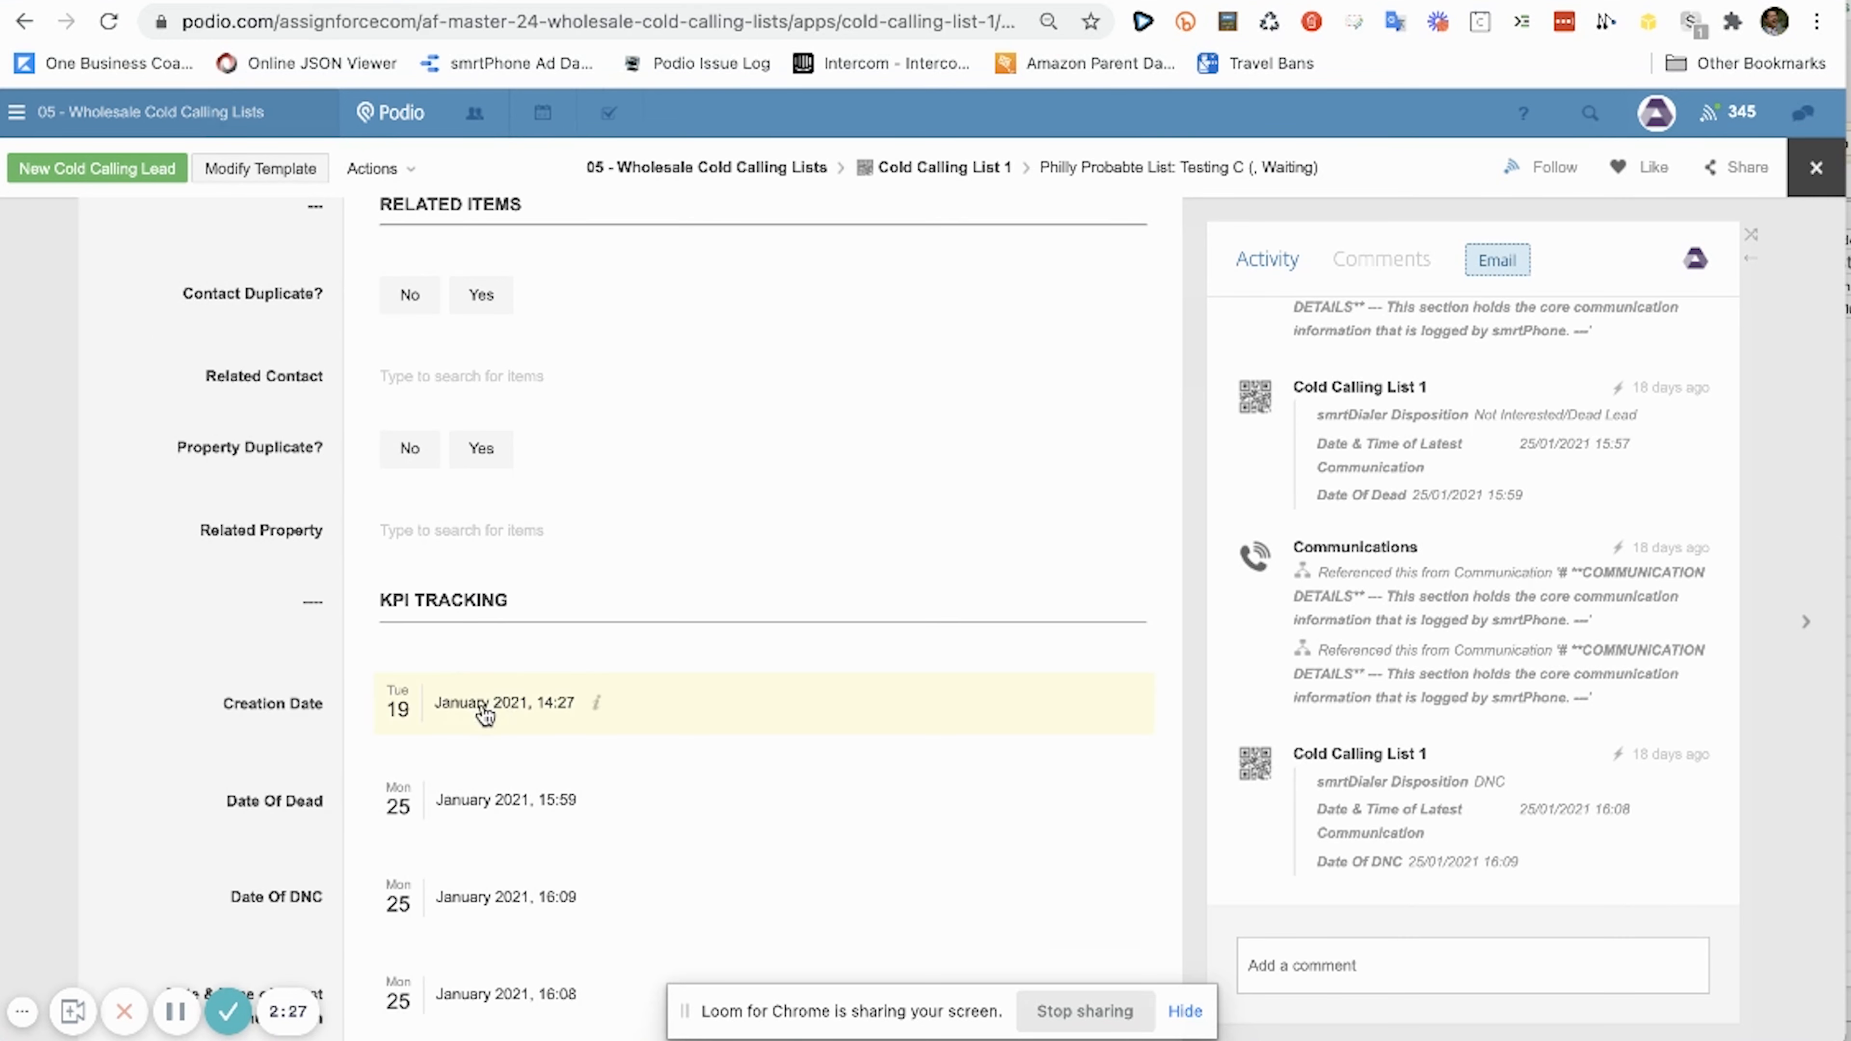
- Switch back to the Excel workbook and insert a column headed Date between Campaign Search ID and Lead Status
{"action": "key", "text": "super+Tab"}
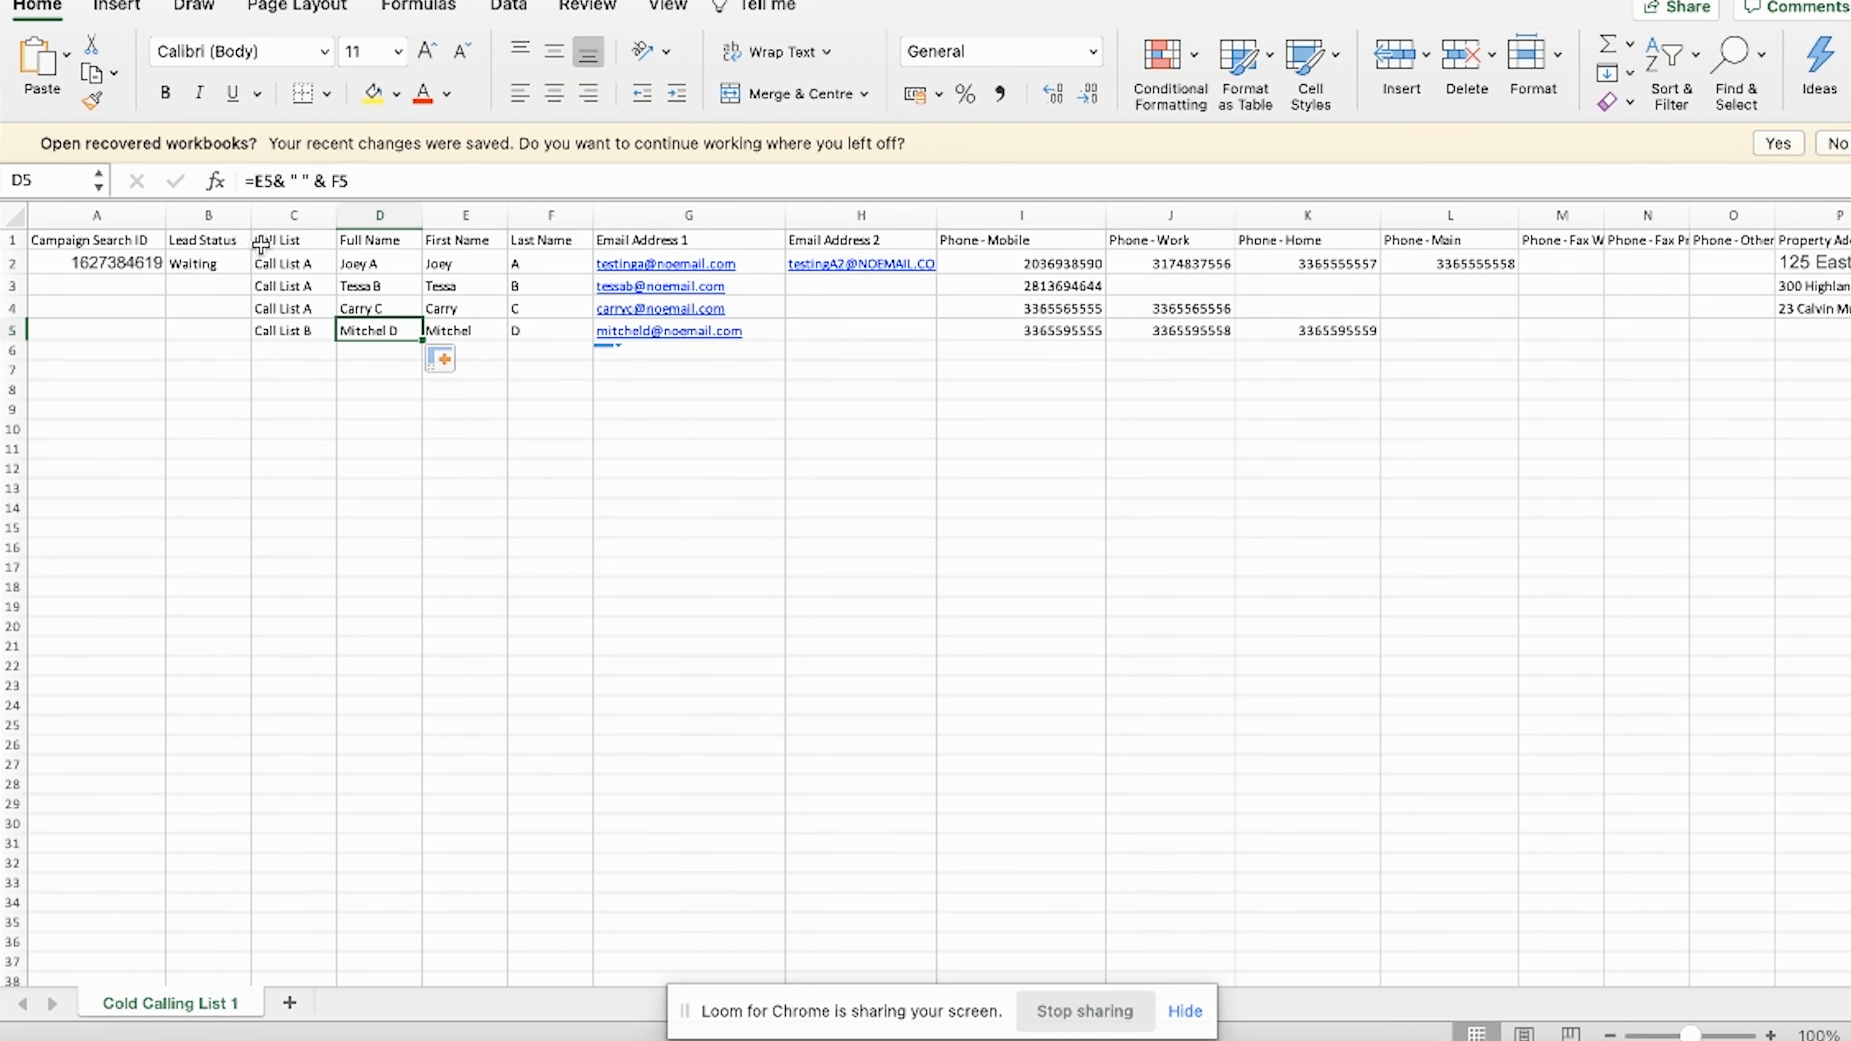
{"action": "left_click", "coordinate": [210, 215]}
{"action": "right_click", "coordinate": [215, 213]}
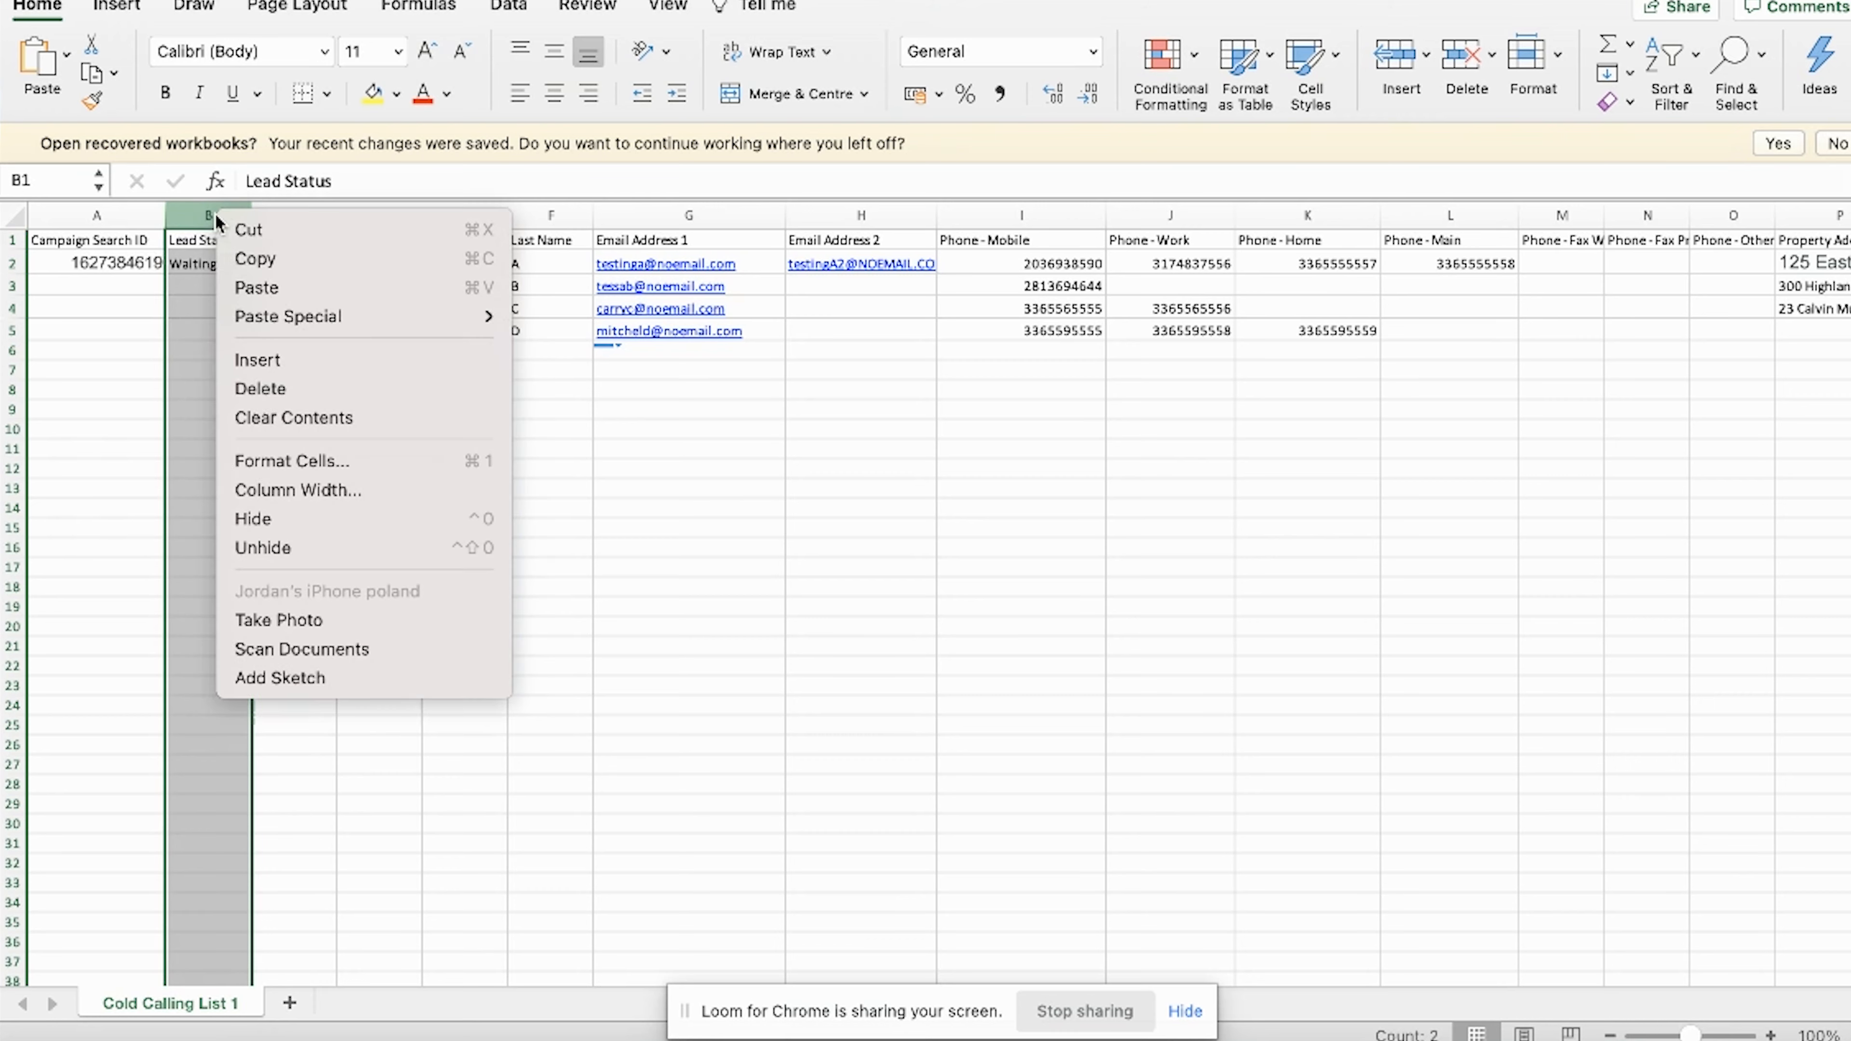
{"action": "left_click", "coordinate": [295, 364]}
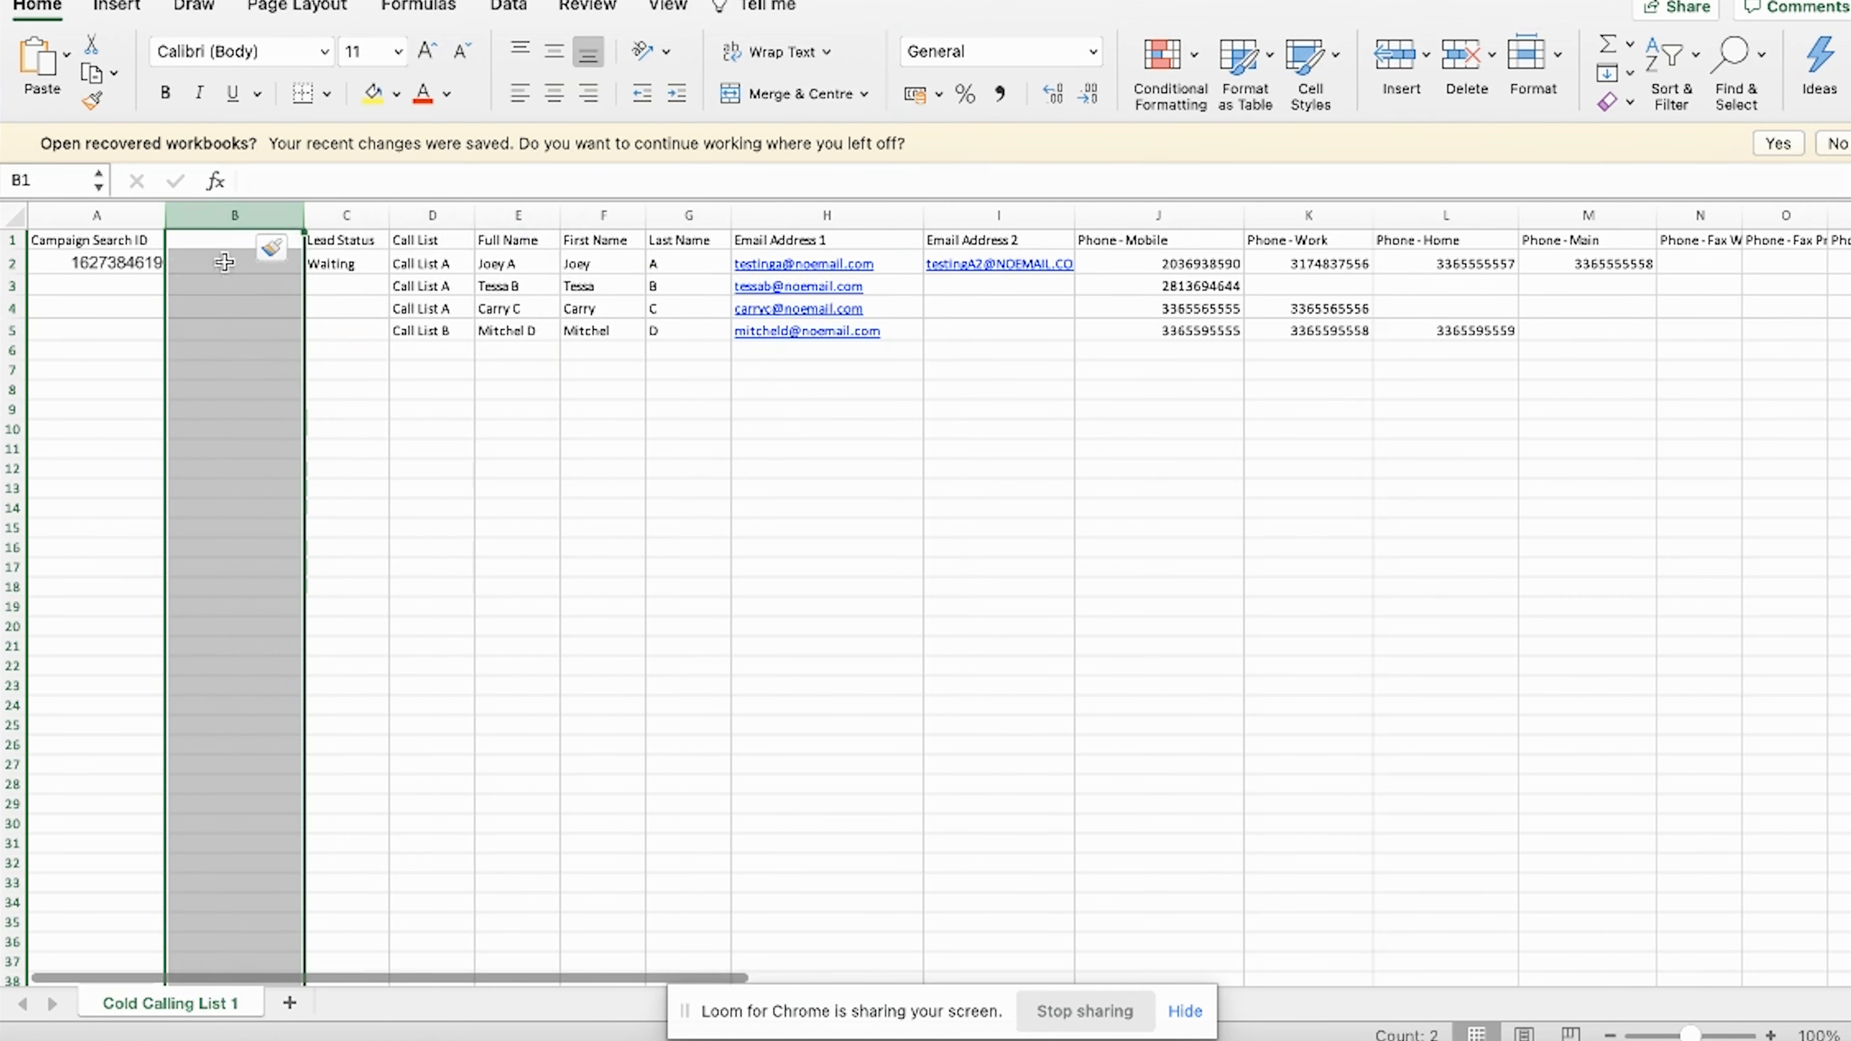
{"action": "left_click", "coordinate": [216, 240]}
{"action": "type", "text": "Date"}
{"action": "left_click", "coordinate": [211, 306]}
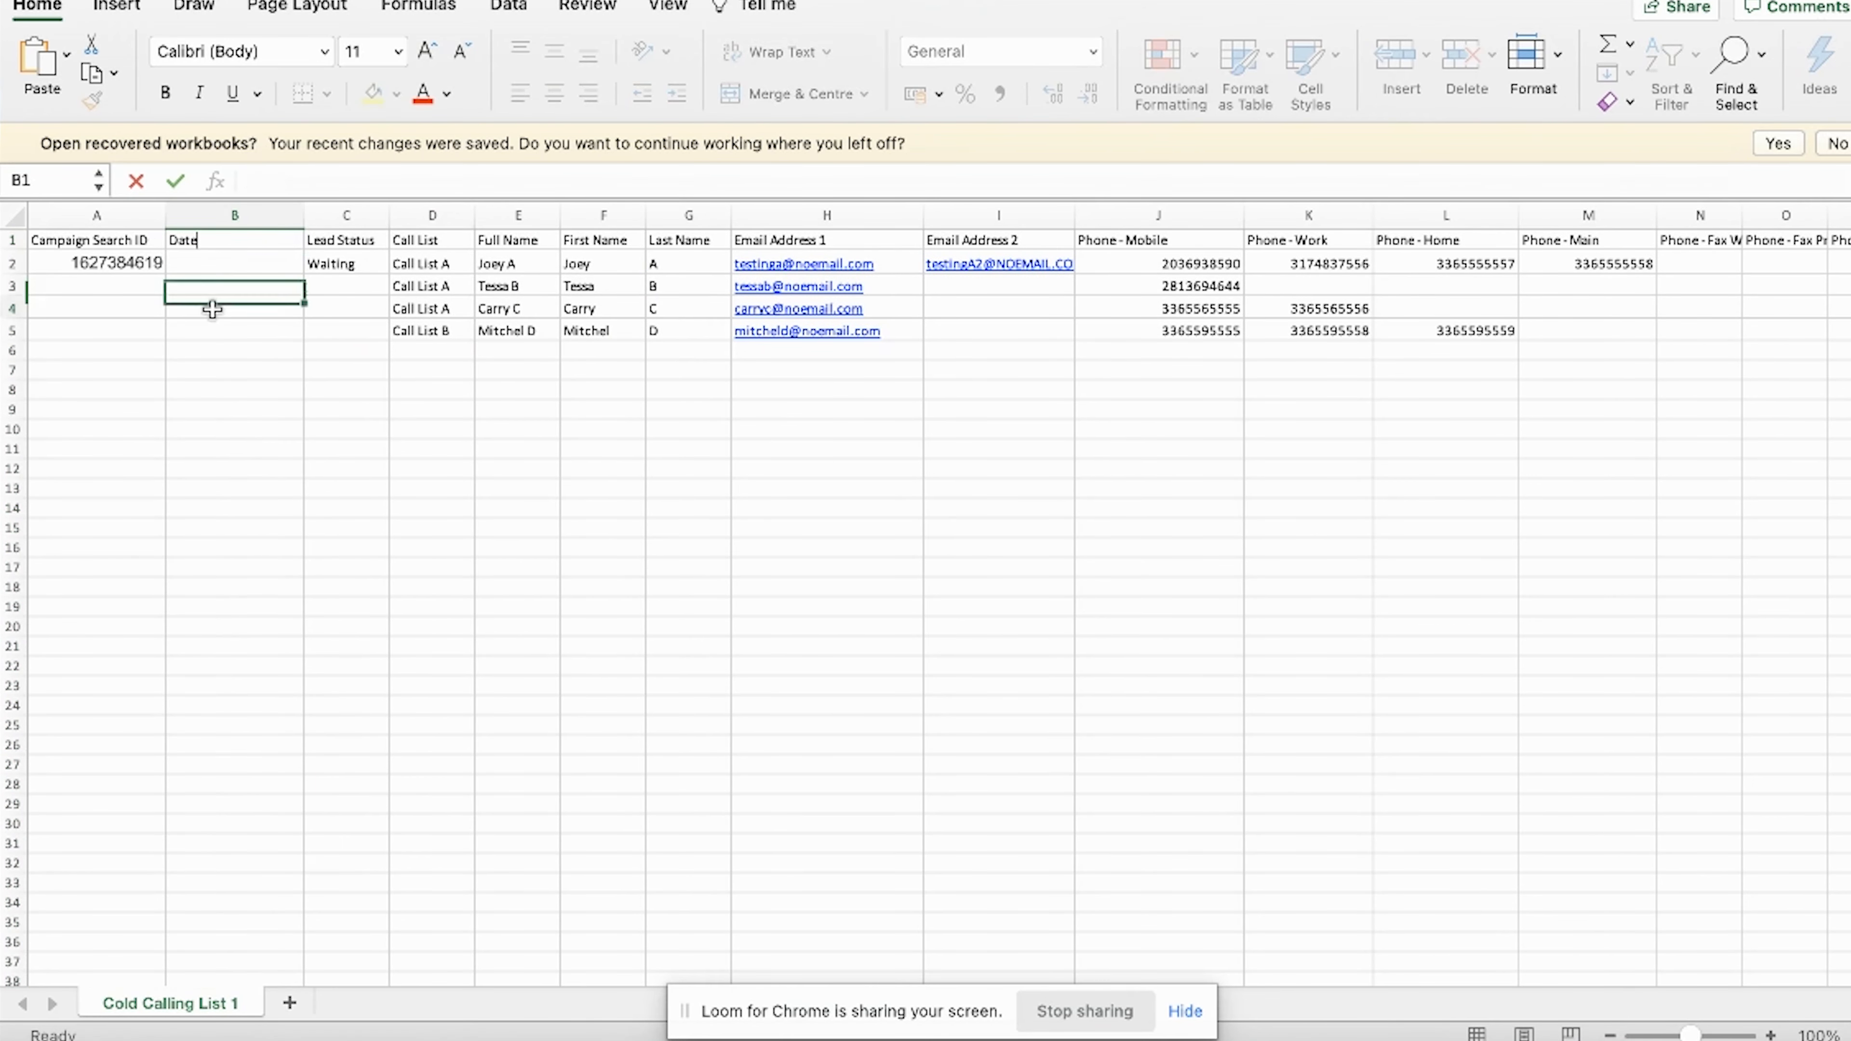
- Fill the first lead's Waiting status down the Lead Status column to row 5
{"action": "left_click", "coordinate": [349, 262]}
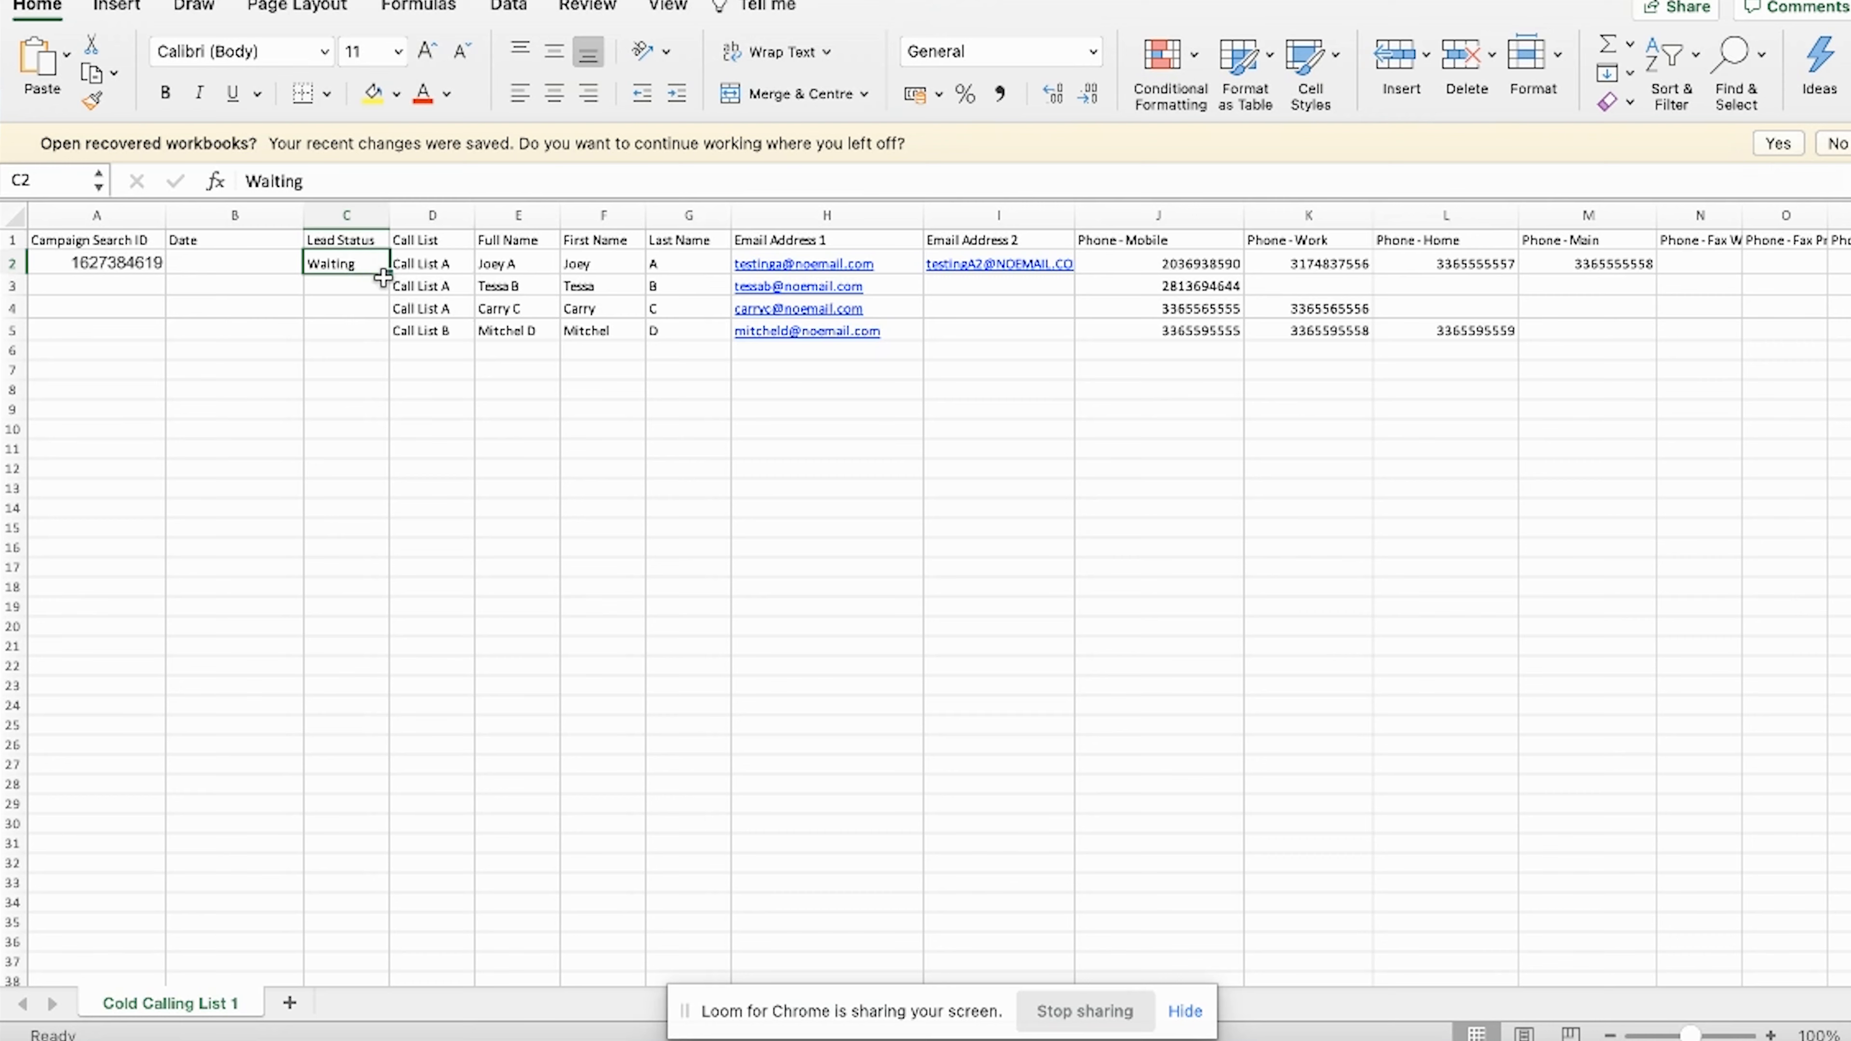
{"action": "left_click", "coordinate": [441, 268]}
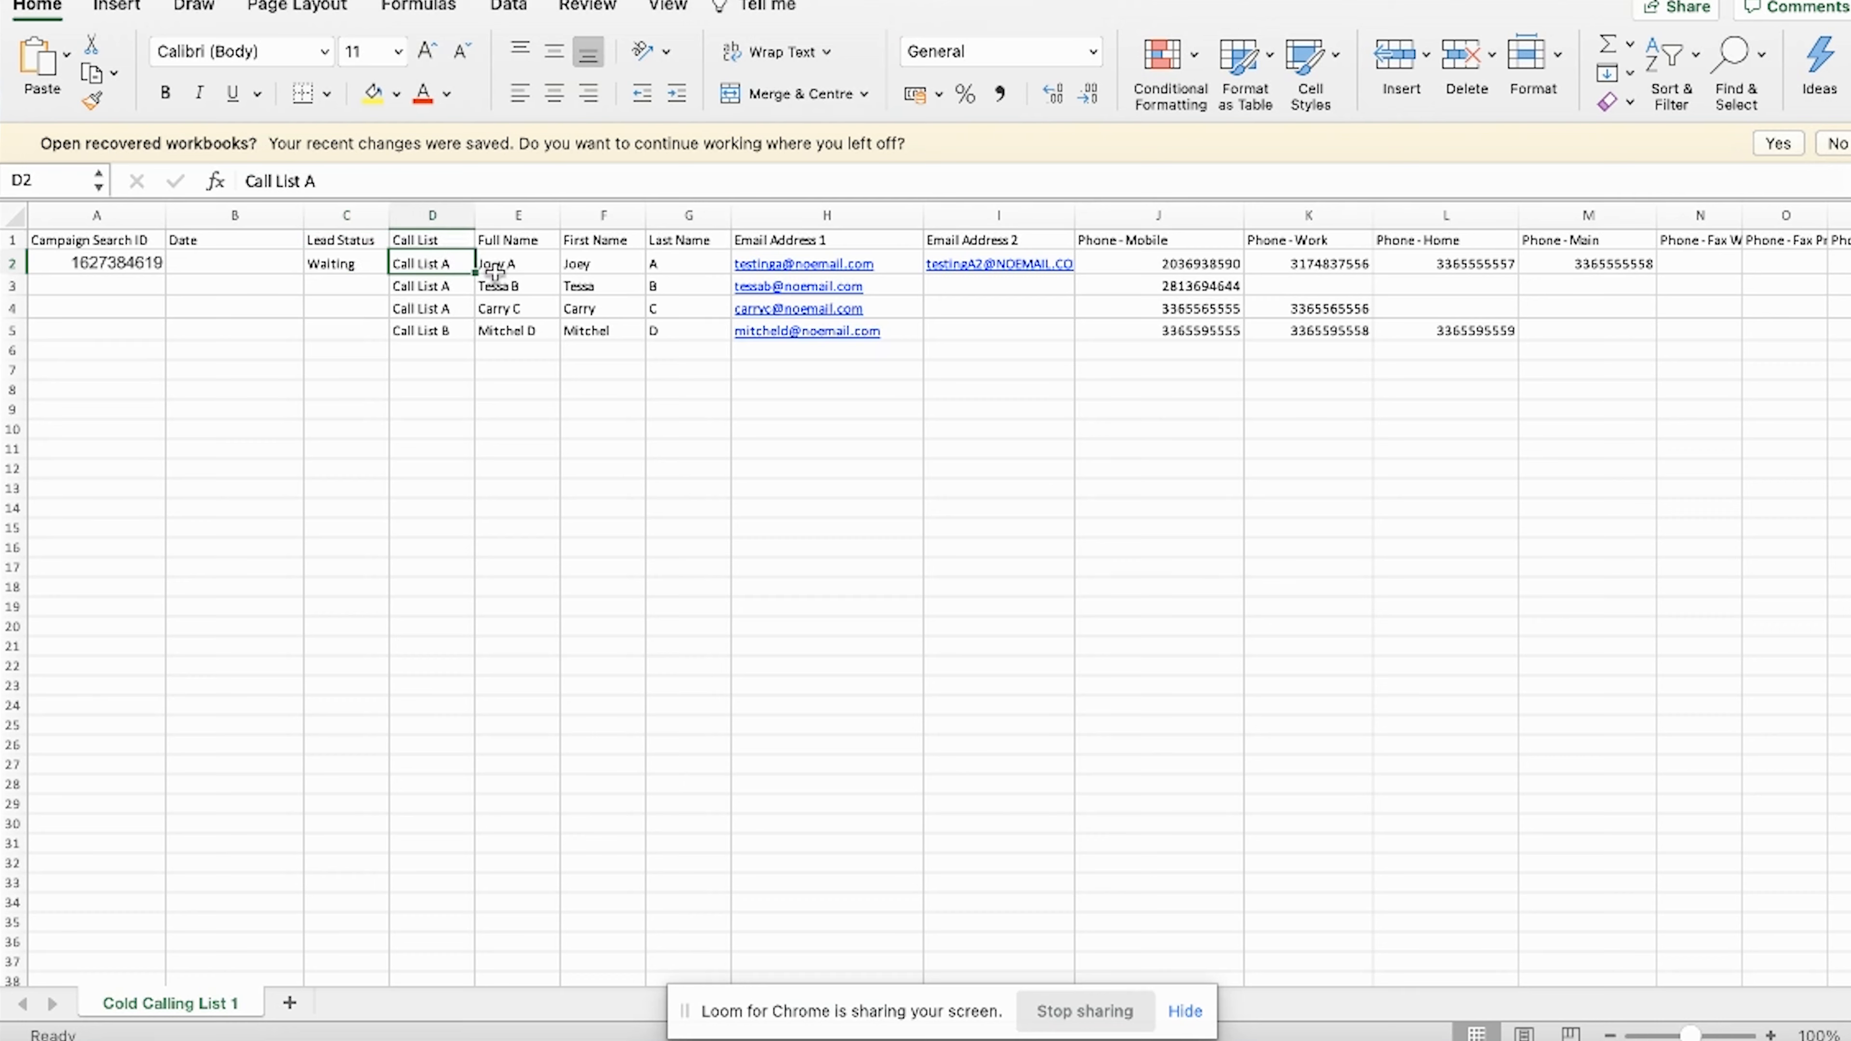
{"action": "left_click", "coordinate": [540, 286]}
{"action": "left_click", "coordinate": [356, 270]}
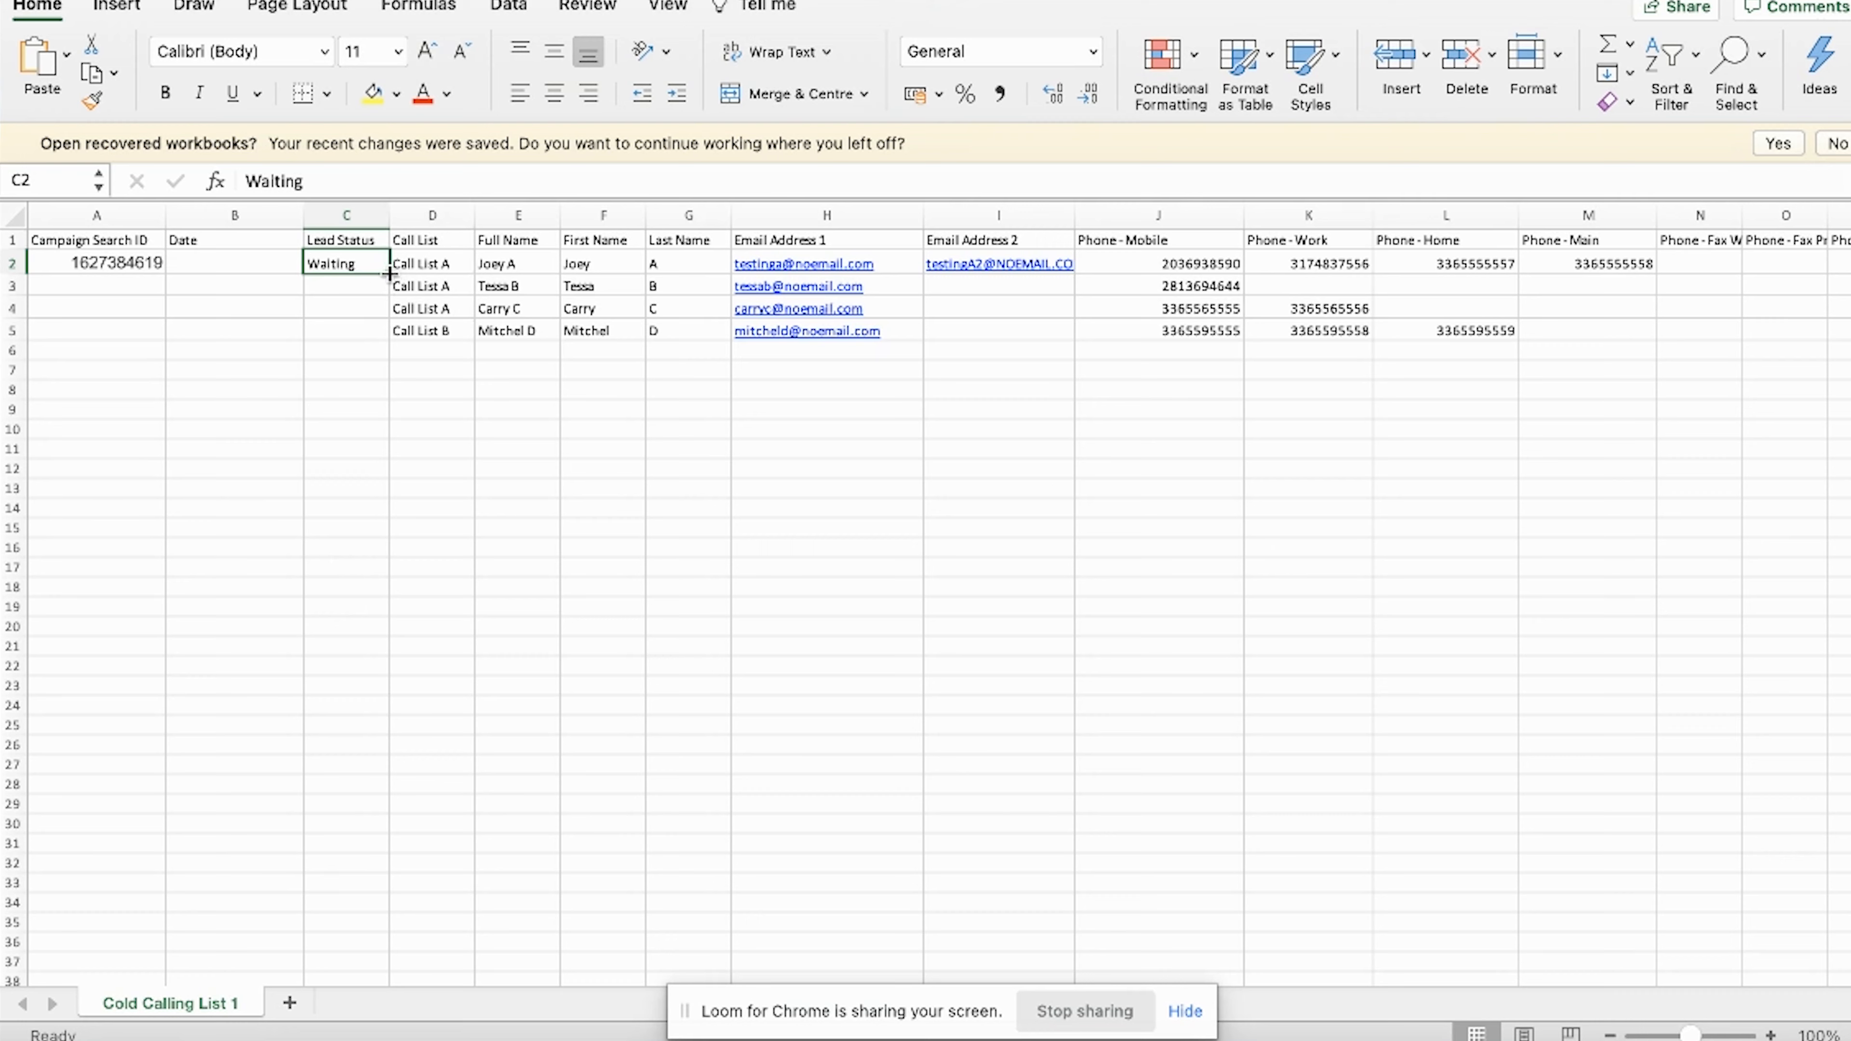
{"action": "left_click_drag", "start_coordinate": [389, 272], "coordinate": [389, 334]}
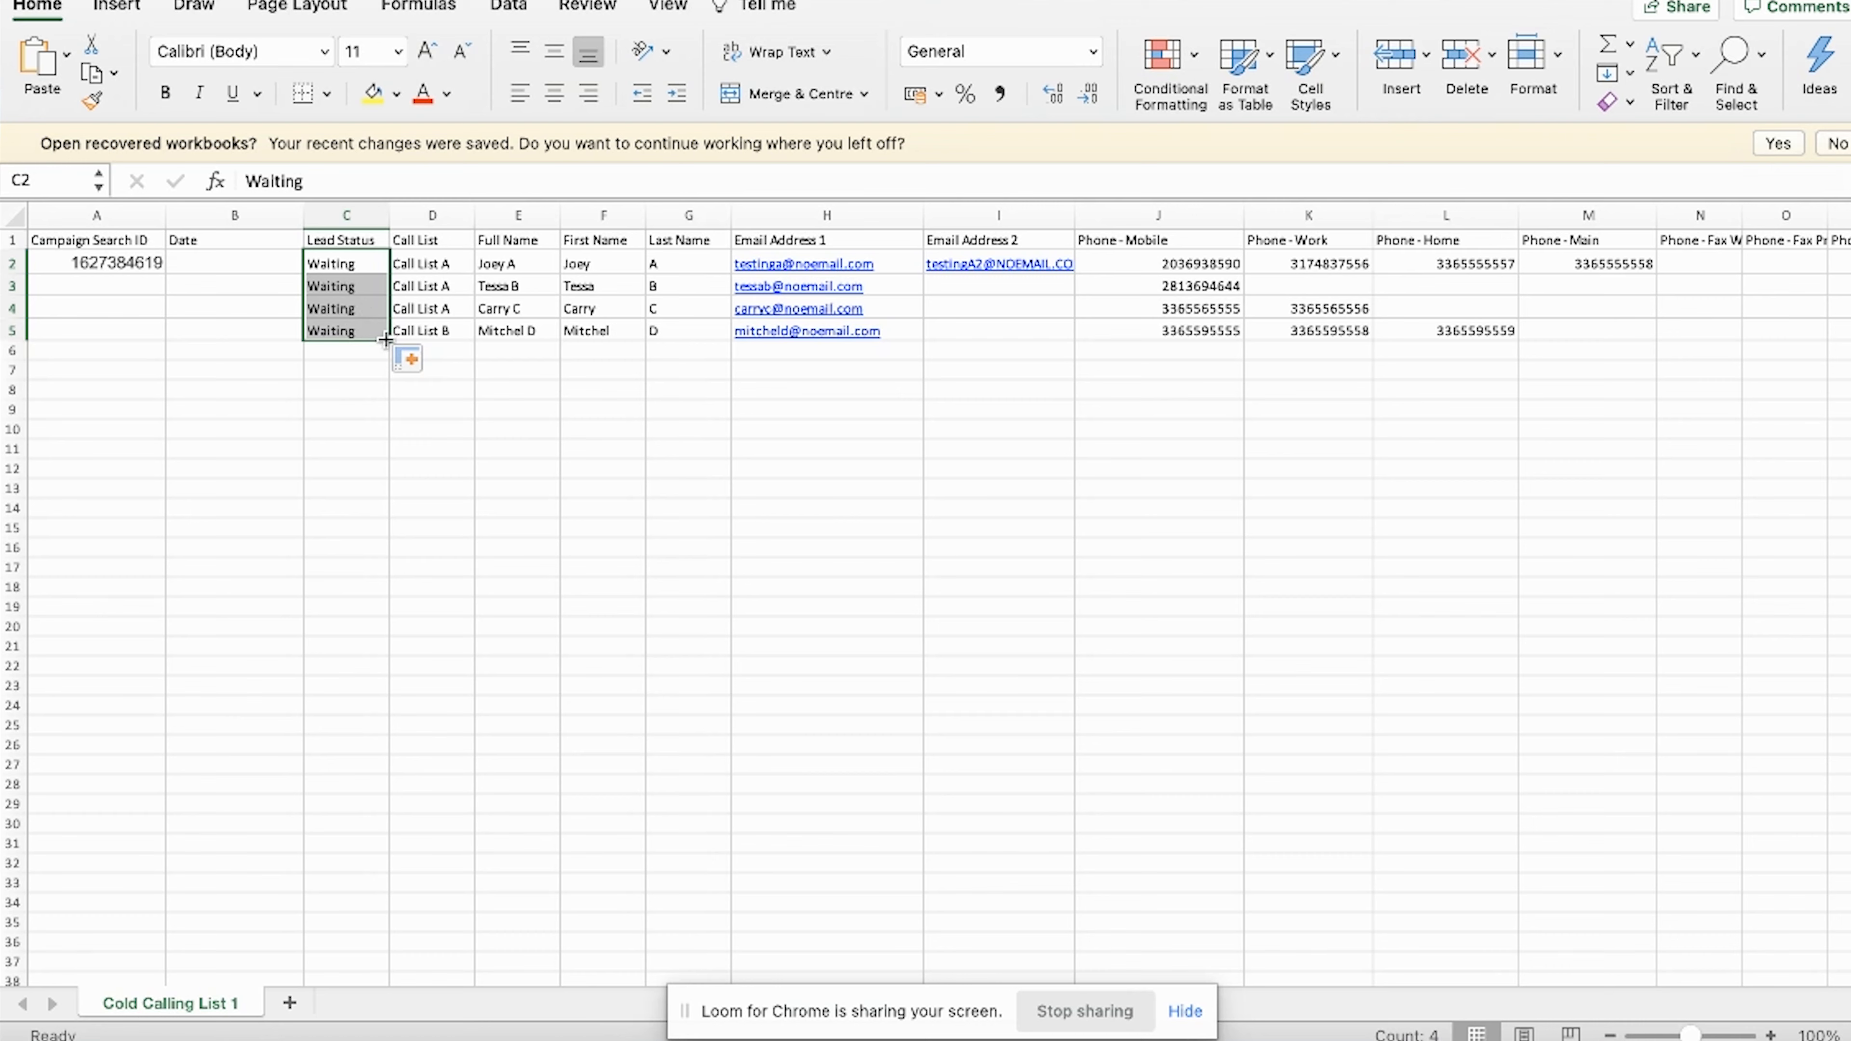
- Enter 02/12/2021 as the date for the first lead in cell B2
{"action": "left_click", "coordinate": [268, 307]}
{"action": "left_click", "coordinate": [243, 272]}
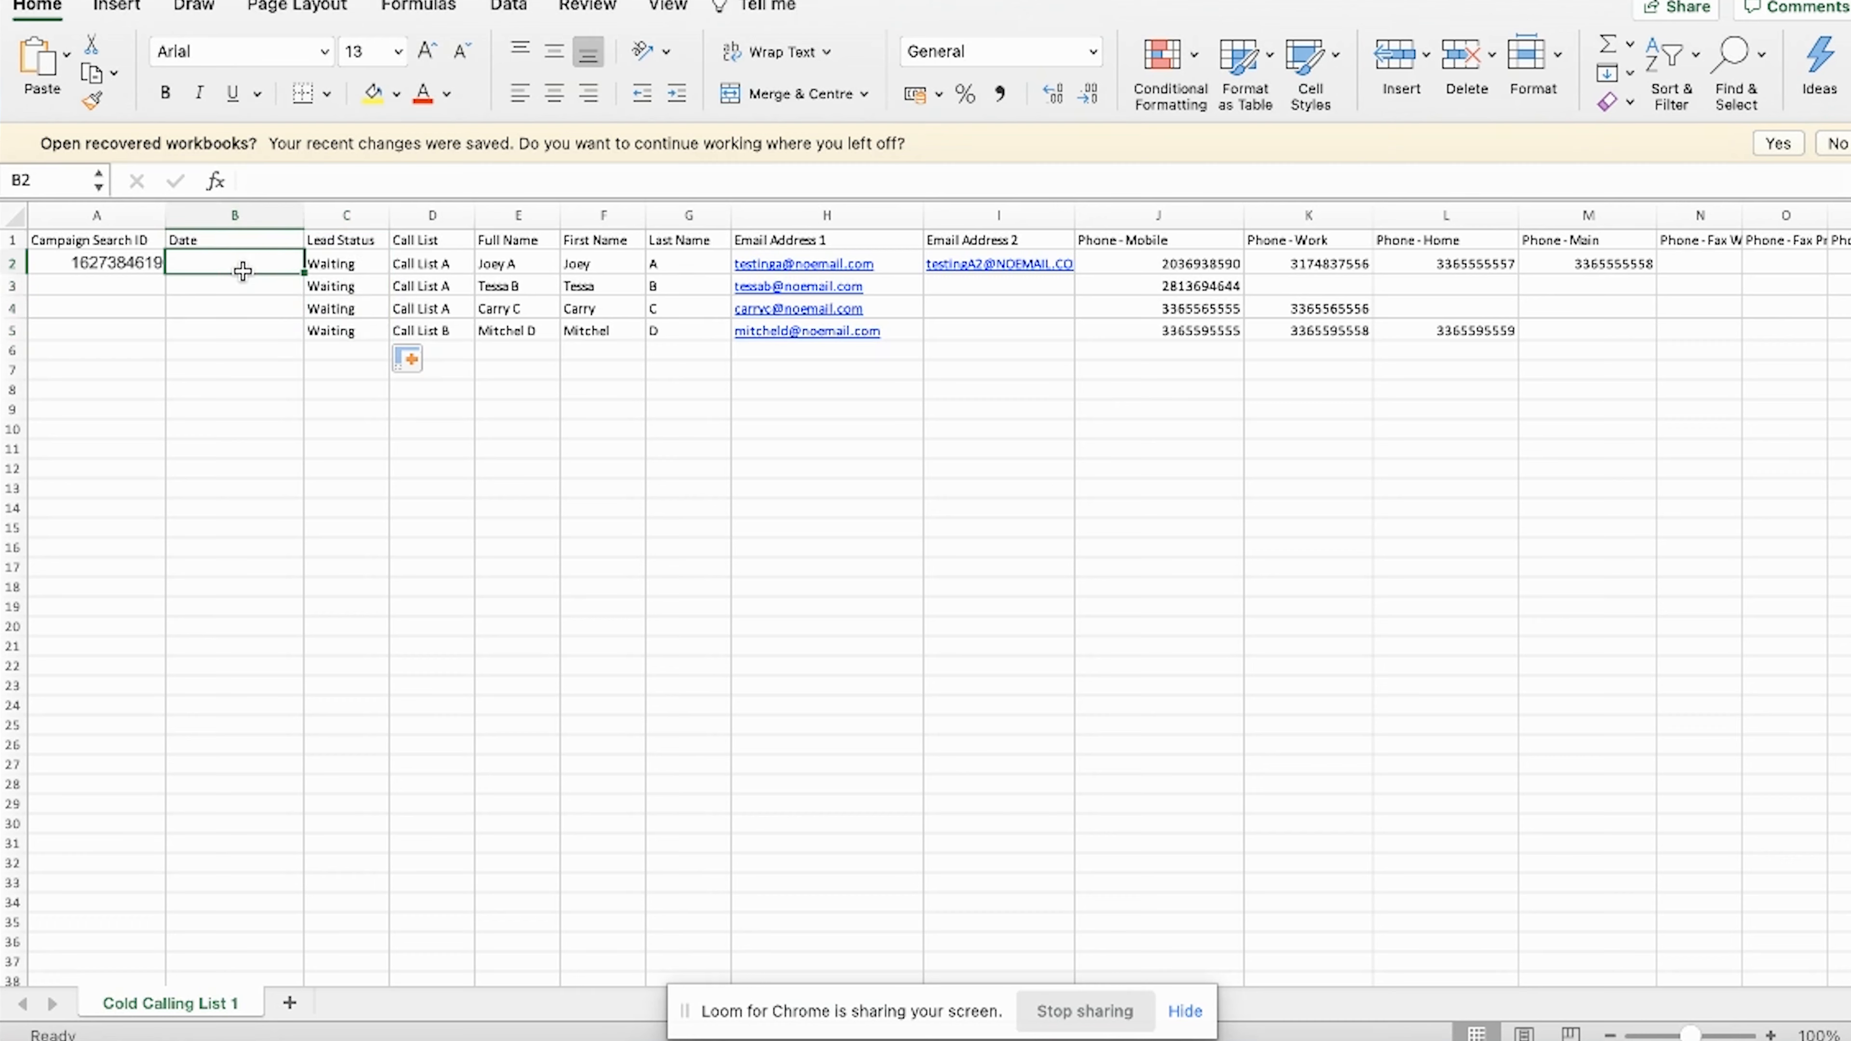
{"action": "type", "text": "12"}
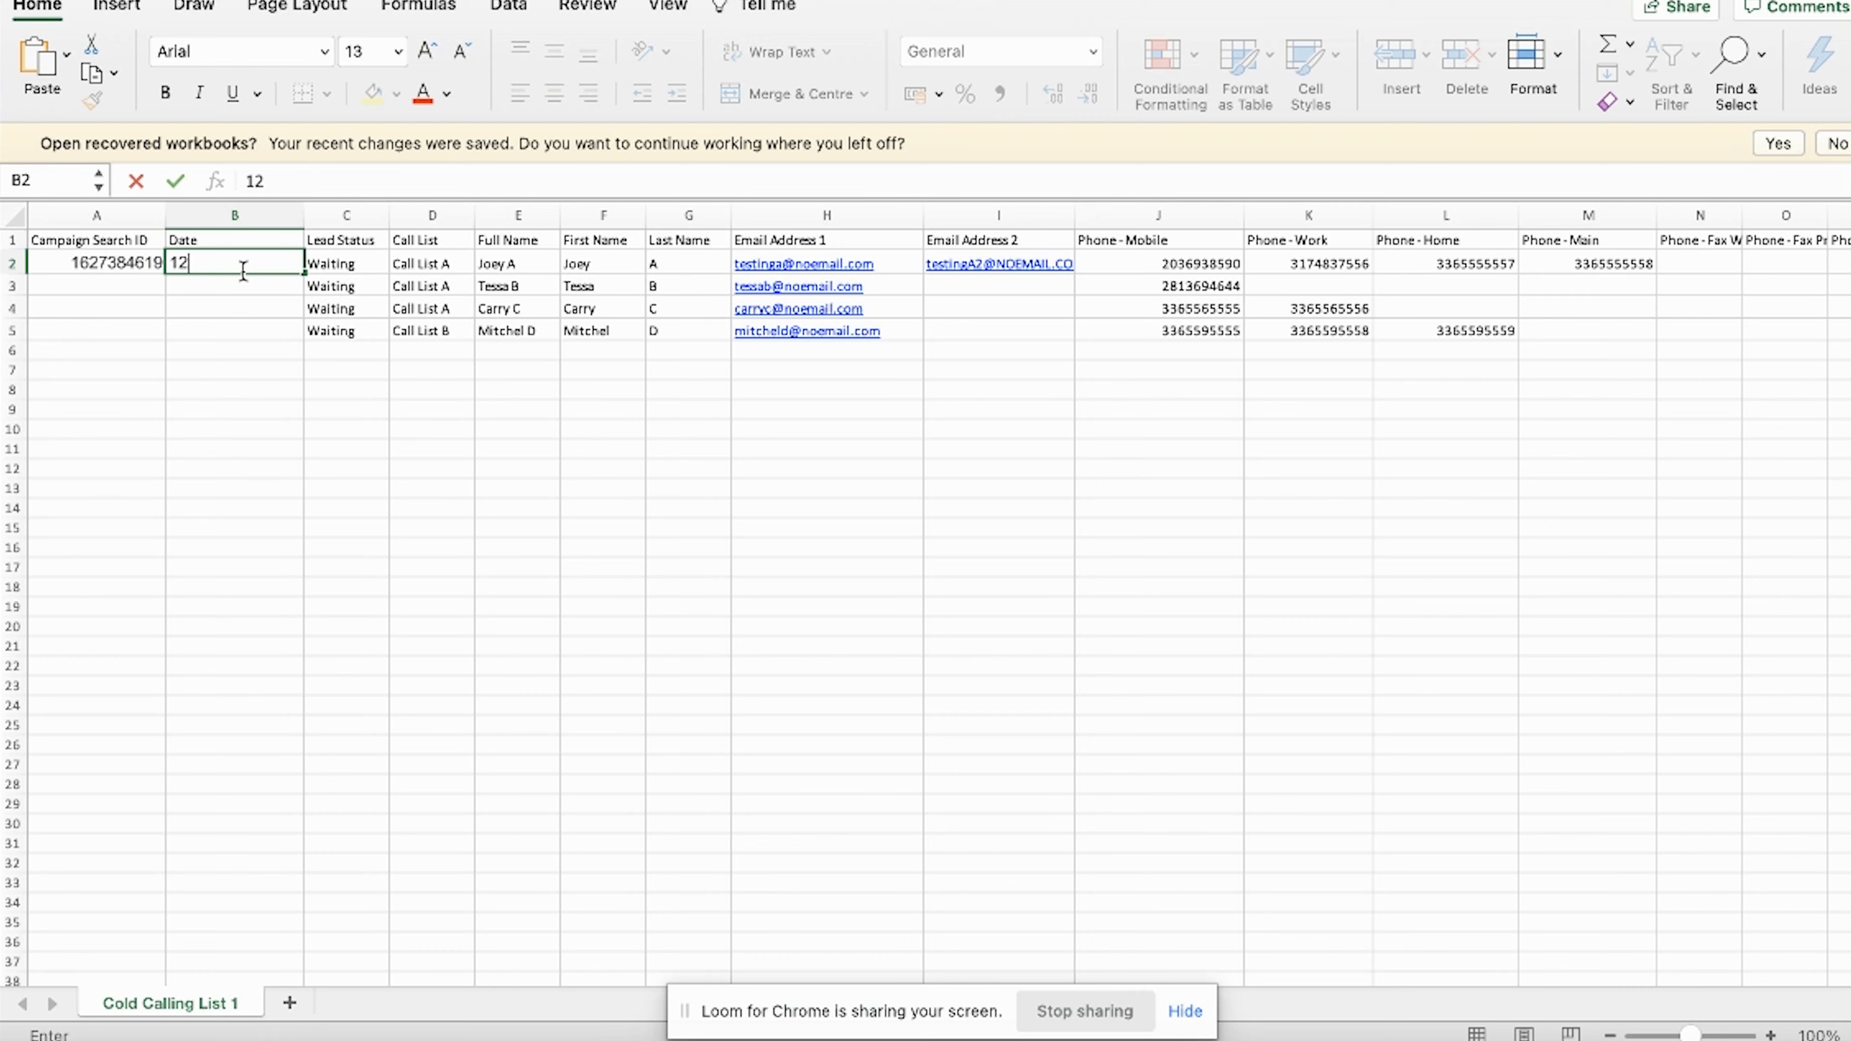
{"action": "type", "text": "/"}
{"action": "key", "text": "BackSpace"}
{"action": "key", "text": "BackSpace"}
{"action": "type", "text": "02/12/2021"}
{"action": "left_click", "coordinate": [236, 306]}
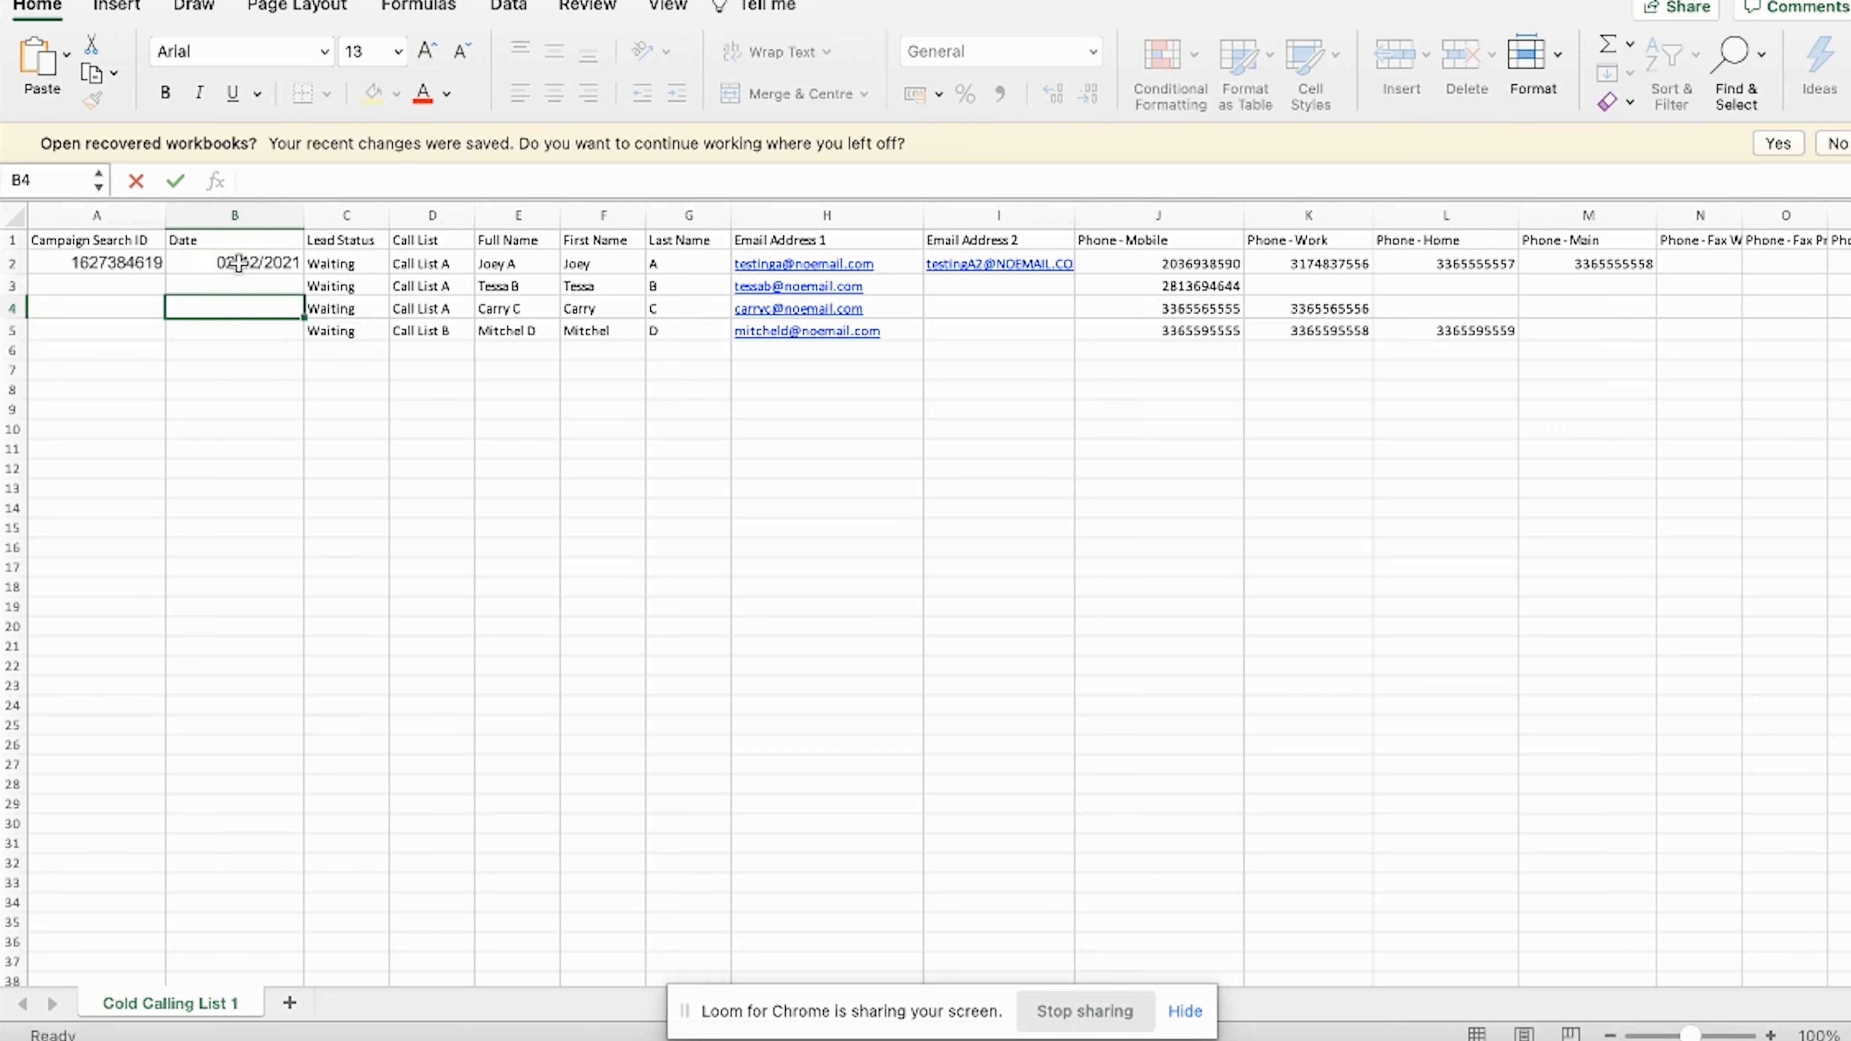
- Copy the first lead's date into the remaining lead rows of the Date column, down to row 5
{"action": "left_click", "coordinate": [243, 264]}
{"action": "key", "text": "super+c"}
{"action": "left_click", "coordinate": [274, 284]}
{"action": "key", "text": "super+v"}
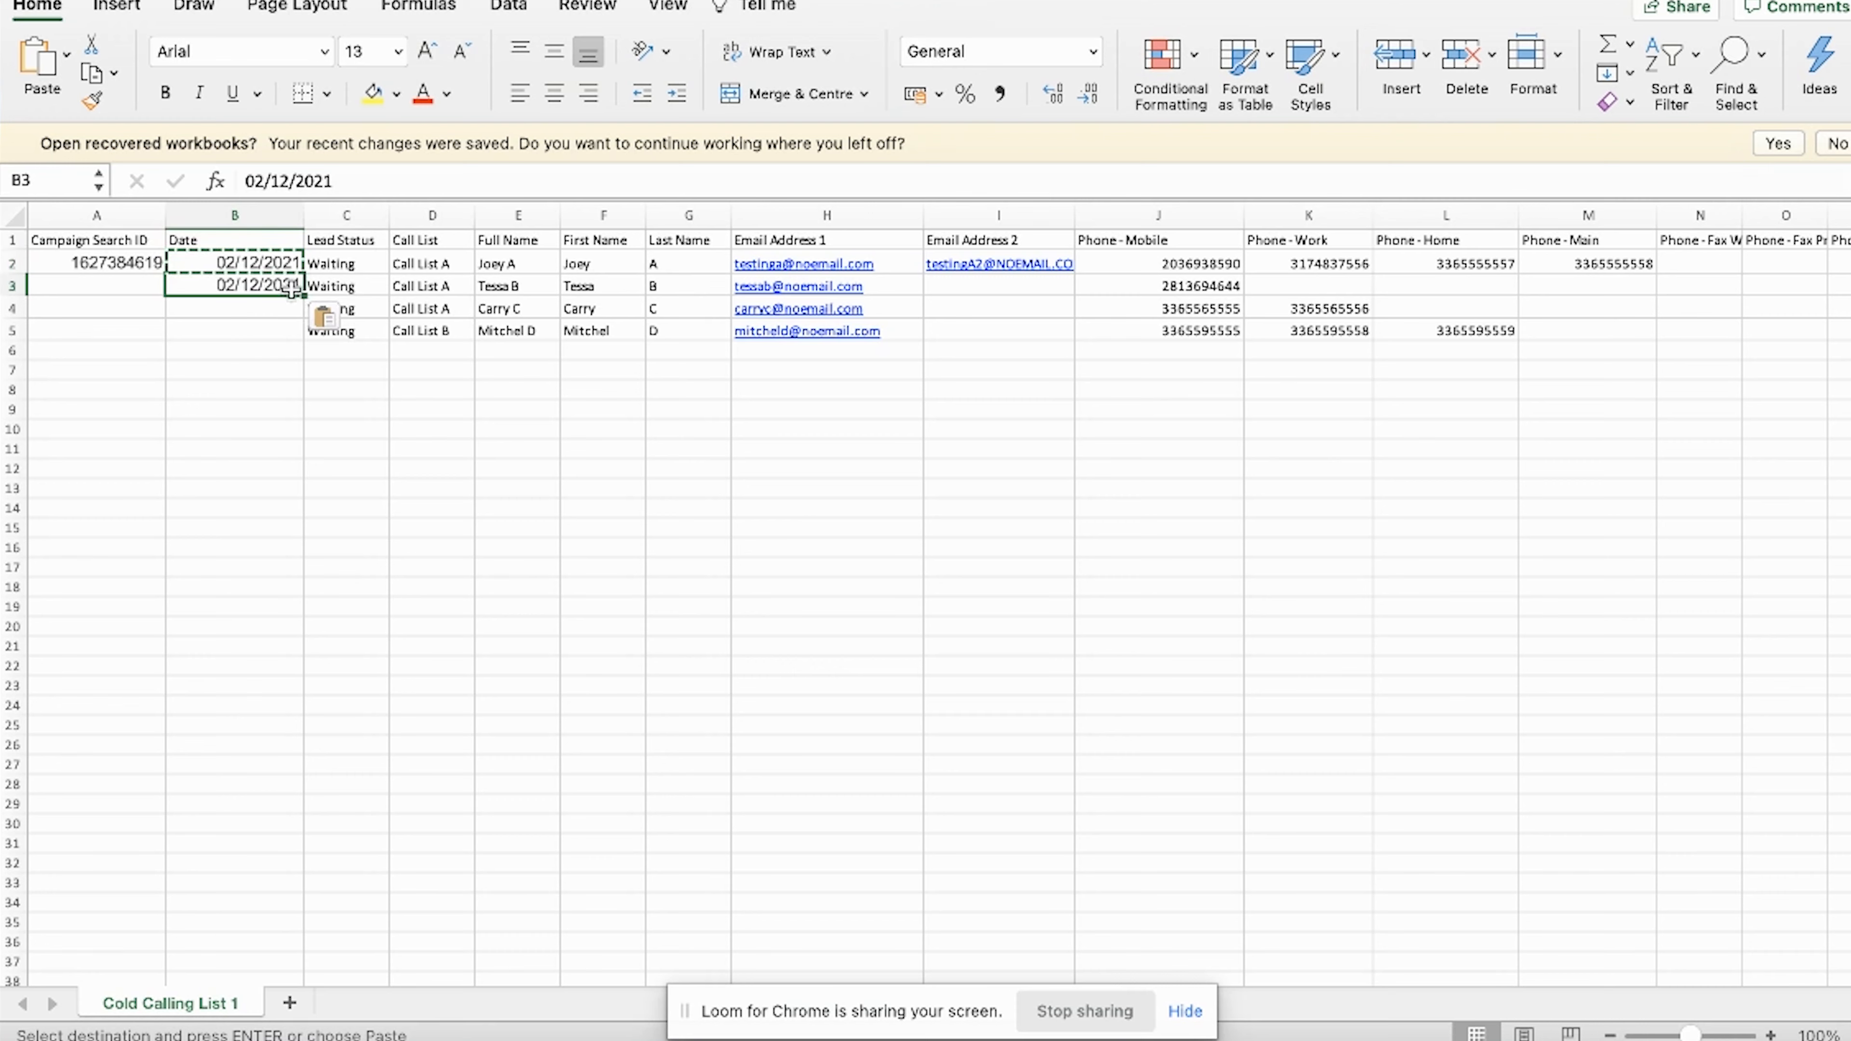
{"action": "key", "text": "shift+Up"}
{"action": "left_click_drag", "start_coordinate": [295, 291], "coordinate": [294, 337]}
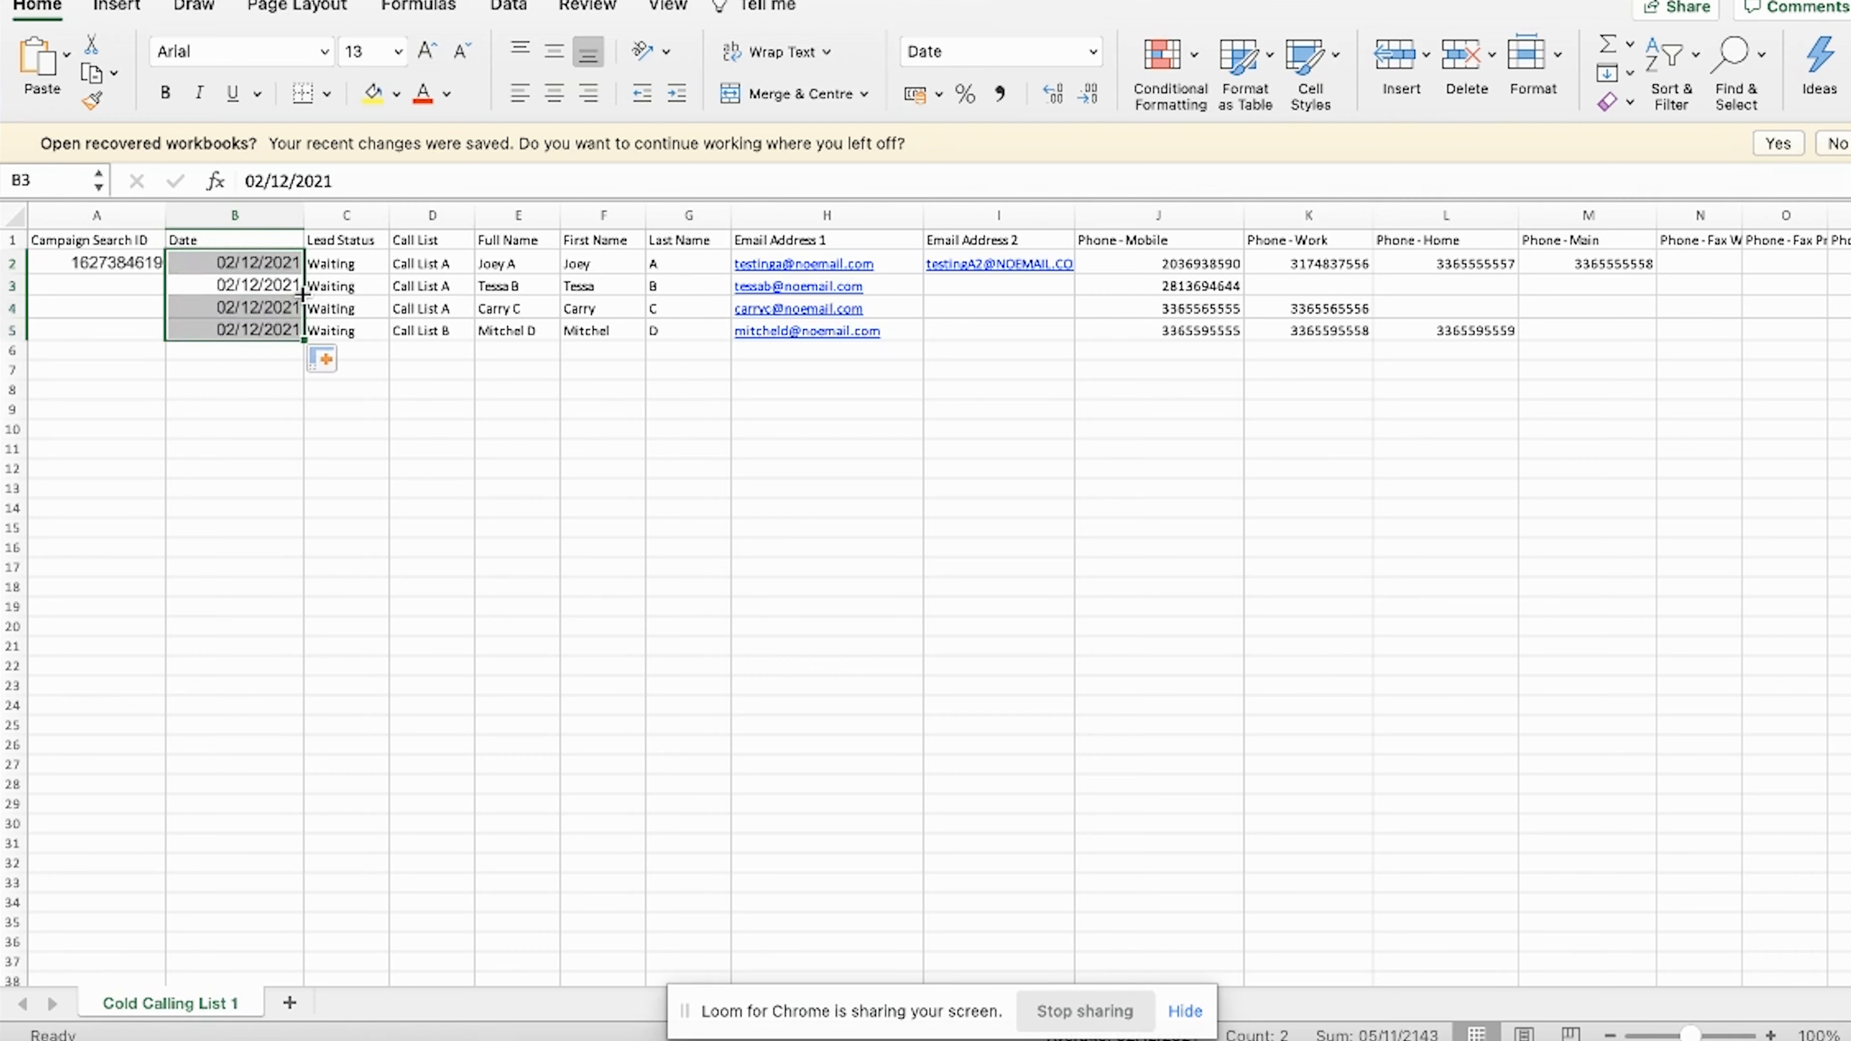
{"action": "left_click", "coordinate": [397, 407]}
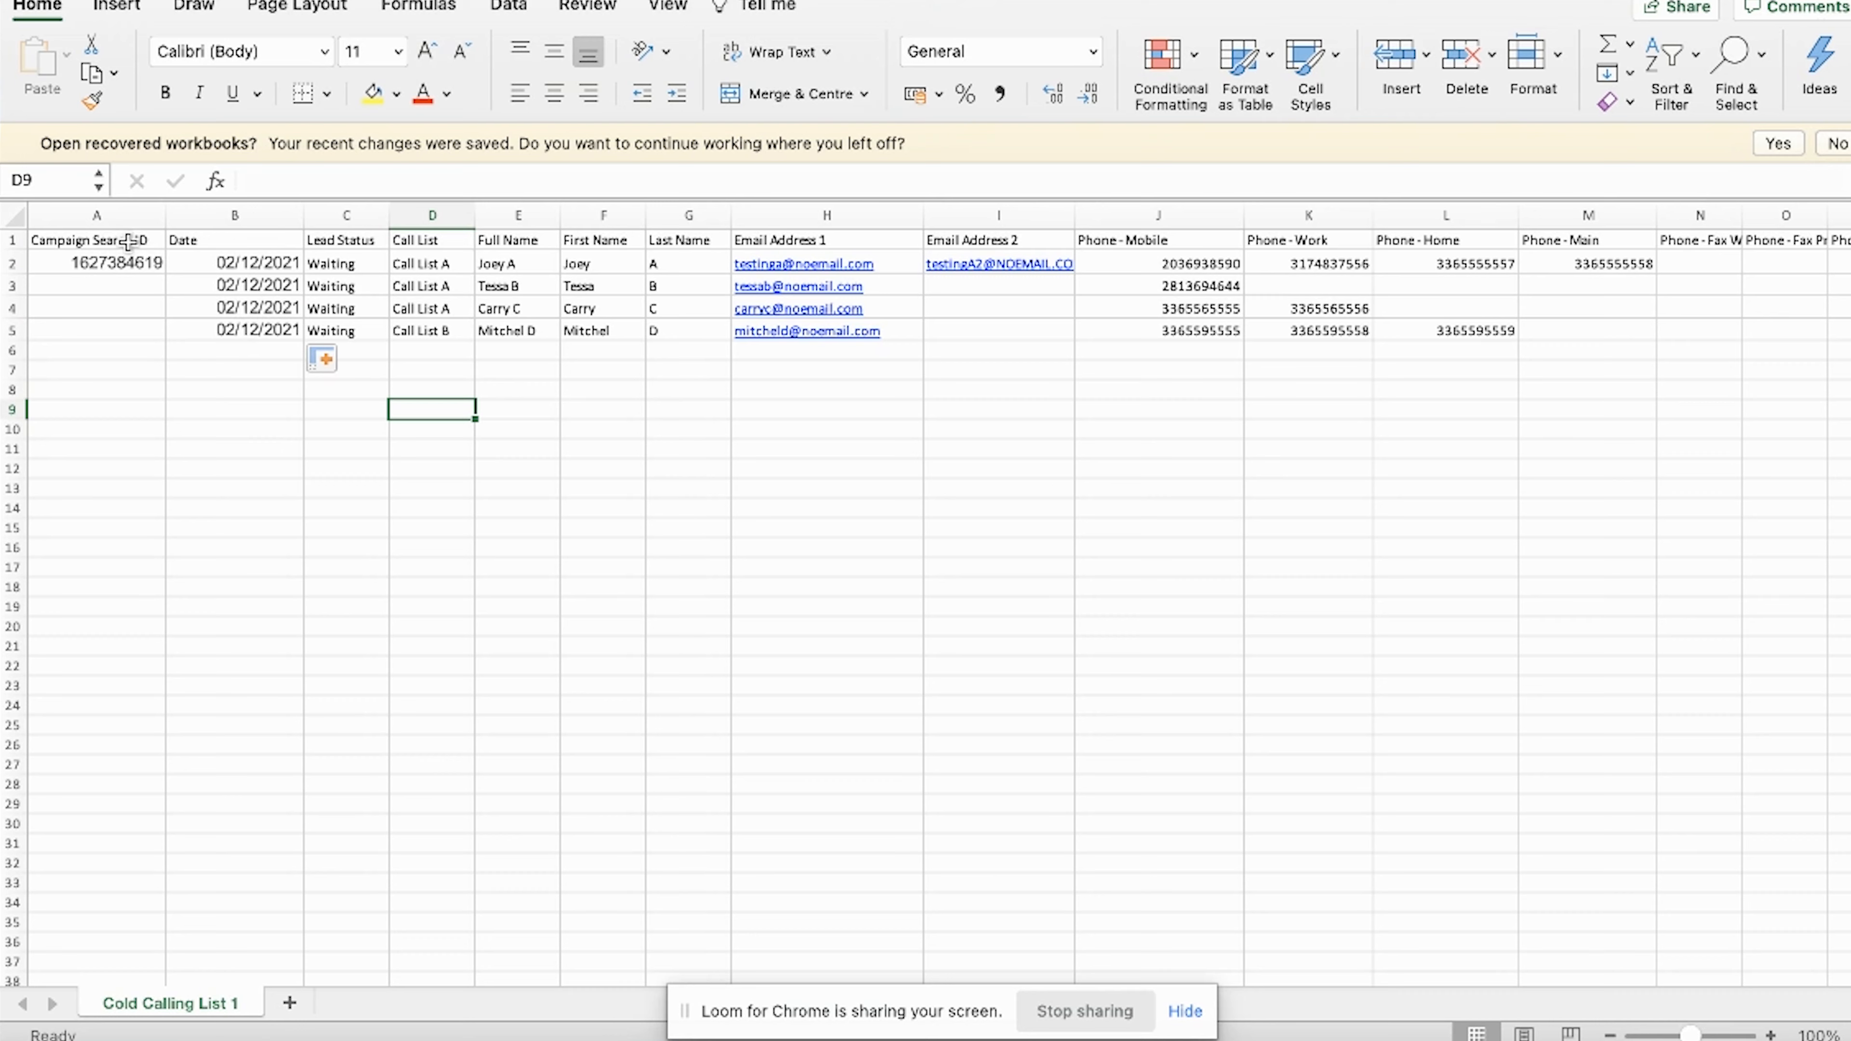
- Switch to Podio, open the Philly Probabte List campaign and locate its Campaign Search ID among the KPI fields
{"action": "key", "text": "super+Tab"}
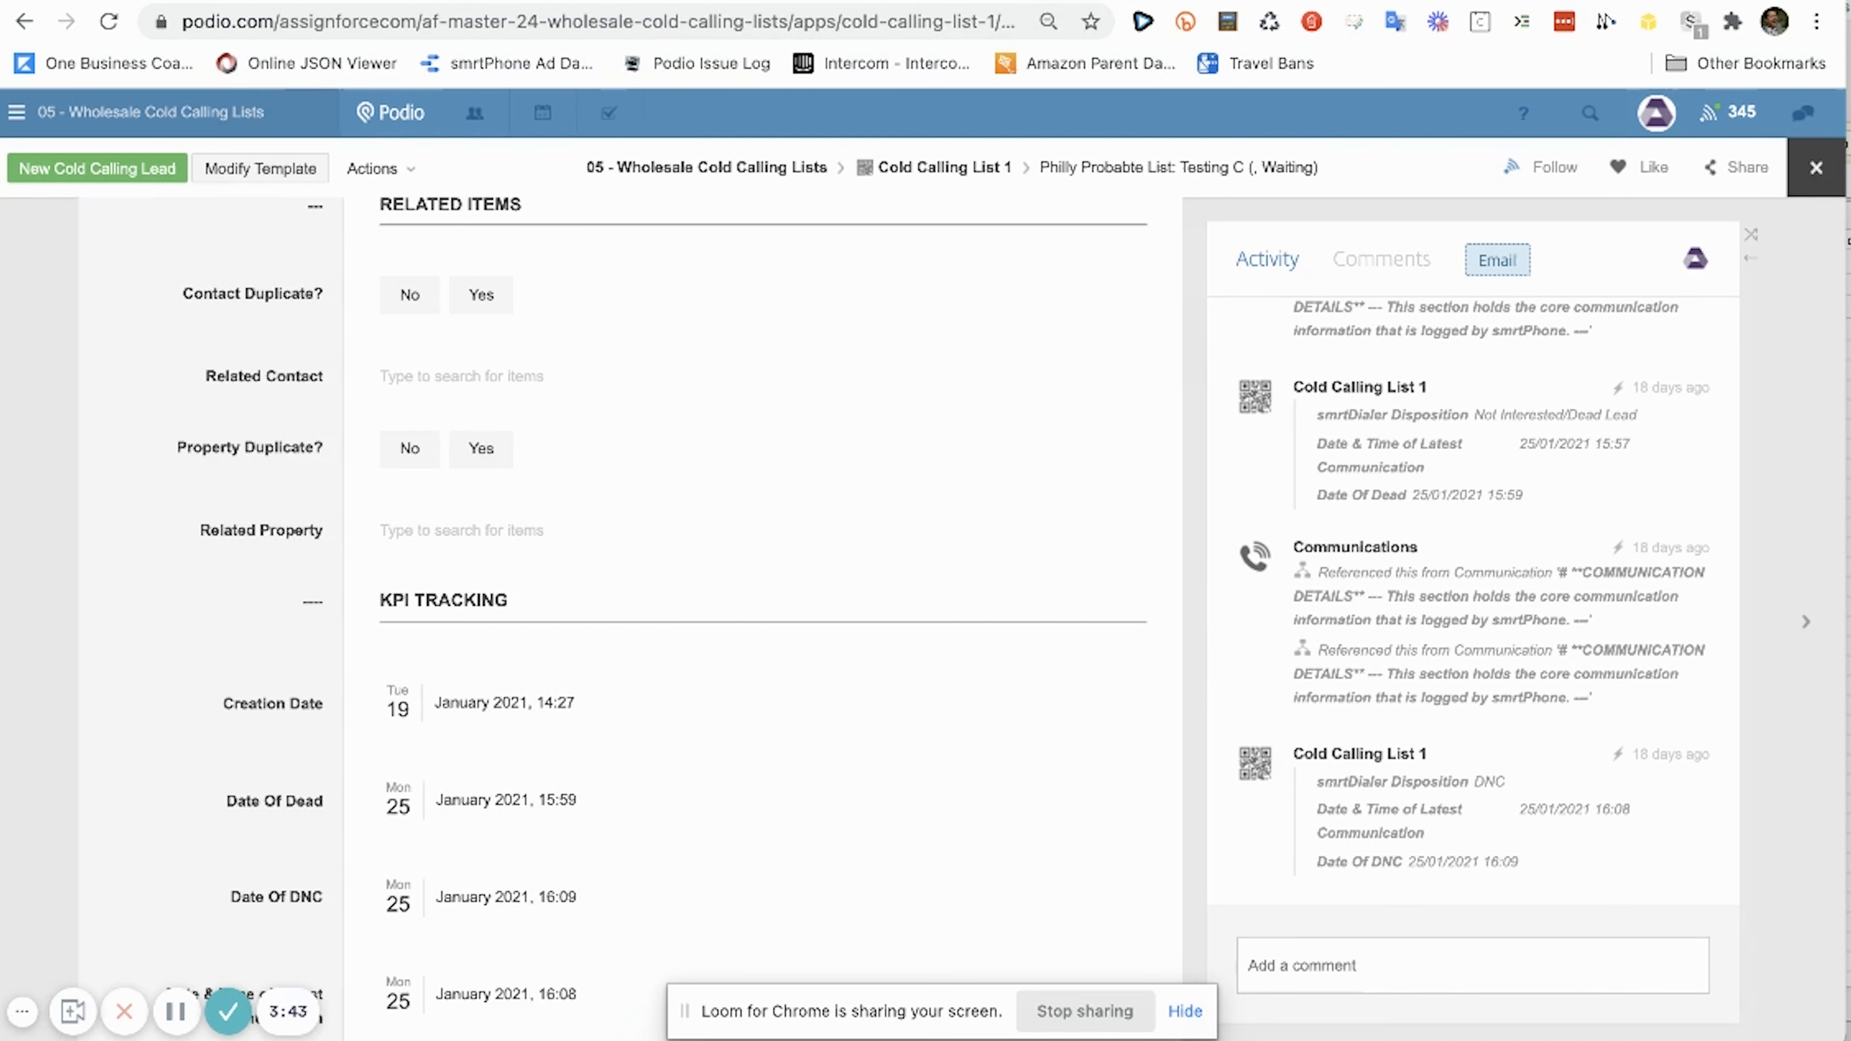
{"action": "left_click", "coordinate": [758, 1]}
{"action": "left_click", "coordinate": [645, 365]}
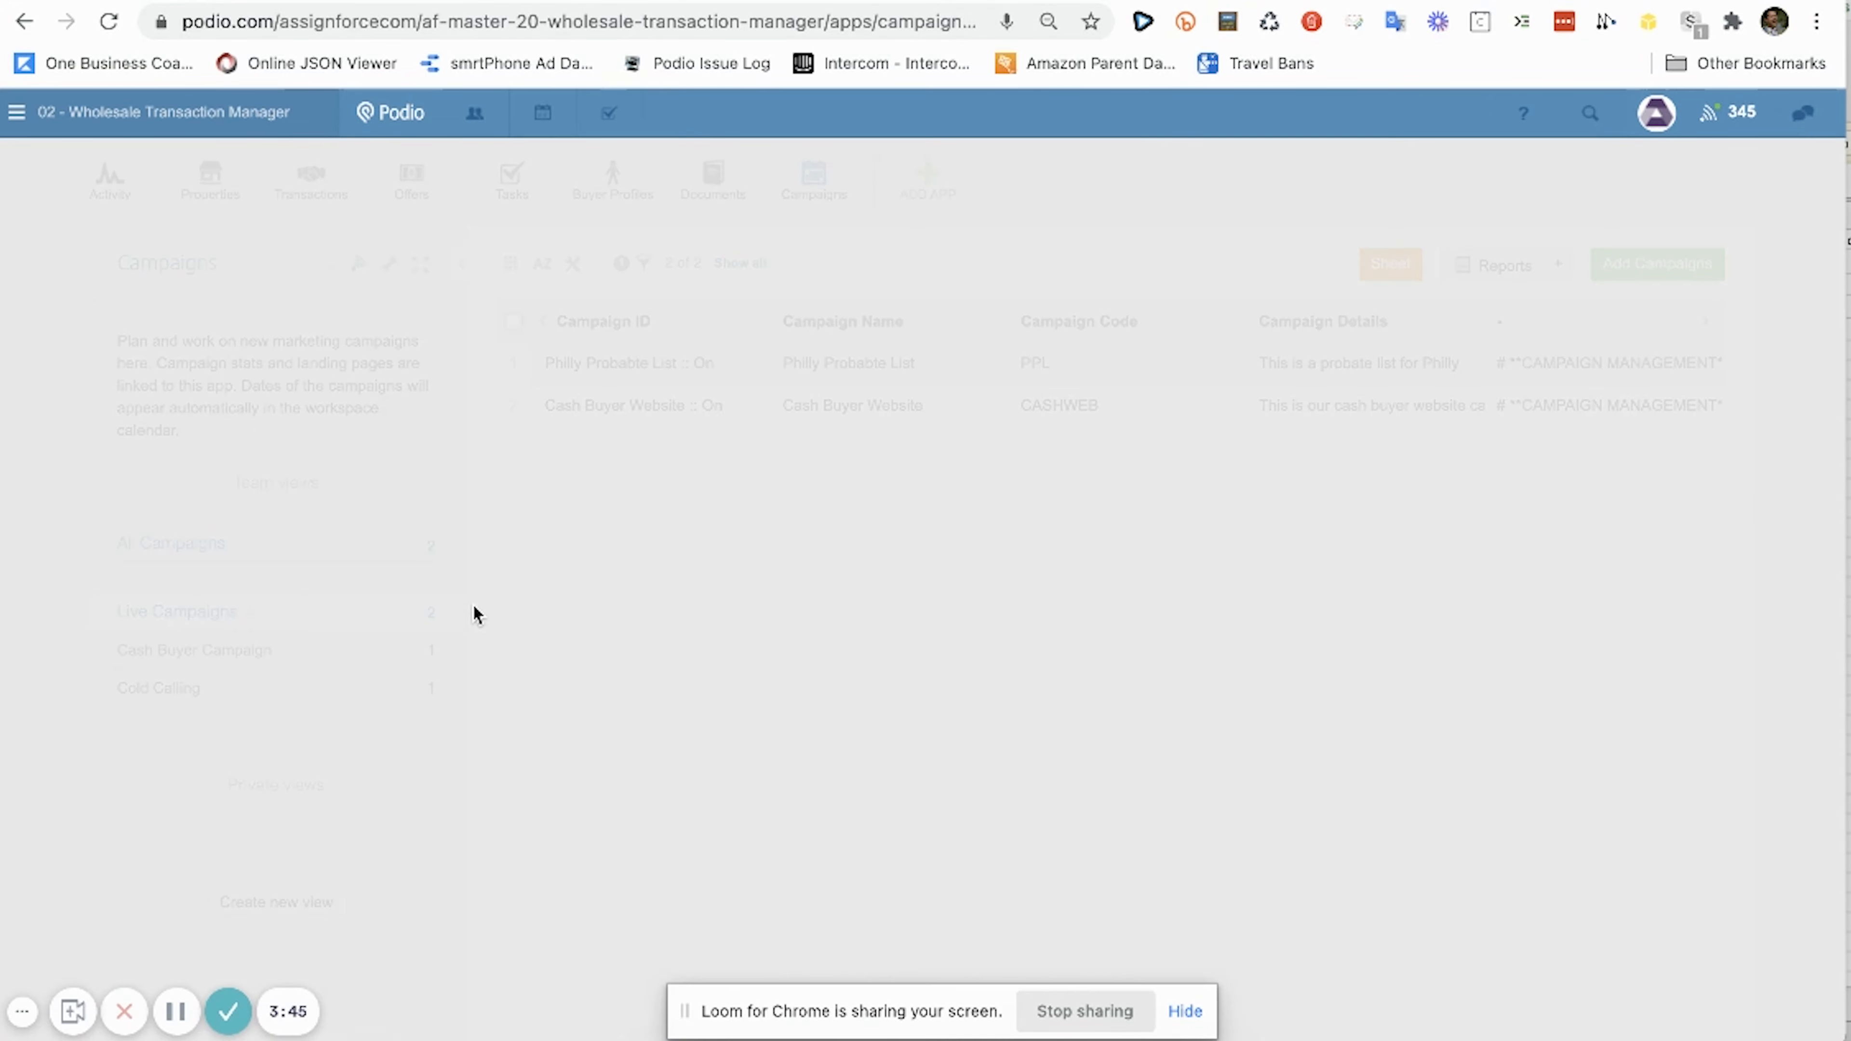
{"action": "scroll", "coordinate": [448, 649], "scroll_direction": "down", "scroll_amount": 15}
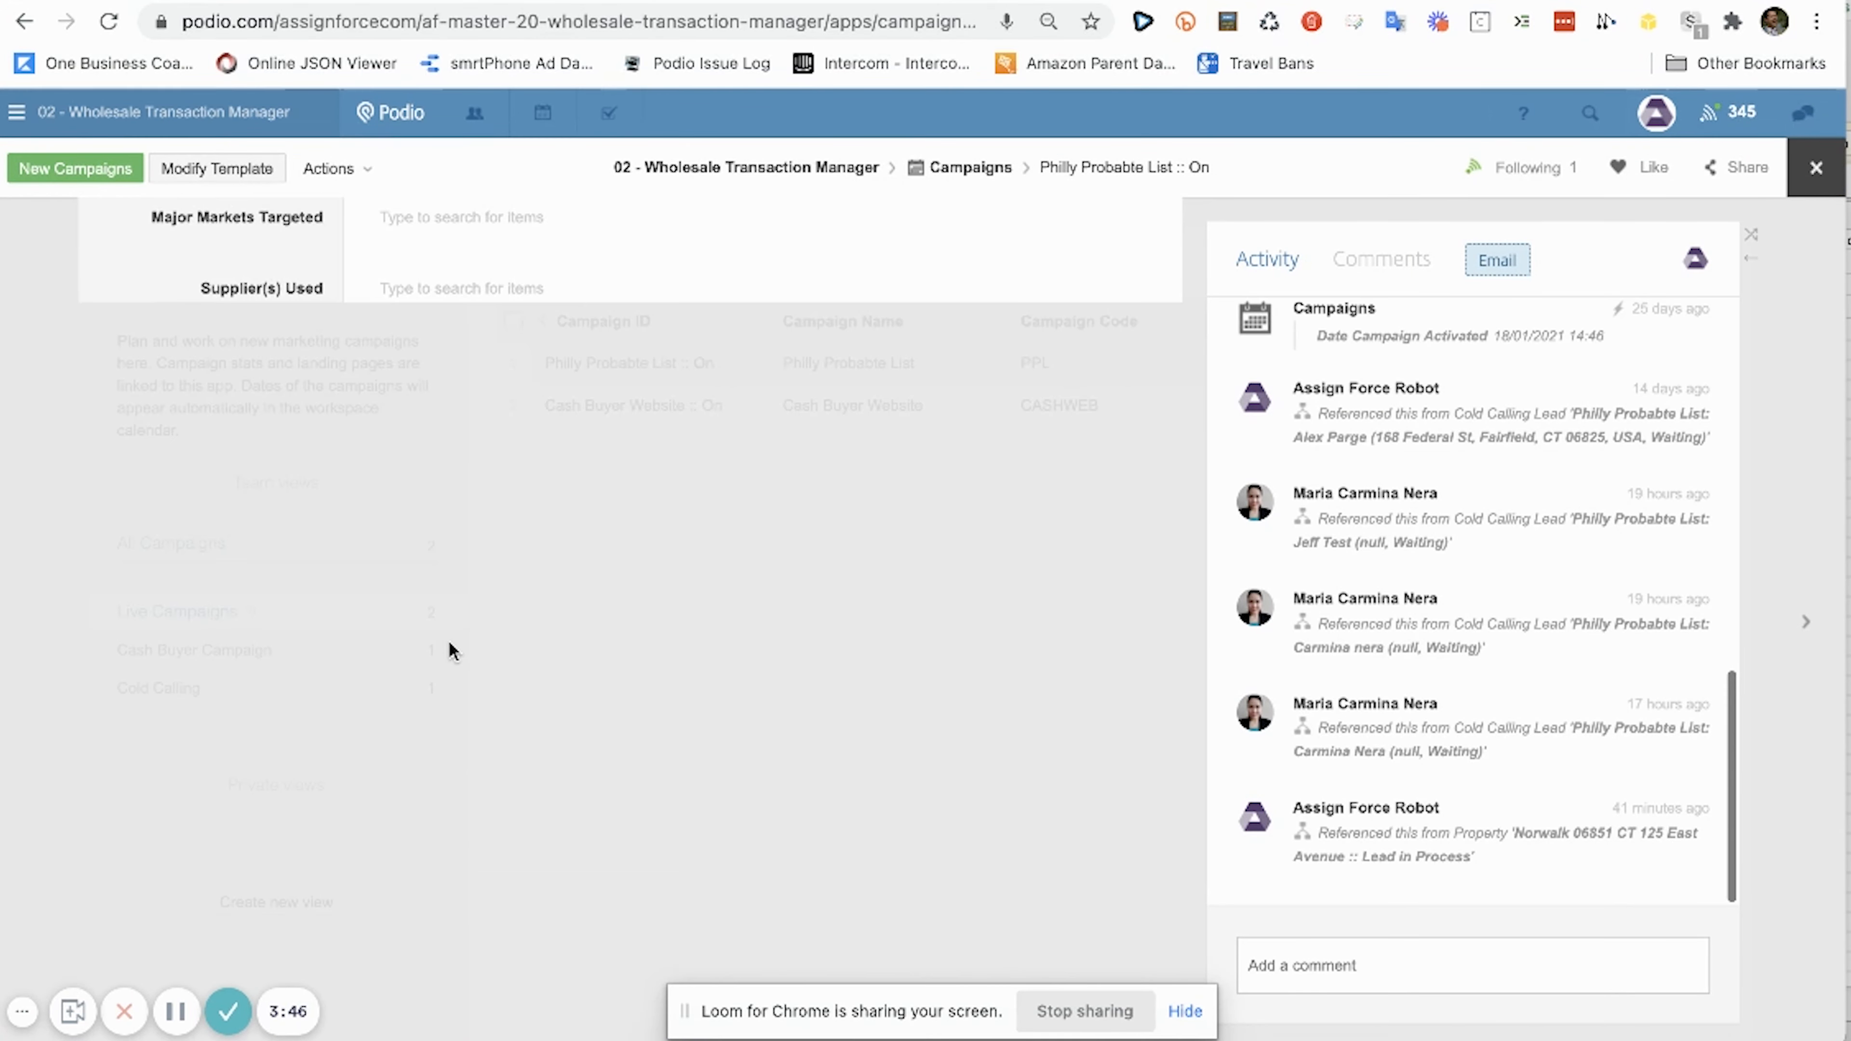
{"action": "scroll", "coordinate": [448, 648], "scroll_direction": "down", "scroll_amount": 12}
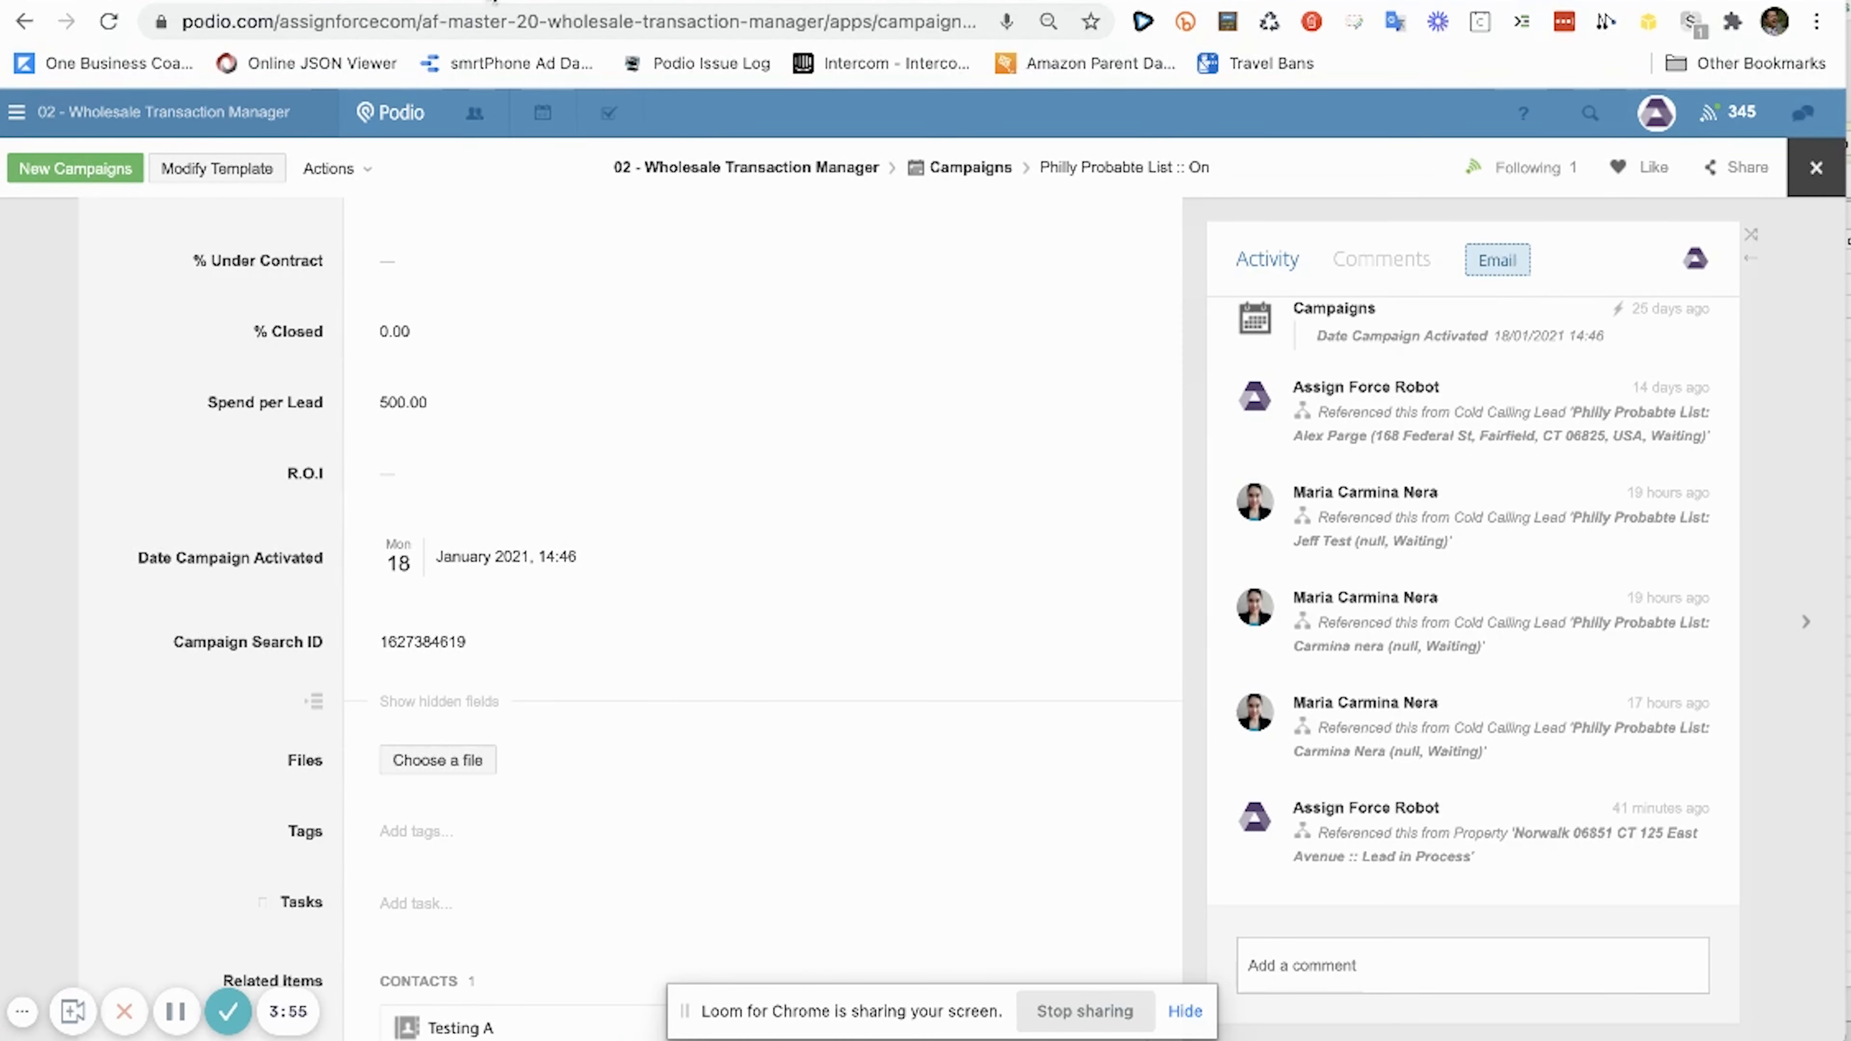
- Switch back to Excel and fill the first lead's Campaign Search ID down column A to row 5
{"action": "key", "text": "super+Tab"}
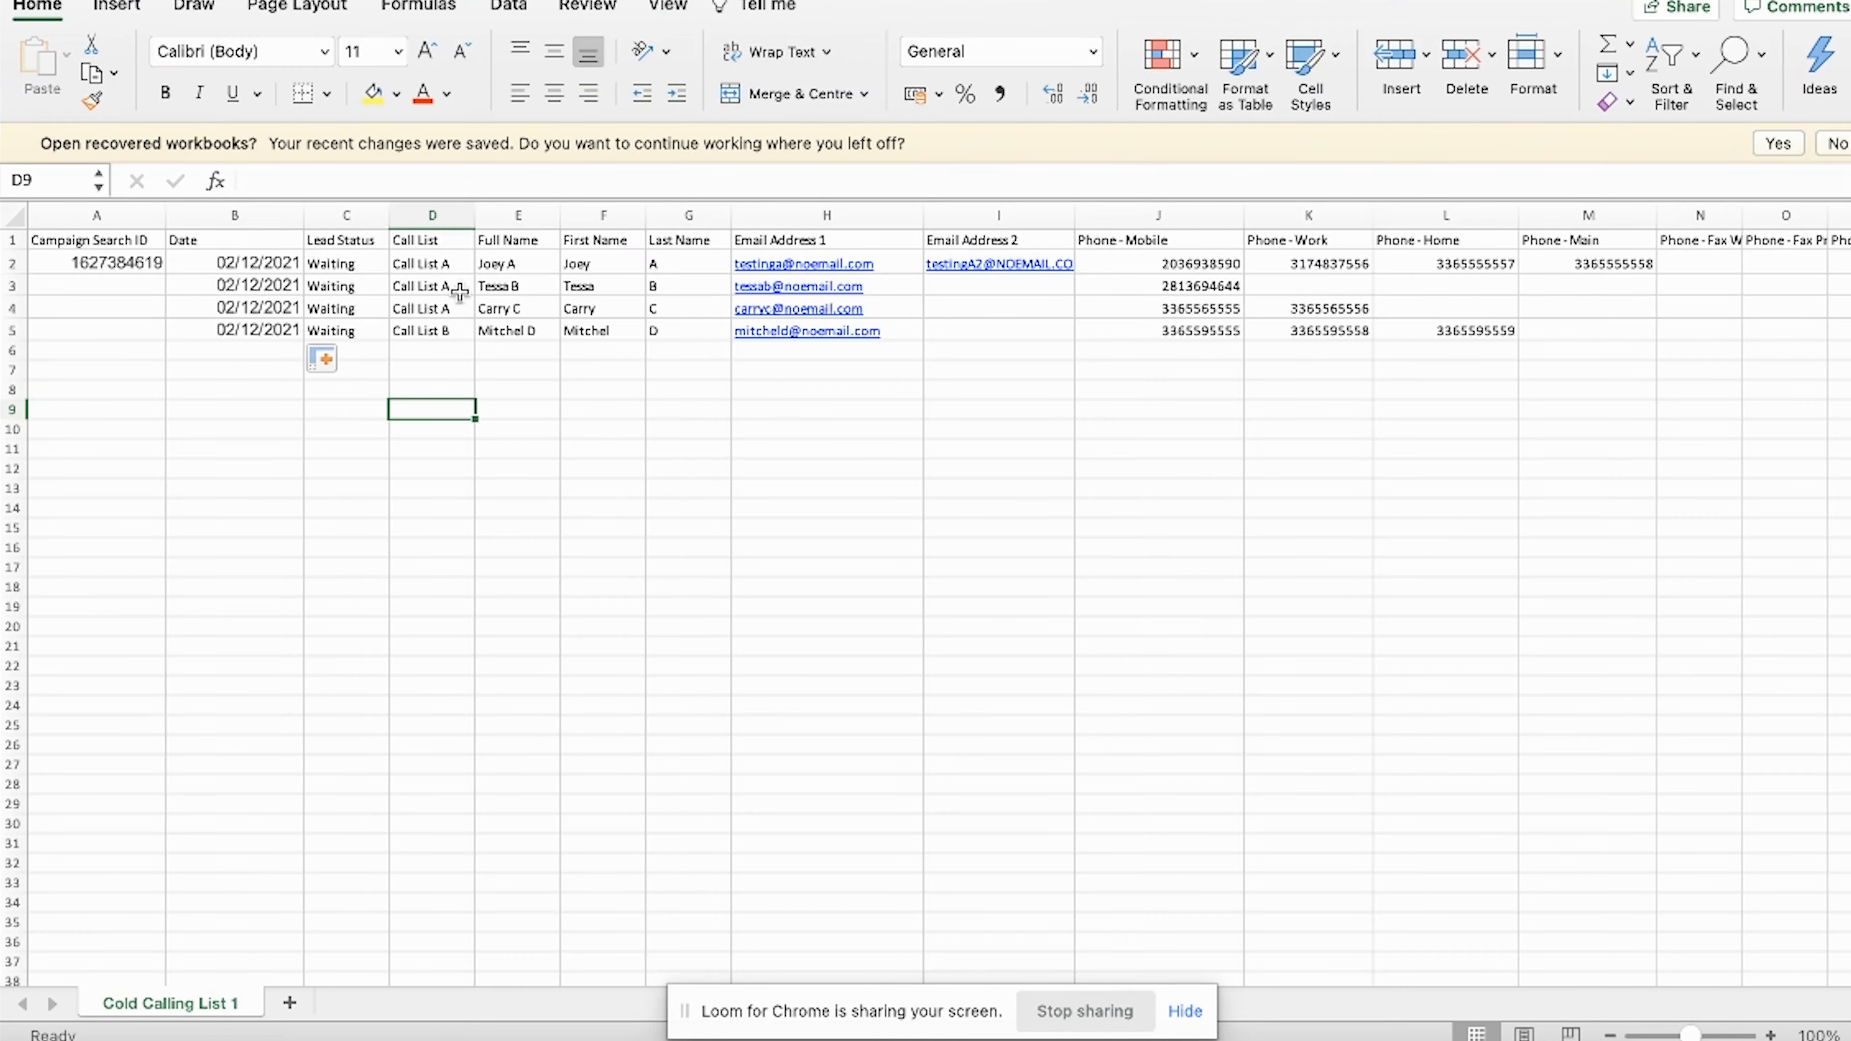
{"action": "left_click", "coordinate": [152, 269]}
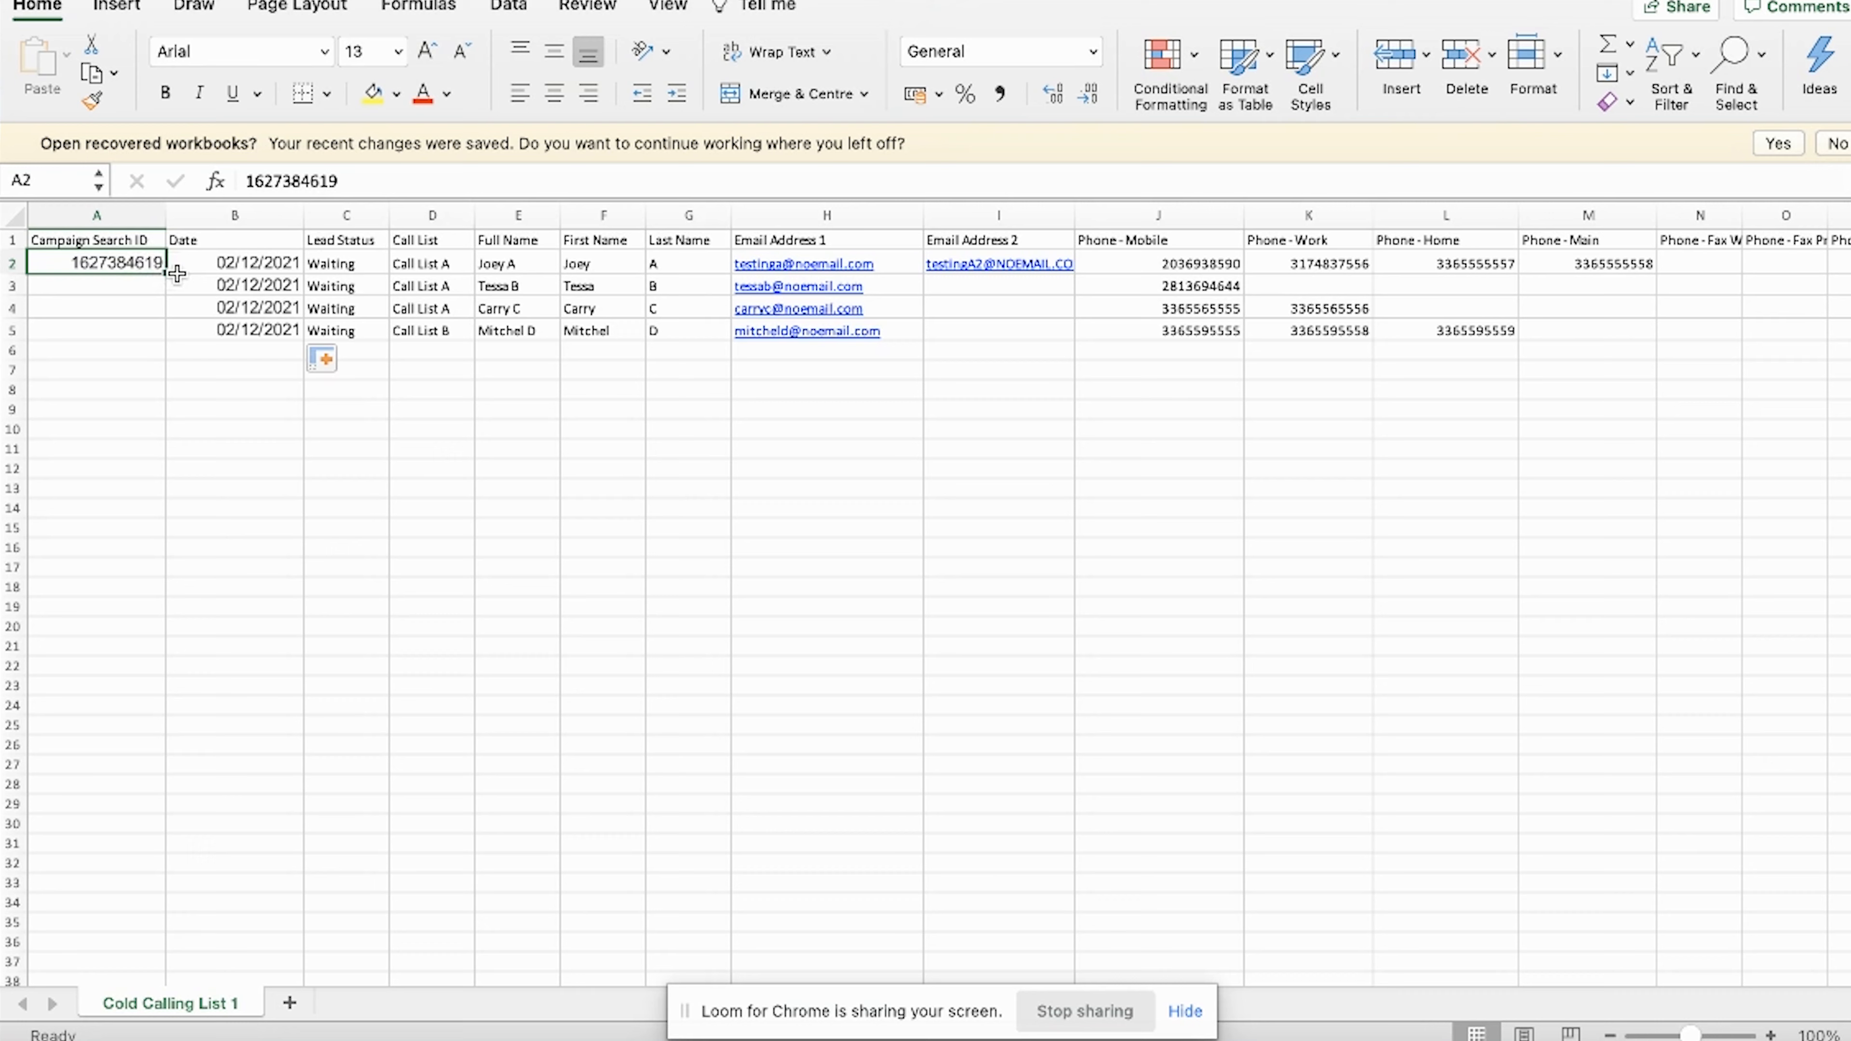
{"action": "double_click", "coordinate": [162, 272]}
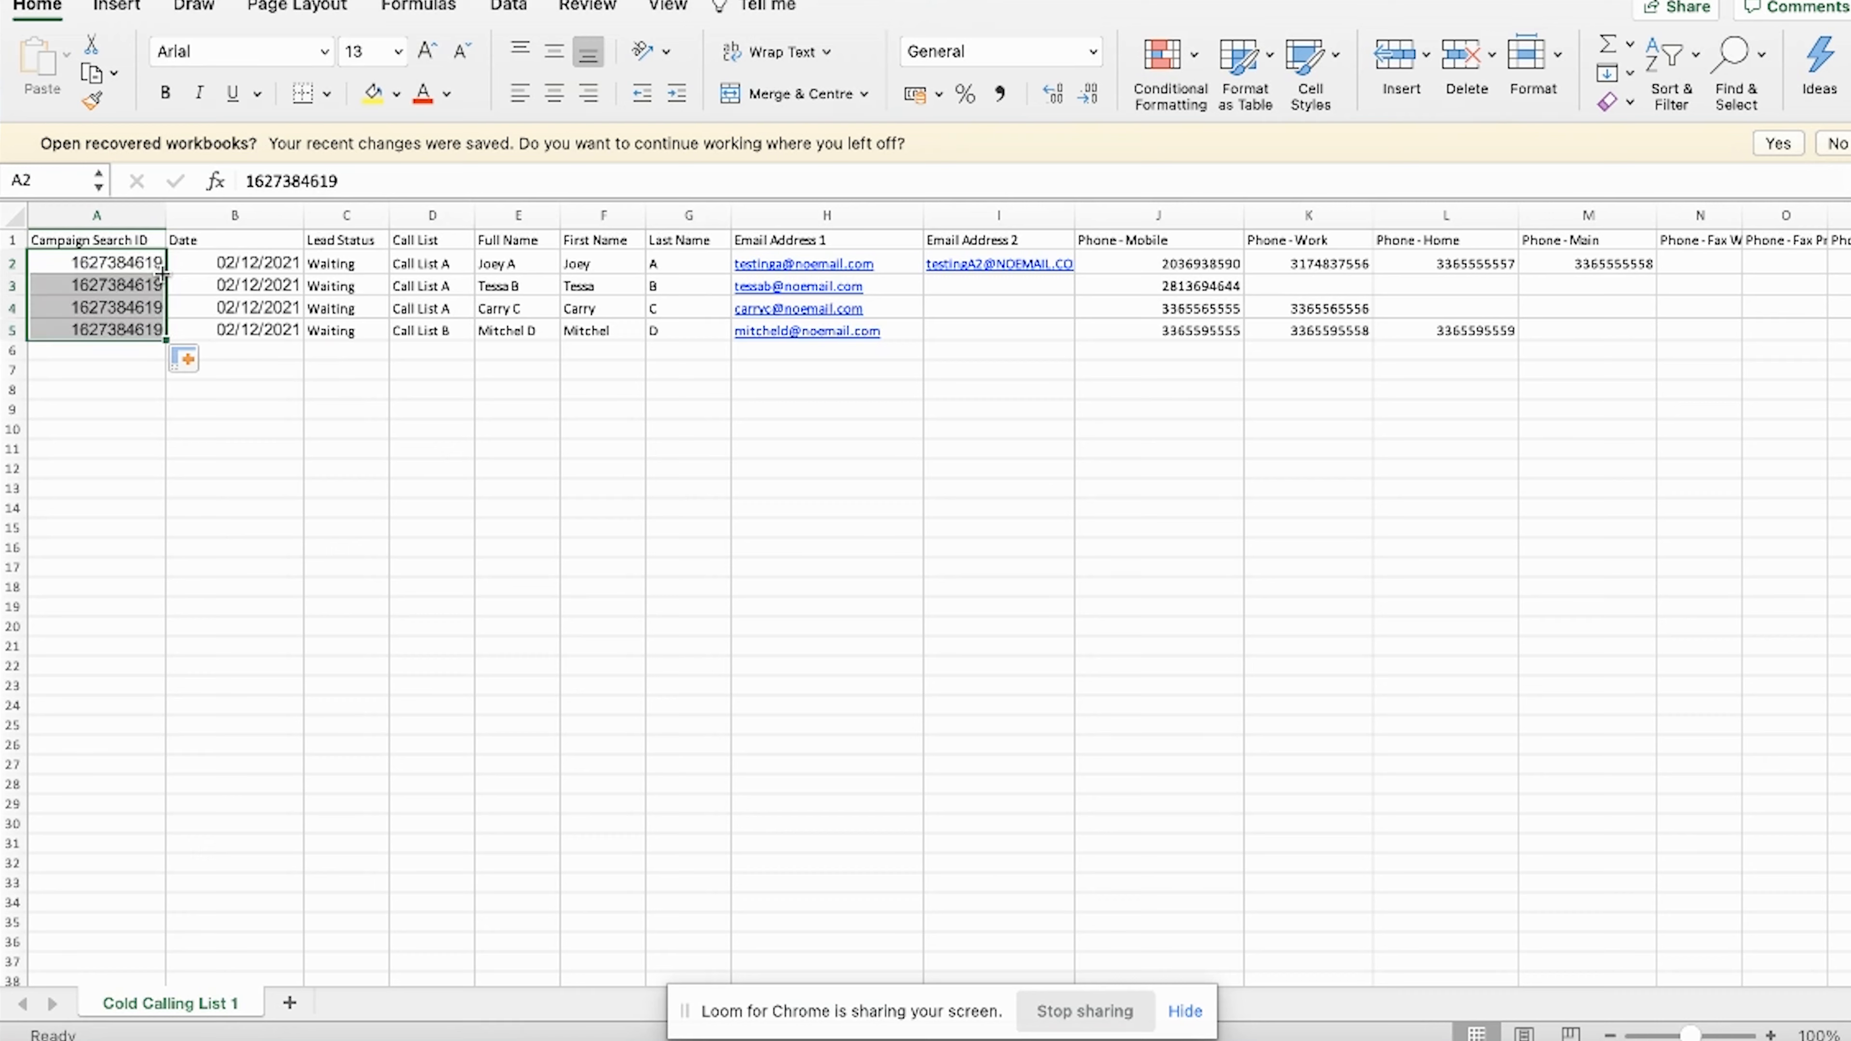
{"action": "left_click", "coordinate": [193, 329]}
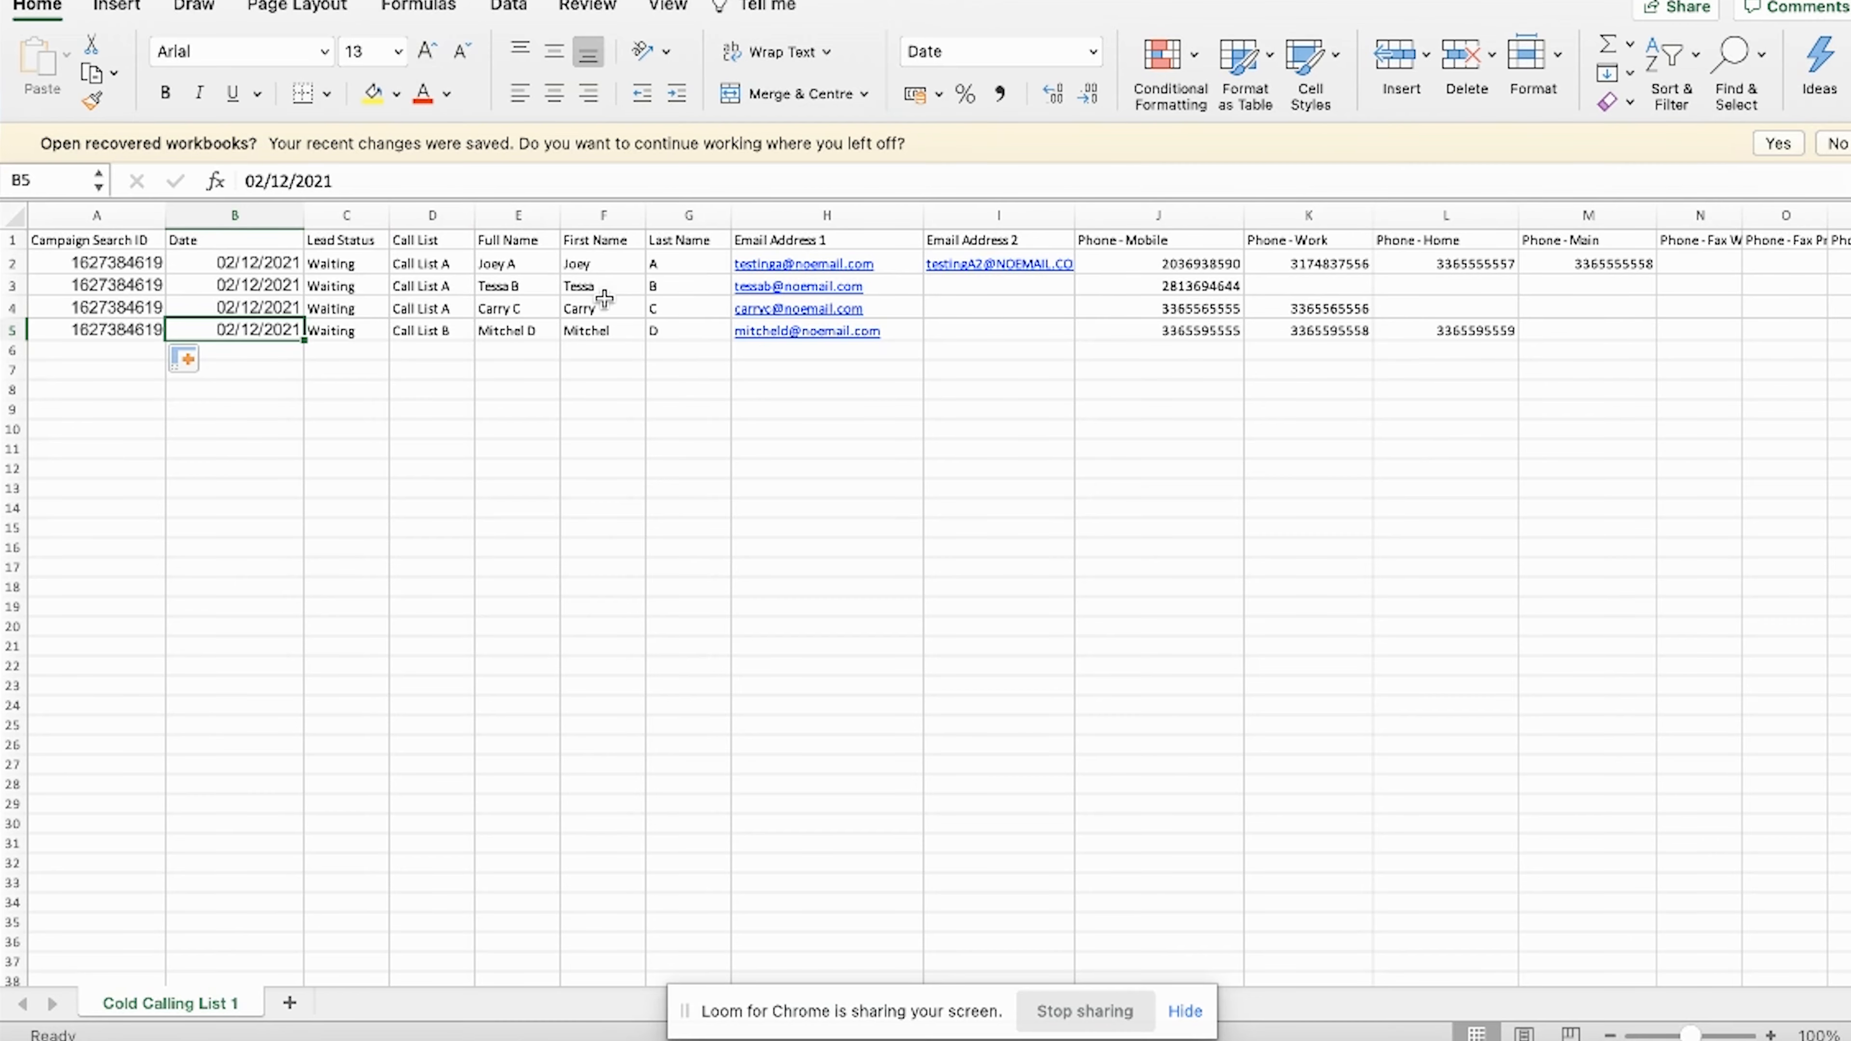
- Review the phone, property address, mailing address, county and other information columns of the lead sheet
{"action": "scroll", "coordinate": [604, 297], "scroll_direction": "right", "scroll_amount": 5}
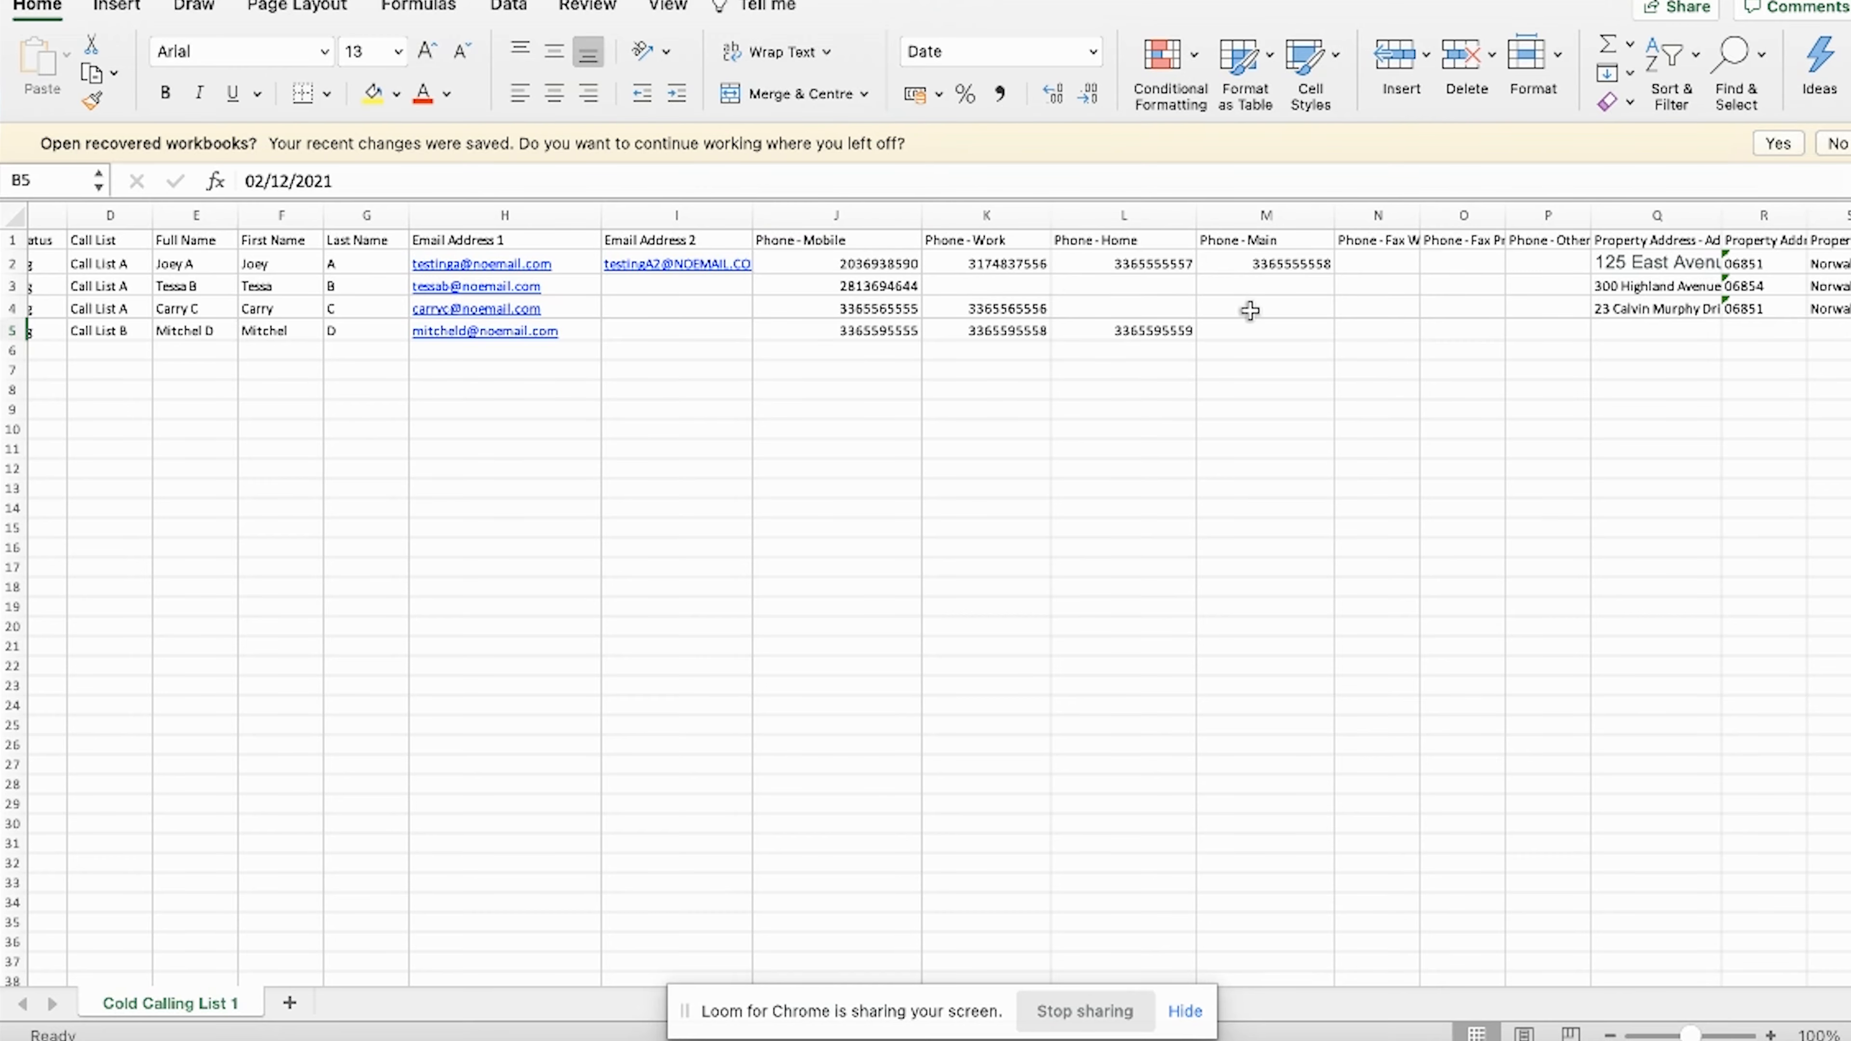
{"action": "scroll", "coordinate": [1248, 310], "scroll_direction": "right", "scroll_amount": 5}
{"action": "scroll", "coordinate": [1249, 310], "scroll_direction": "right", "scroll_amount": 2}
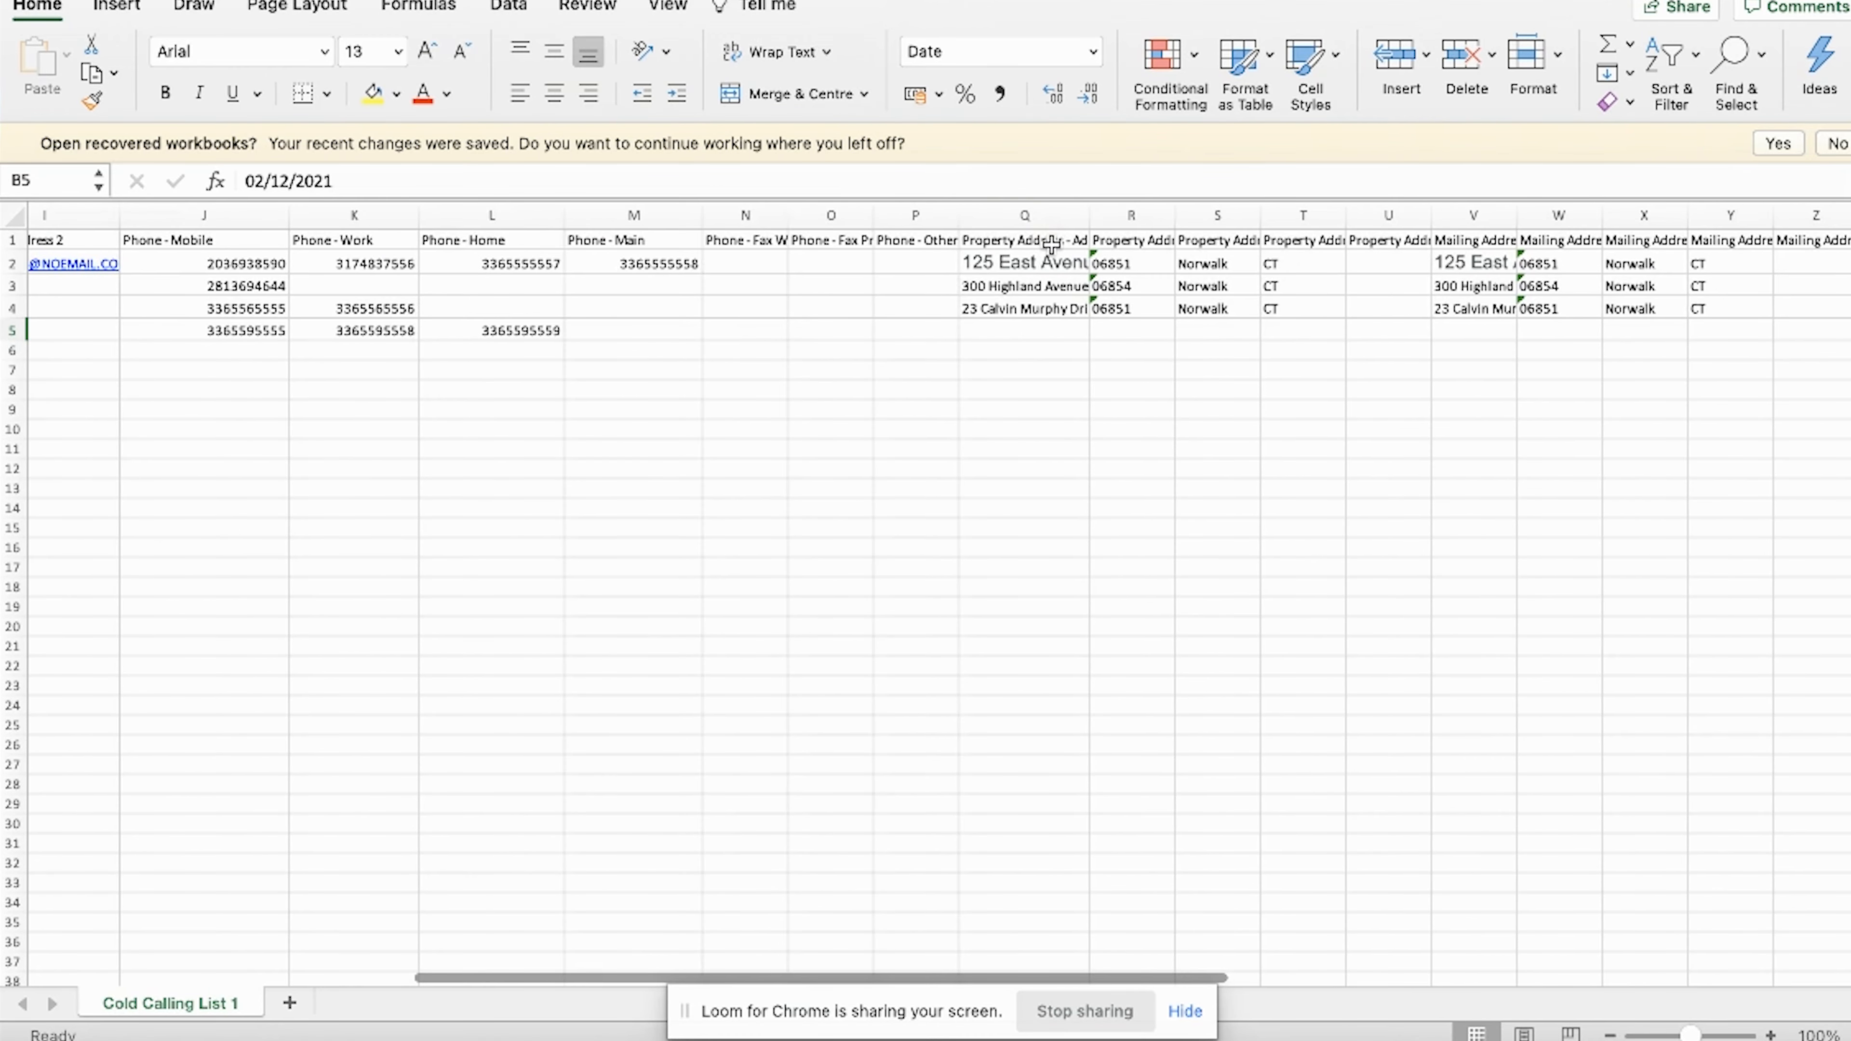
{"action": "scroll", "coordinate": [1051, 244], "scroll_direction": "right", "scroll_amount": 6}
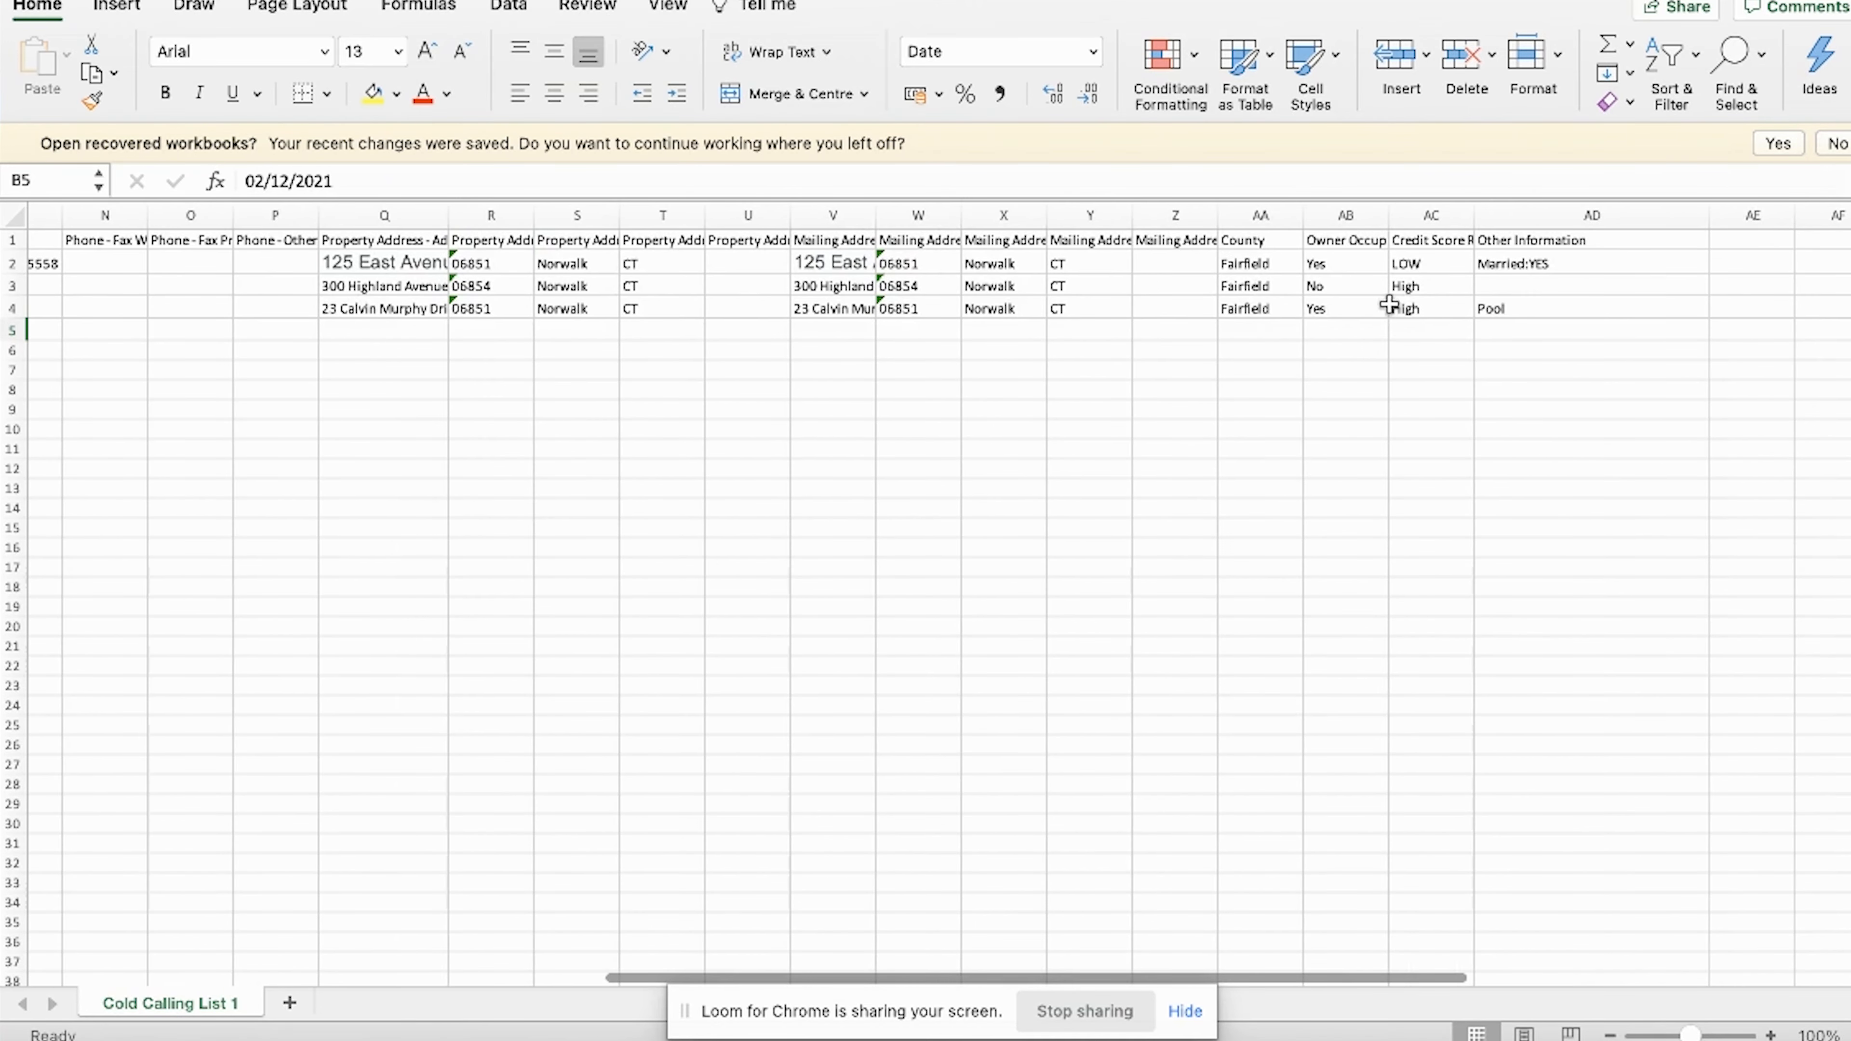
{"action": "scroll", "coordinate": [1360, 323], "scroll_direction": "left", "scroll_amount": 5}
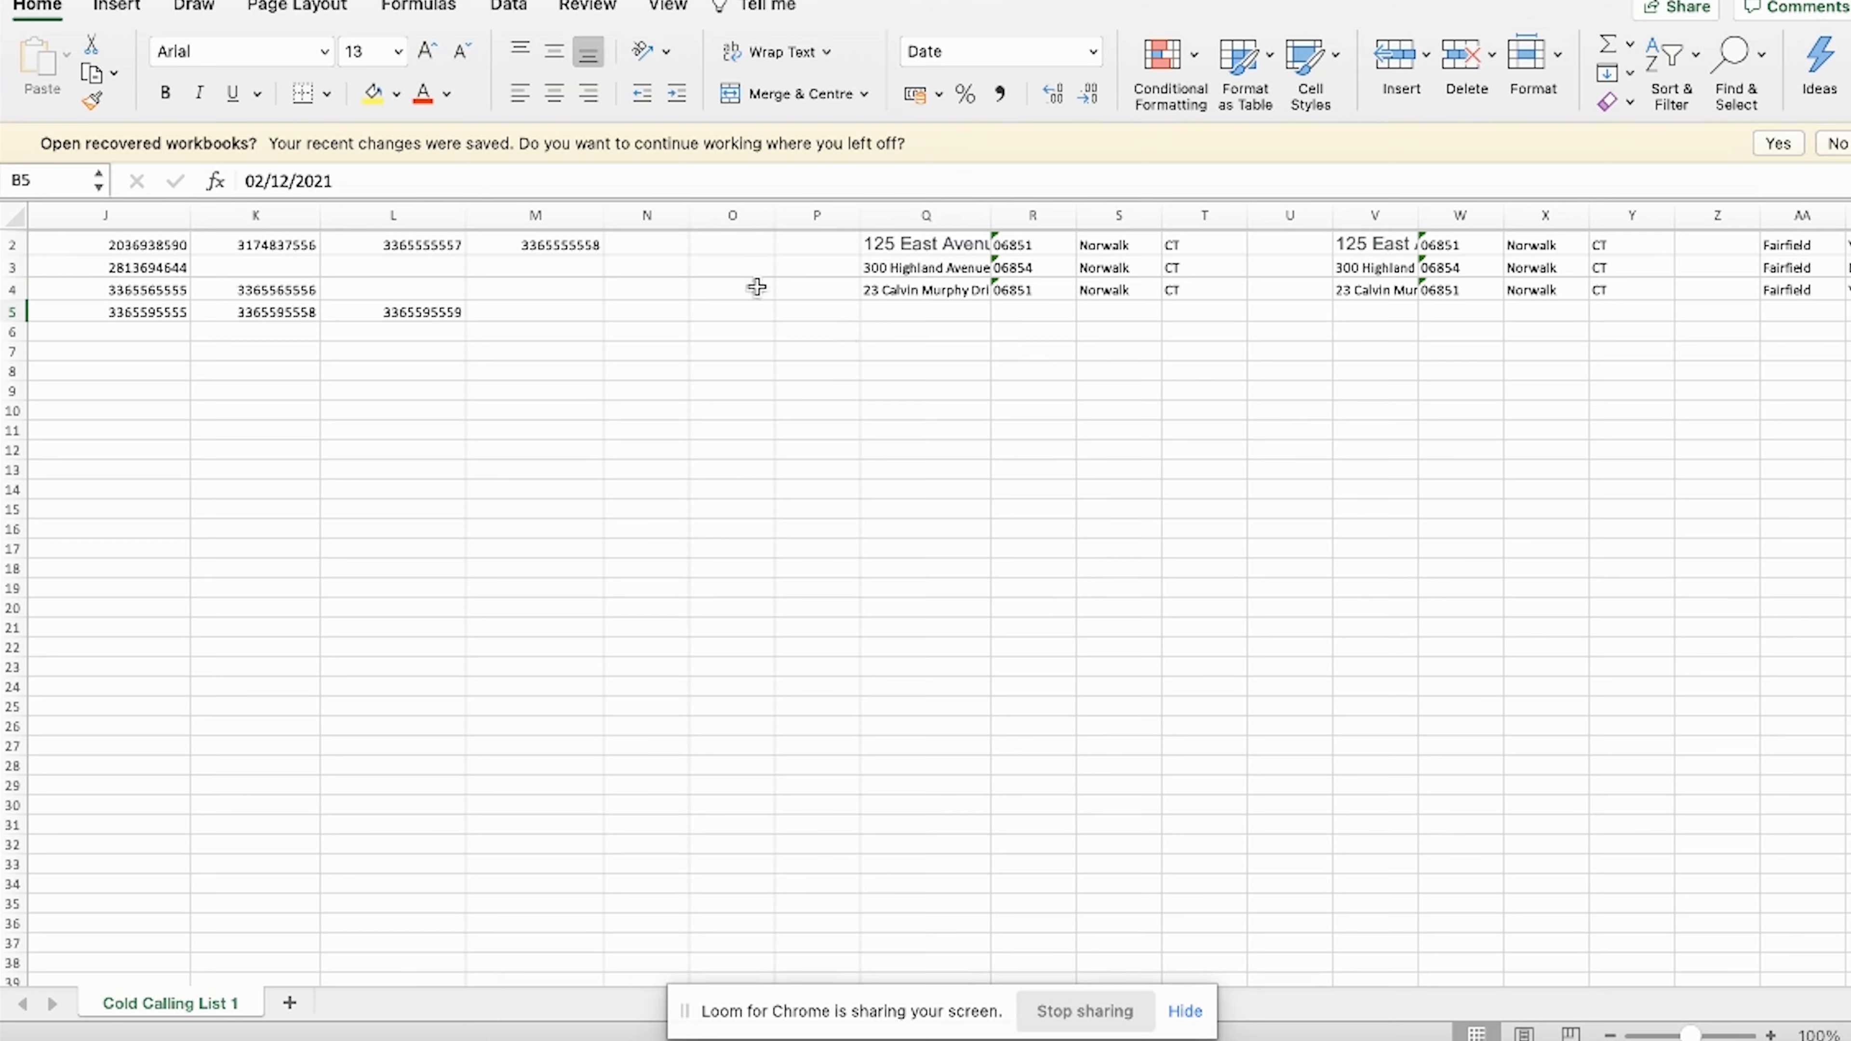
- Switch to Podio and open the Excel Import for the Cold Calling List 1 app
{"action": "key", "text": "super+Tab"}
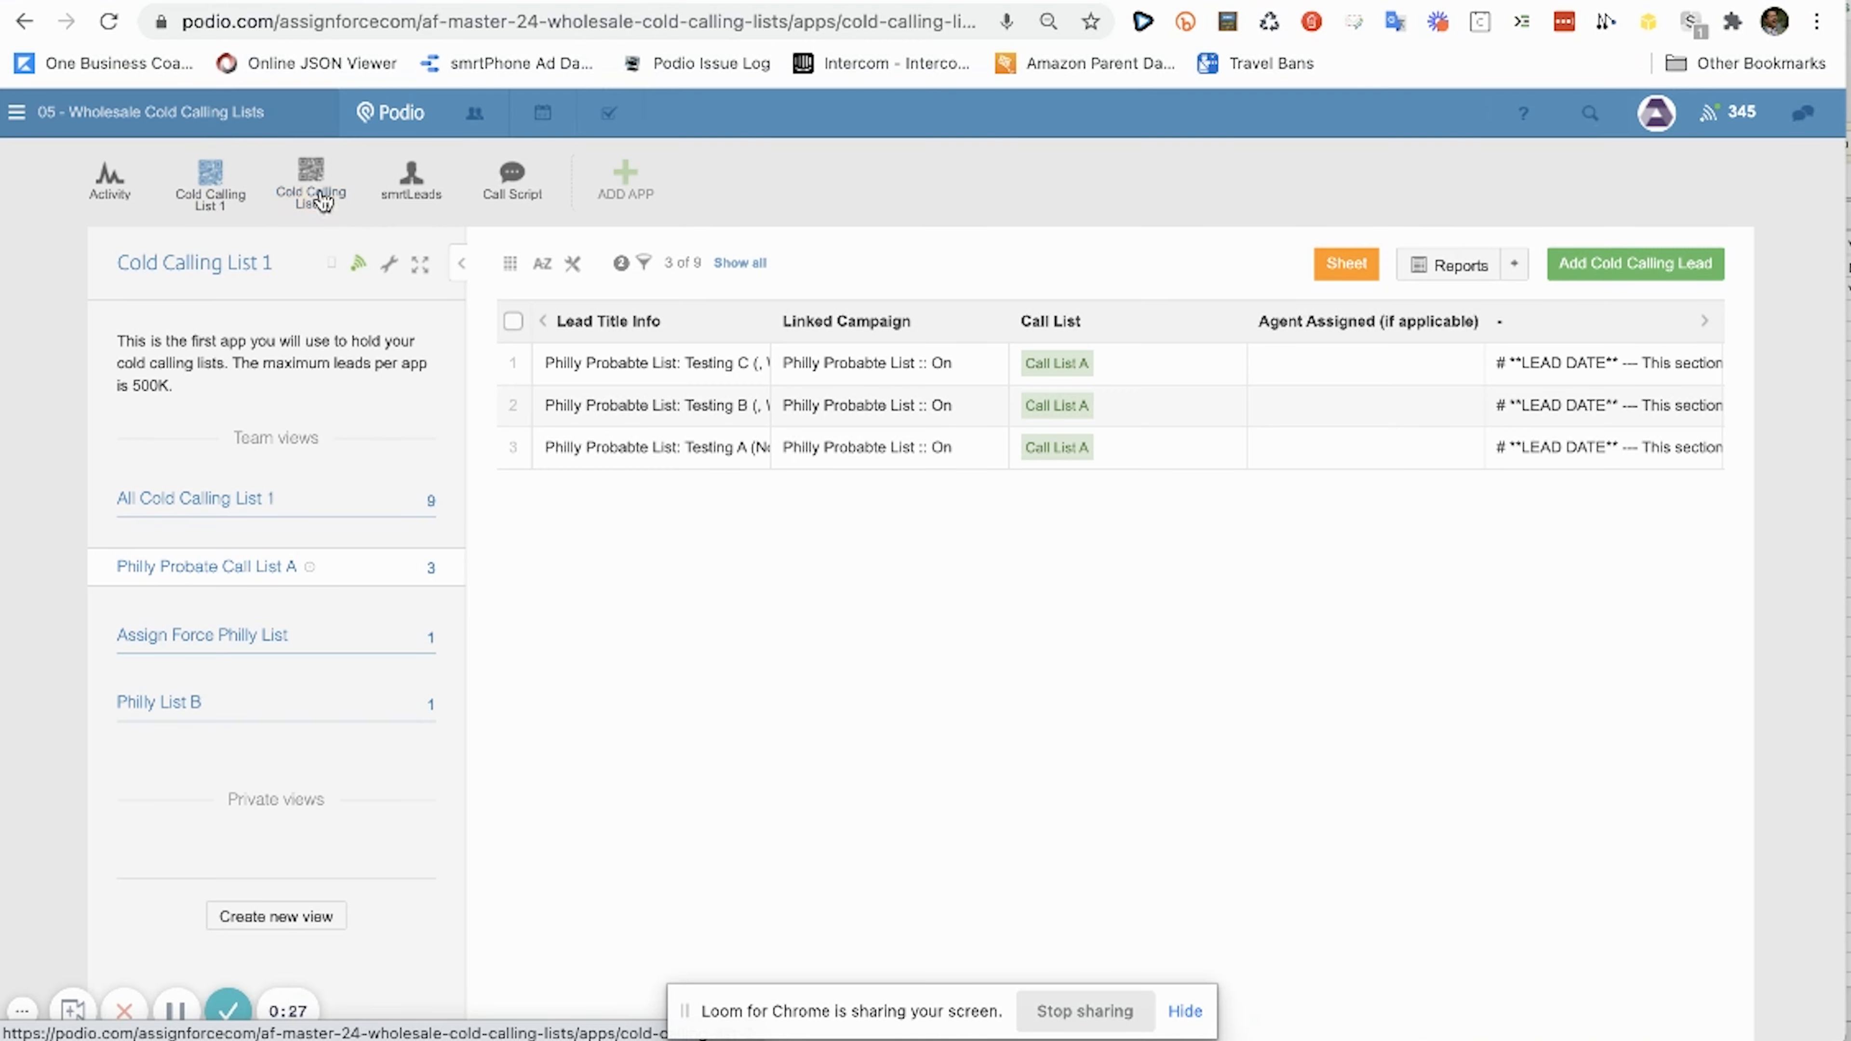
{"action": "left_click", "coordinate": [218, 205]}
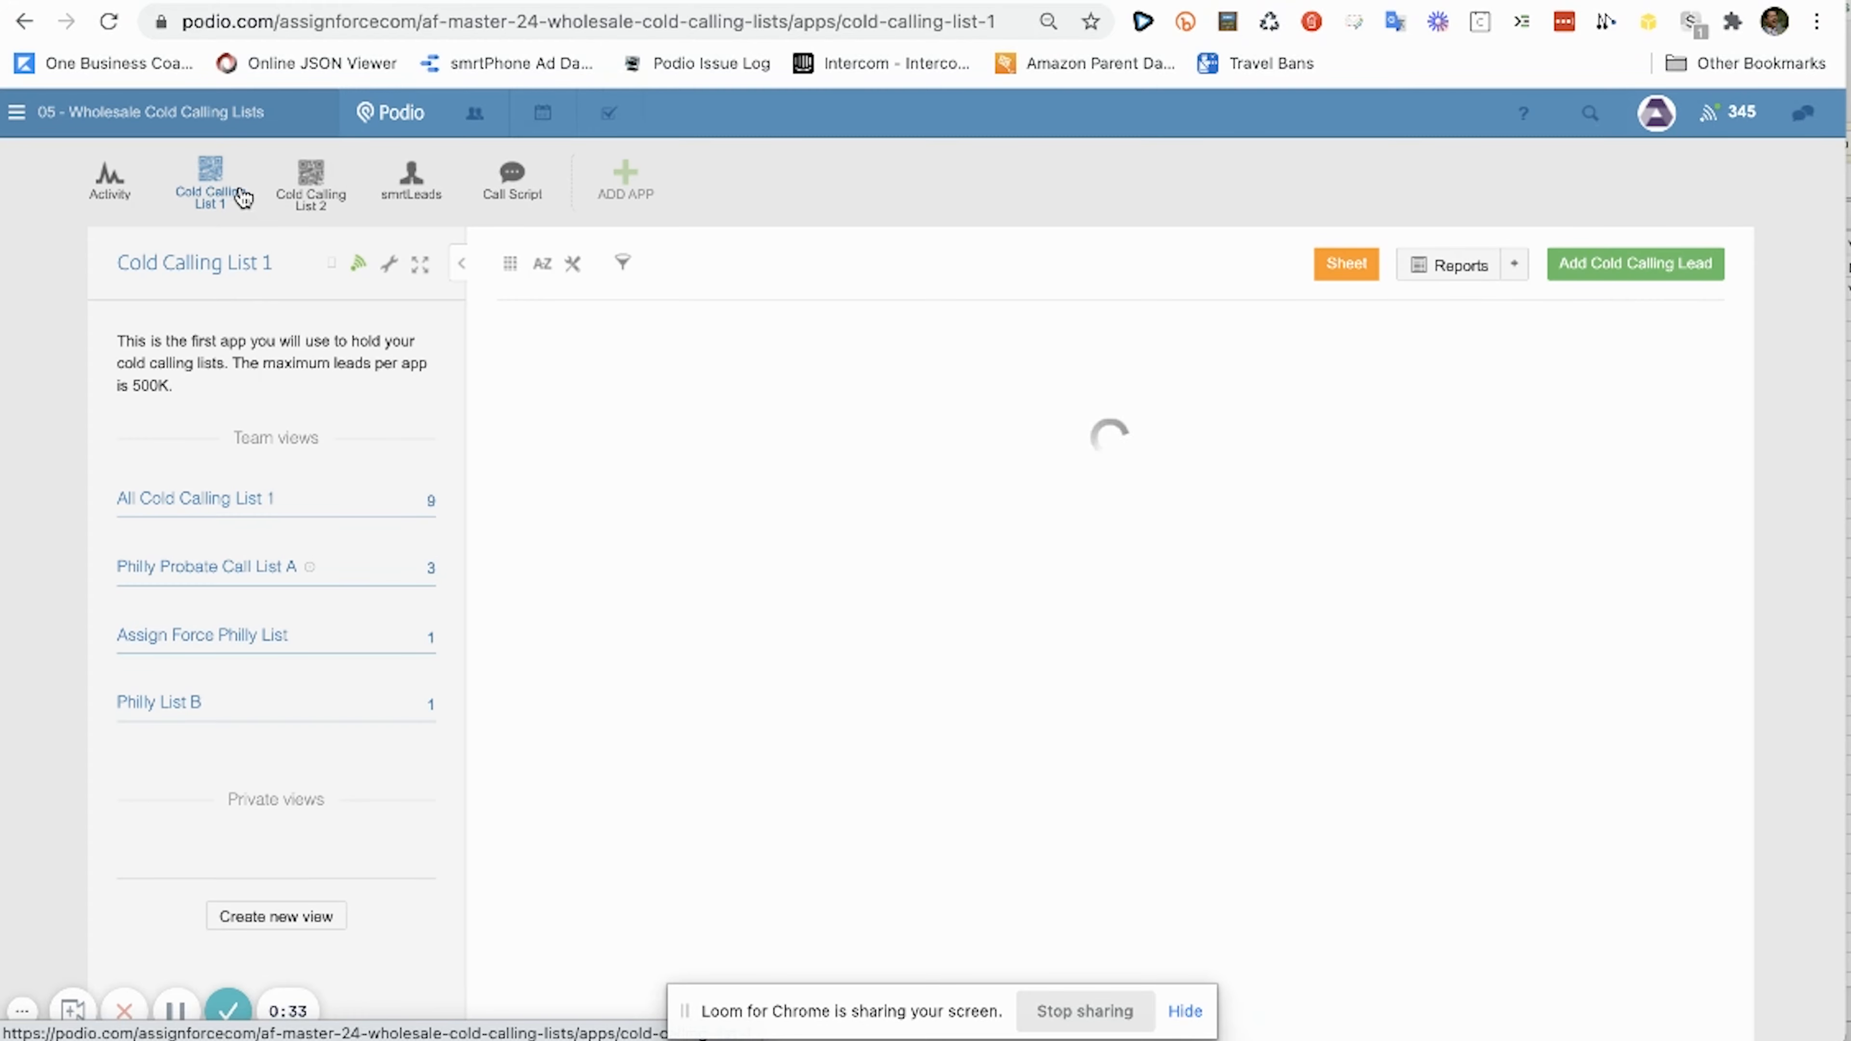
{"action": "left_click", "coordinate": [392, 271]}
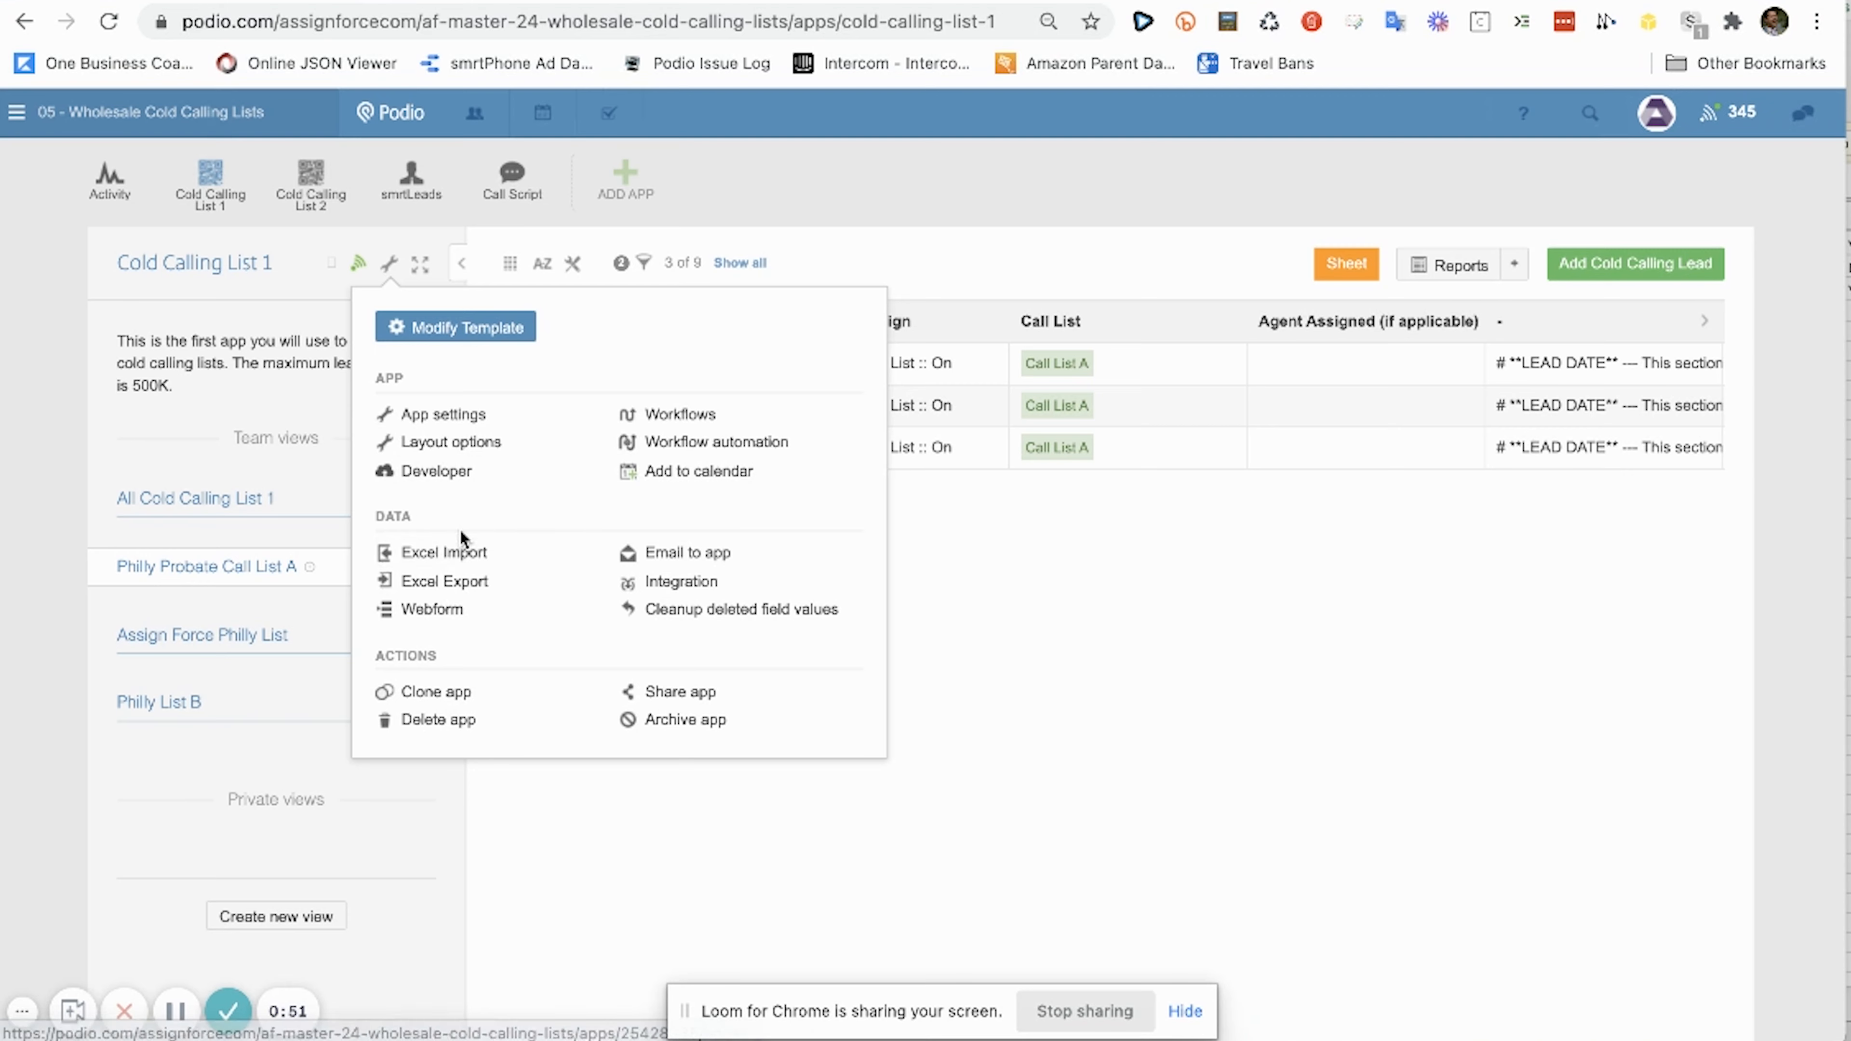
{"action": "left_click", "coordinate": [453, 554]}
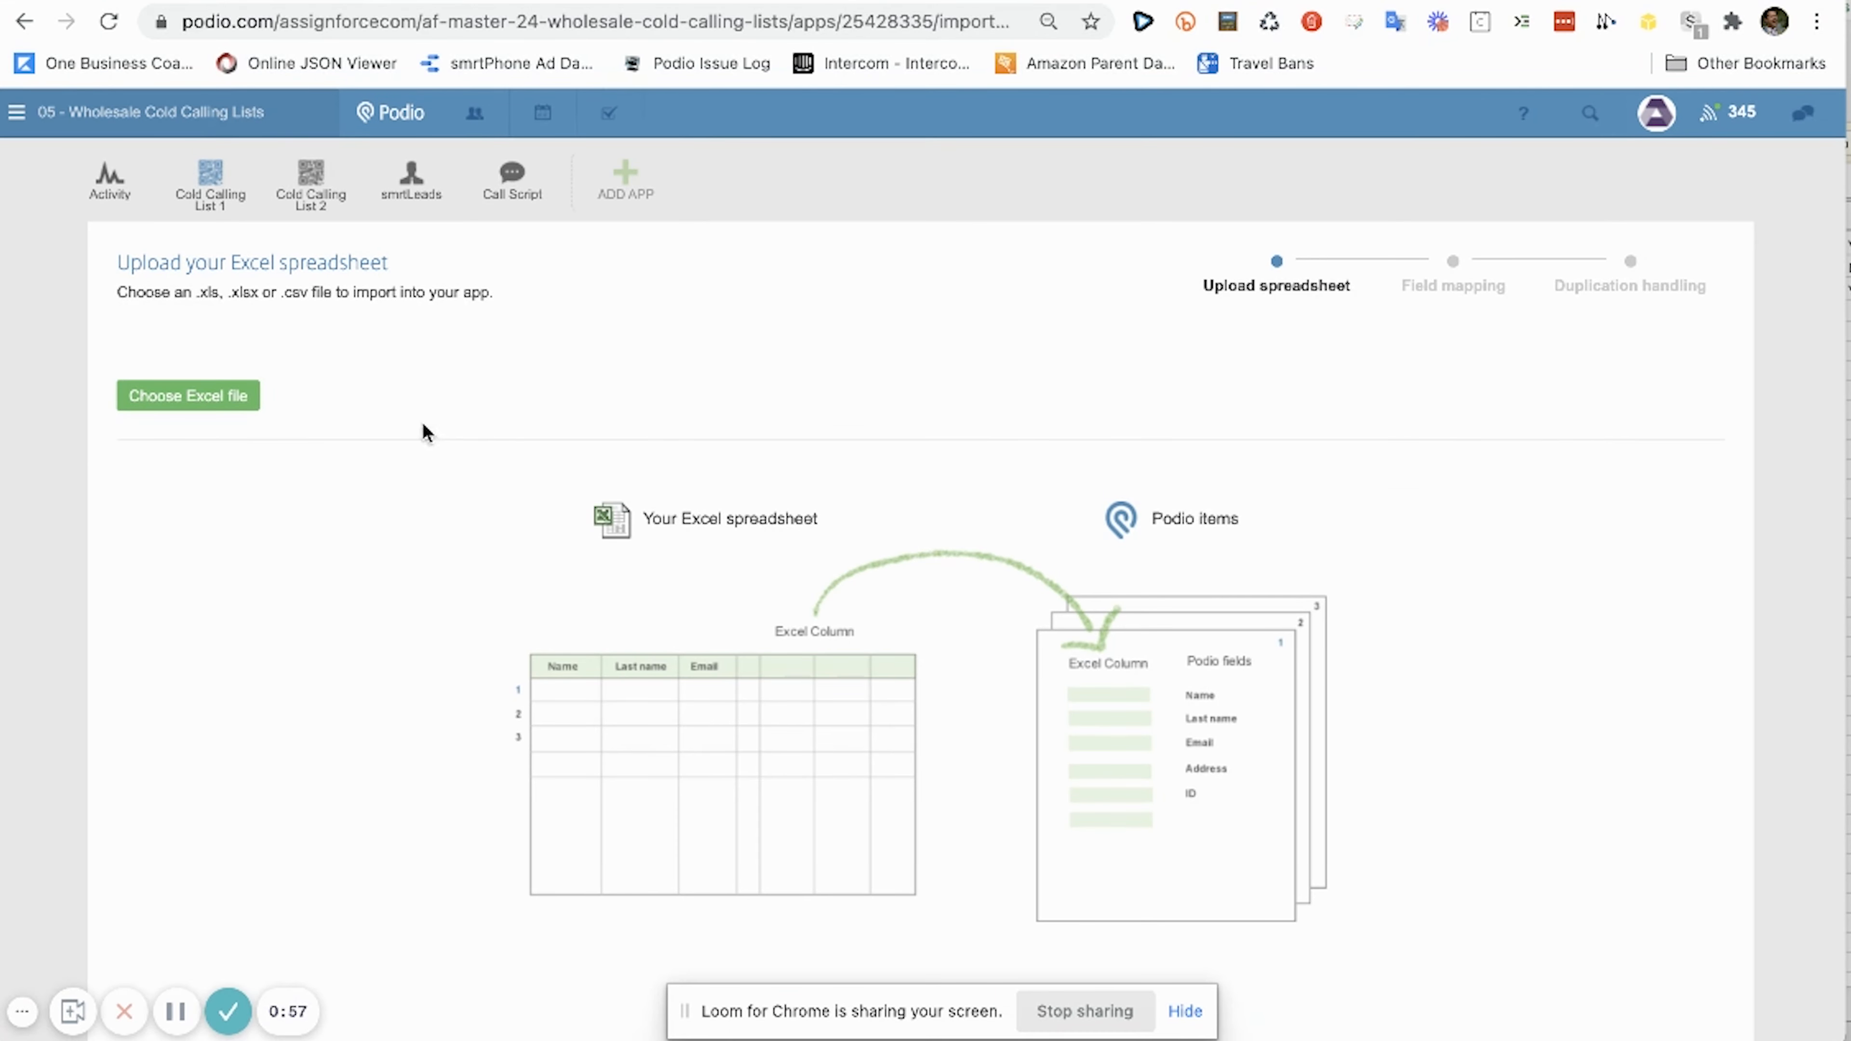
- Upload Assign Force Cold Calling Upload Template.xlsx from the Assign Force folder on the Desktop as the import spreadsheet
{"action": "left_click", "coordinate": [222, 394]}
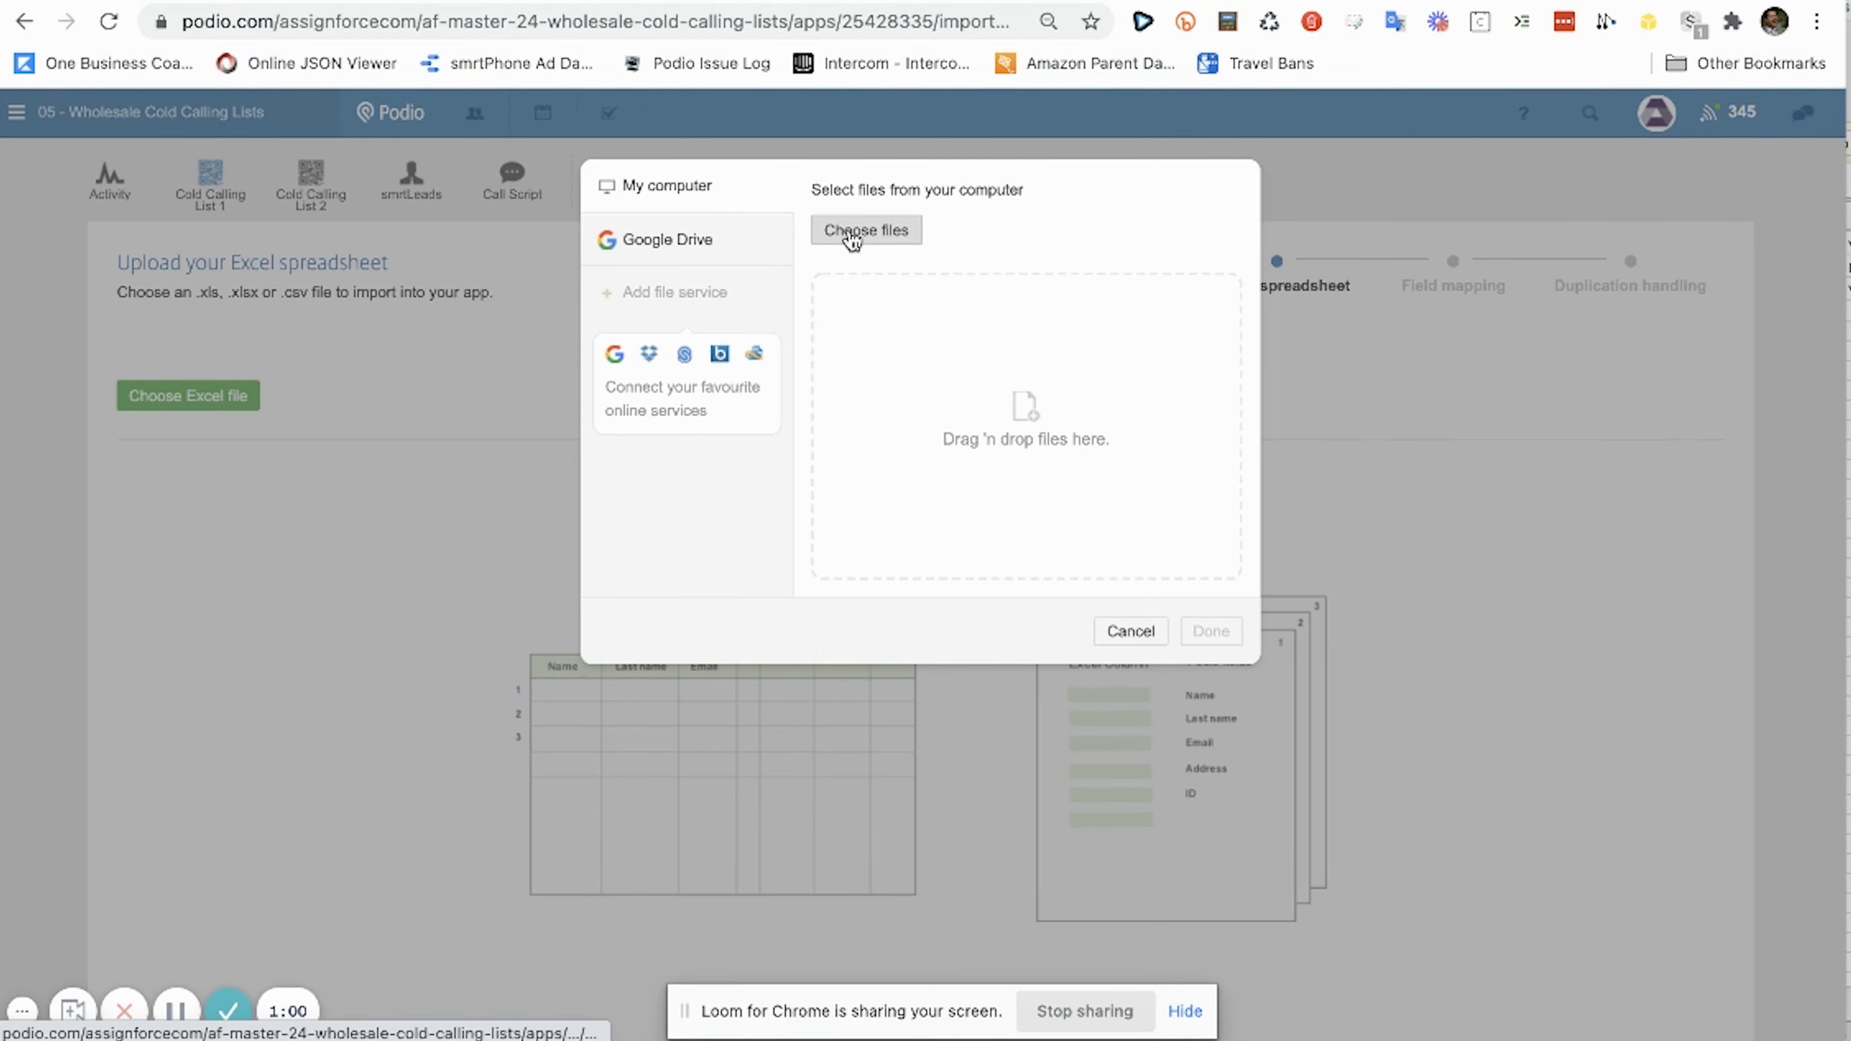
{"action": "left_click", "coordinate": [849, 229]}
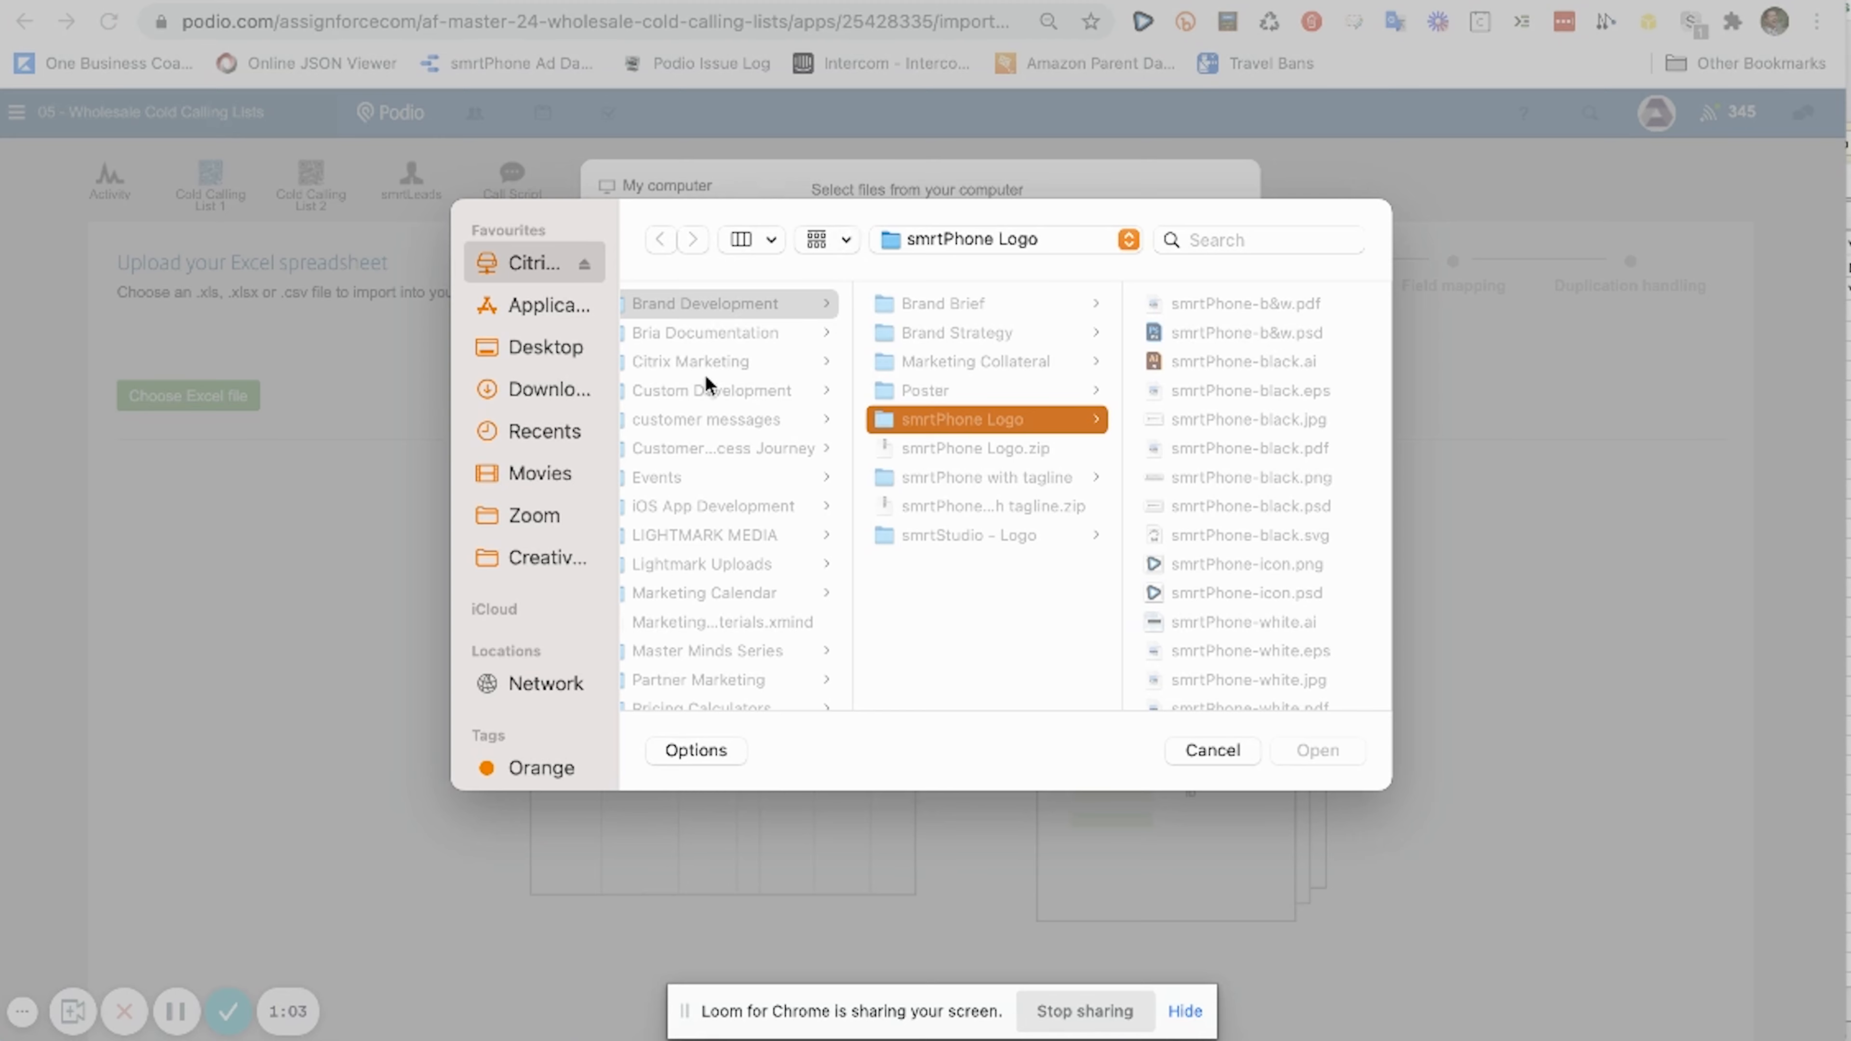
{"action": "left_click", "coordinate": [554, 357]}
{"action": "left_click", "coordinate": [693, 420]}
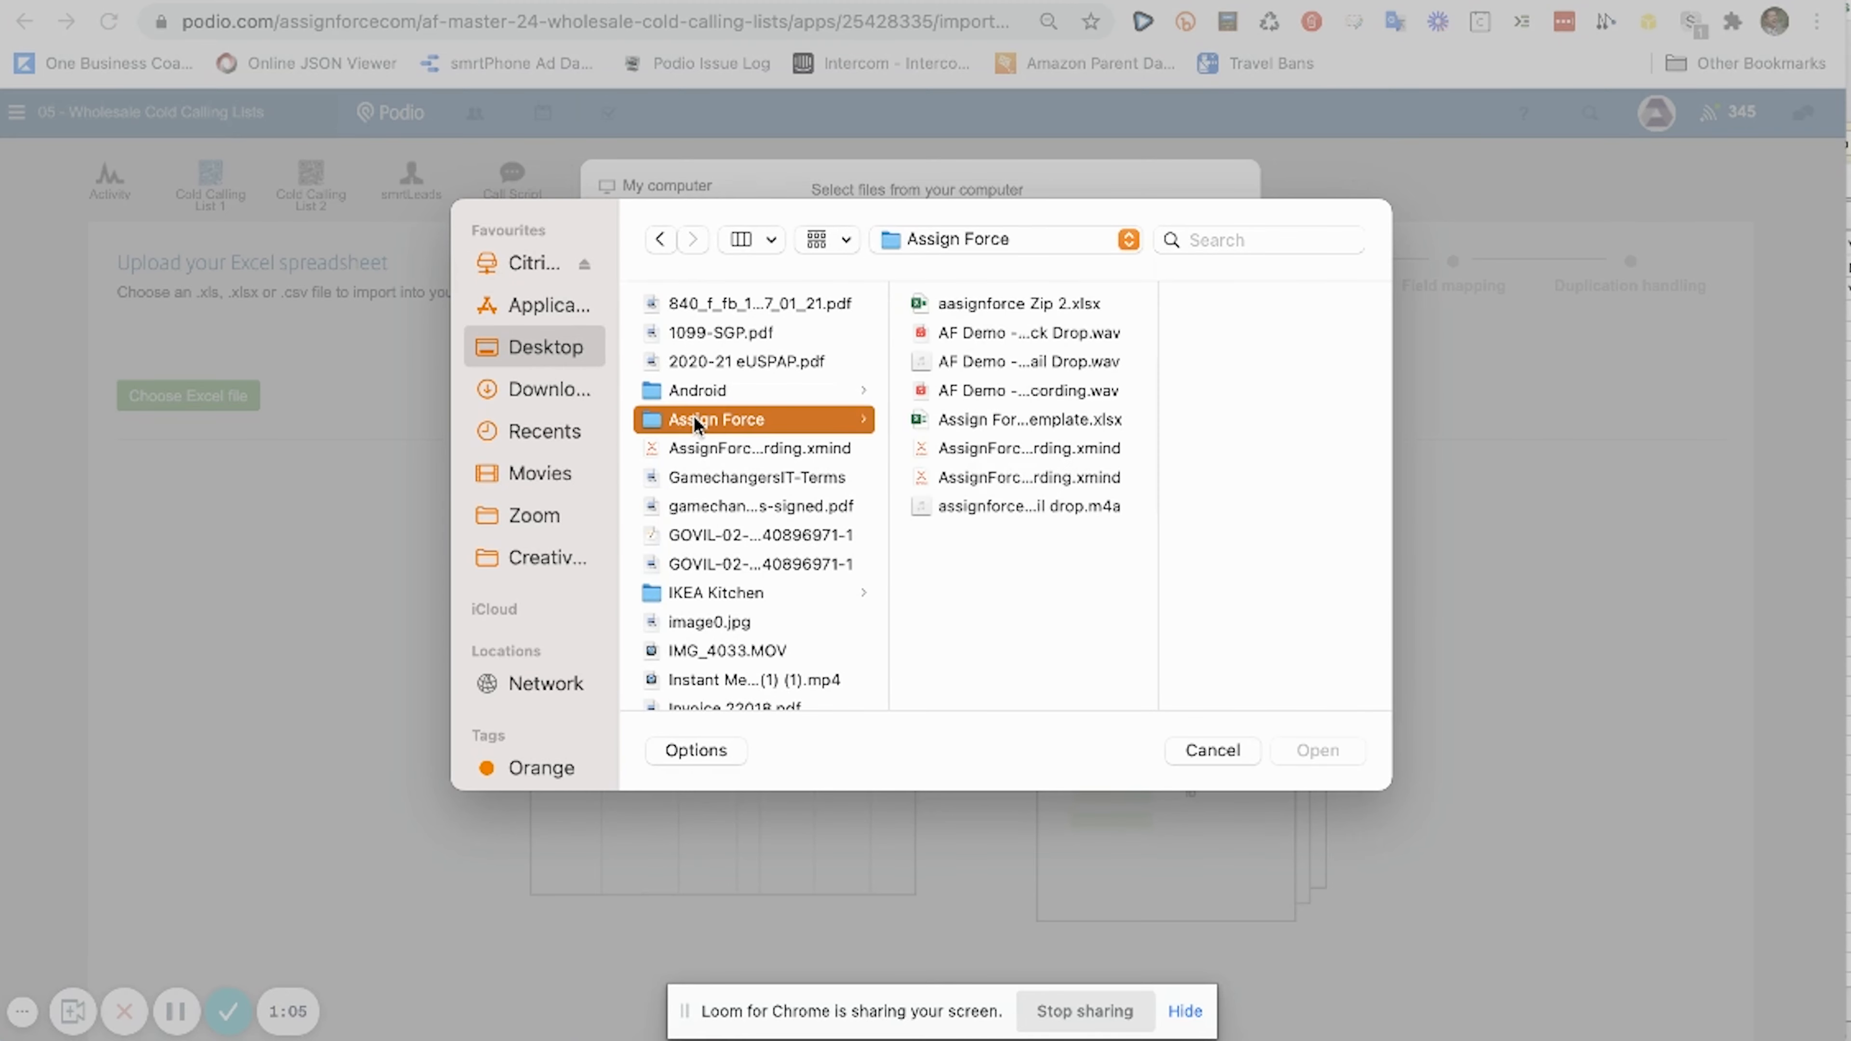
{"action": "left_click", "coordinate": [979, 418]}
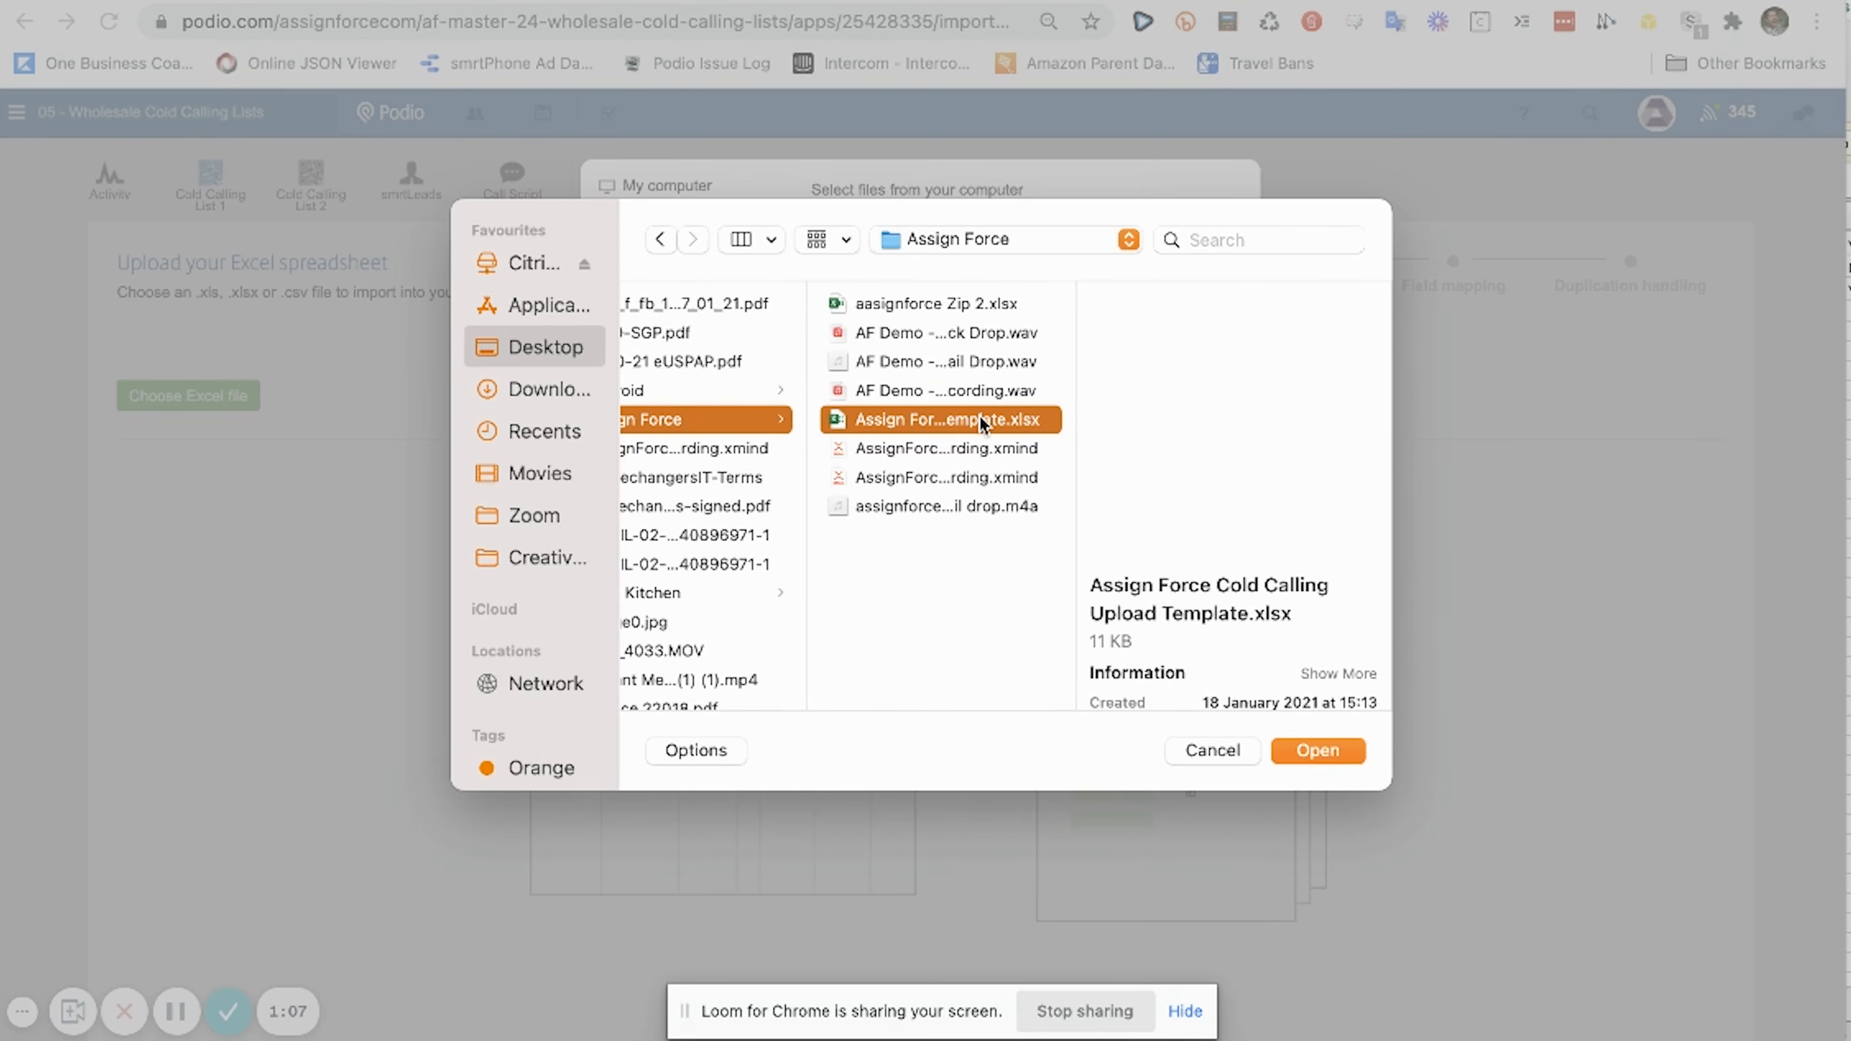
{"action": "double_click", "coordinate": [979, 418]}
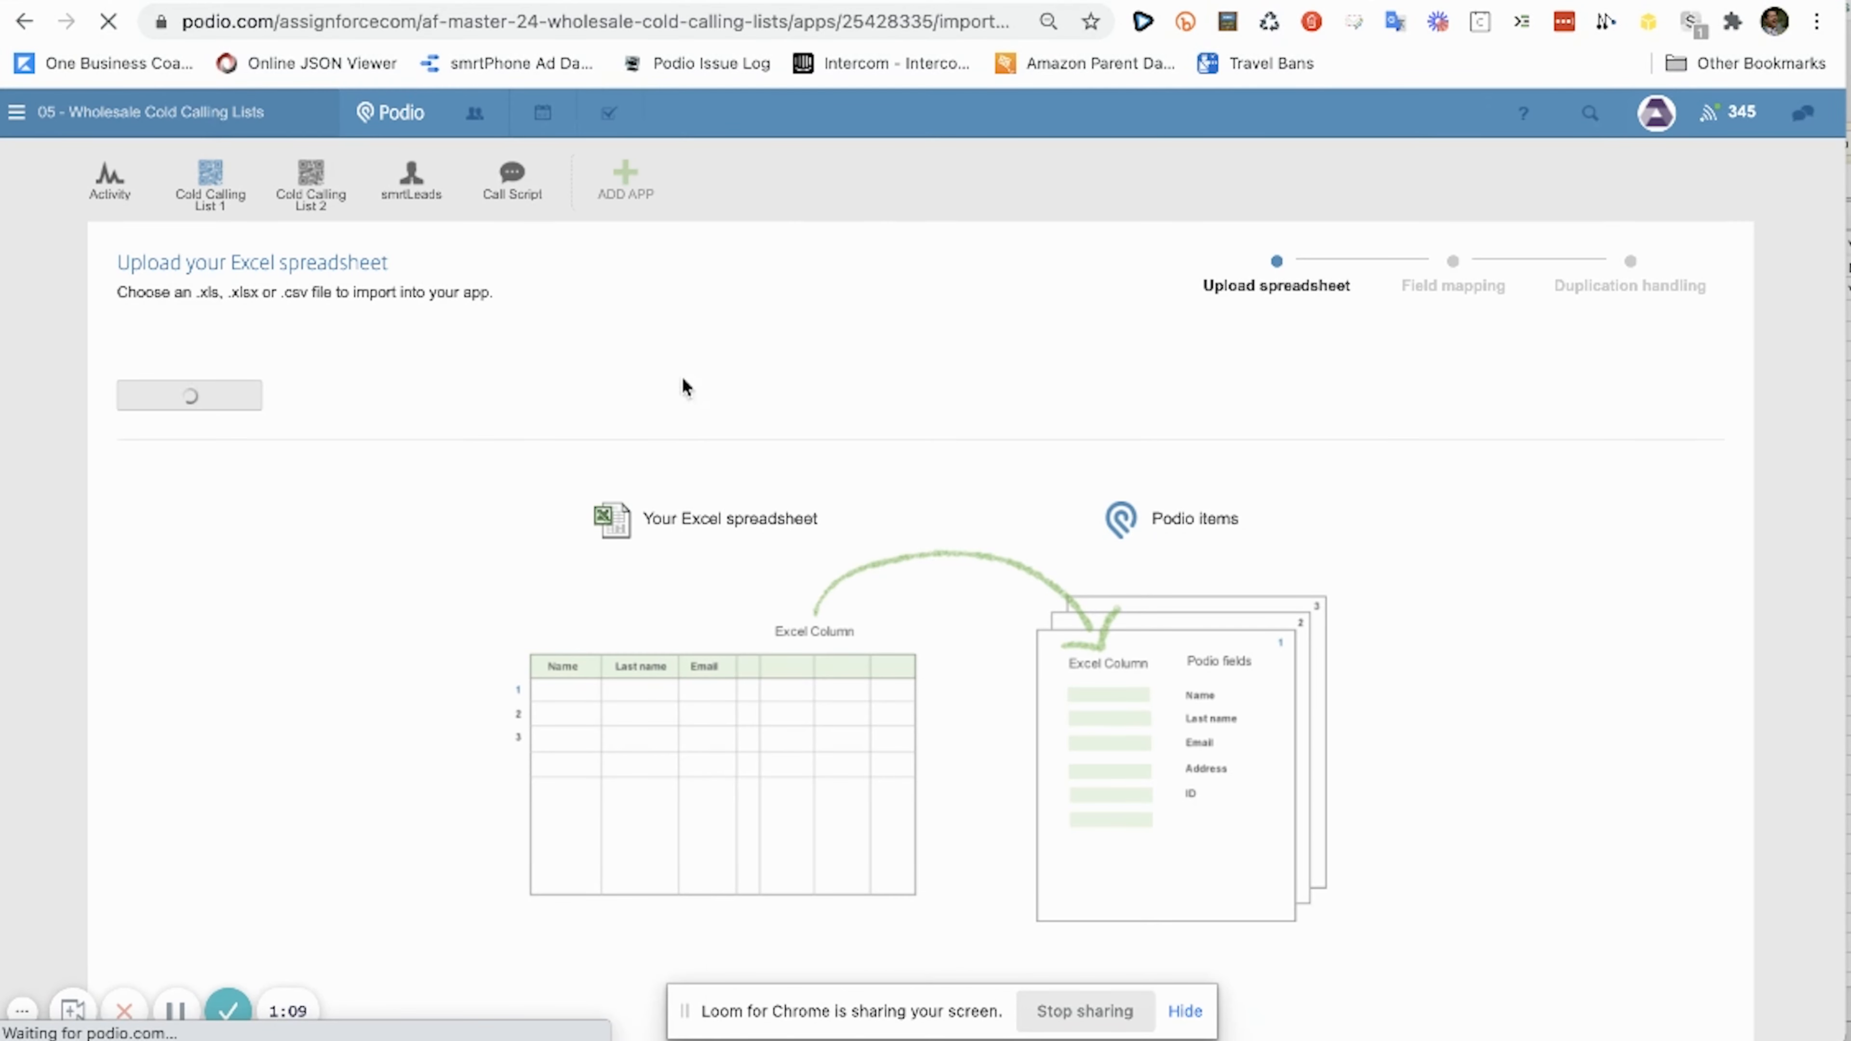
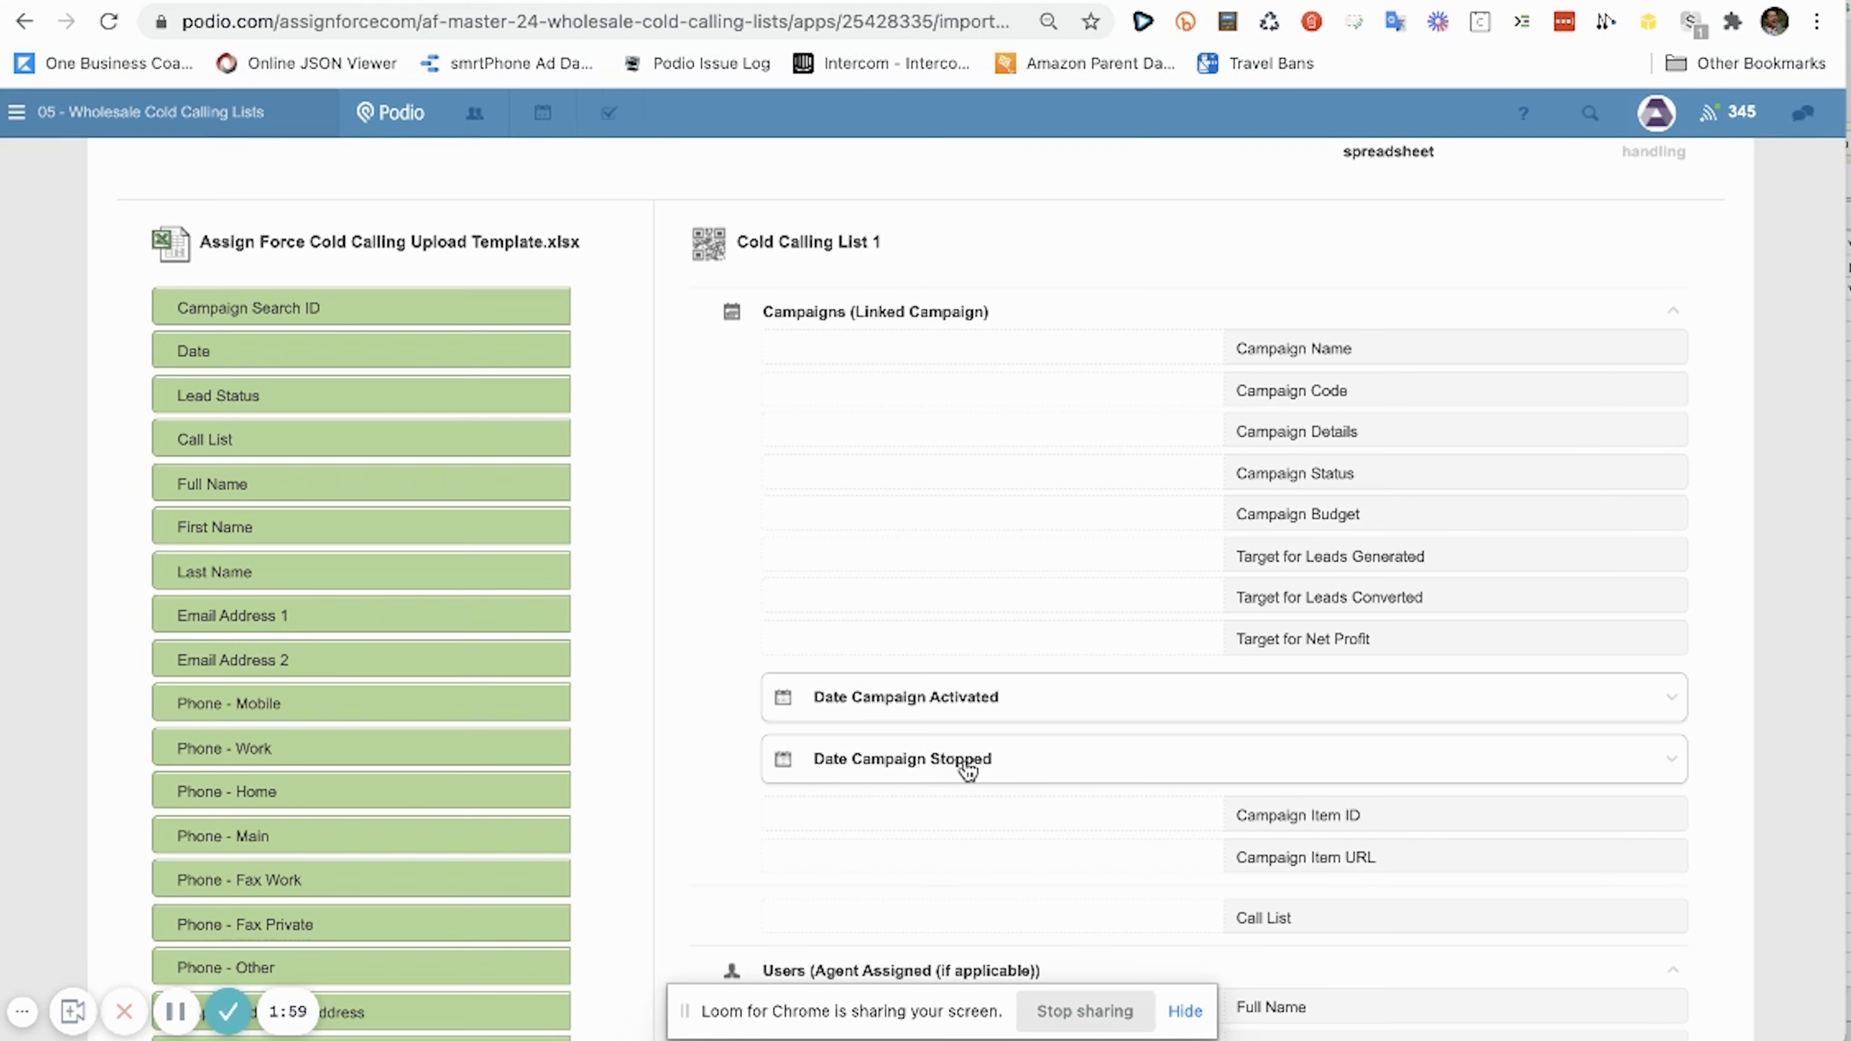
- Map the Campaign Search ID column to Campaign Item ID under the linked Campaigns section, and collapse that section
{"action": "left_click_drag", "start_coordinate": [310, 307], "coordinate": [920, 828]}
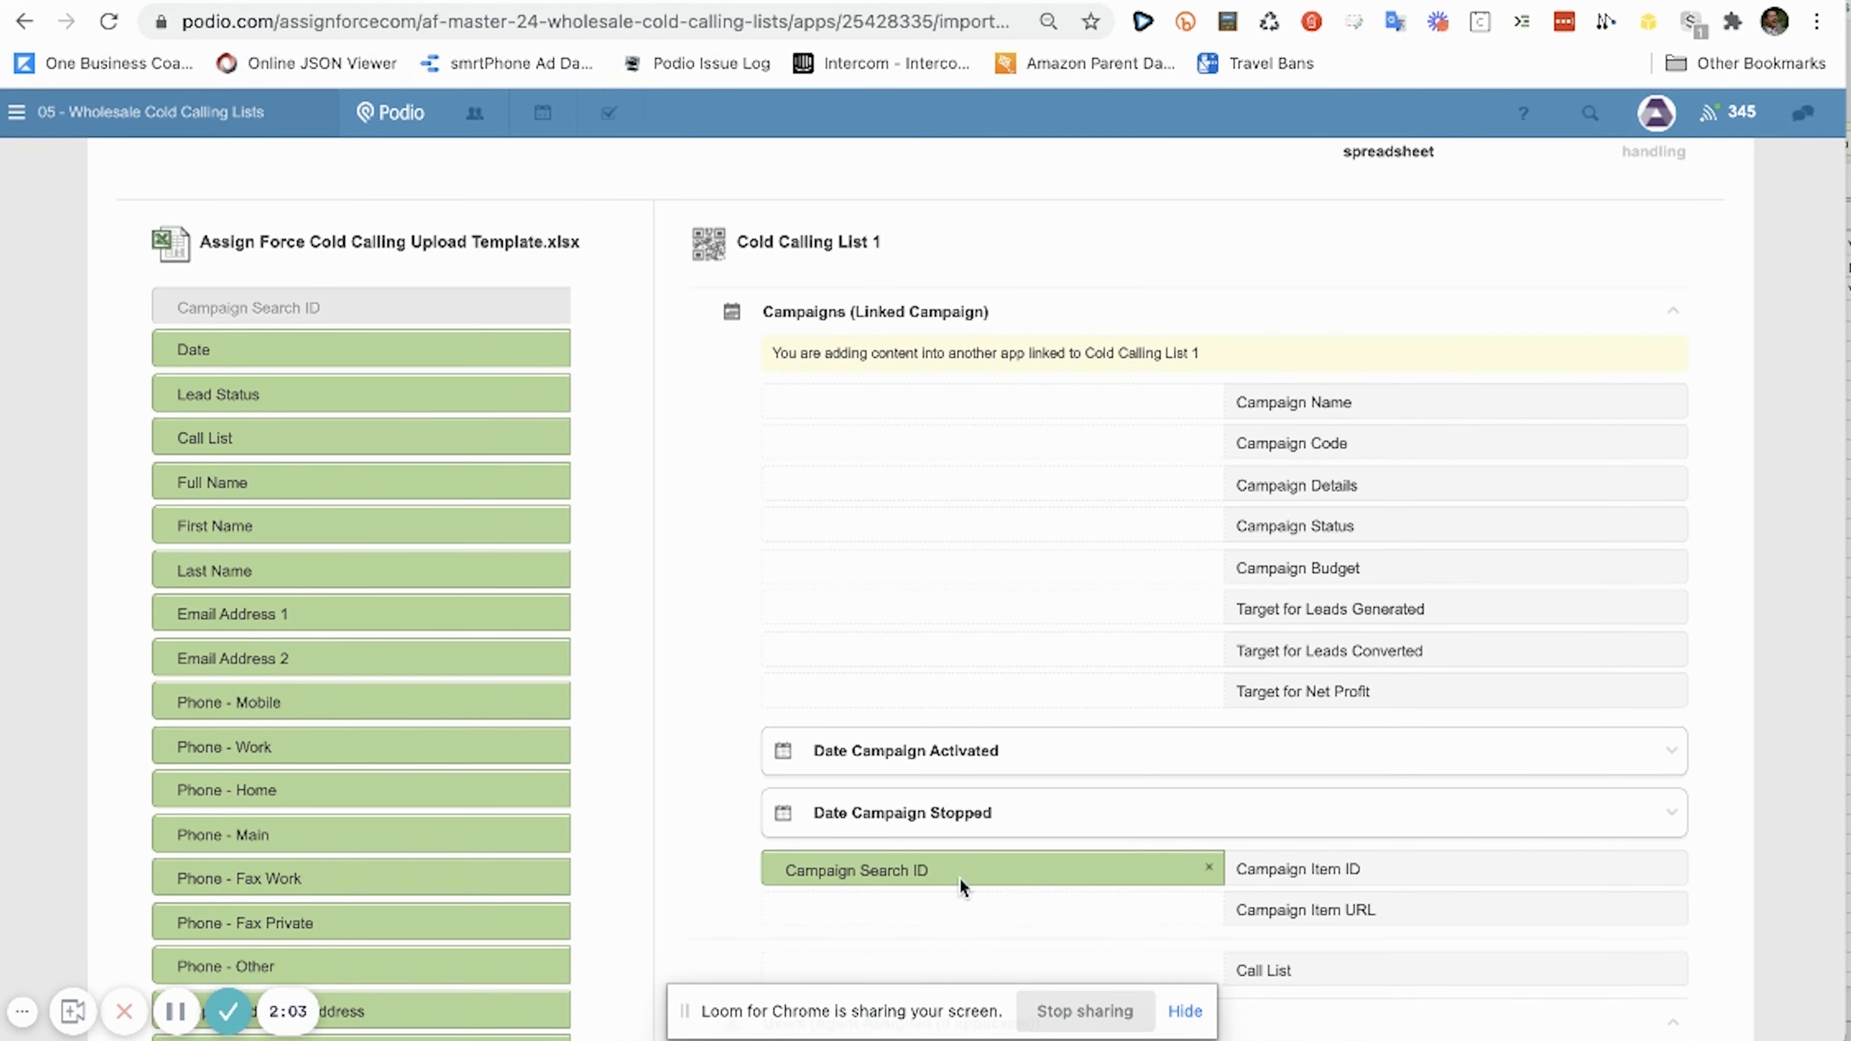
{"action": "left_click_drag", "start_coordinate": [777, 354], "coordinate": [1173, 354]}
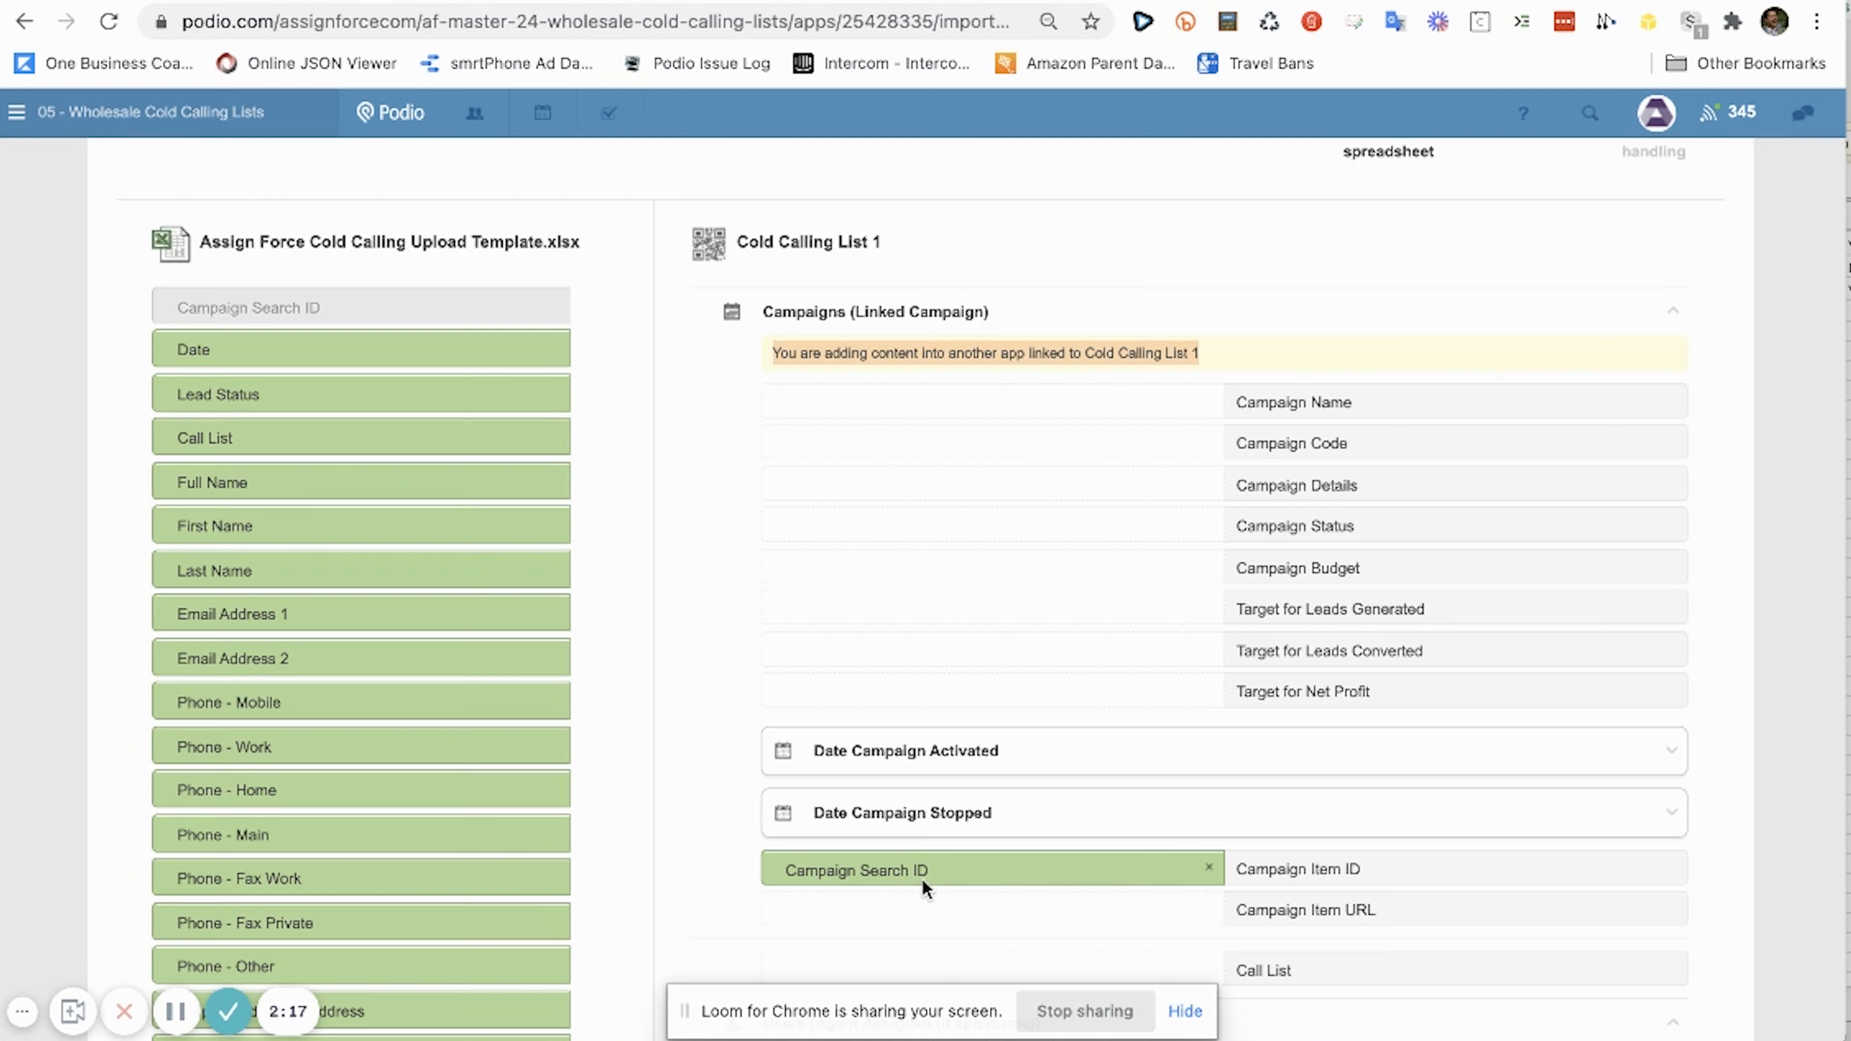
{"action": "left_click", "coordinate": [885, 334]}
- Map the Call List column to the Call List field and collapse the Users (Agent Assigned) section
{"action": "scroll", "coordinate": [921, 390], "scroll_direction": "down", "scroll_amount": 1}
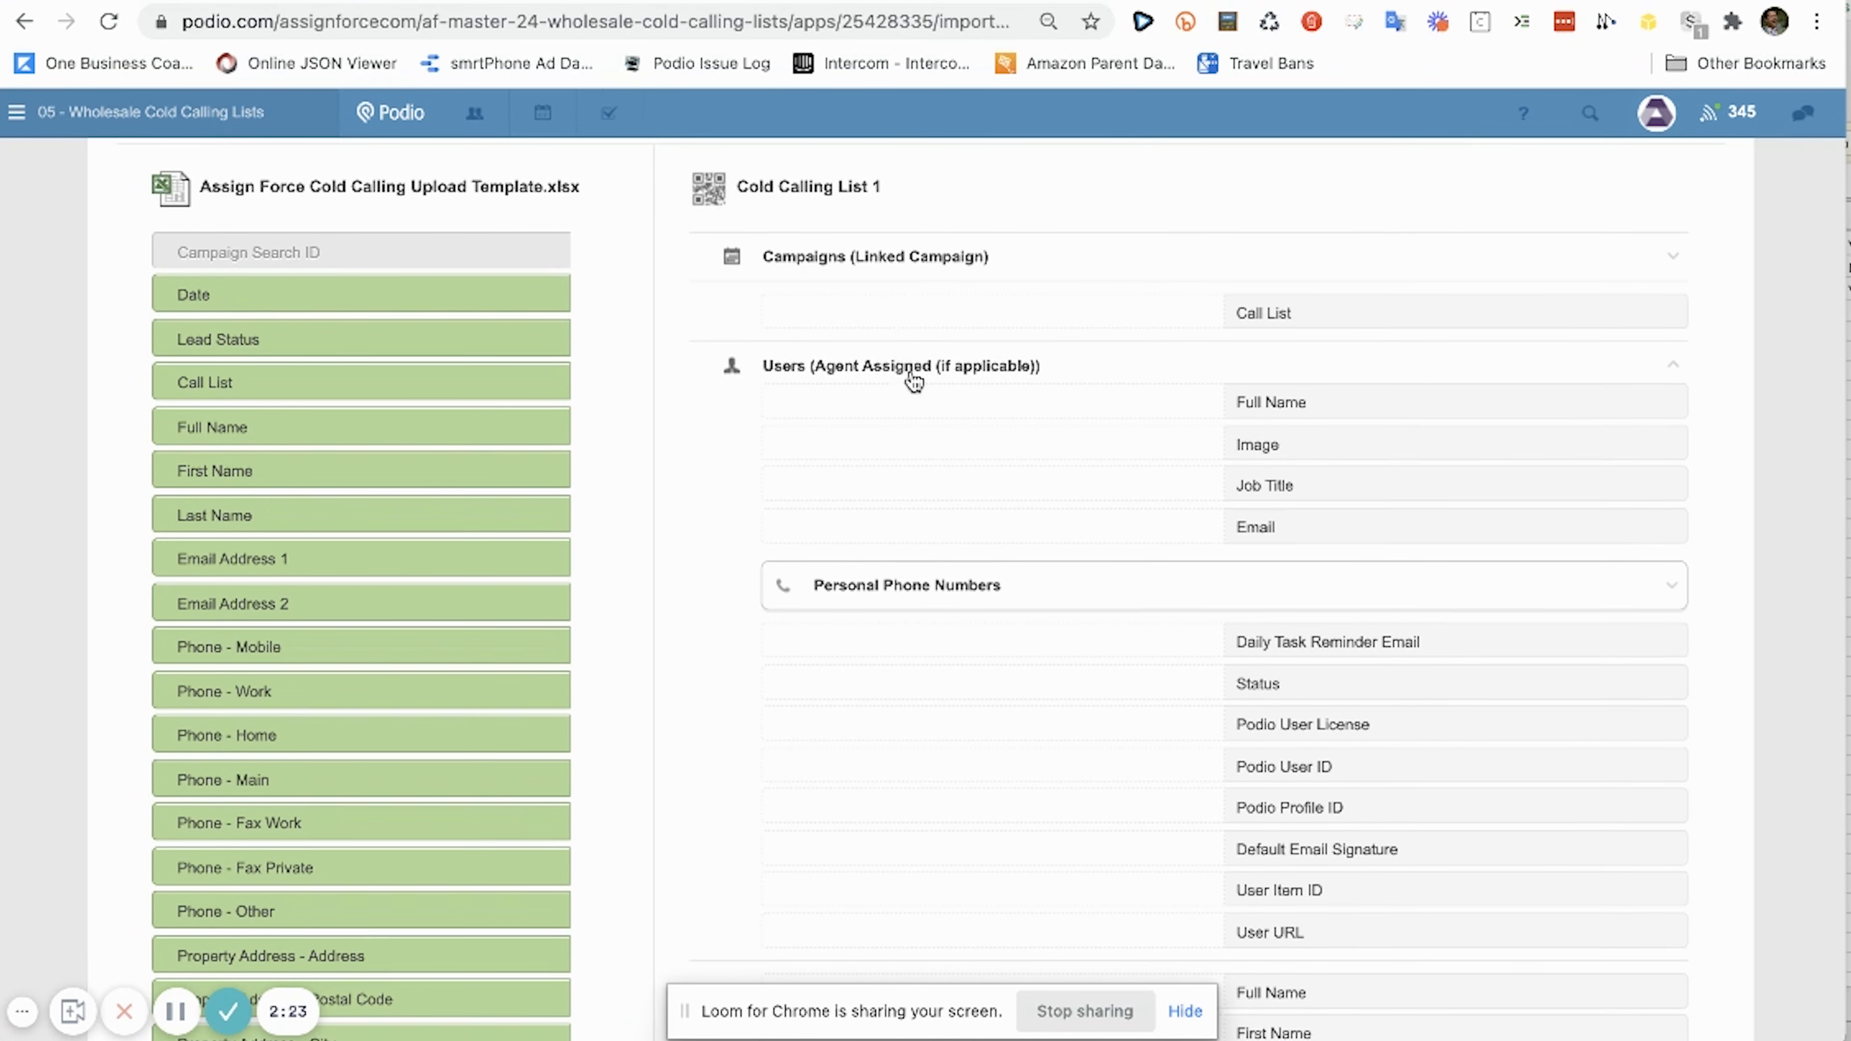
{"action": "left_click_drag", "start_coordinate": [343, 386], "coordinate": [941, 310]}
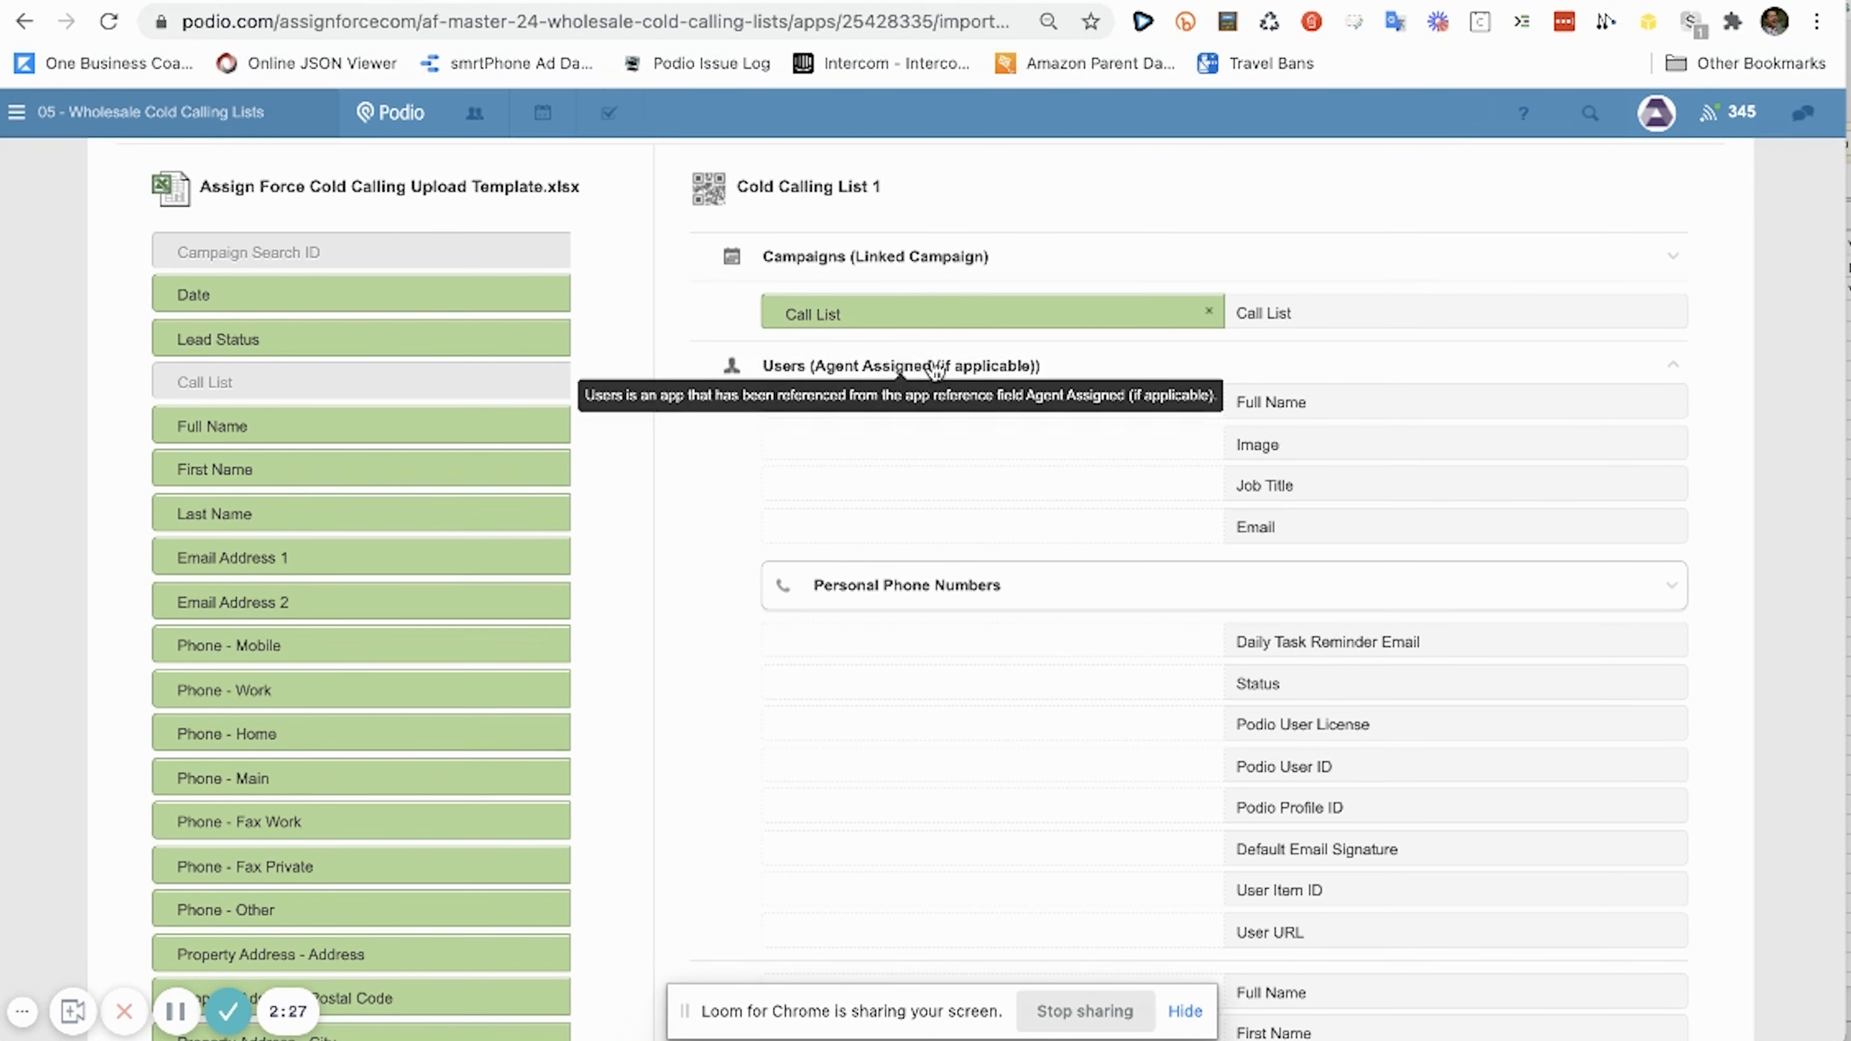
{"action": "left_click", "coordinate": [914, 366]}
{"action": "left_click", "coordinate": [914, 368]}
{"action": "scroll", "coordinate": [921, 526], "scroll_direction": "down", "scroll_amount": 2}
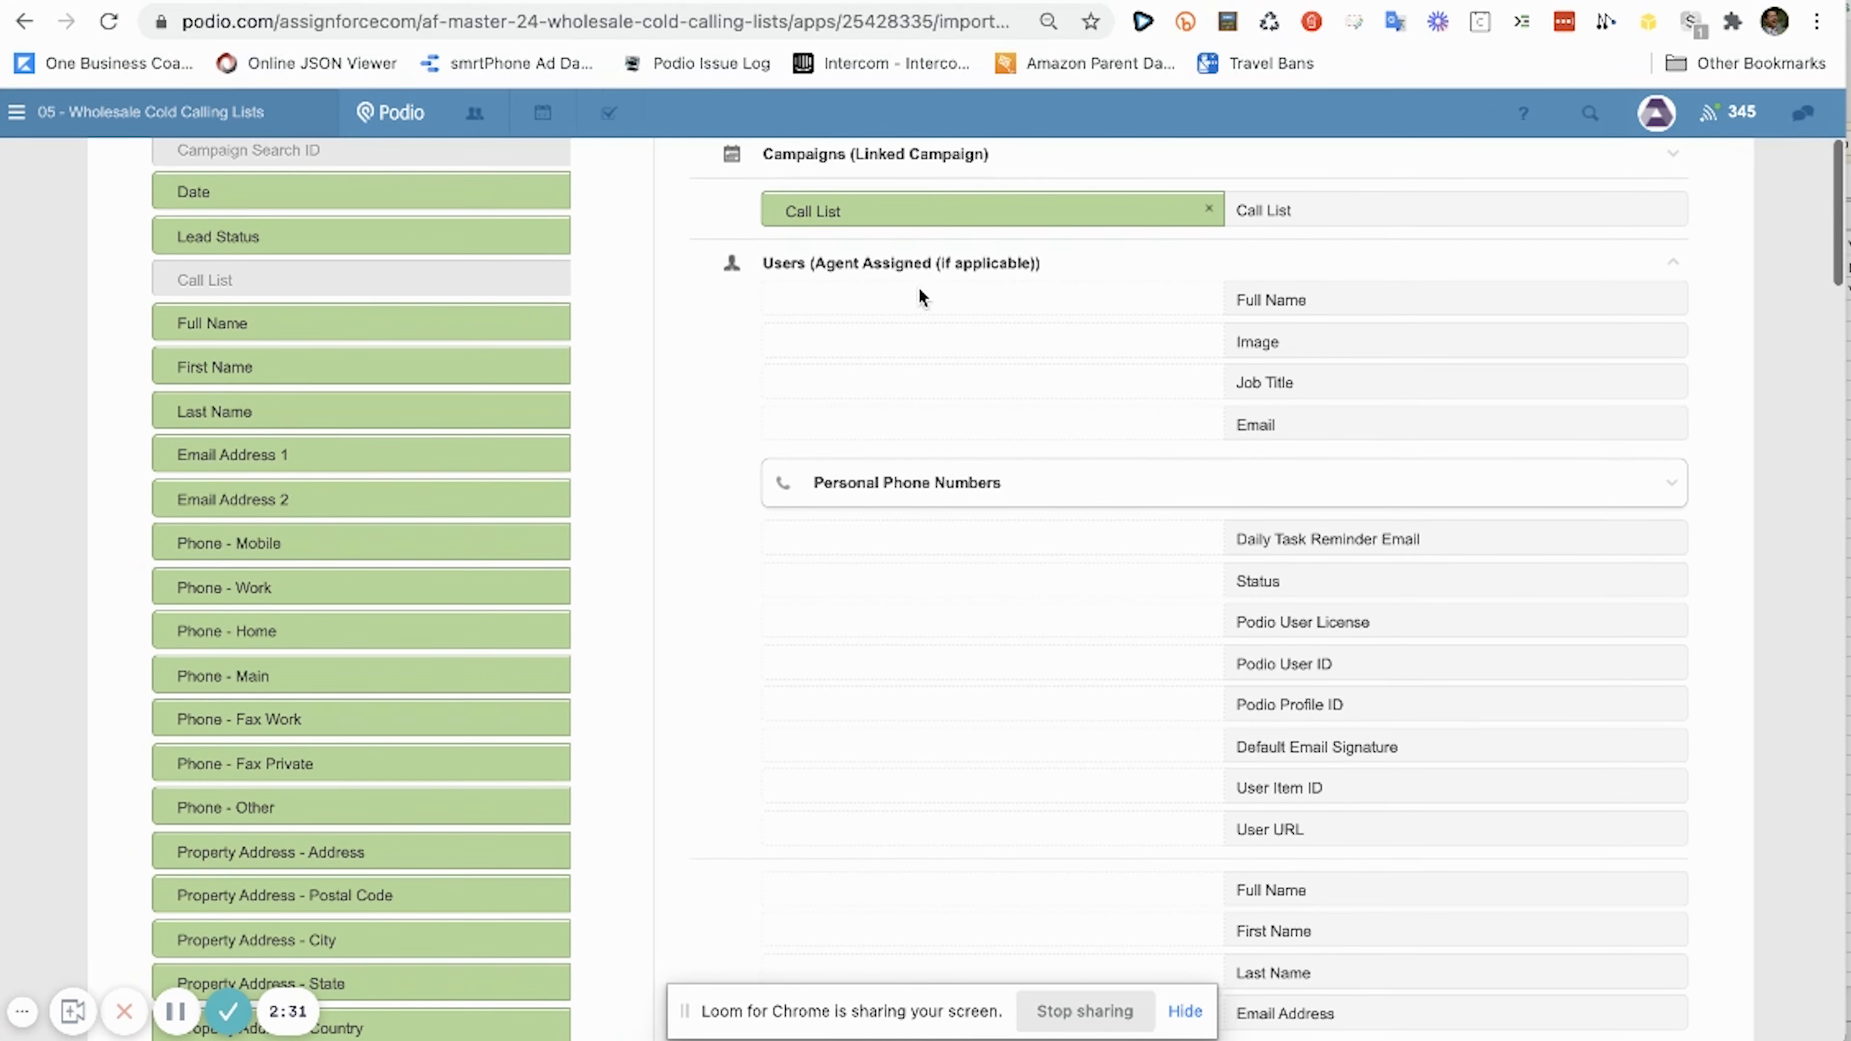
{"action": "left_click", "coordinate": [912, 264]}
{"action": "scroll", "coordinate": [921, 456], "scroll_direction": "down", "scroll_amount": 1}
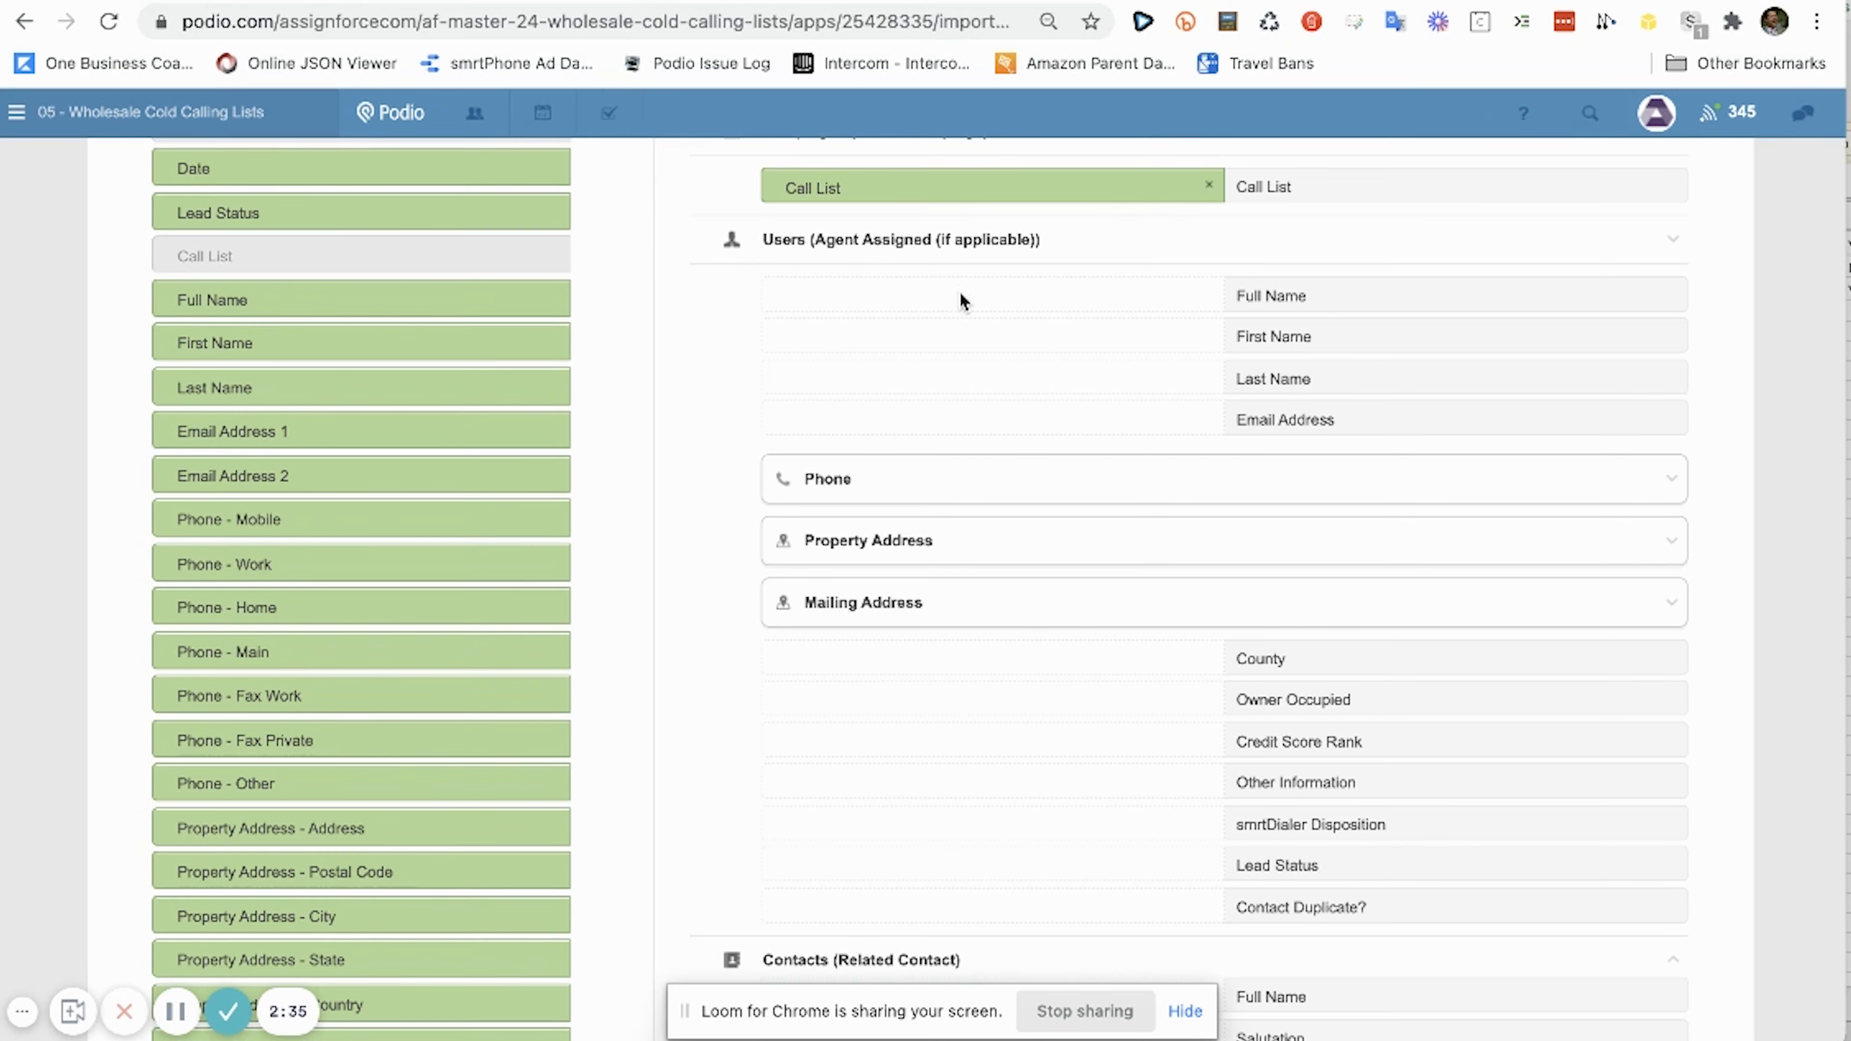
- Map the Full Name, First Name, Last Name and Email Address 1 columns to the lead's matching name and email fields
{"action": "scroll", "coordinate": [959, 313], "scroll_direction": "up", "scroll_amount": 1}
{"action": "left_click_drag", "start_coordinate": [431, 338], "coordinate": [1013, 337]}
{"action": "left_click_drag", "start_coordinate": [466, 369], "coordinate": [1057, 379]}
{"action": "left_click_drag", "start_coordinate": [565, 427], "coordinate": [1111, 425]}
{"action": "left_click_drag", "start_coordinate": [518, 458], "coordinate": [1113, 452]}
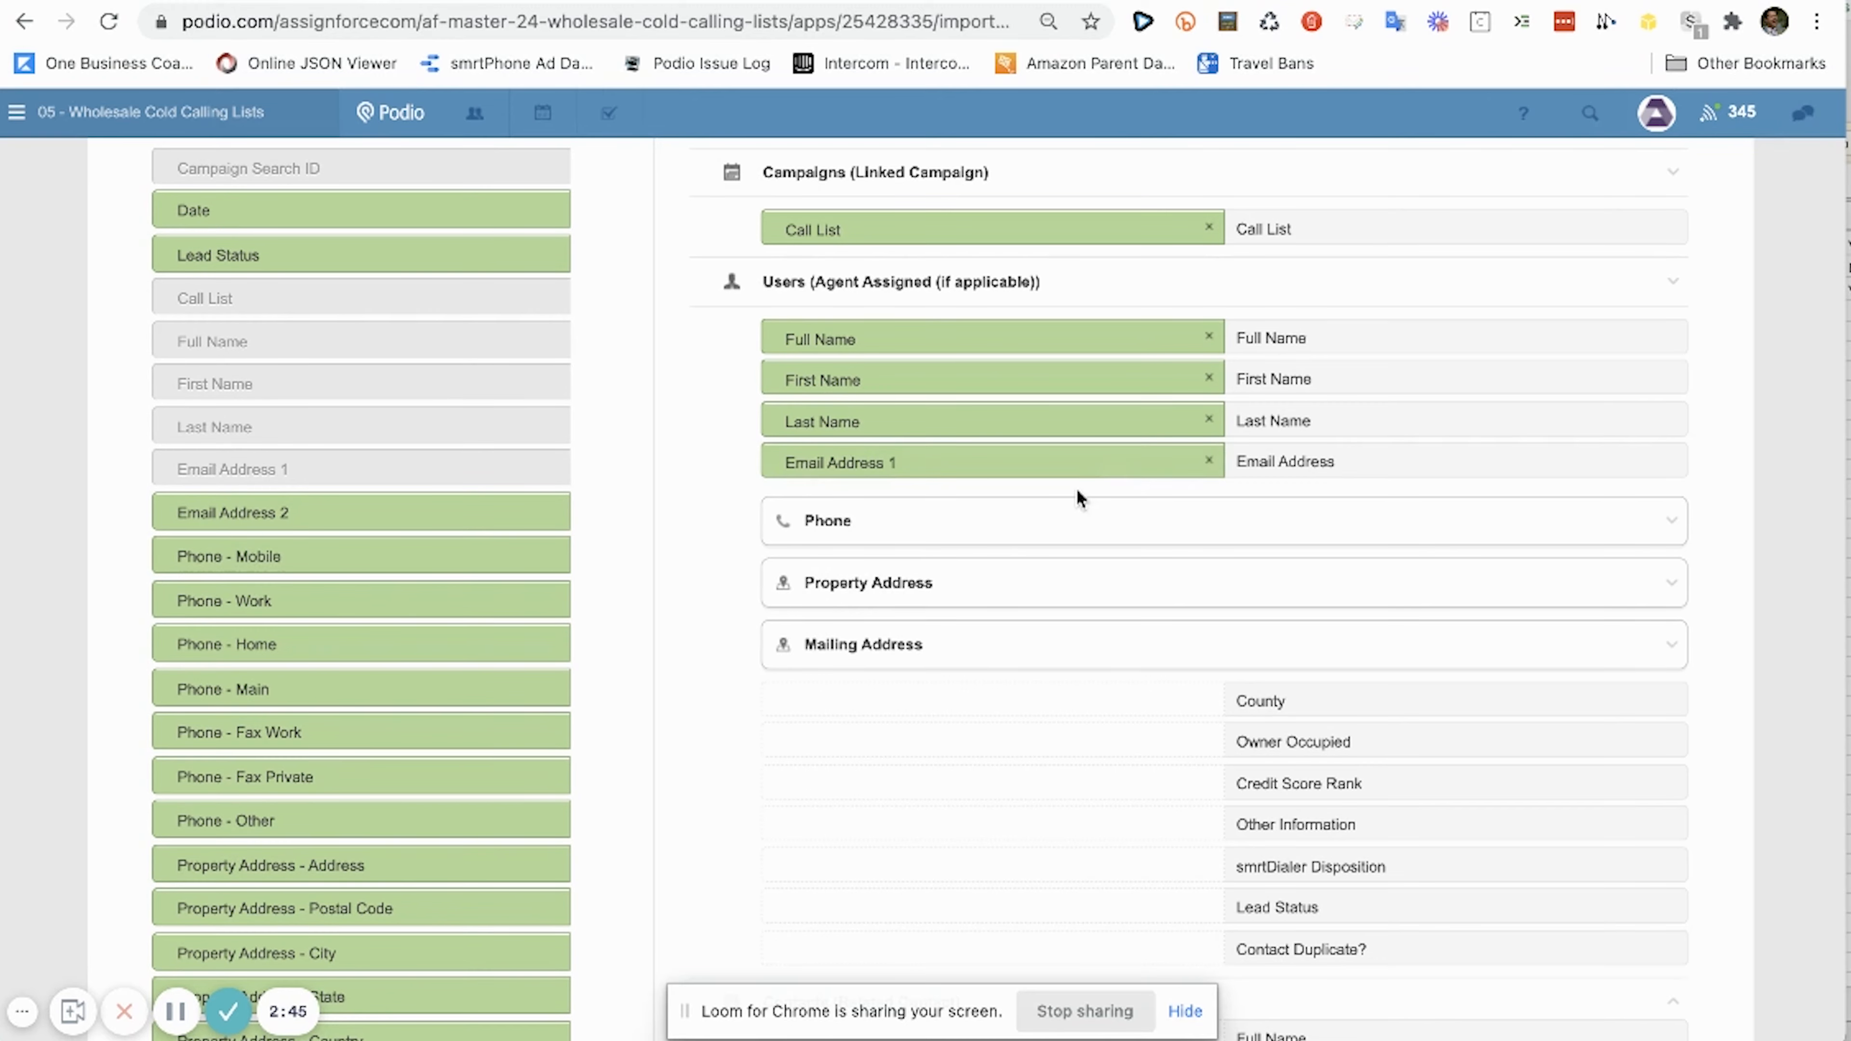
- Expand the Phone field and map the Phone - Mobile column to its first entry with the type mobile
{"action": "scroll", "coordinate": [1078, 492], "scroll_direction": "down", "scroll_amount": 1}
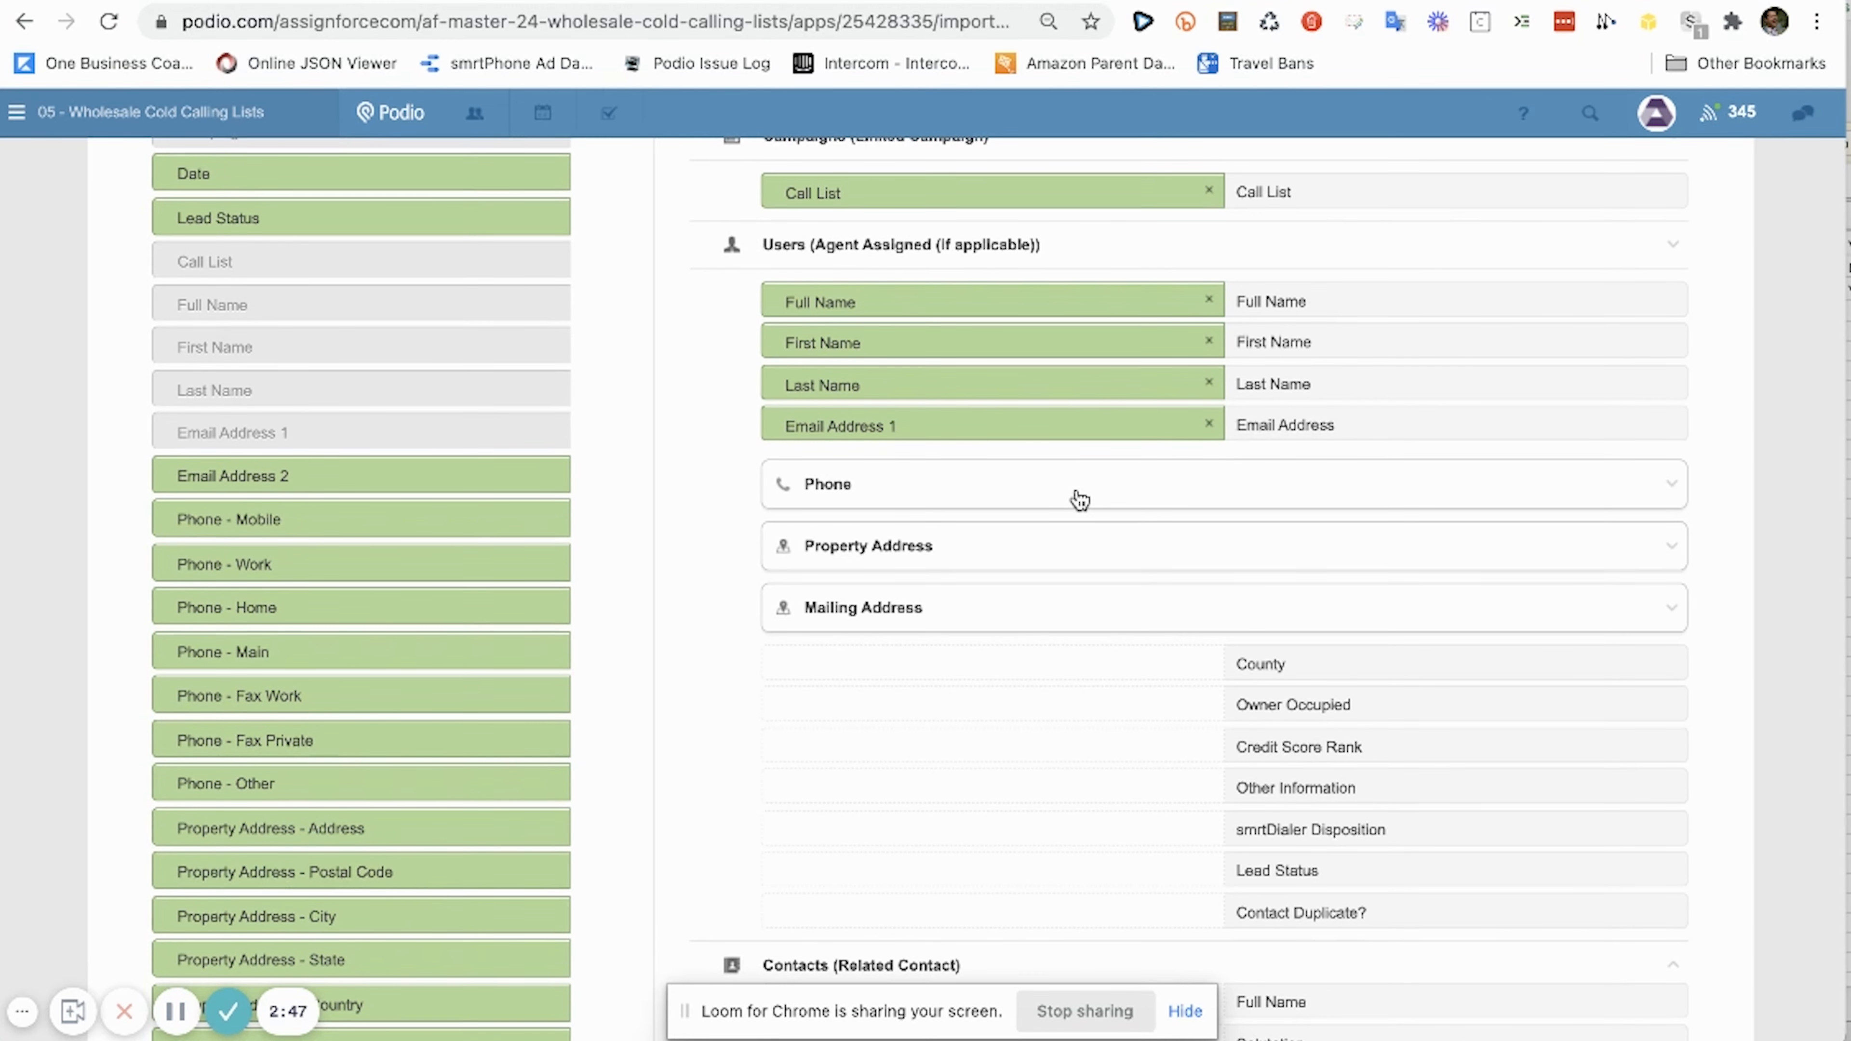
{"action": "scroll", "coordinate": [1081, 499], "scroll_direction": "down", "scroll_amount": 1}
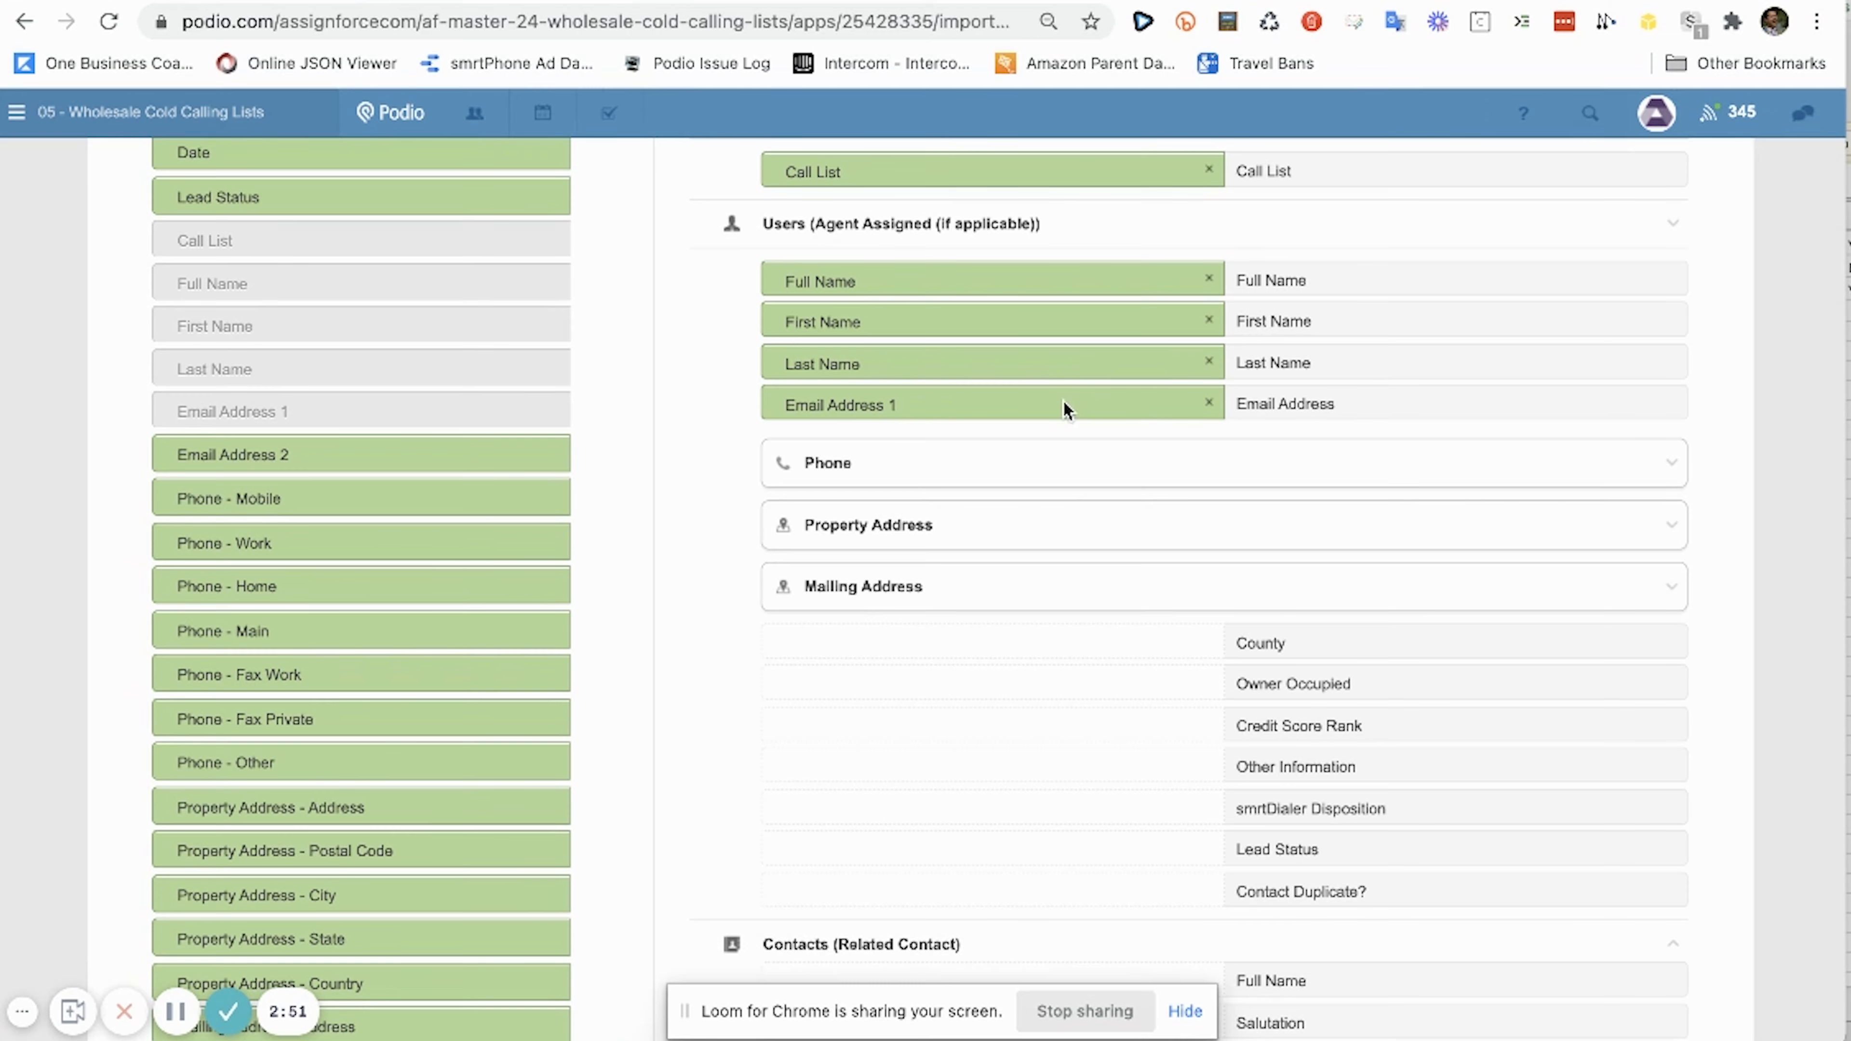
{"action": "scroll", "coordinate": [949, 479], "scroll_direction": "down", "scroll_amount": 1}
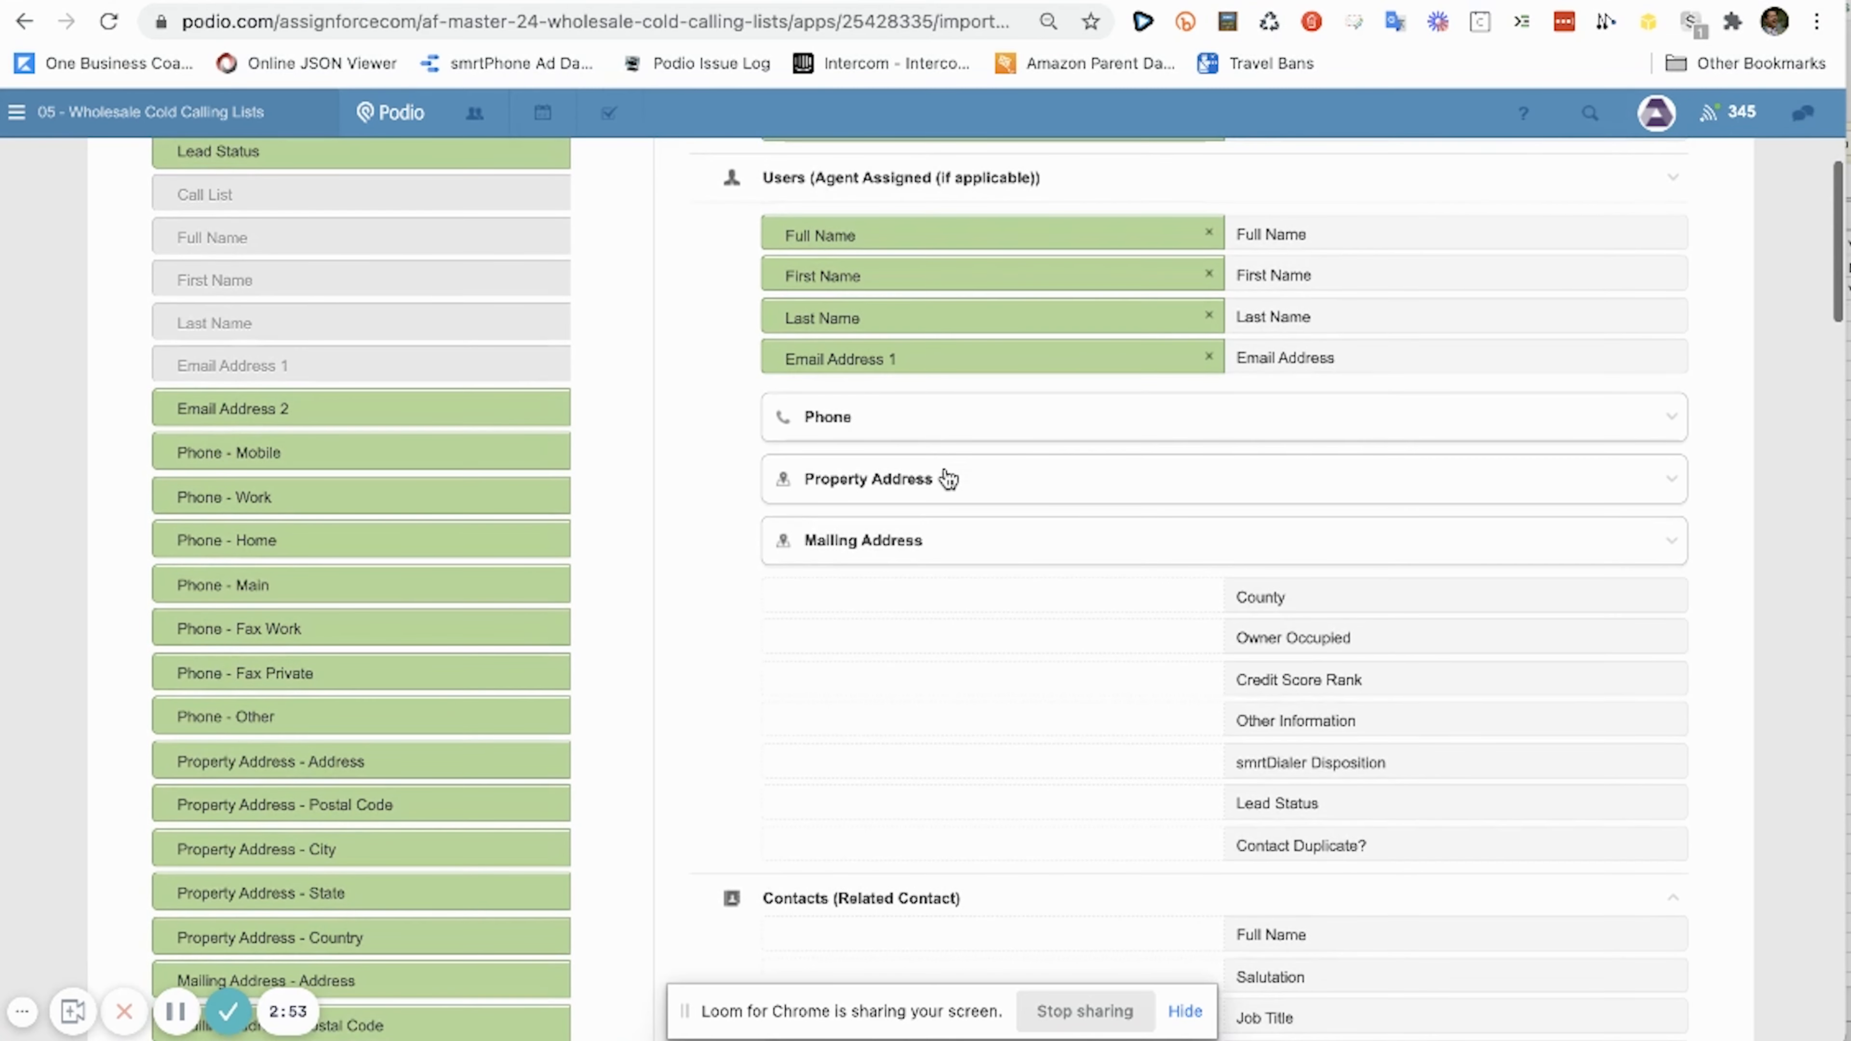
{"action": "left_click", "coordinate": [924, 430]}
{"action": "scroll", "coordinate": [916, 425], "scroll_direction": "down", "scroll_amount": 1}
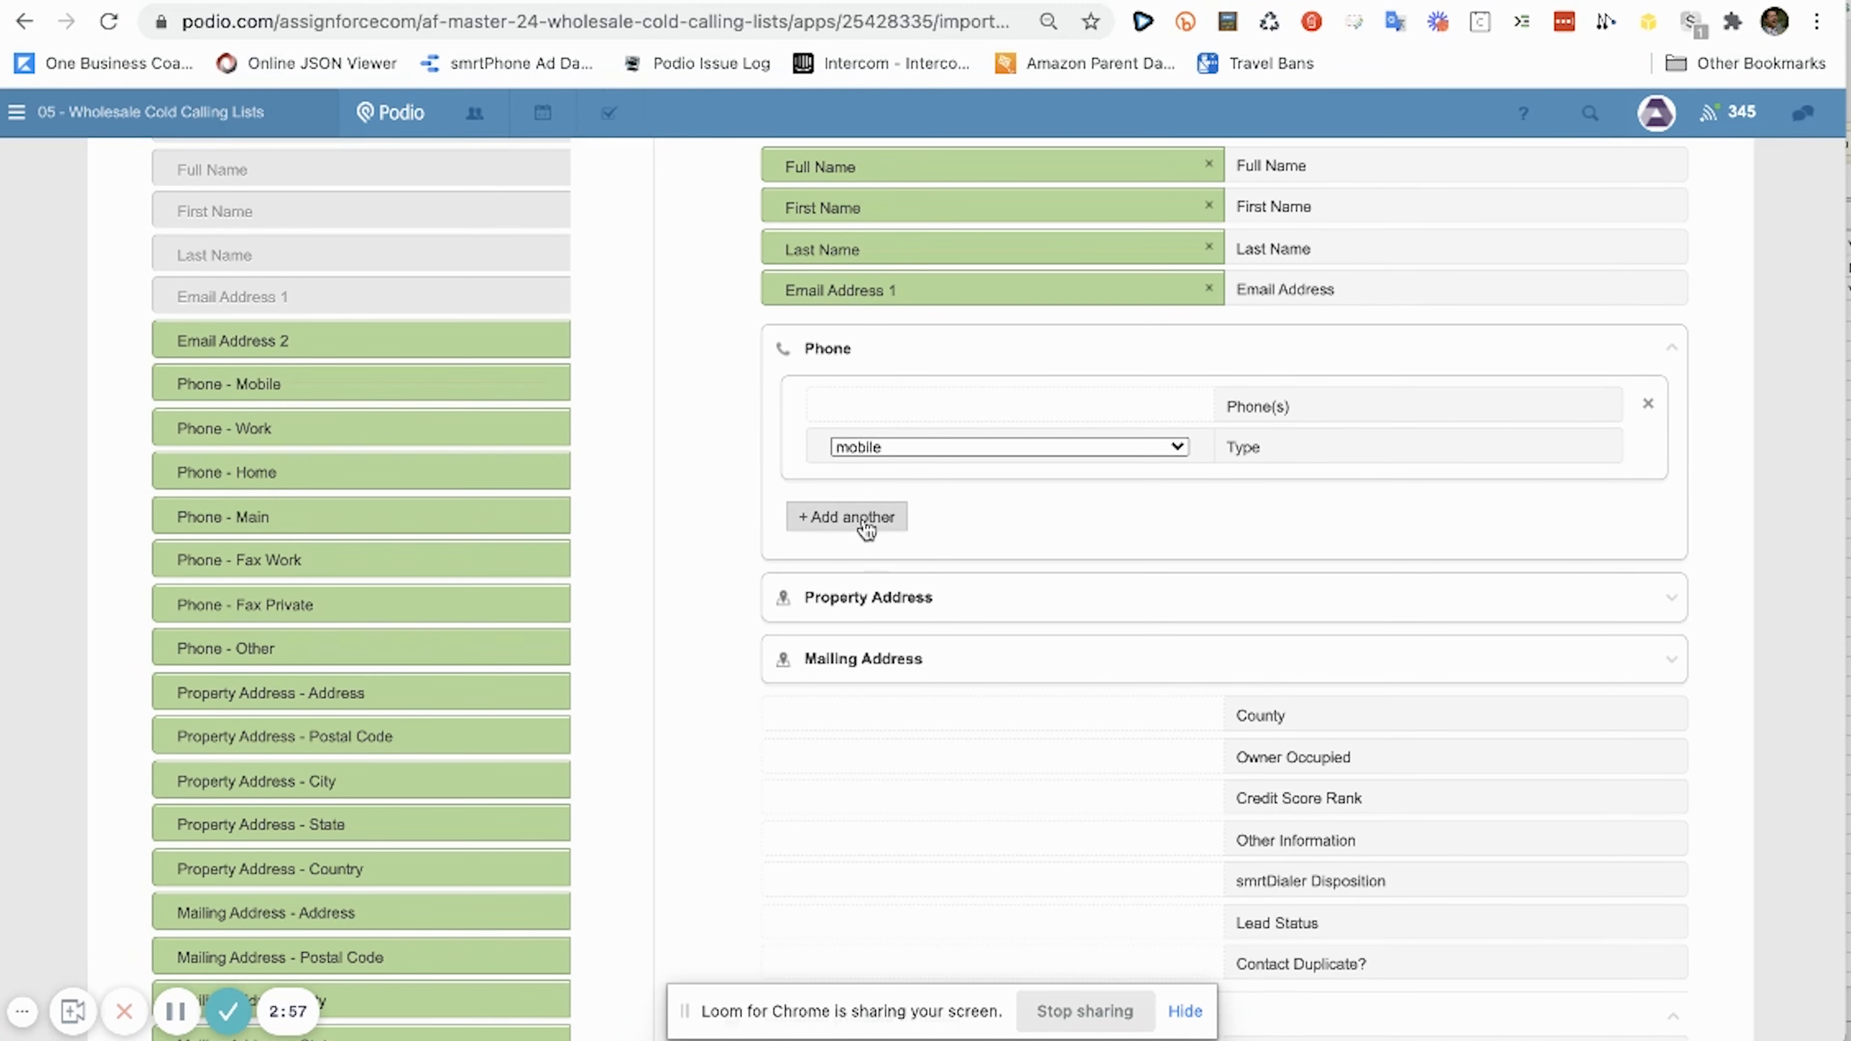
{"action": "left_click_drag", "start_coordinate": [317, 394], "coordinate": [936, 412]}
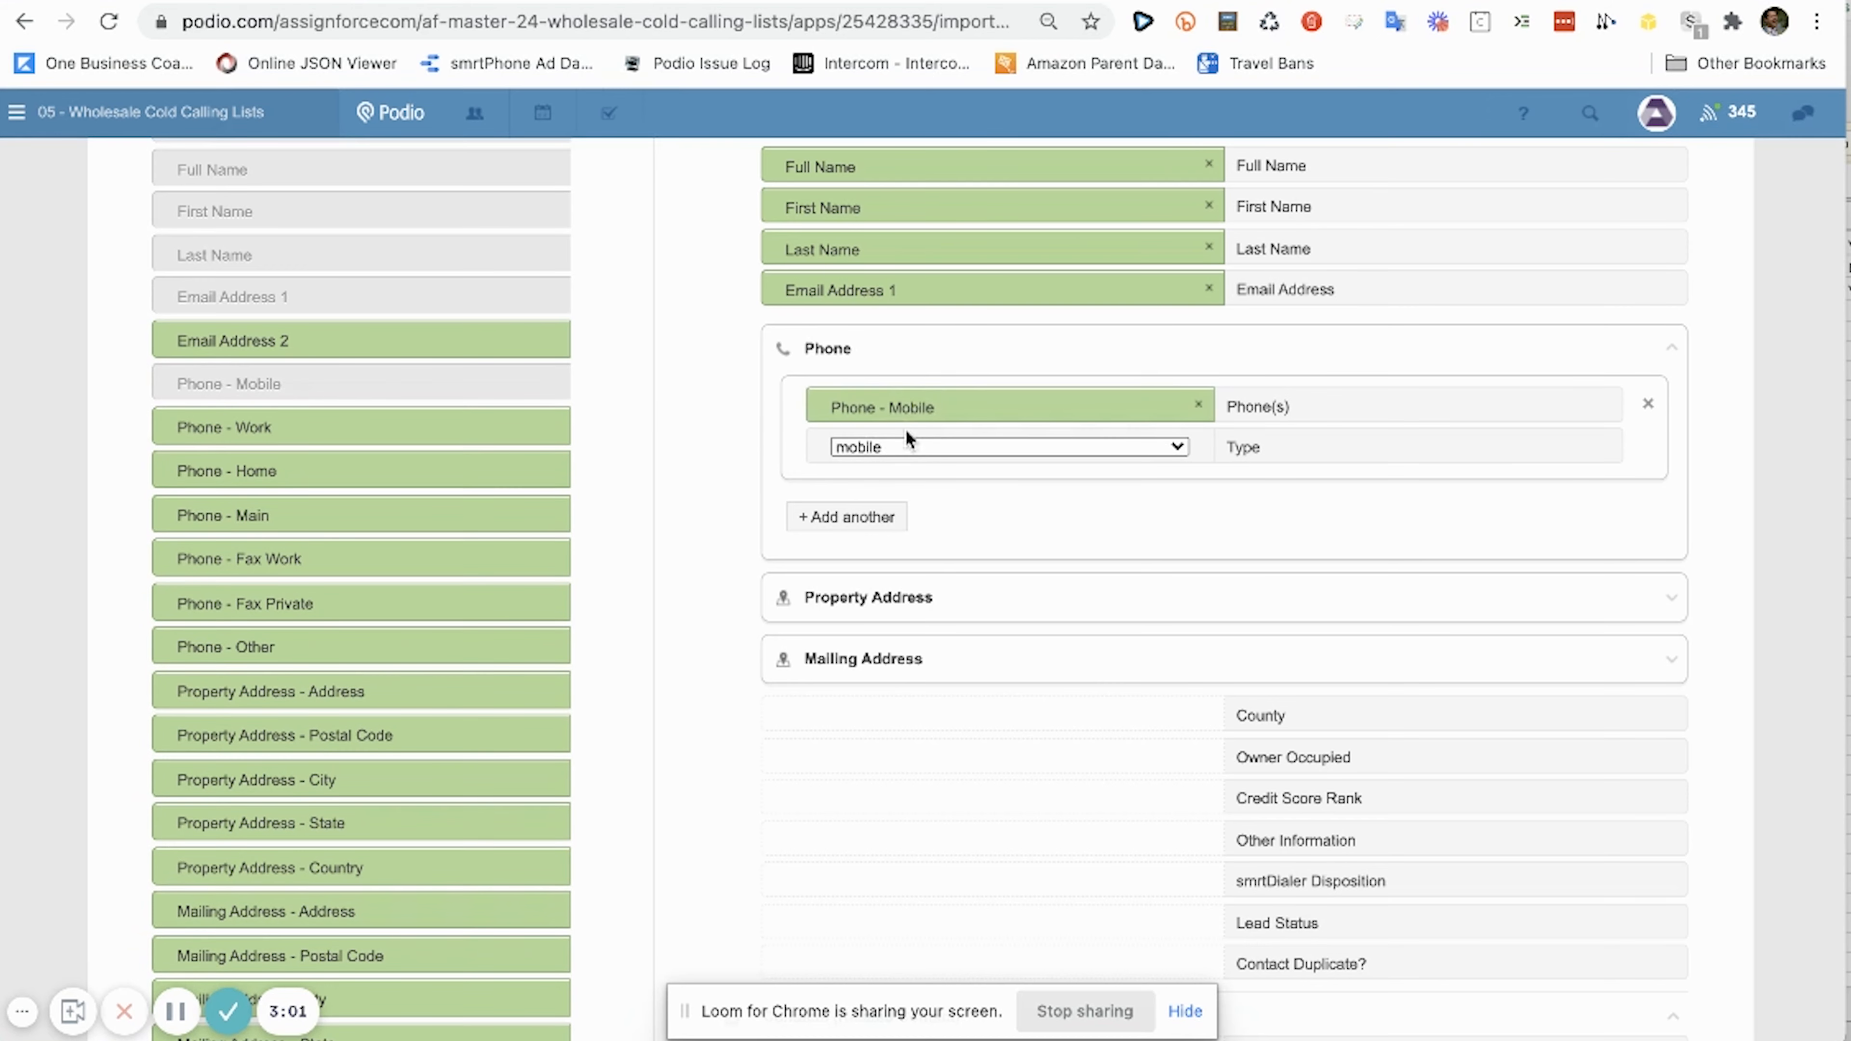
{"action": "left_click", "coordinate": [898, 445]}
{"action": "left_click", "coordinate": [898, 446]}
- Add a second phone entry, map the Phone - Work column to it and set its type to work
{"action": "left_click", "coordinate": [847, 516]}
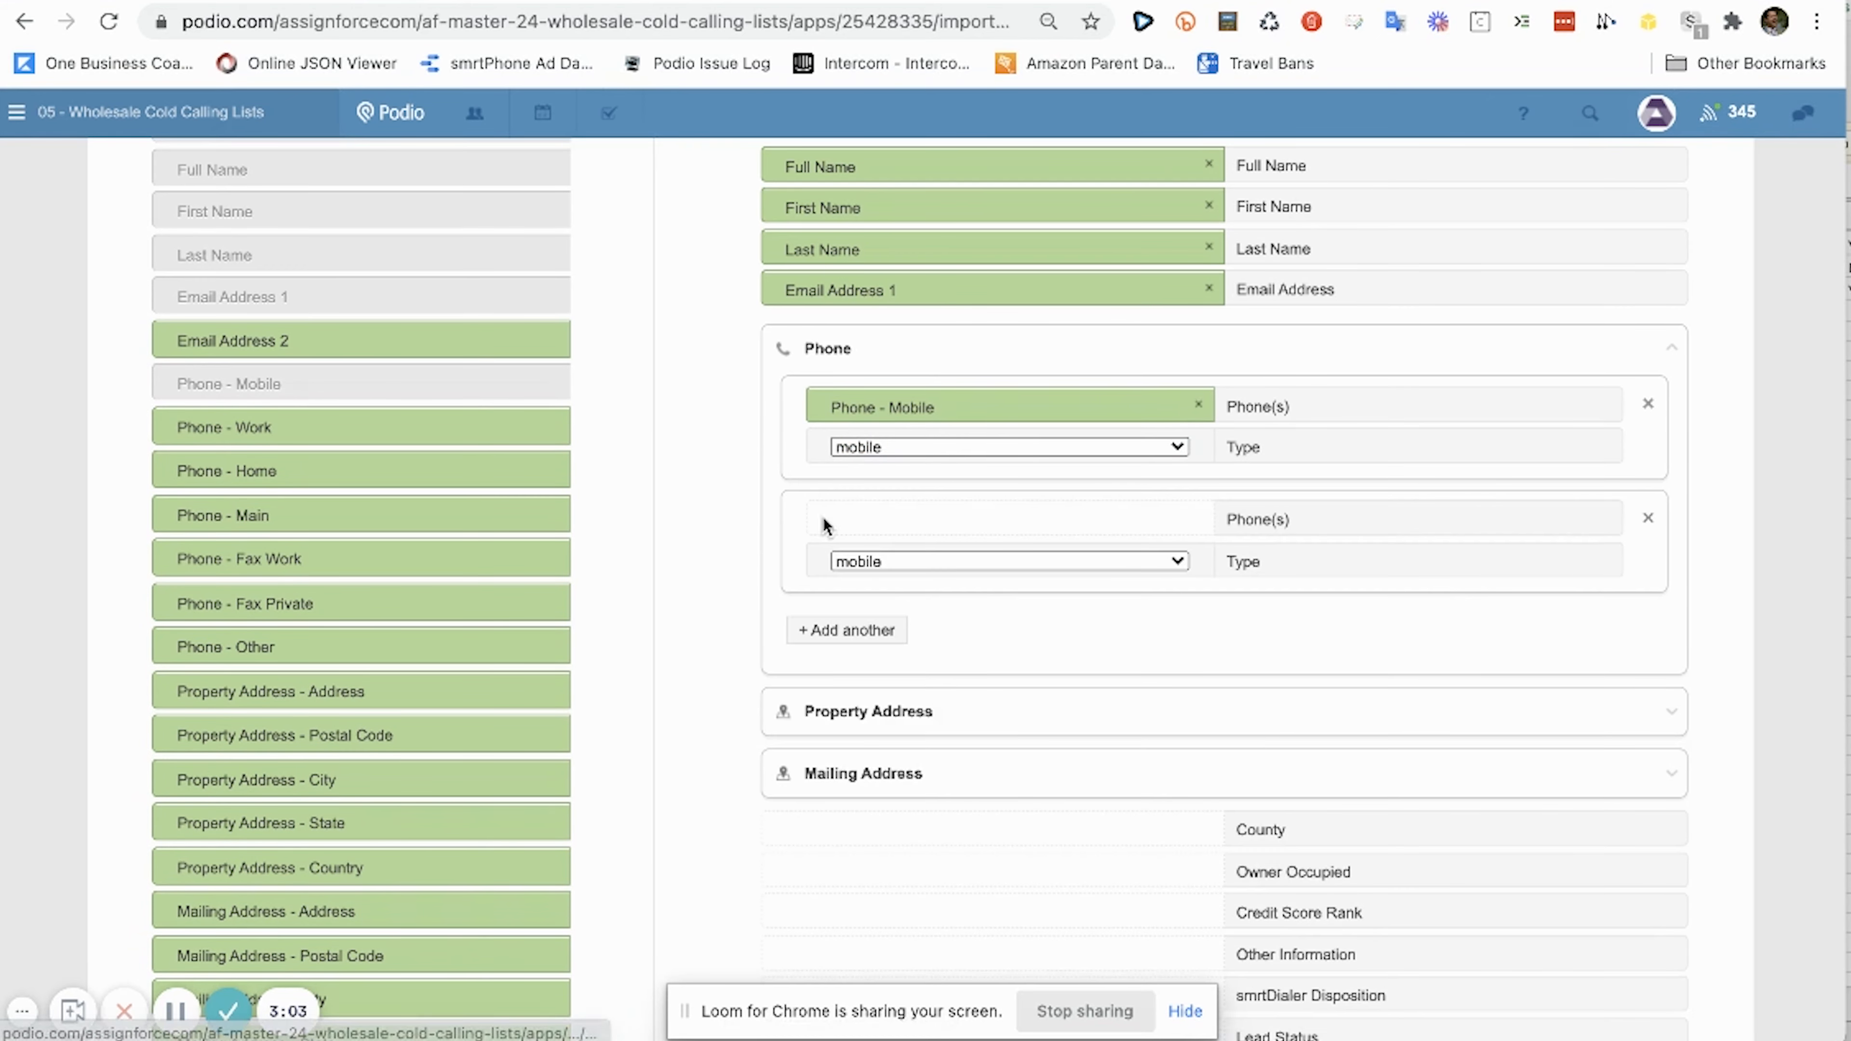
{"action": "left_click_drag", "start_coordinate": [415, 429], "coordinate": [1029, 552]}
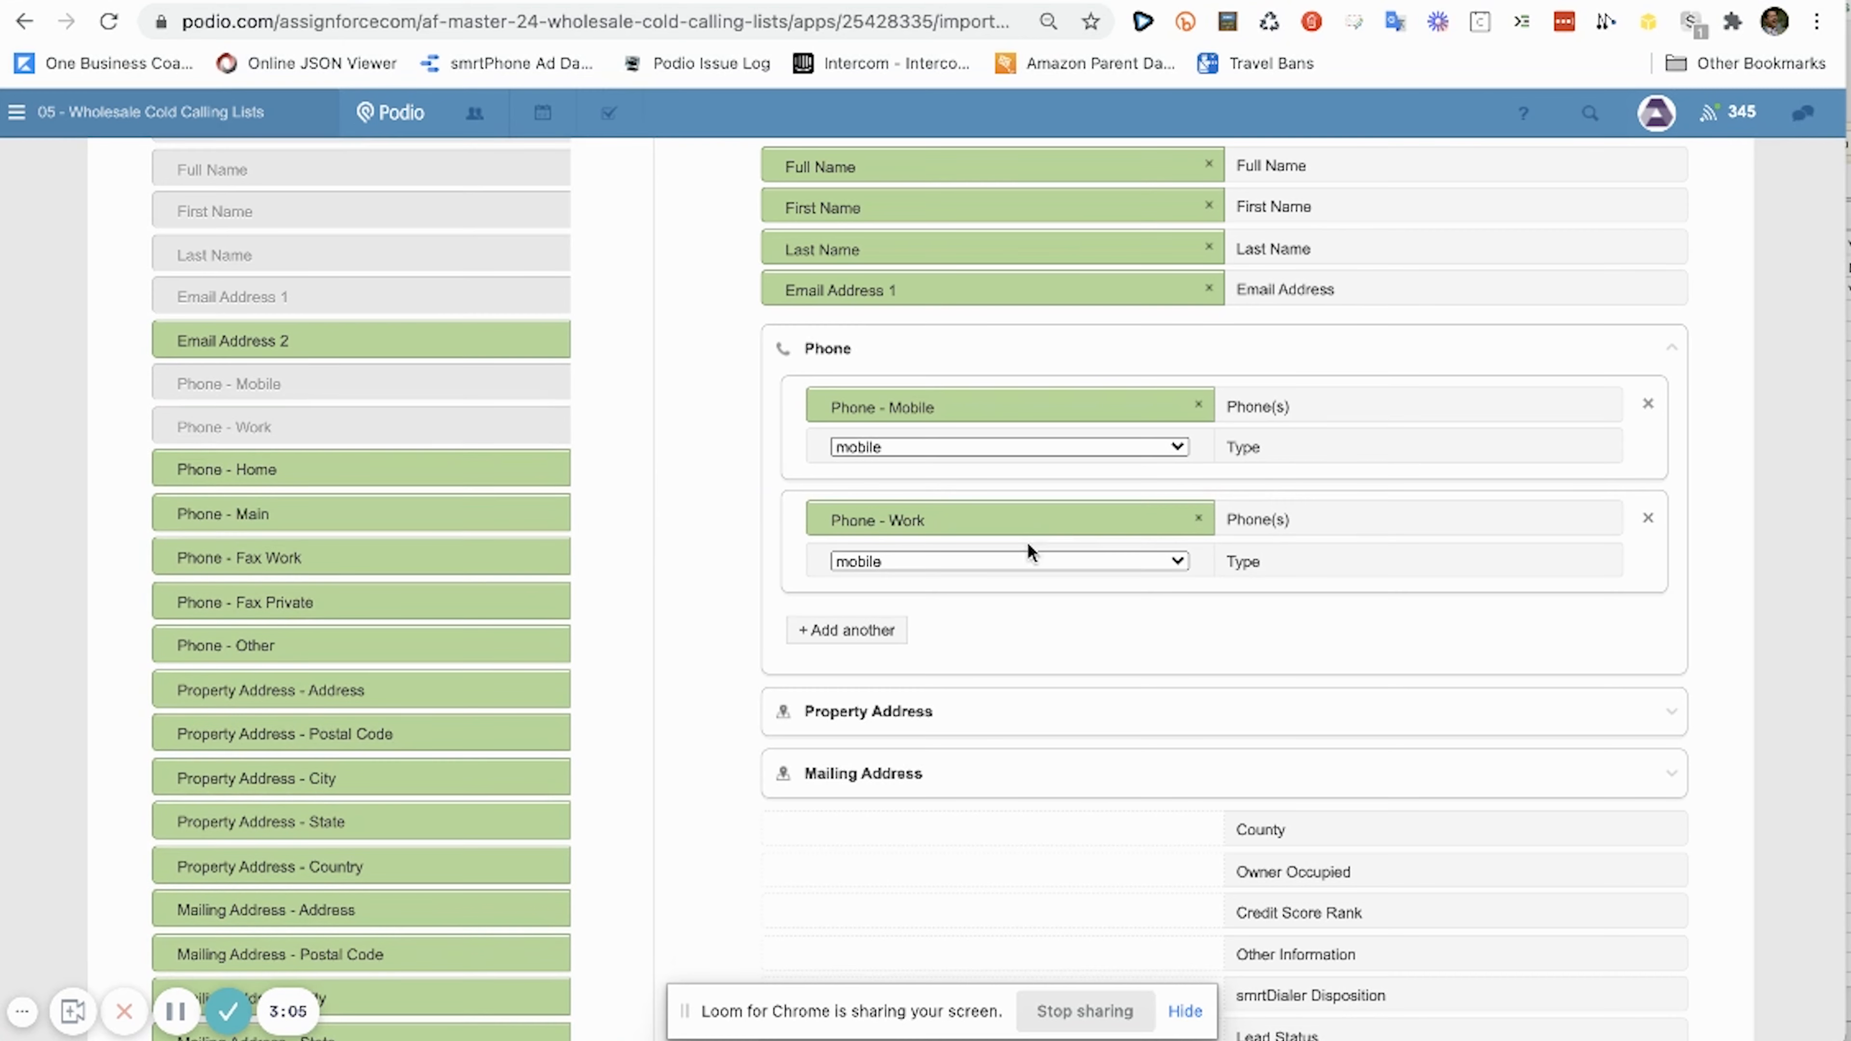
{"action": "left_click", "coordinate": [1024, 561]}
{"action": "left_click", "coordinate": [911, 583]}
- Add a third phone entry, map the Phone - Home column to it and set its type to home
{"action": "left_click", "coordinate": [847, 630]}
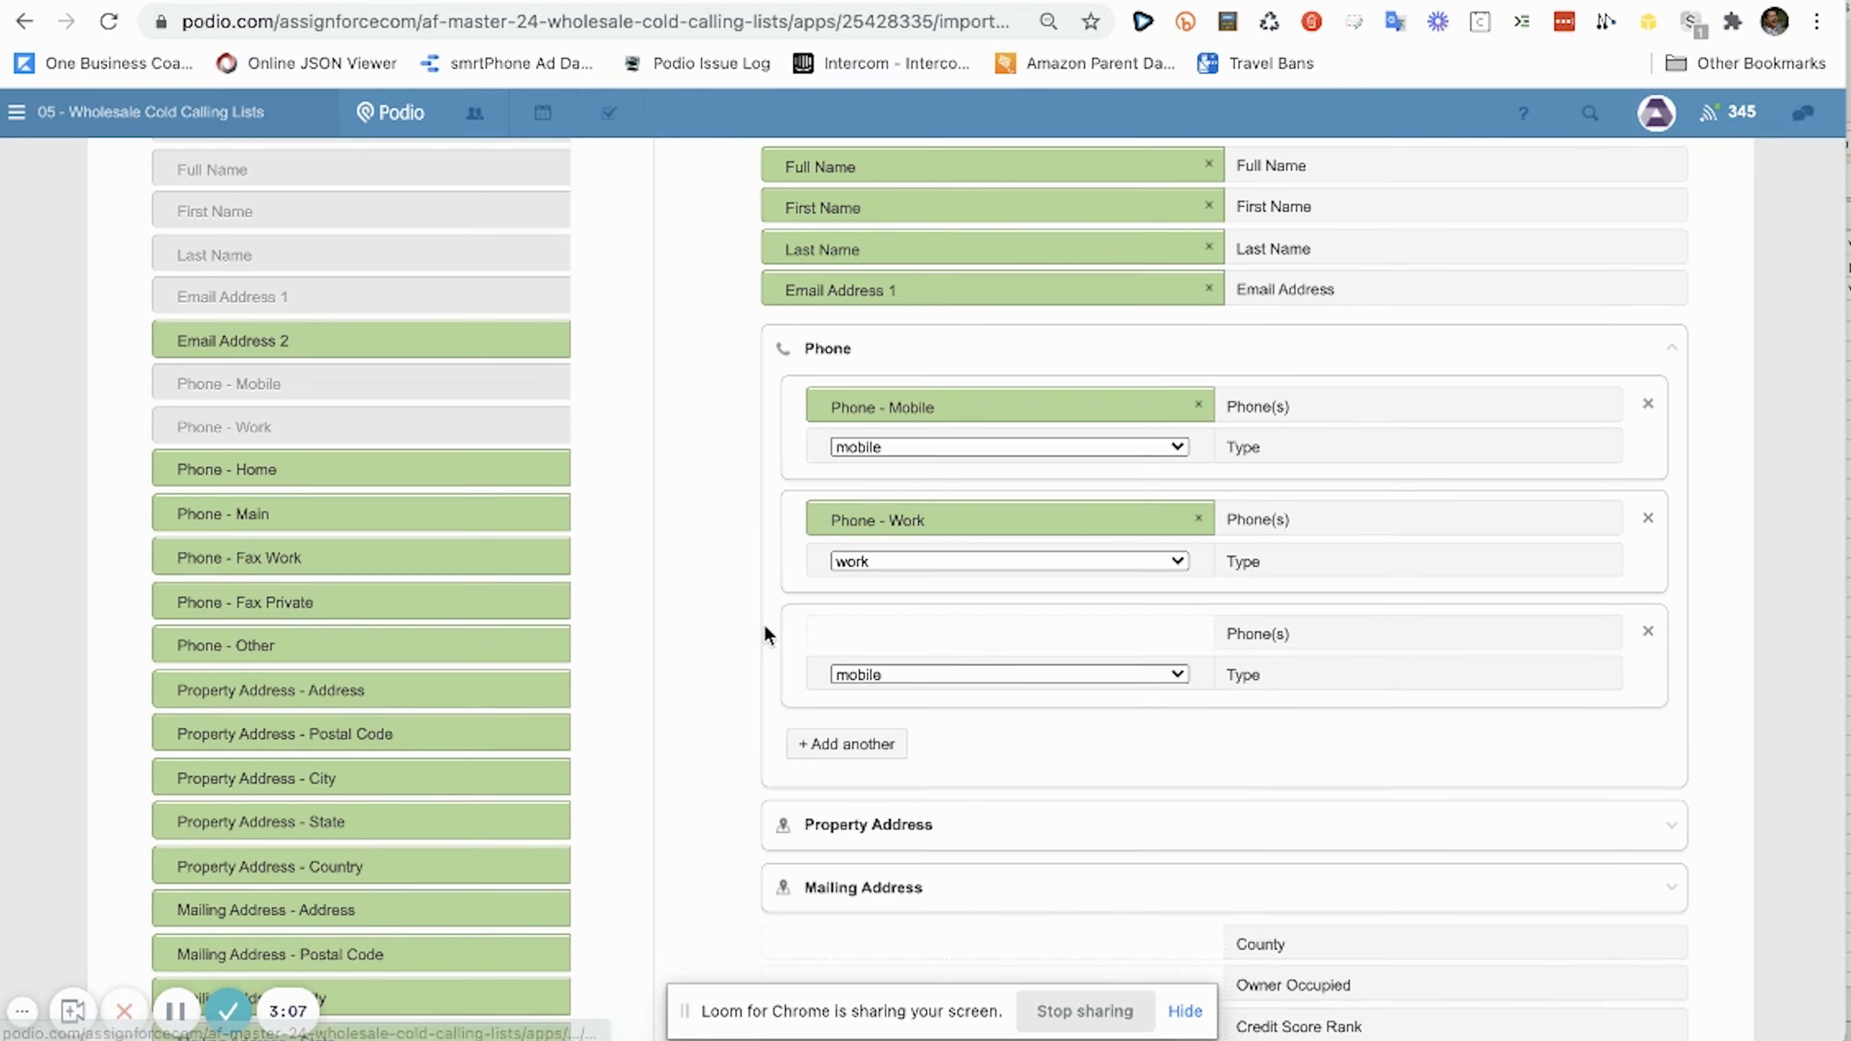
{"action": "left_click_drag", "start_coordinate": [446, 475], "coordinate": [1085, 647]}
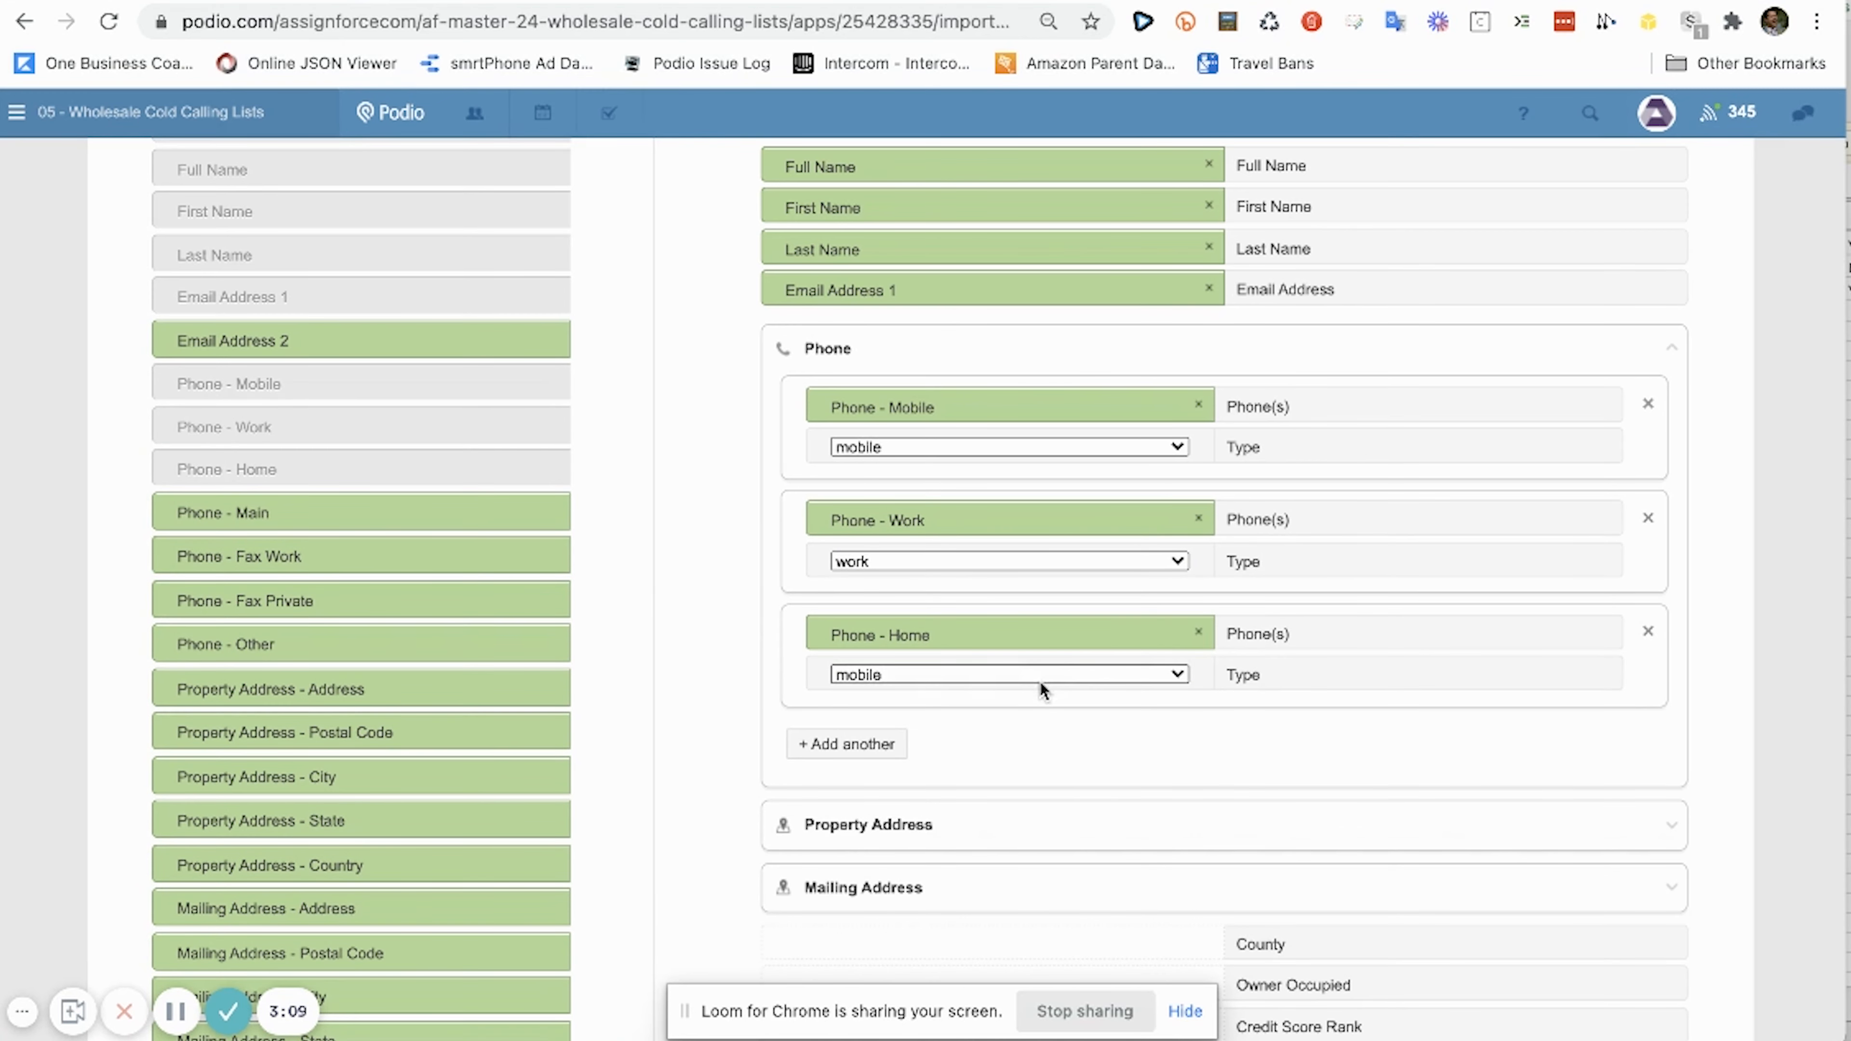
{"action": "left_click", "coordinate": [1042, 678]}
{"action": "left_click", "coordinate": [1025, 730]}
- Add a fourth phone entry, map the Phone - Main column to it and set its type to main
{"action": "left_click", "coordinate": [846, 744]}
{"action": "left_click_drag", "start_coordinate": [437, 516], "coordinate": [1033, 788]}
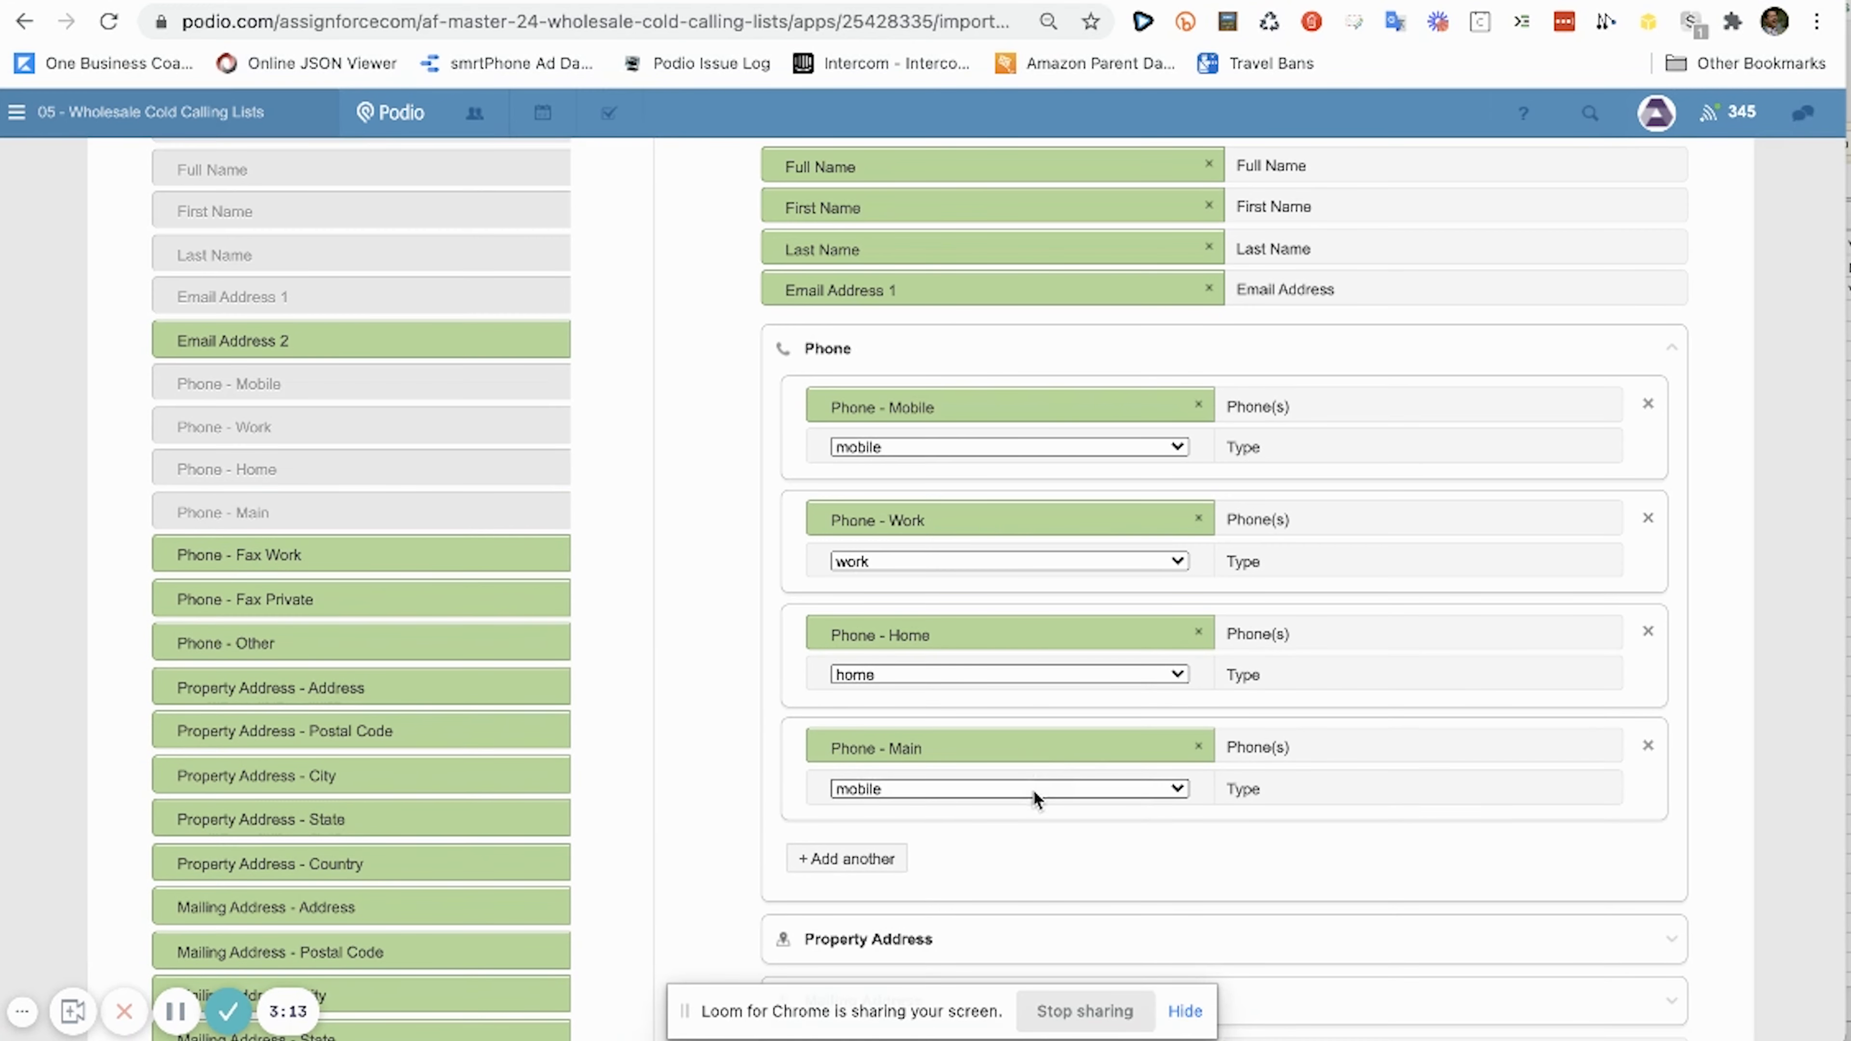
{"action": "left_click", "coordinate": [1032, 788]}
{"action": "left_click", "coordinate": [1008, 858]}
{"action": "left_click", "coordinate": [844, 860]}
{"action": "left_click_drag", "start_coordinate": [487, 553], "coordinate": [1065, 871]}
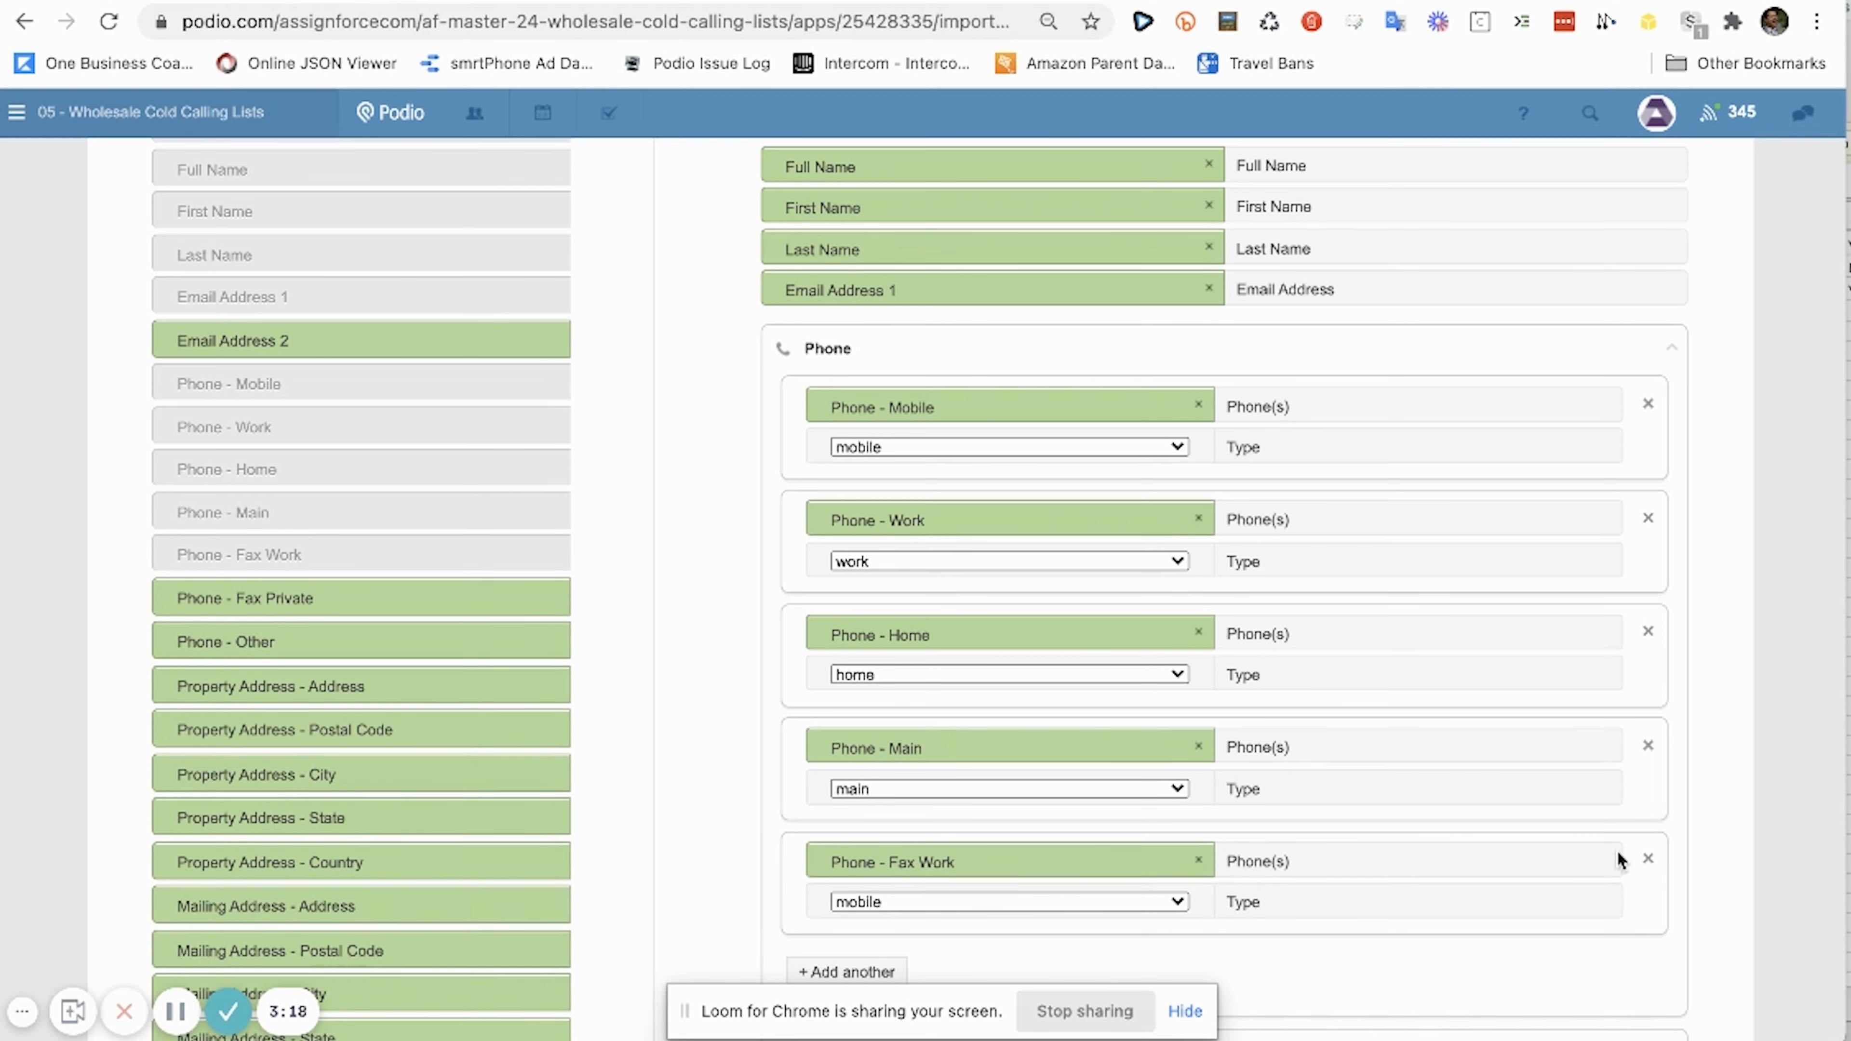
{"action": "left_click", "coordinate": [1648, 860]}
- Map the Property Address columns for Address, Postal Code, City, State and Country to the matching Property Address fields, collapsing finished field groups
{"action": "scroll", "coordinate": [446, 724], "scroll_direction": "down", "scroll_amount": 1}
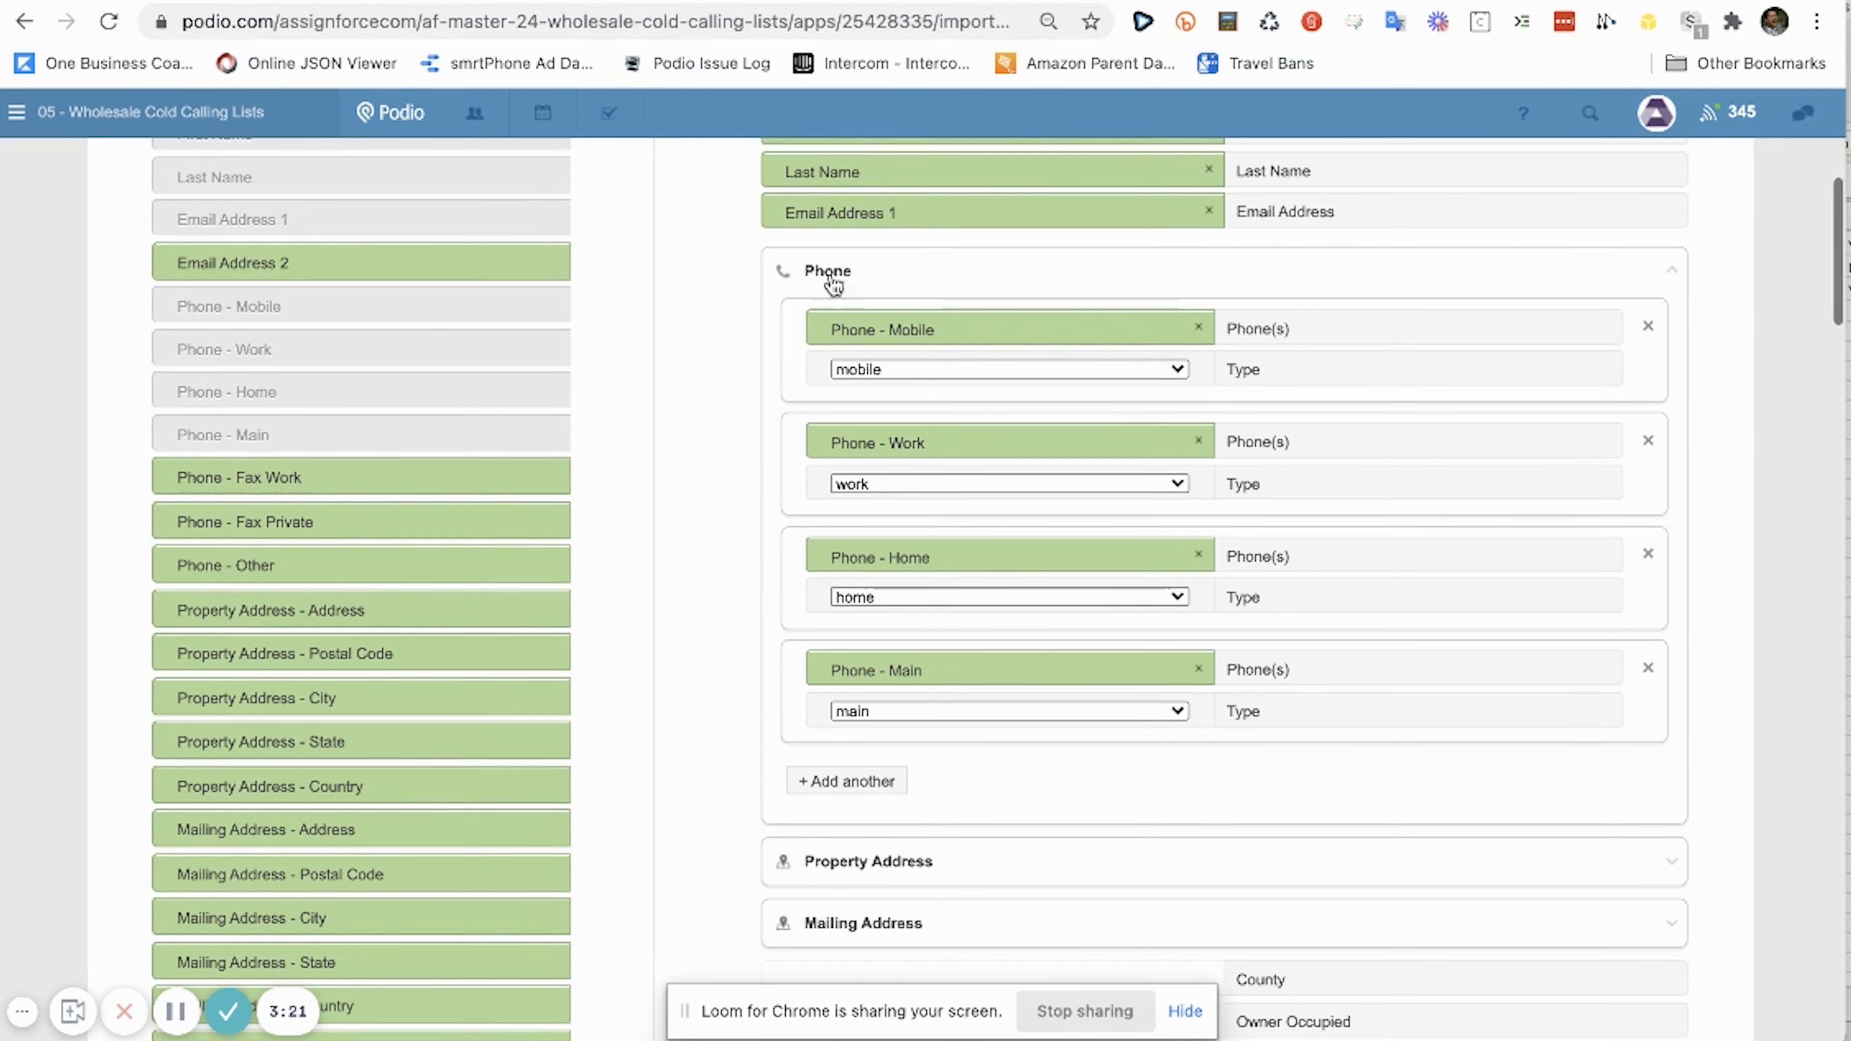
{"action": "left_click", "coordinate": [849, 275]}
{"action": "scroll", "coordinate": [867, 331], "scroll_direction": "up", "scroll_amount": 1}
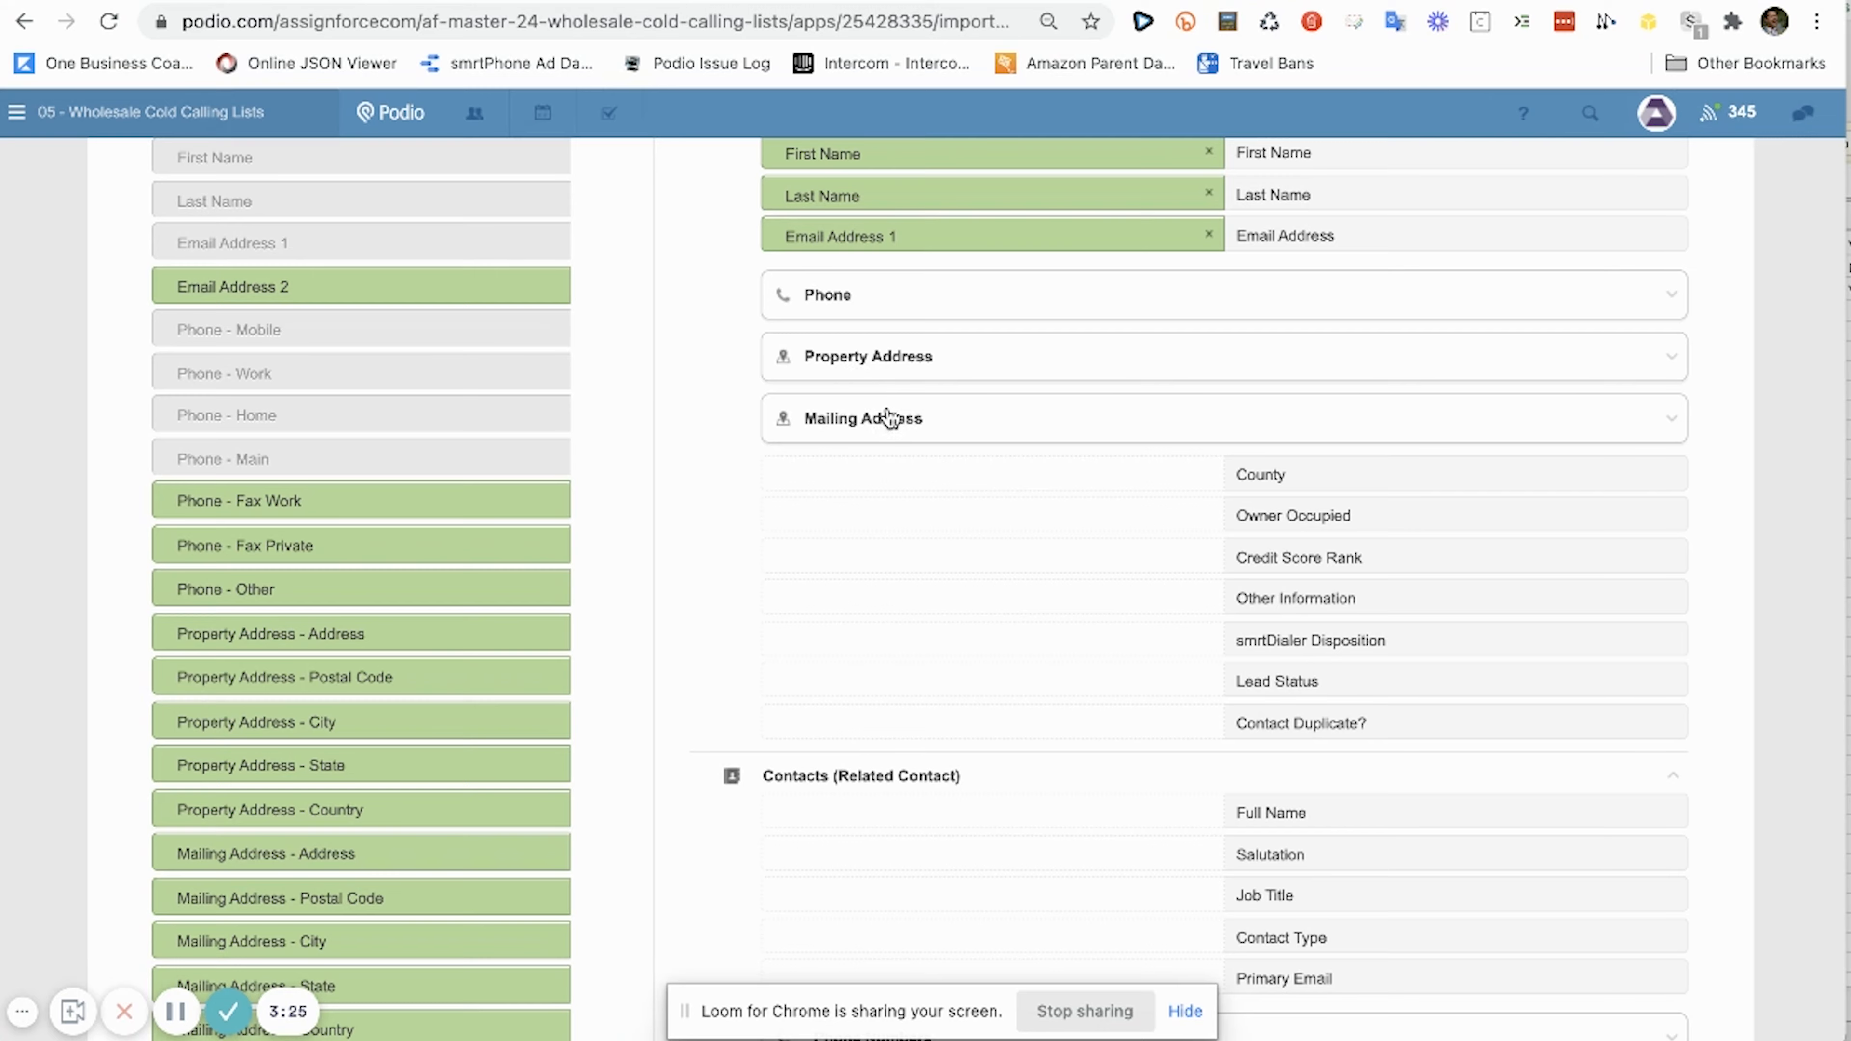
{"action": "left_click", "coordinate": [875, 361]}
{"action": "scroll", "coordinate": [845, 472], "scroll_direction": "down", "scroll_amount": 1}
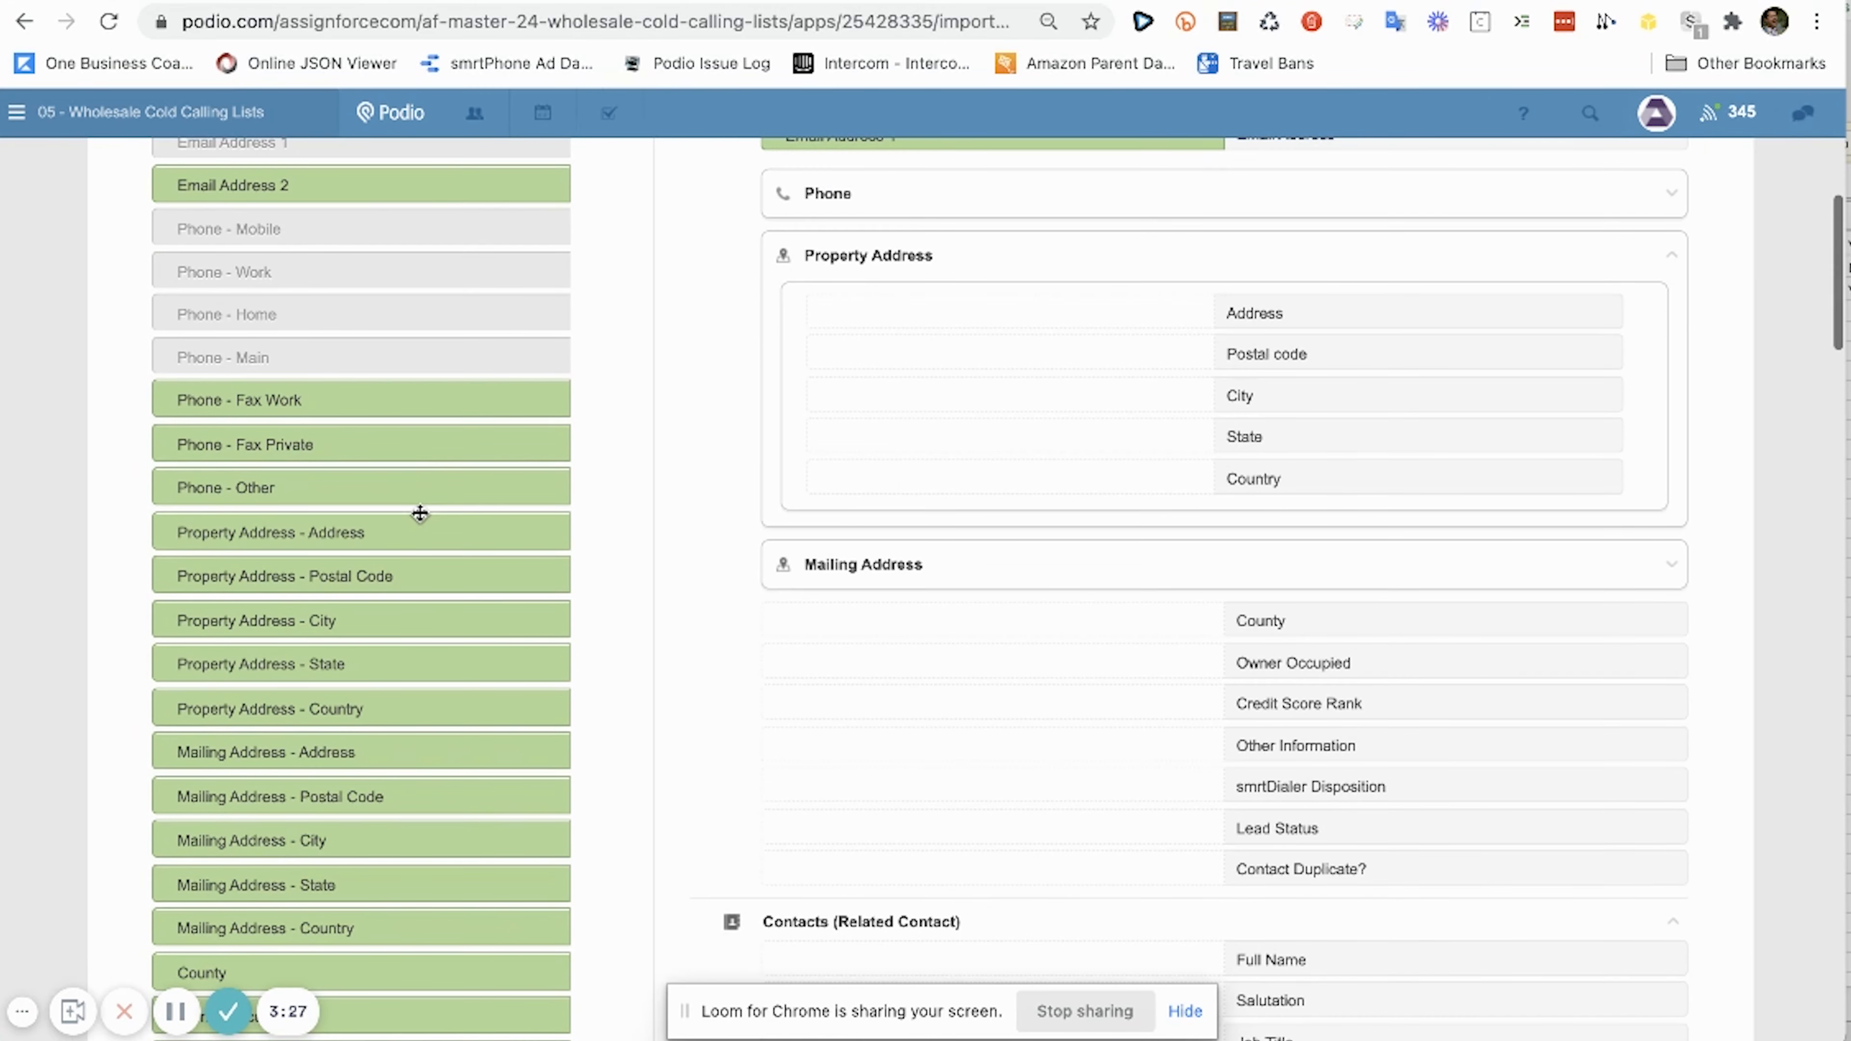
{"action": "left_click_drag", "start_coordinate": [463, 521], "coordinate": [1048, 325]}
{"action": "left_click_drag", "start_coordinate": [499, 568], "coordinate": [1087, 350]}
{"action": "left_click_drag", "start_coordinate": [414, 622], "coordinate": [1053, 414]}
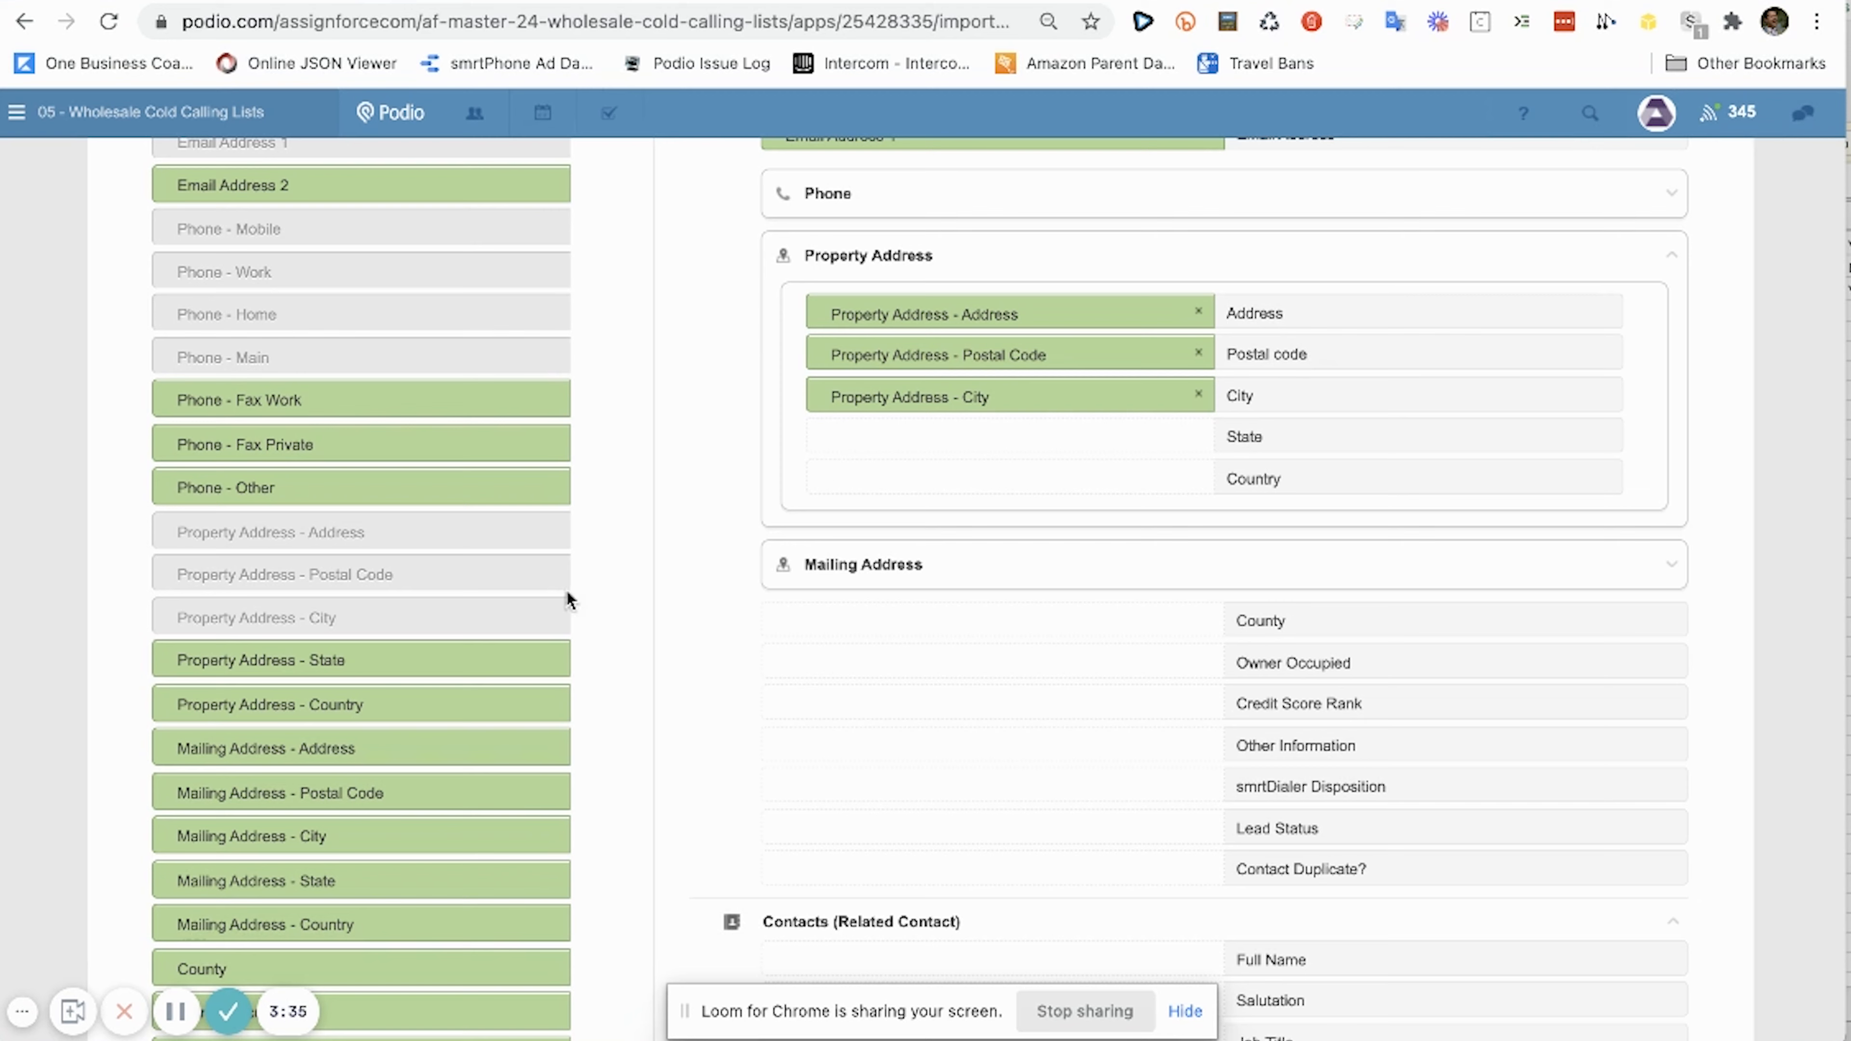
{"action": "left_click_drag", "start_coordinate": [437, 656], "coordinate": [1088, 419]}
{"action": "left_click_drag", "start_coordinate": [505, 658], "coordinate": [1128, 415]}
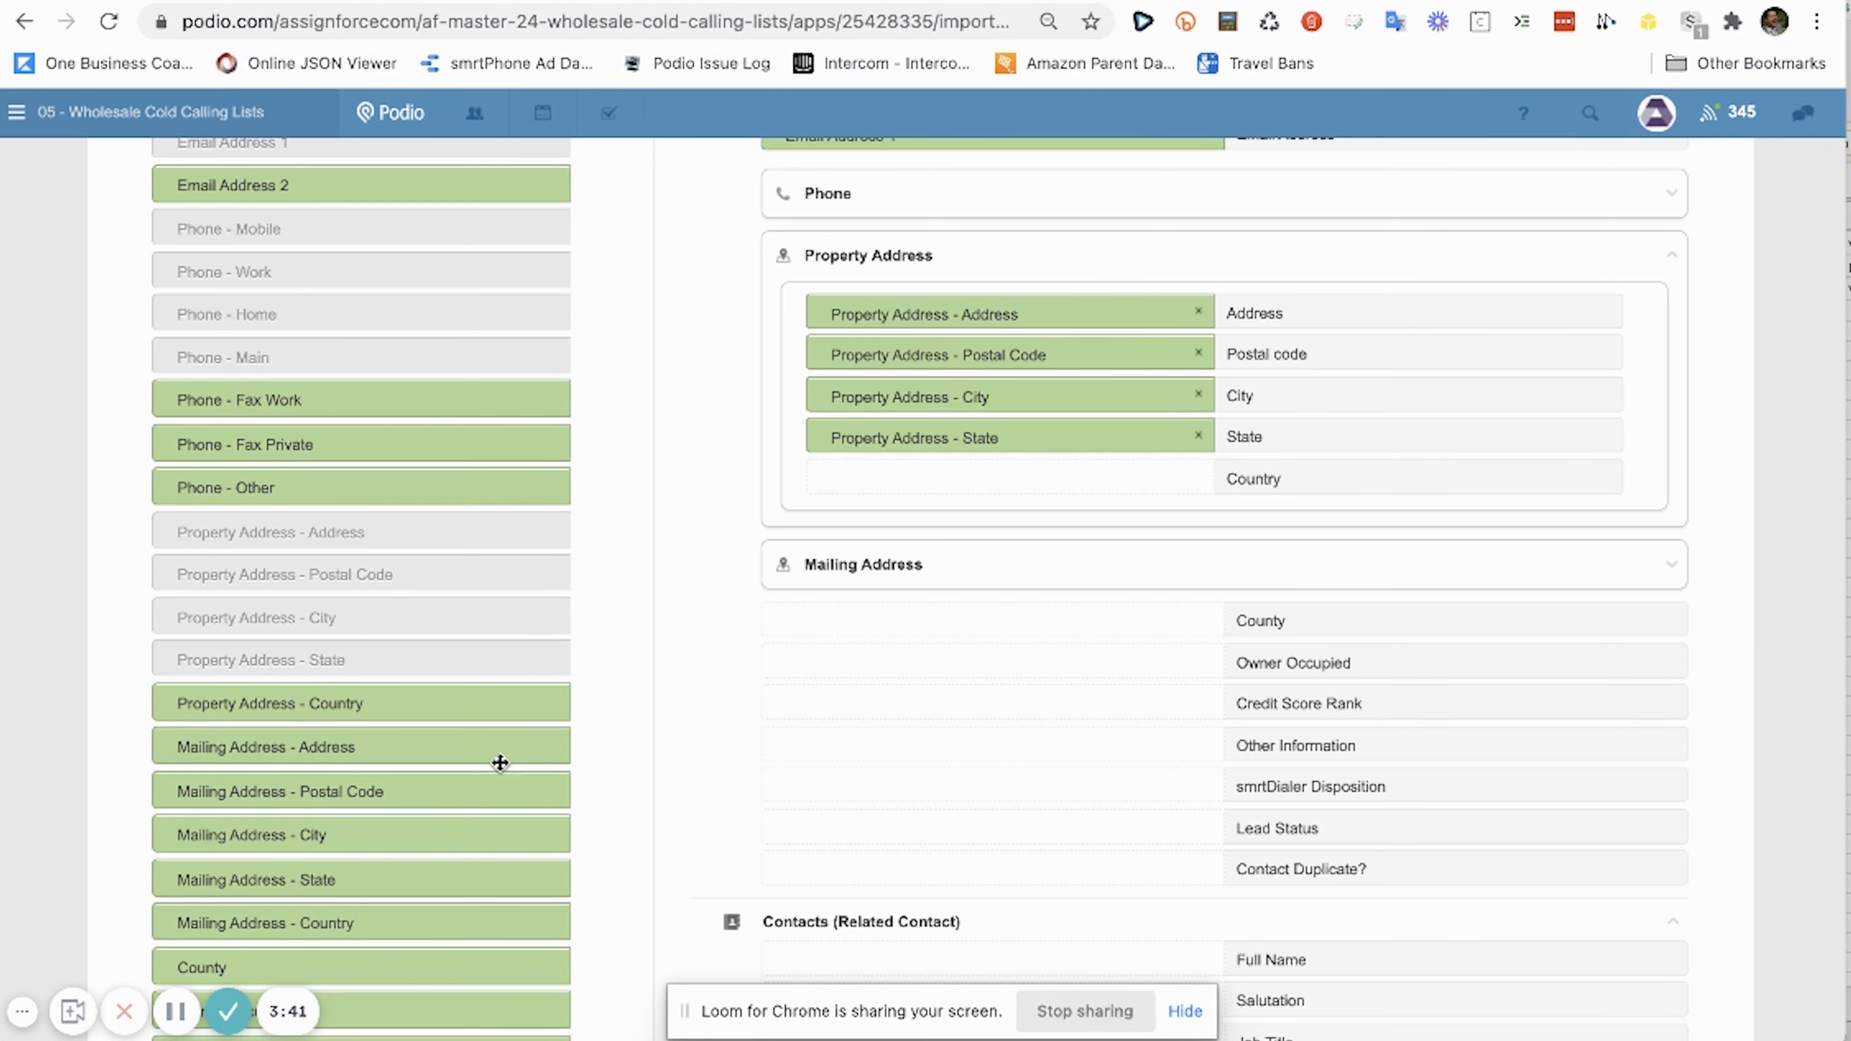
{"action": "left_click_drag", "start_coordinate": [463, 707], "coordinate": [1147, 469]}
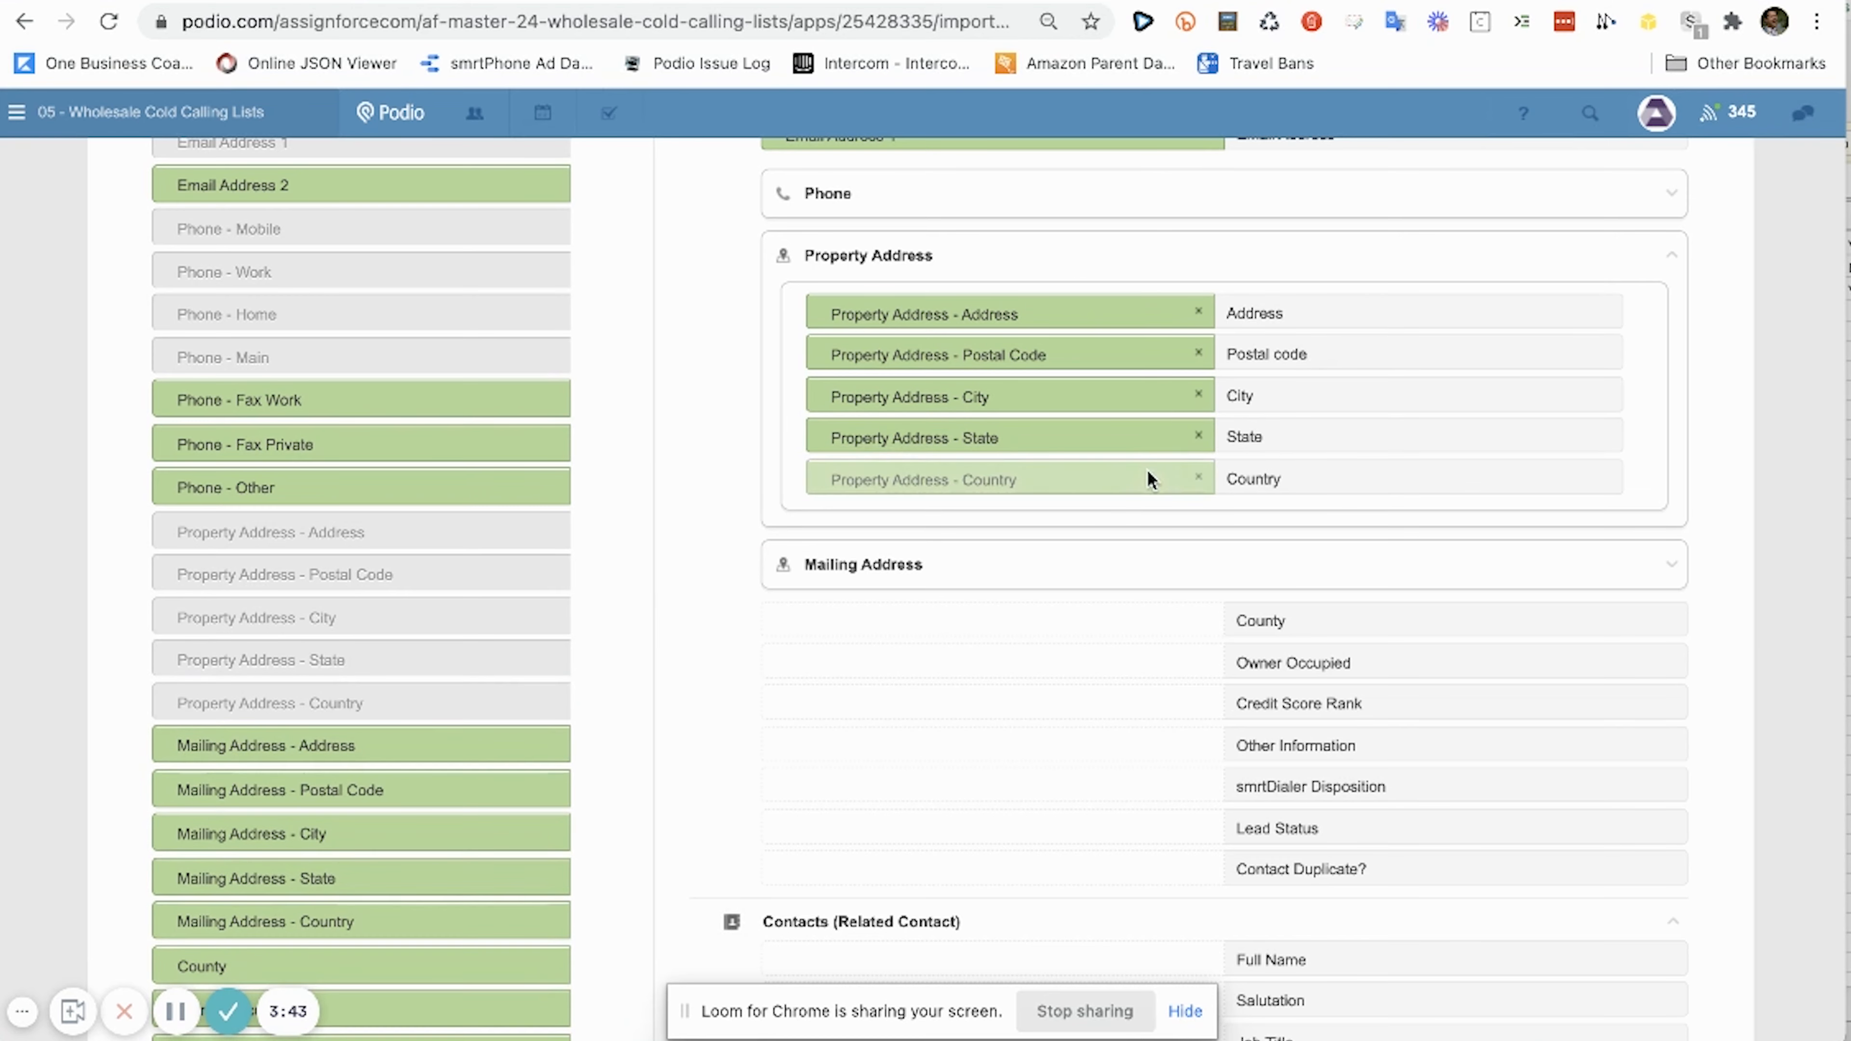
{"action": "left_click", "coordinate": [1109, 270]}
- Map the Mailing Address columns for Address, Postal Code, City, State and Country to the lead's matching Mailing Address fields
{"action": "left_click", "coordinate": [1054, 324]}
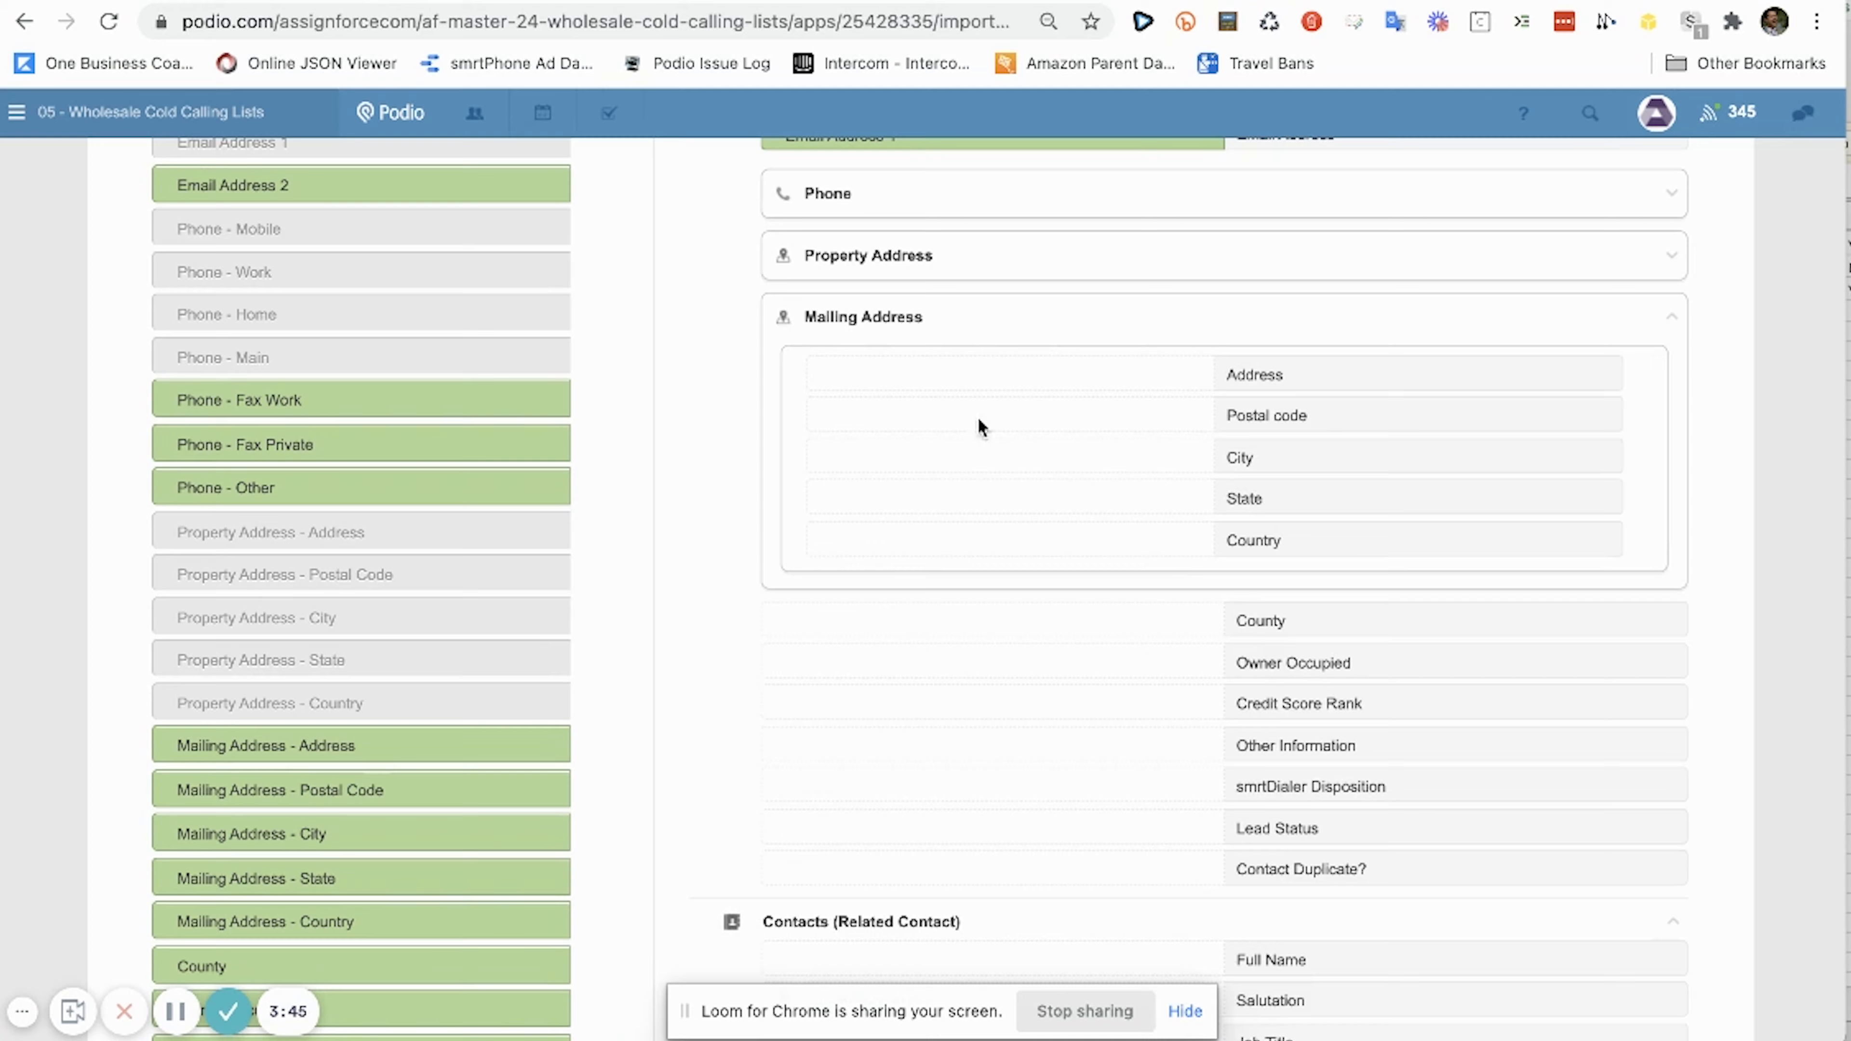
{"action": "scroll", "coordinate": [918, 505], "scroll_direction": "down", "scroll_amount": 1}
{"action": "left_click_drag", "start_coordinate": [470, 680], "coordinate": [1107, 313]}
{"action": "left_click_drag", "start_coordinate": [383, 729], "coordinate": [1097, 352]}
{"action": "left_click_drag", "start_coordinate": [481, 777], "coordinate": [1122, 409]}
{"action": "left_click_drag", "start_coordinate": [519, 804], "coordinate": [1136, 436]}
{"action": "left_click_drag", "start_coordinate": [503, 863], "coordinate": [1133, 476]}
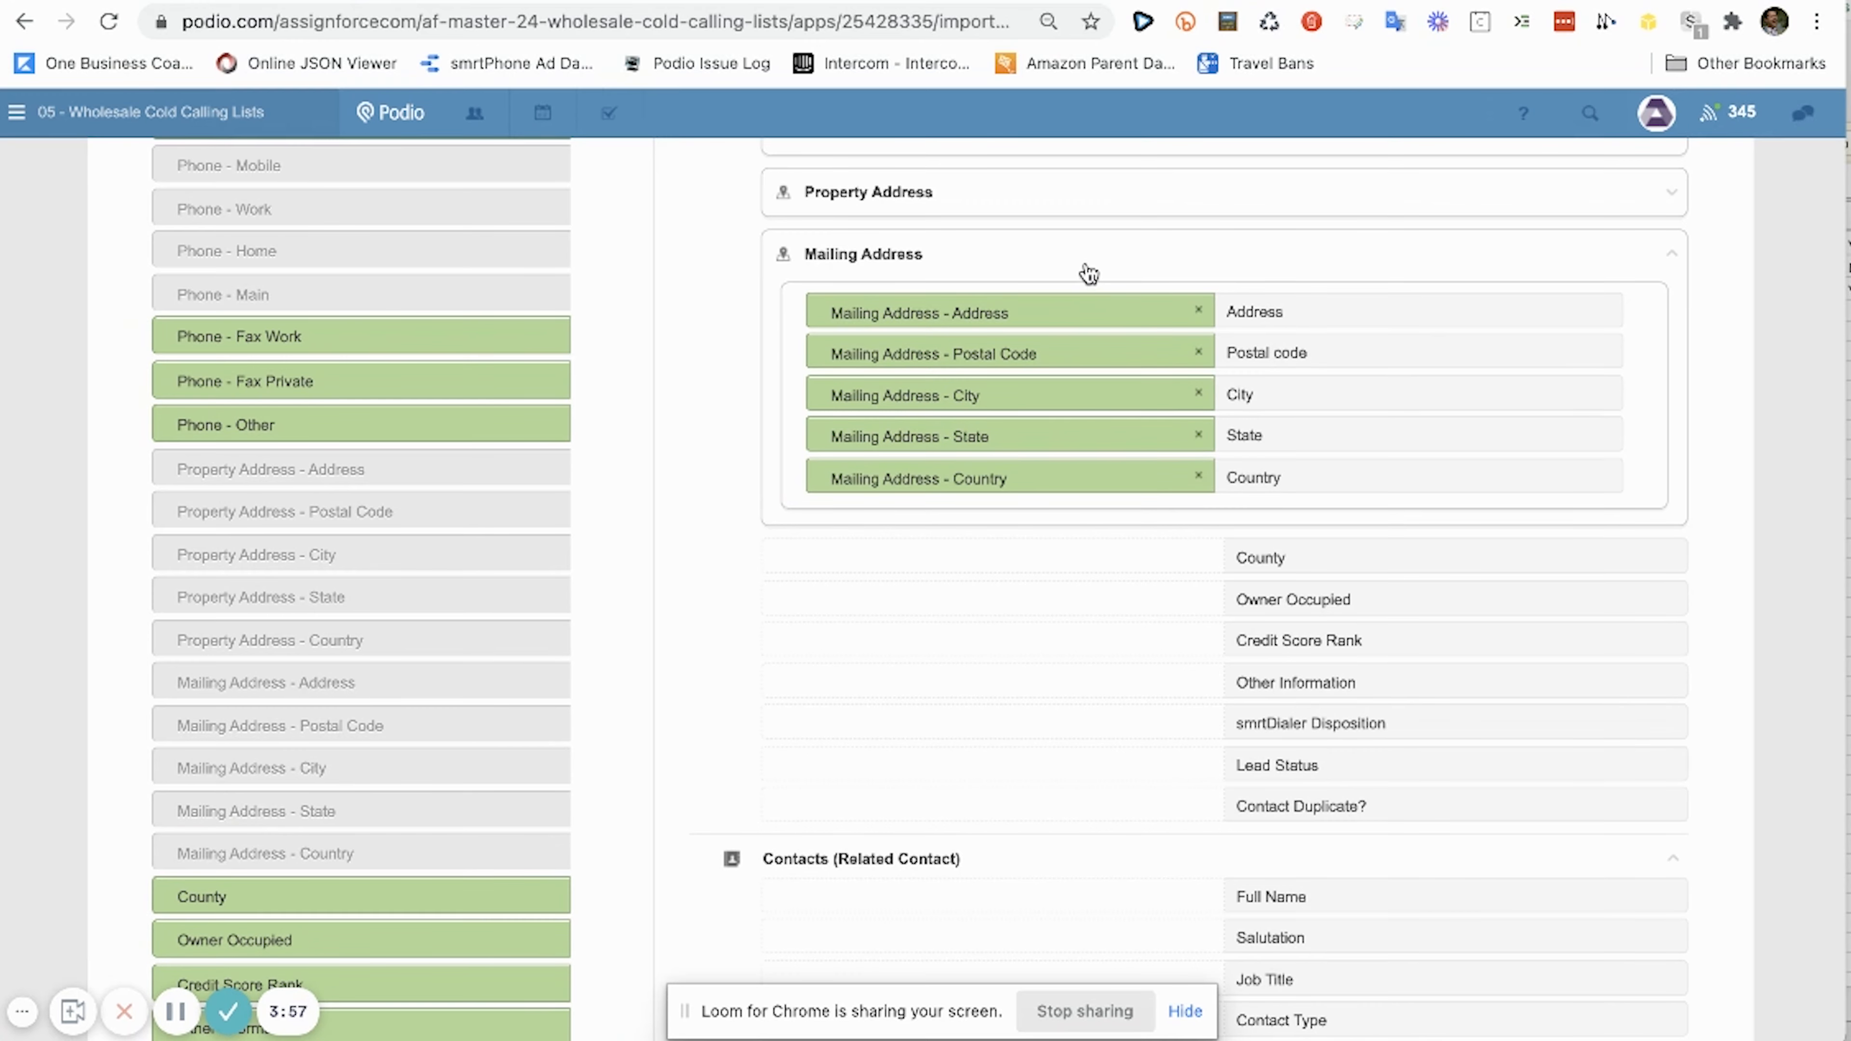
{"action": "left_click", "coordinate": [1089, 273]}
- Map the County, Owner Occupied, Credit Score Rank and Other Information columns to their matching fields
{"action": "scroll", "coordinate": [561, 689], "scroll_direction": "down", "scroll_amount": 2}
{"action": "left_click_drag", "start_coordinate": [480, 758], "coordinate": [1082, 176]}
{"action": "left_click_drag", "start_coordinate": [463, 785], "coordinate": [1090, 213]}
{"action": "left_click_drag", "start_coordinate": [434, 846], "coordinate": [1071, 261]}
{"action": "left_click_drag", "start_coordinate": [472, 879], "coordinate": [1060, 306]}
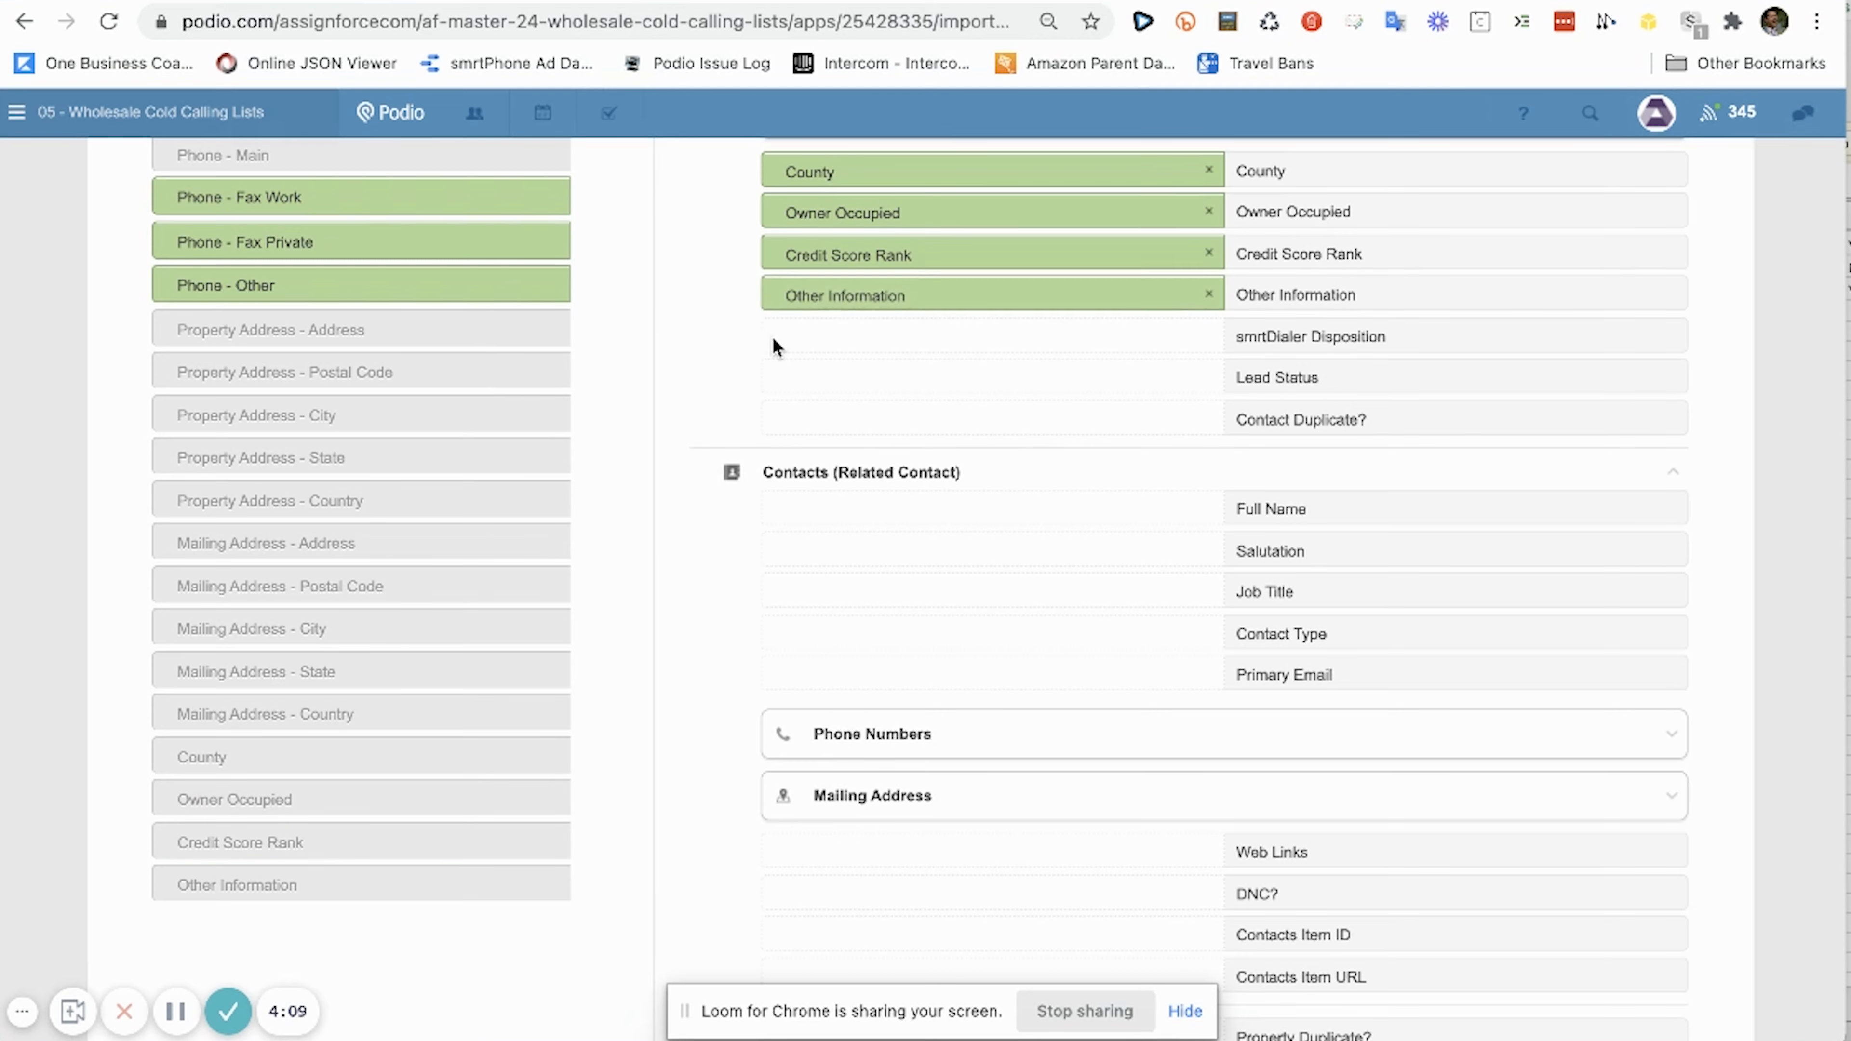
- Collapse the related contact section and map the Lead Status column to the Lead Status field
{"action": "left_click", "coordinate": [851, 471]}
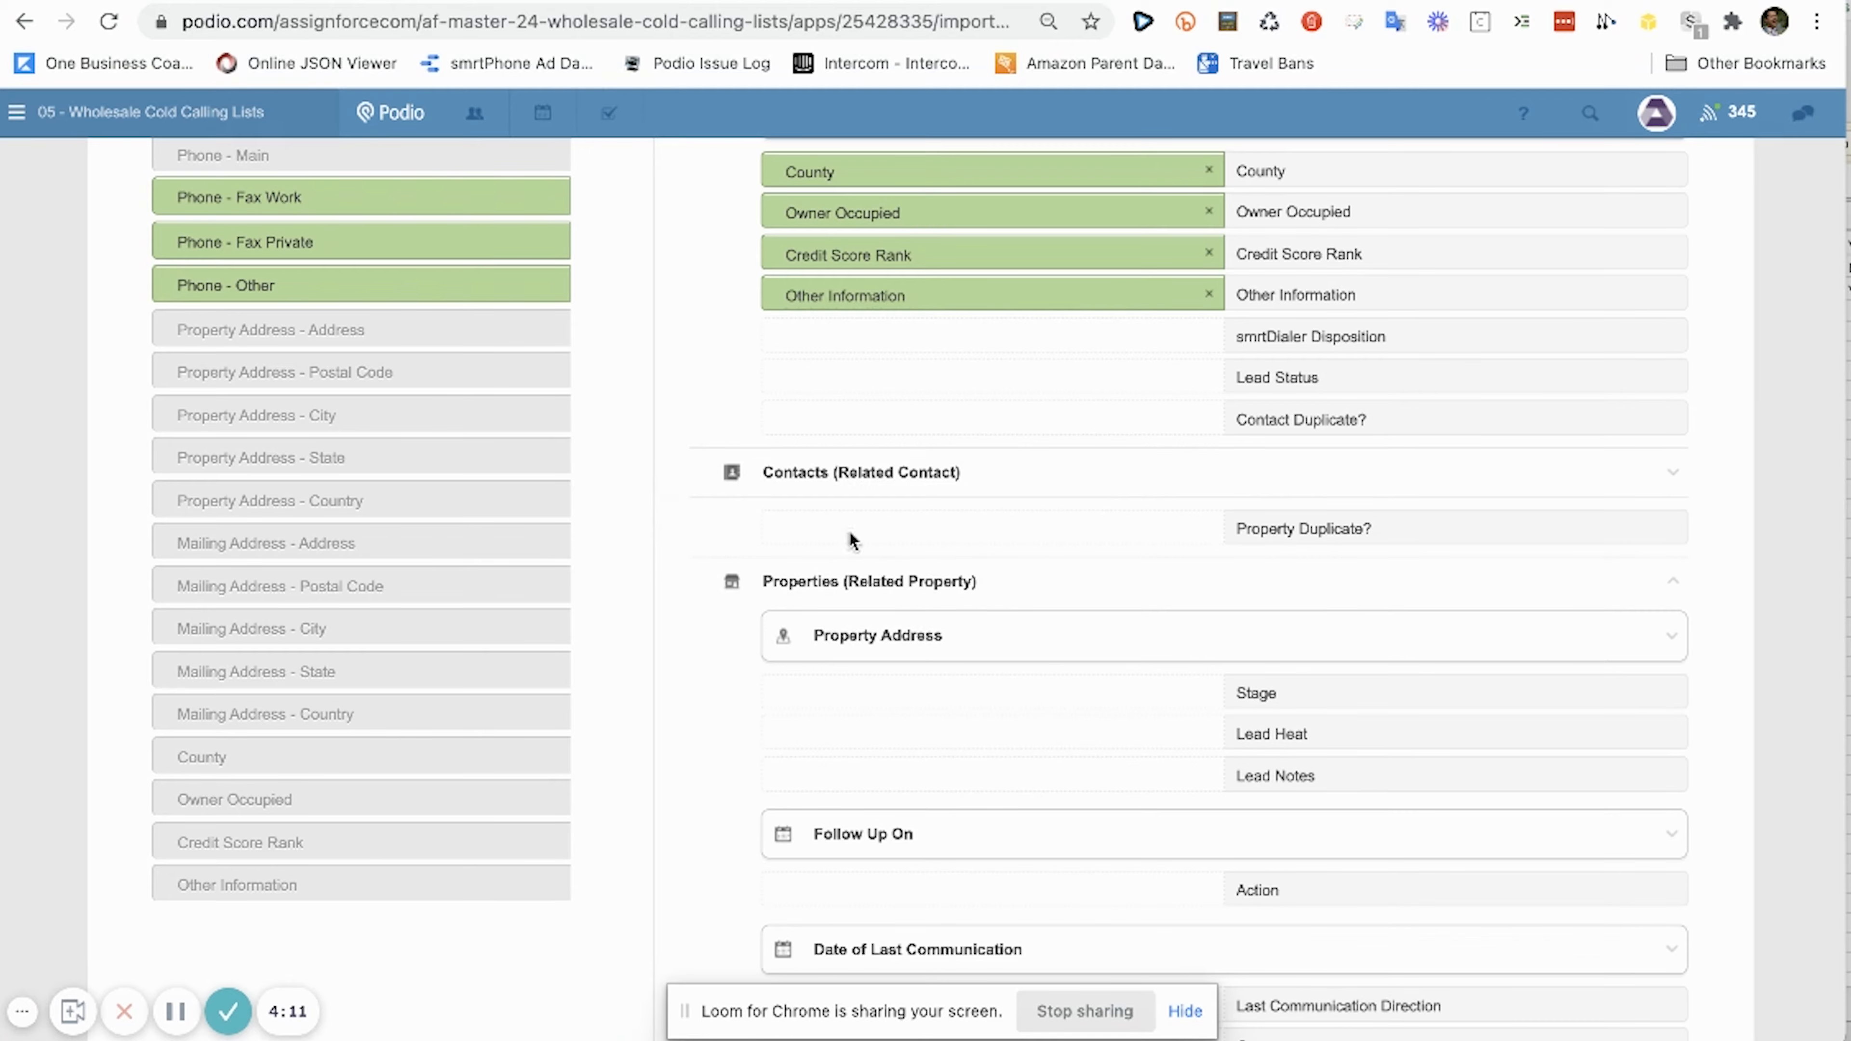
{"action": "scroll", "coordinate": [843, 592], "scroll_direction": "up", "scroll_amount": 10}
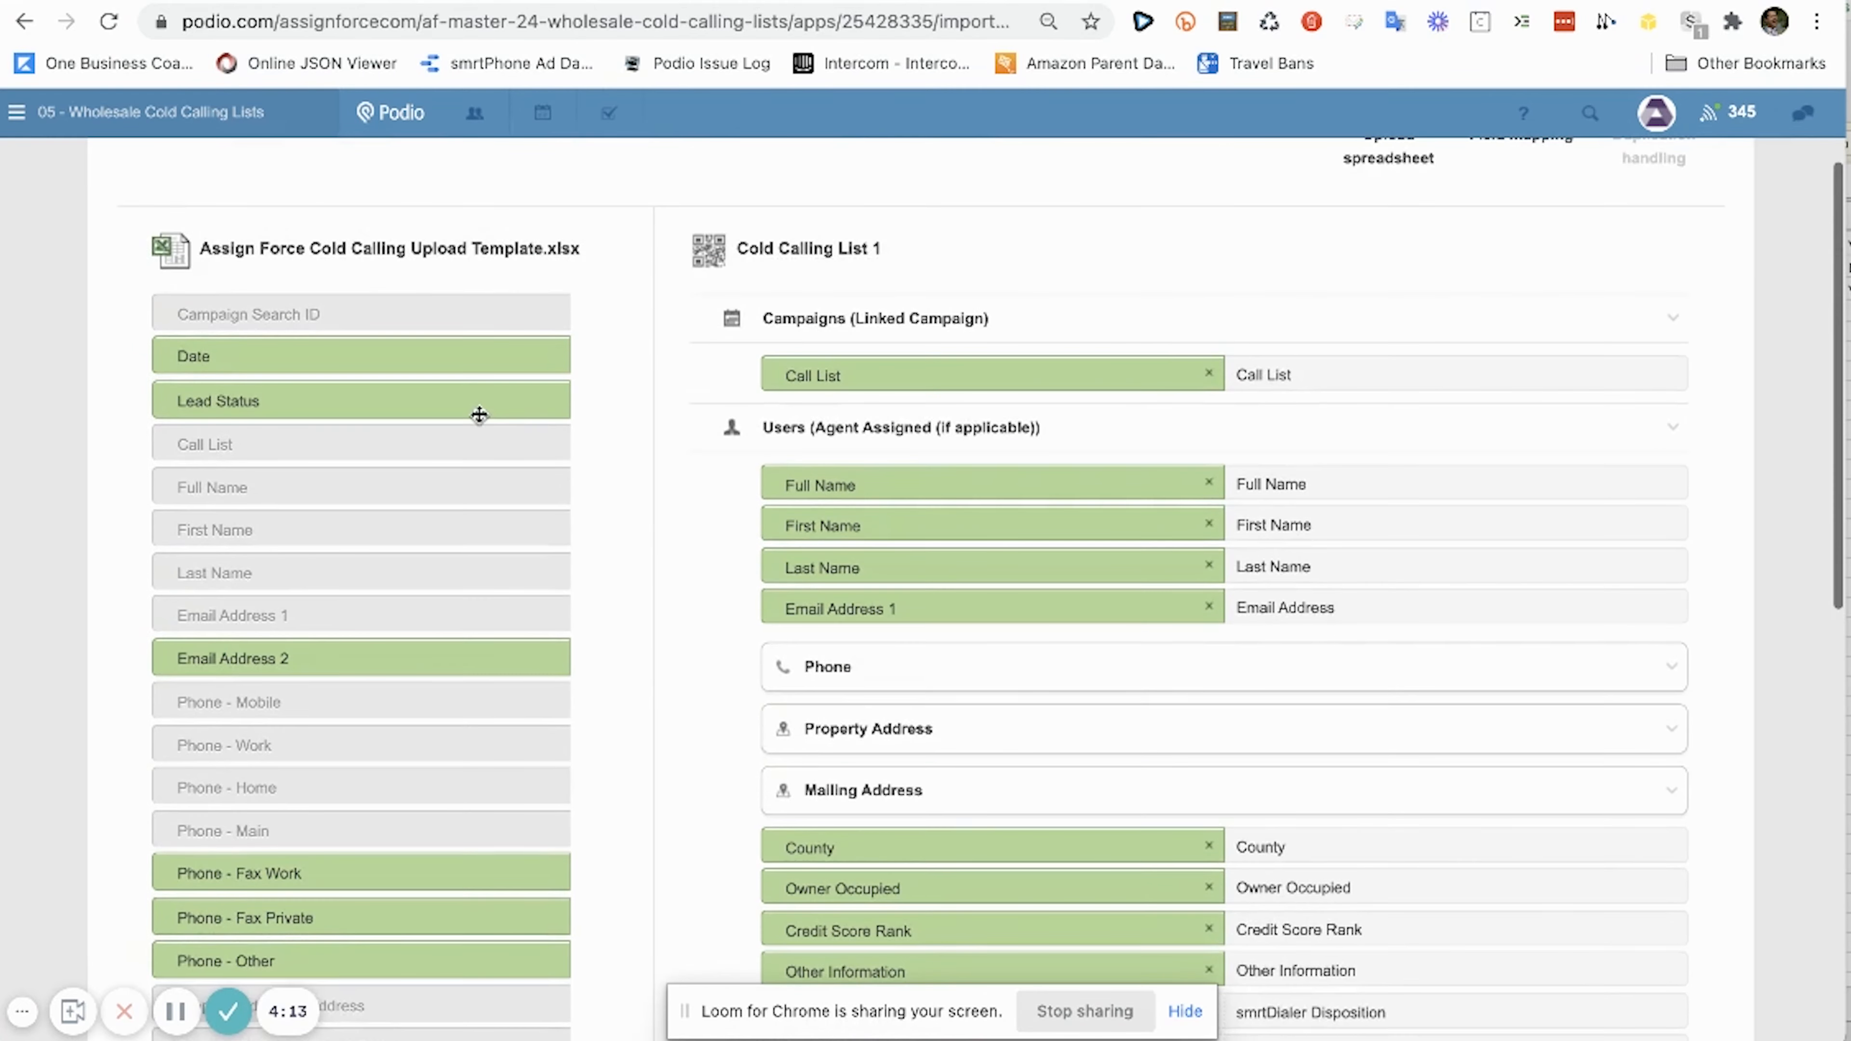
{"action": "scroll", "coordinate": [478, 415], "scroll_direction": "down", "scroll_amount": 2}
{"action": "scroll", "coordinate": [918, 446], "scroll_direction": "down", "scroll_amount": 3}
{"action": "left_click_drag", "start_coordinate": [423, 251], "coordinate": [1064, 712]}
- Expand Creation Date, map the Date column to its start date and choose US format (month first)
{"action": "scroll", "coordinate": [1064, 713], "scroll_direction": "down", "scroll_amount": 2}
{"action": "scroll", "coordinate": [895, 816], "scroll_direction": "down", "scroll_amount": 1}
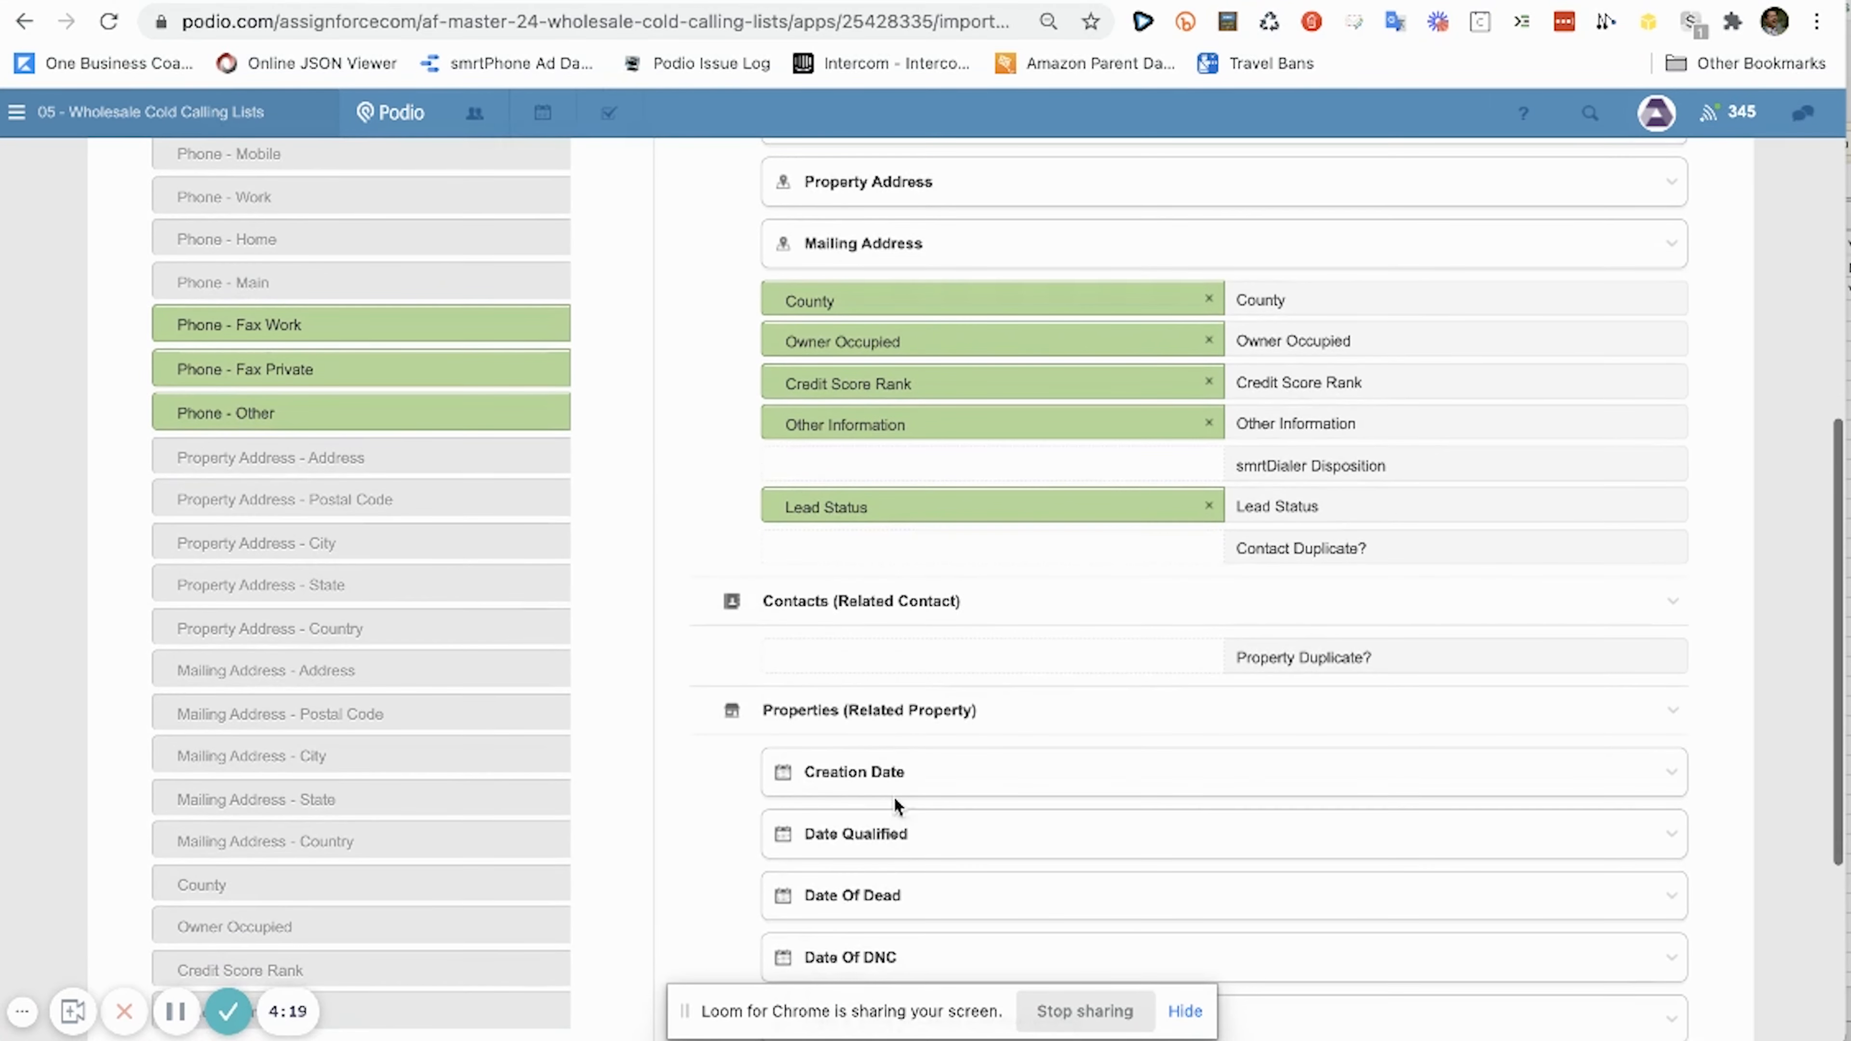
{"action": "left_click", "coordinate": [885, 775]}
{"action": "scroll", "coordinate": [466, 485], "scroll_direction": "down", "scroll_amount": 1}
{"action": "scroll", "coordinate": [467, 485], "scroll_direction": "up", "scroll_amount": 8}
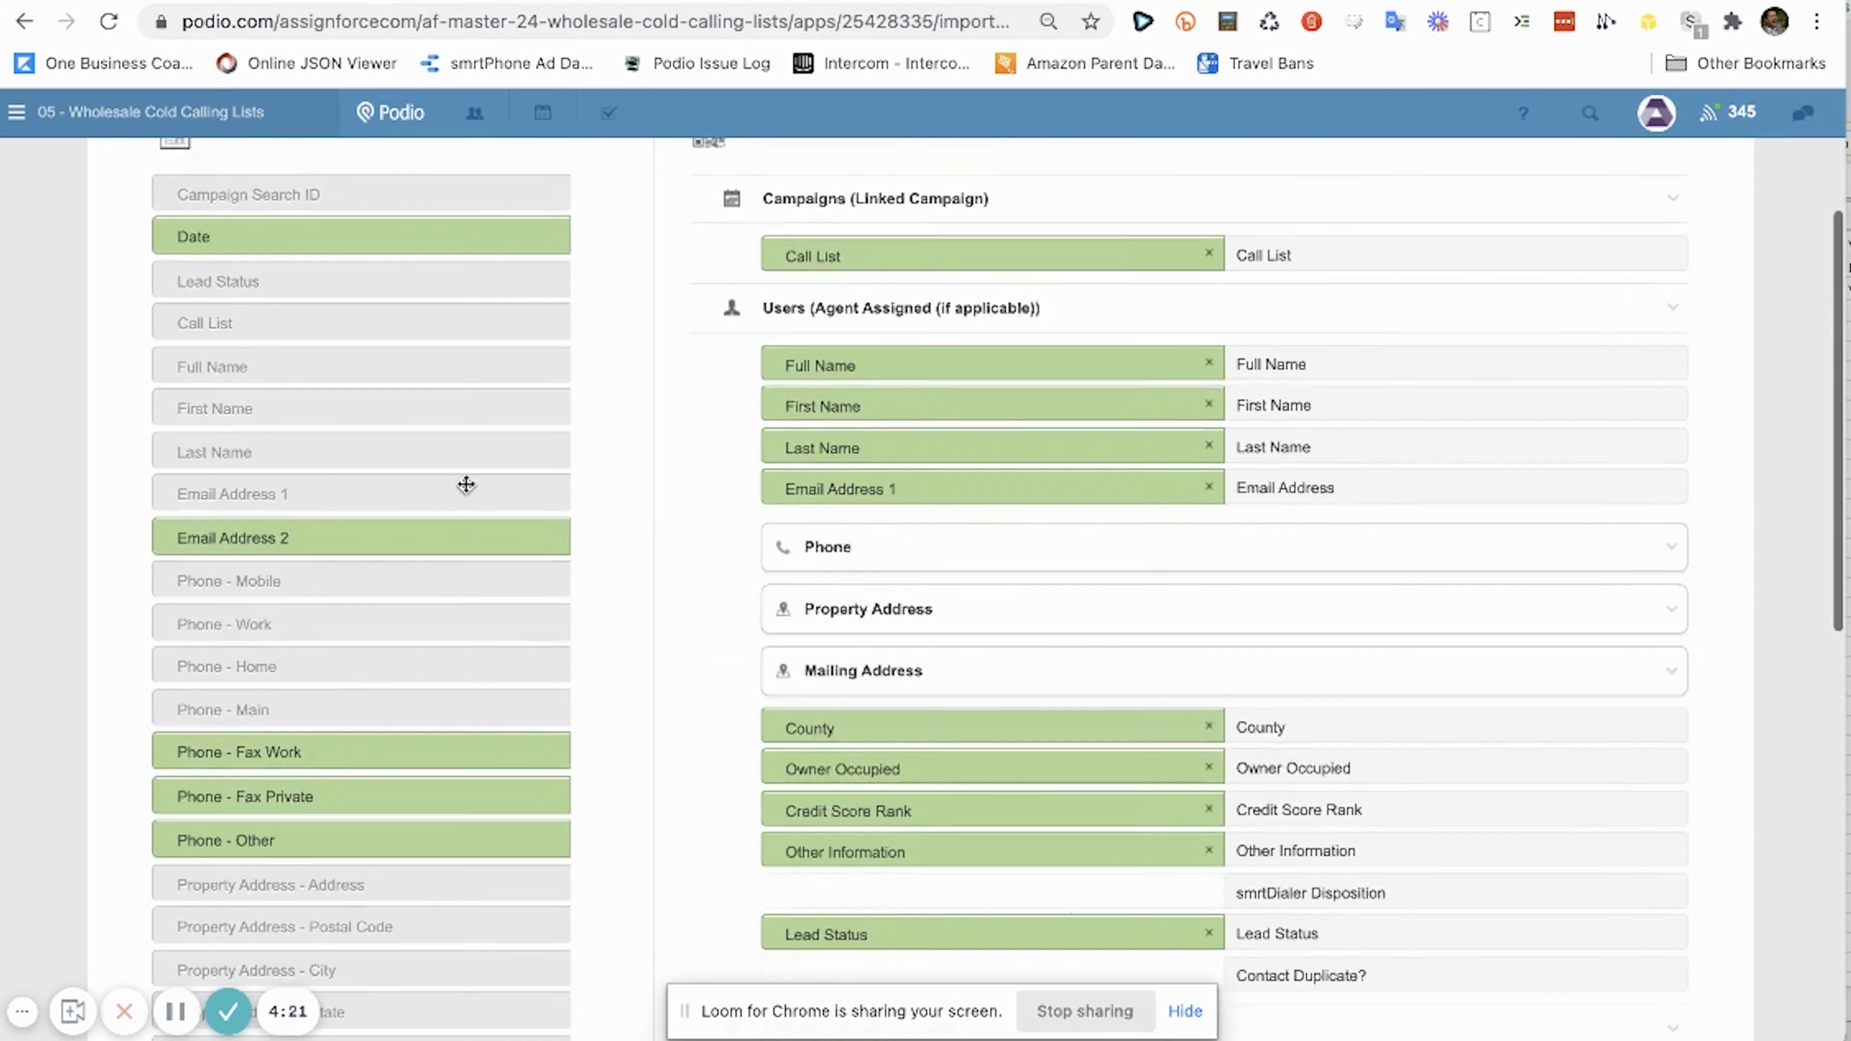
{"action": "left_click_drag", "start_coordinate": [381, 319], "coordinate": [1017, 410]}
{"action": "scroll", "coordinate": [664, 599], "scroll_direction": "down", "scroll_amount": 10}
{"action": "left_click", "coordinate": [969, 482]}
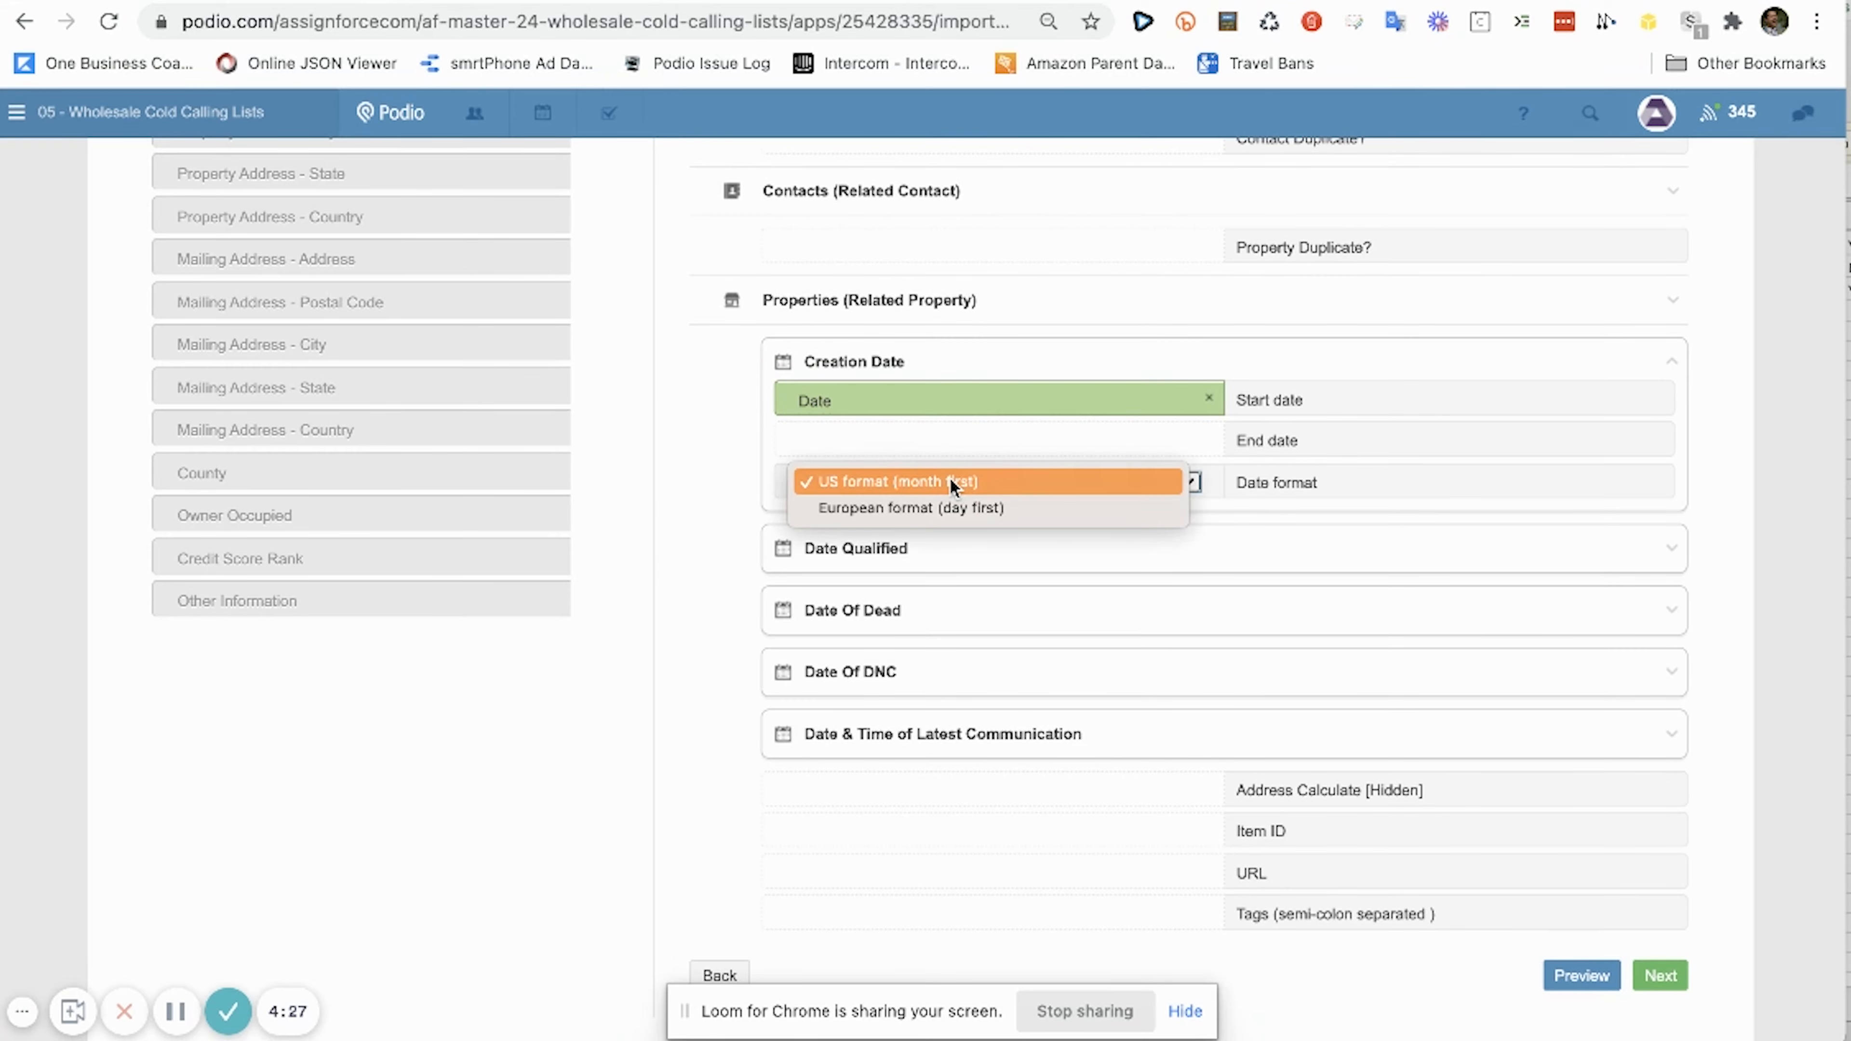
{"action": "left_click", "coordinate": [950, 478]}
{"action": "scroll", "coordinate": [961, 534], "scroll_direction": "down", "scroll_amount": 1}
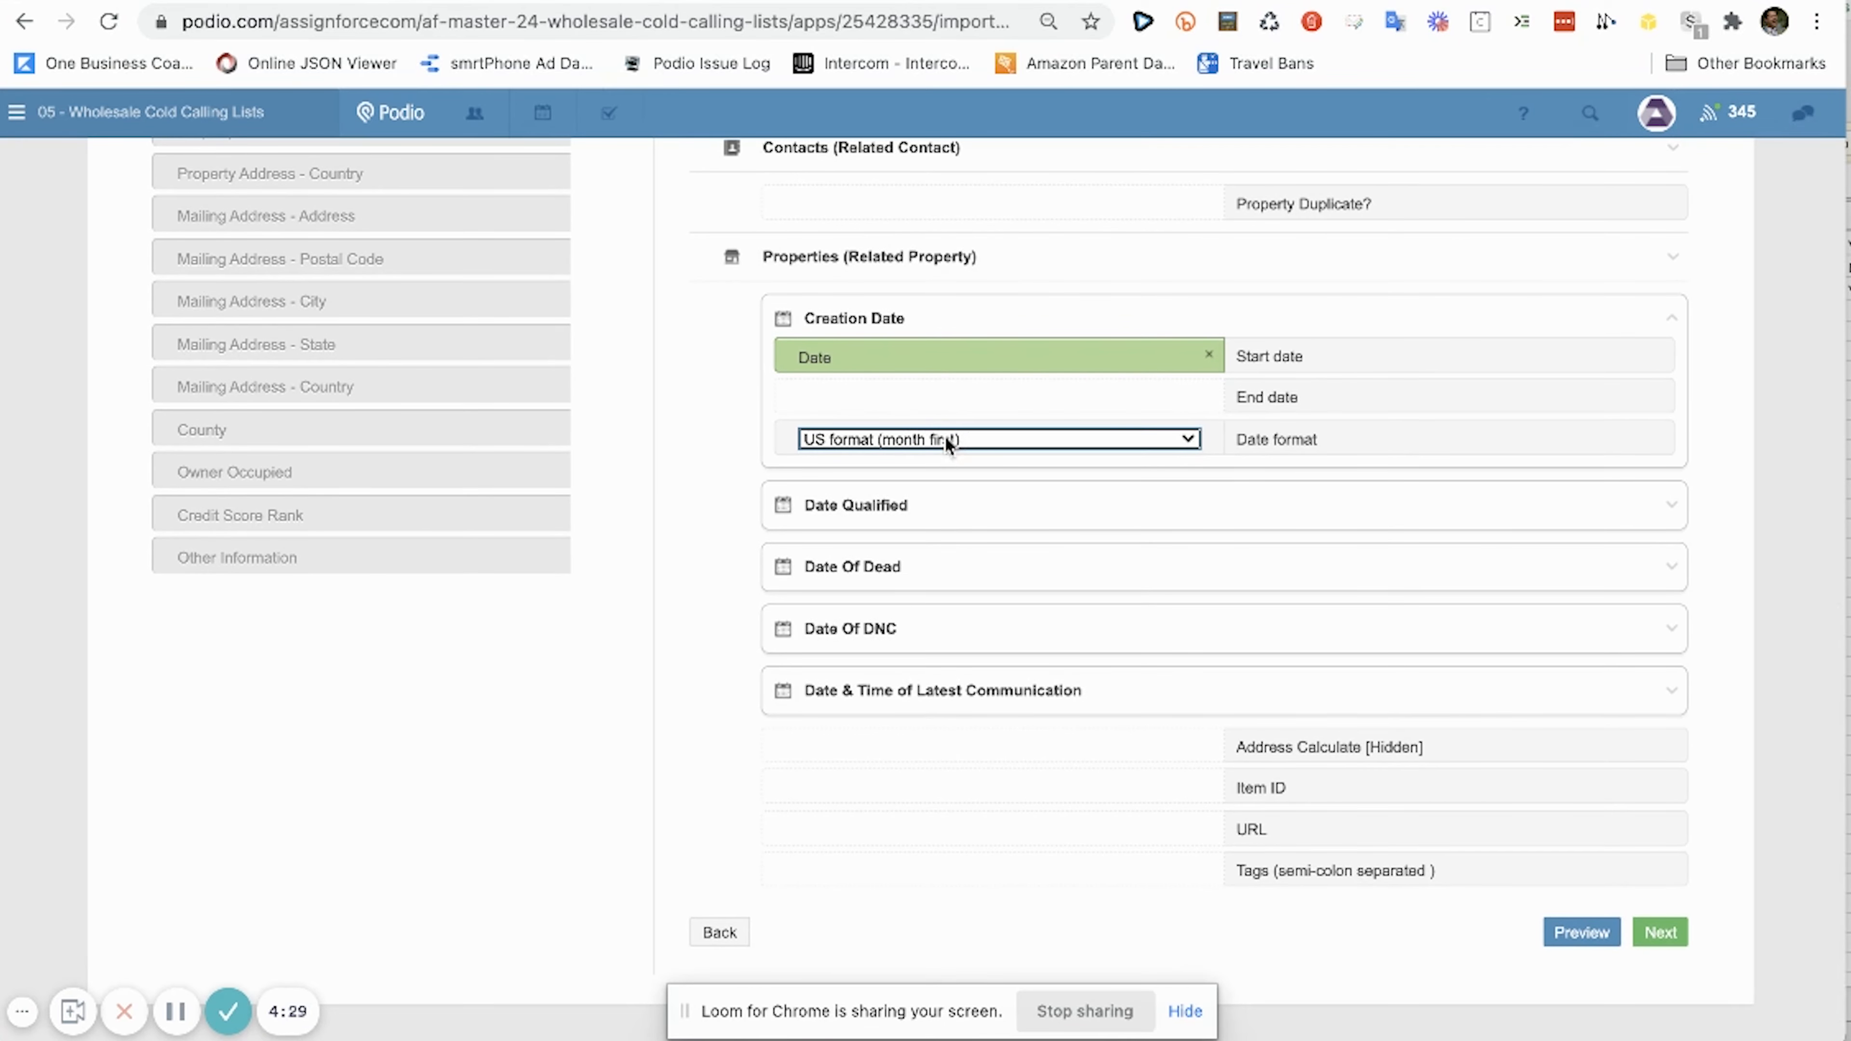
- Review the field mapping, preview the Excel import to check the mapped values and close the preview
{"action": "scroll", "coordinate": [934, 423], "scroll_direction": "up", "scroll_amount": 3}
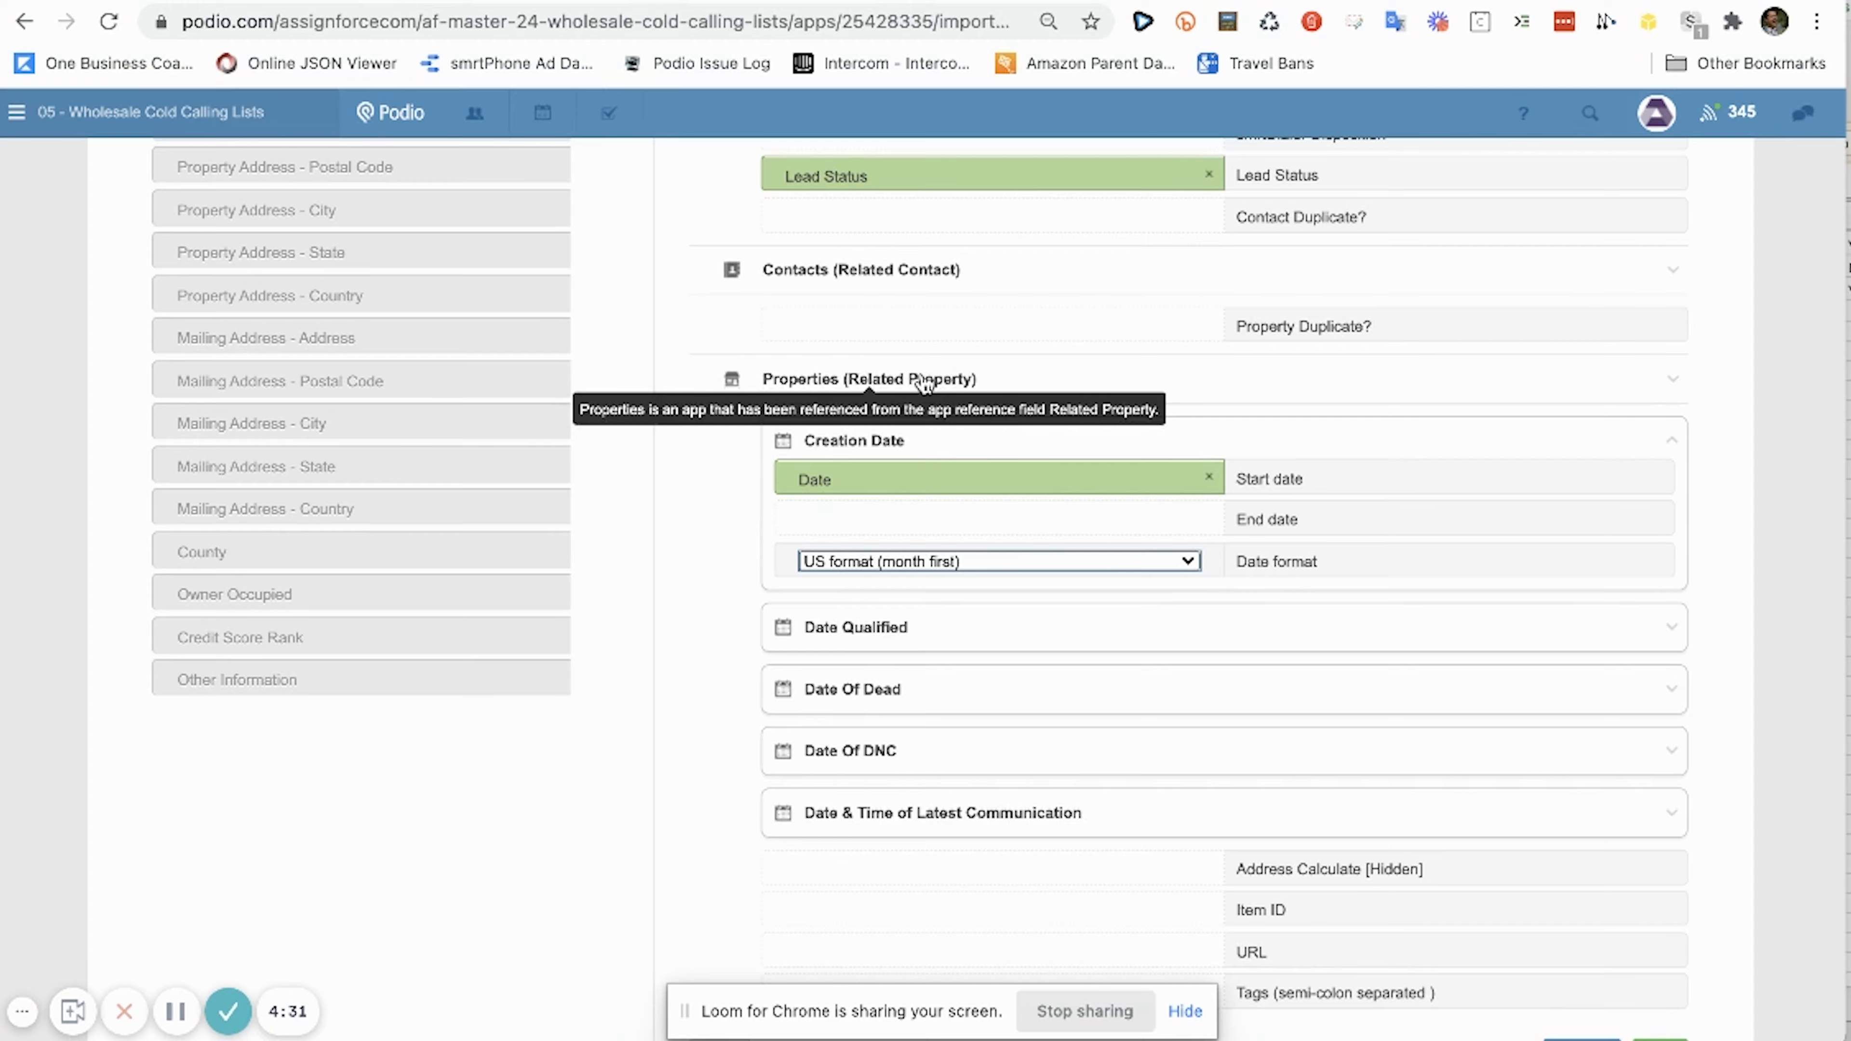
{"action": "scroll", "coordinate": [921, 371], "scroll_direction": "up", "scroll_amount": 15}
{"action": "scroll", "coordinate": [921, 379], "scroll_direction": "down", "scroll_amount": 19}
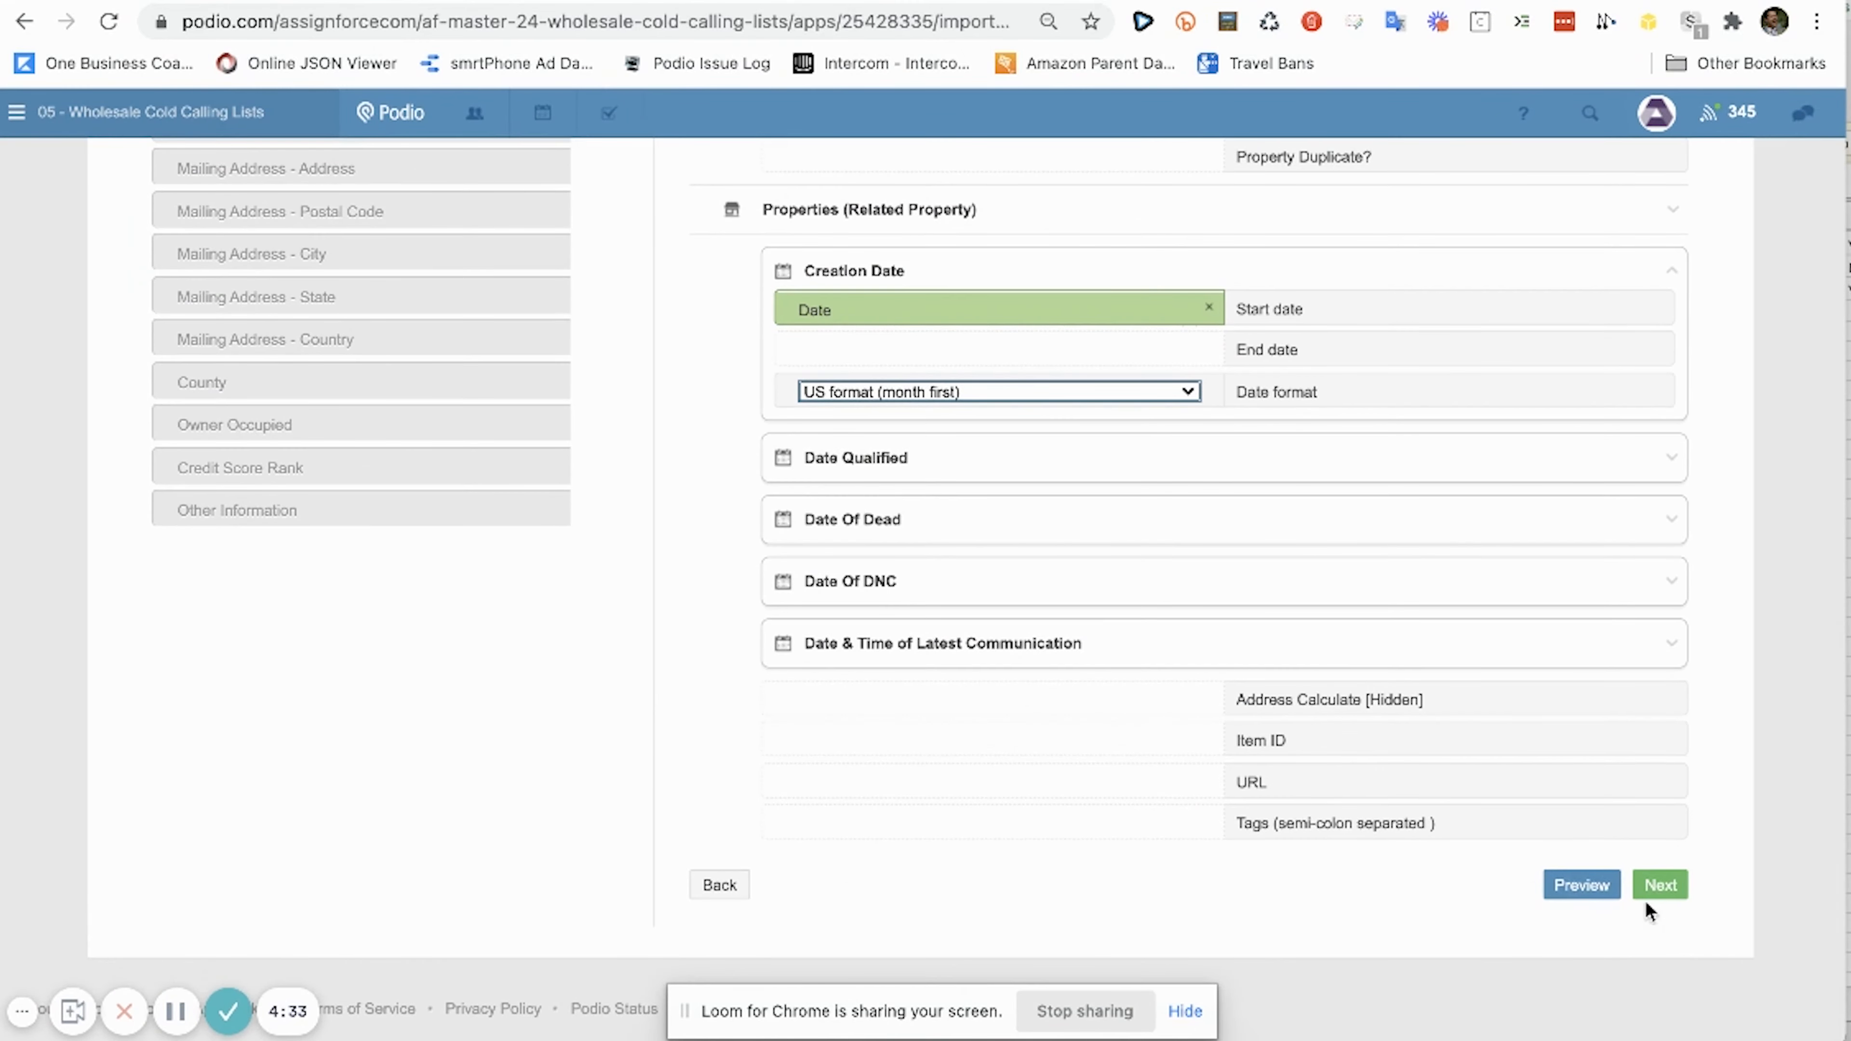
{"action": "left_click", "coordinate": [1583, 888]}
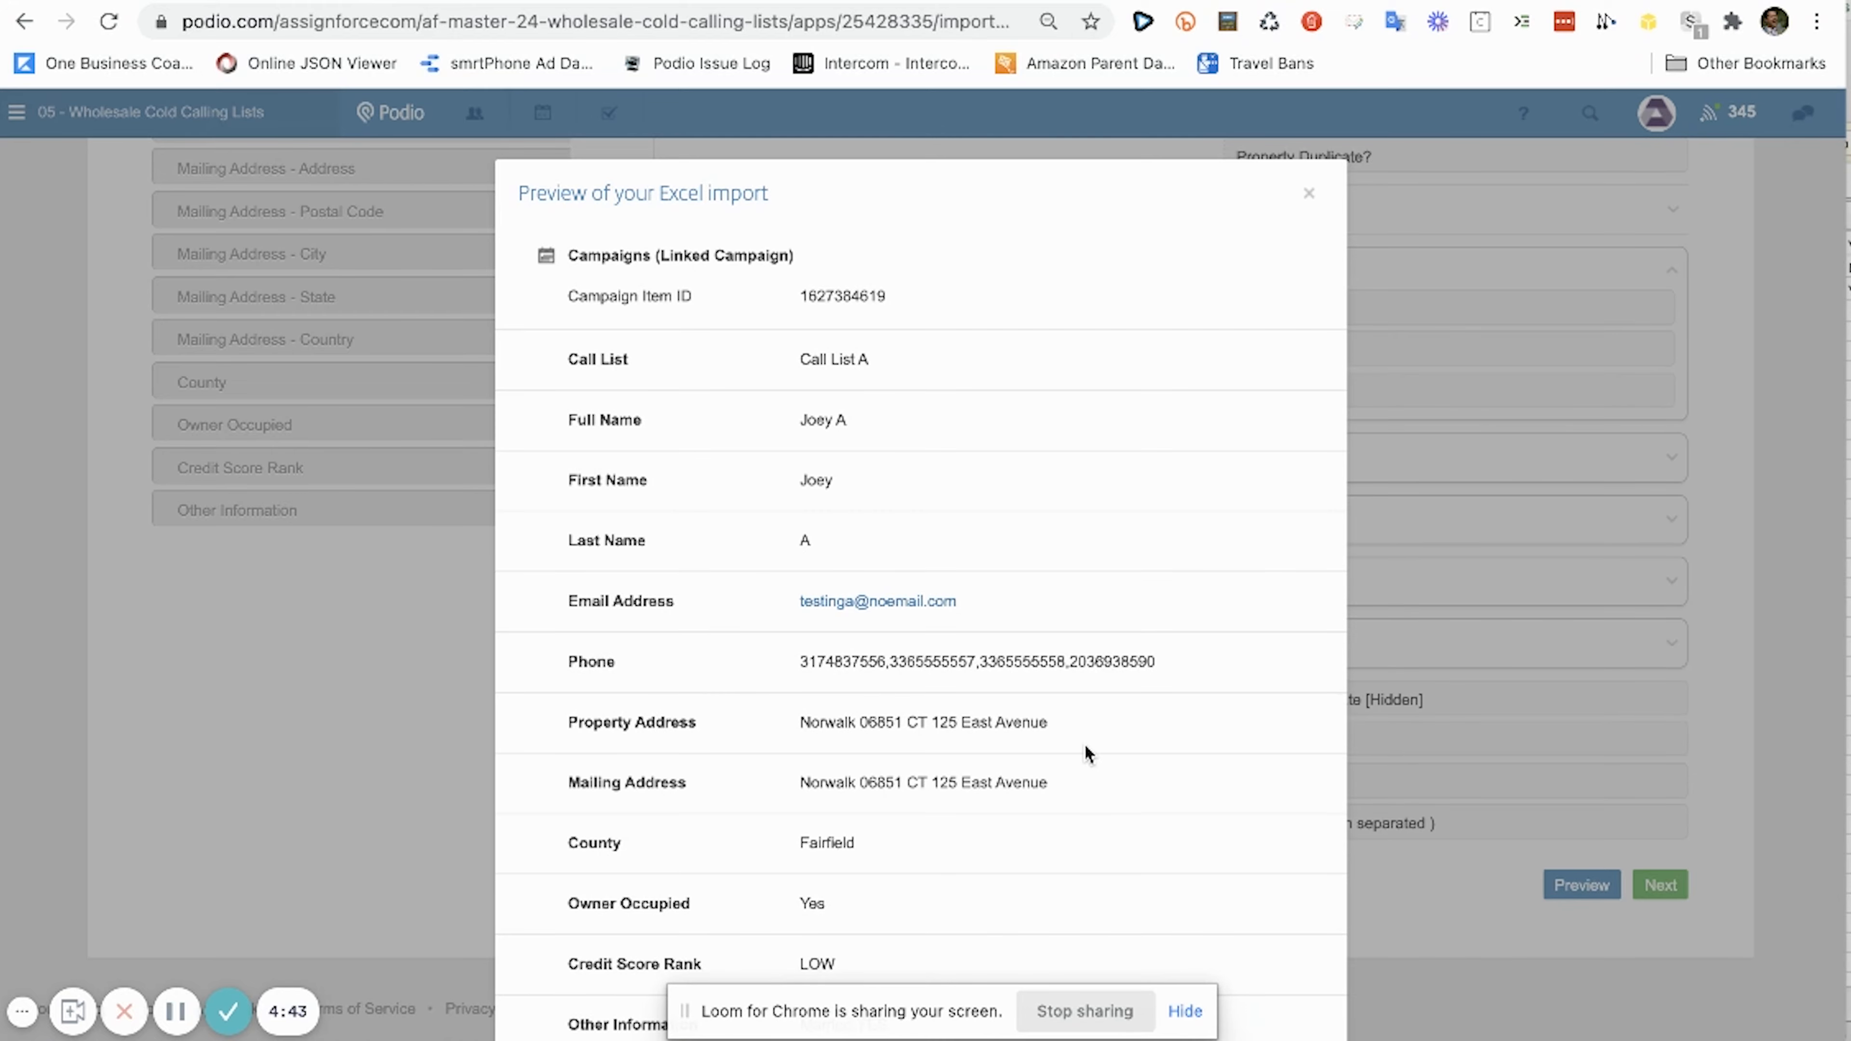
{"action": "scroll", "coordinate": [1086, 755], "scroll_direction": "down", "scroll_amount": 5}
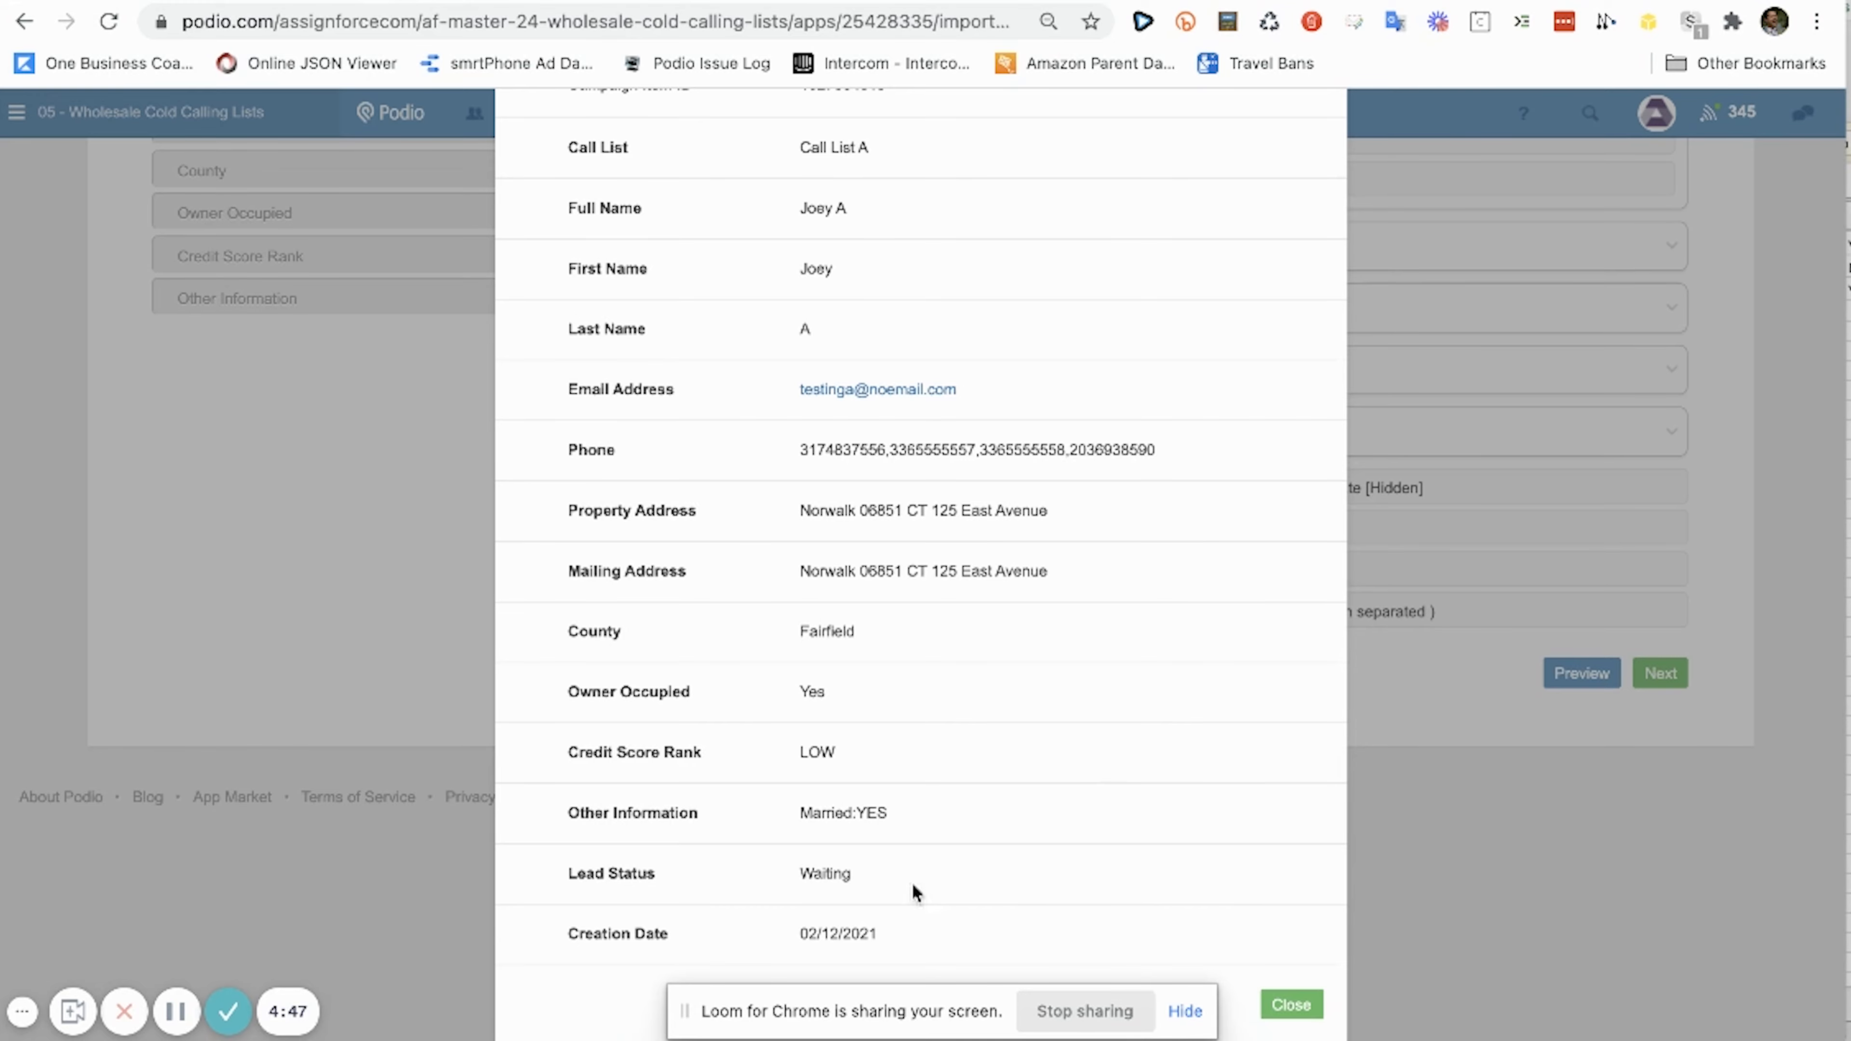
{"action": "left_click", "coordinate": [1280, 996]}
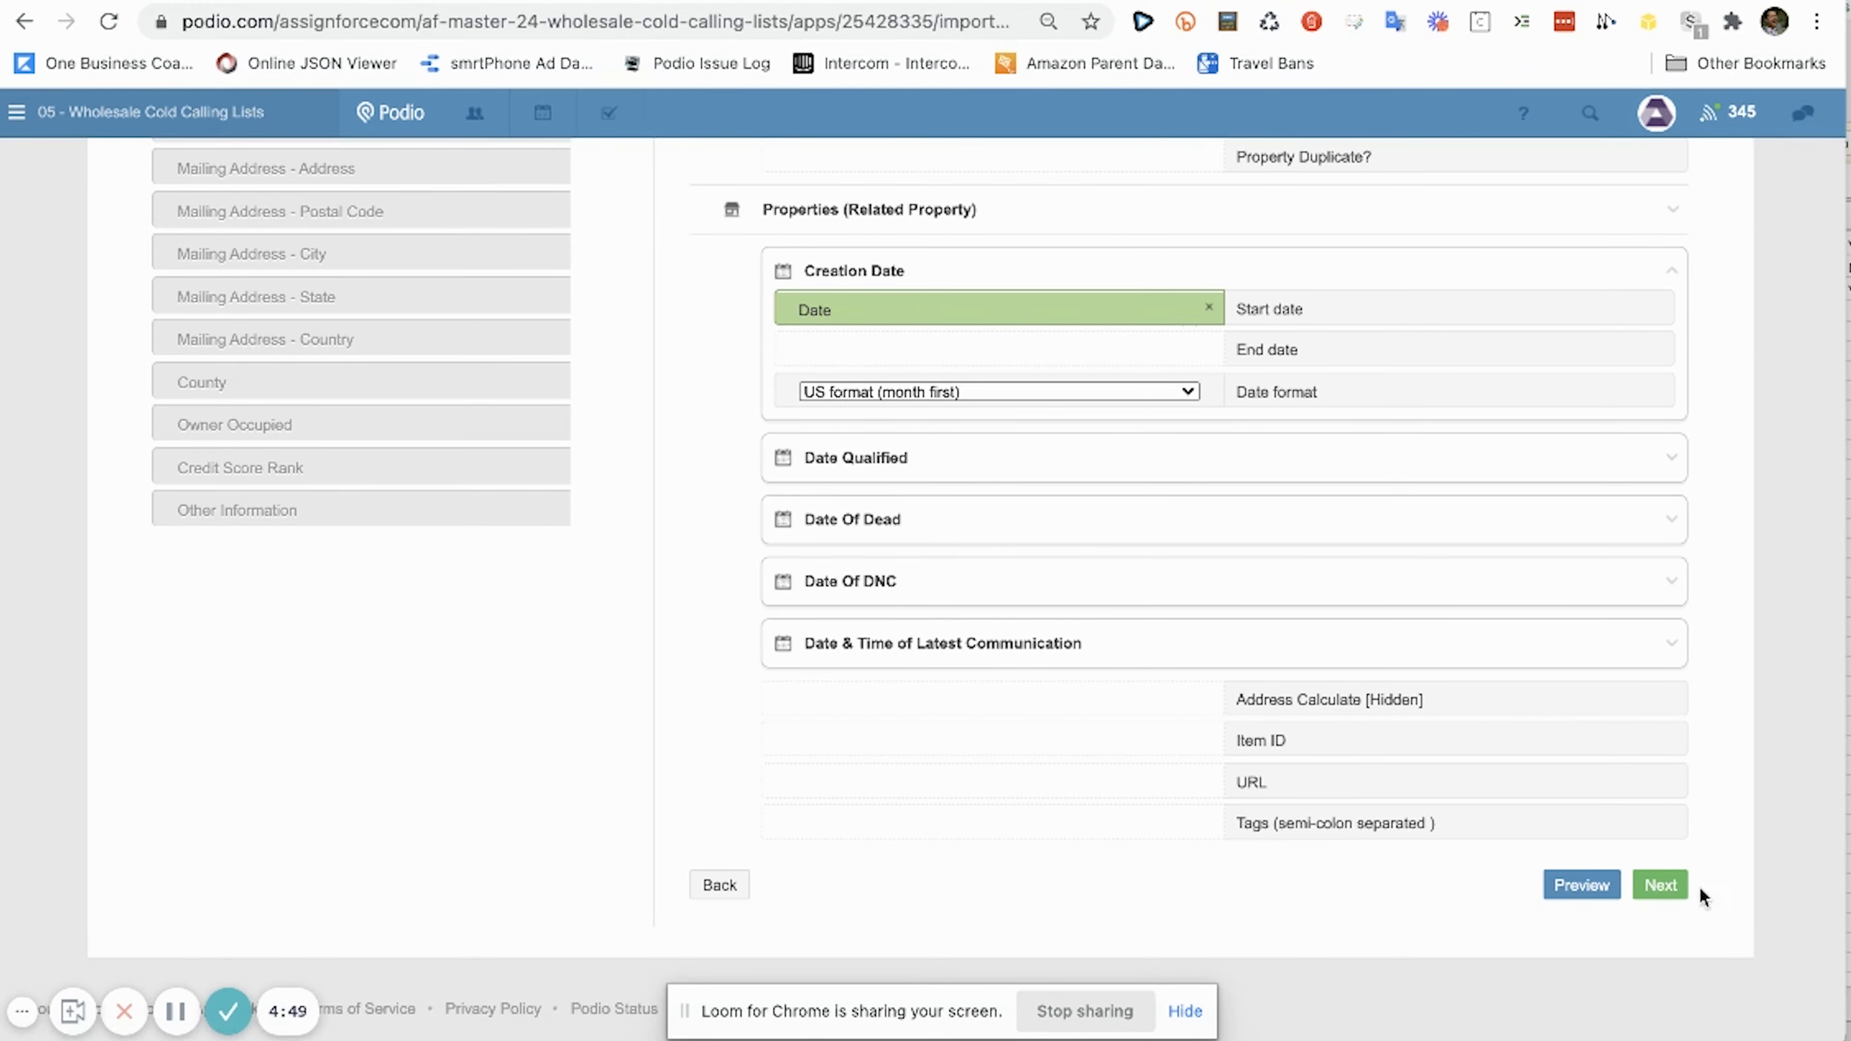
- Continue to duplication handling and turn off duplicate matching on the Full Name field
{"action": "left_click", "coordinate": [1662, 887]}
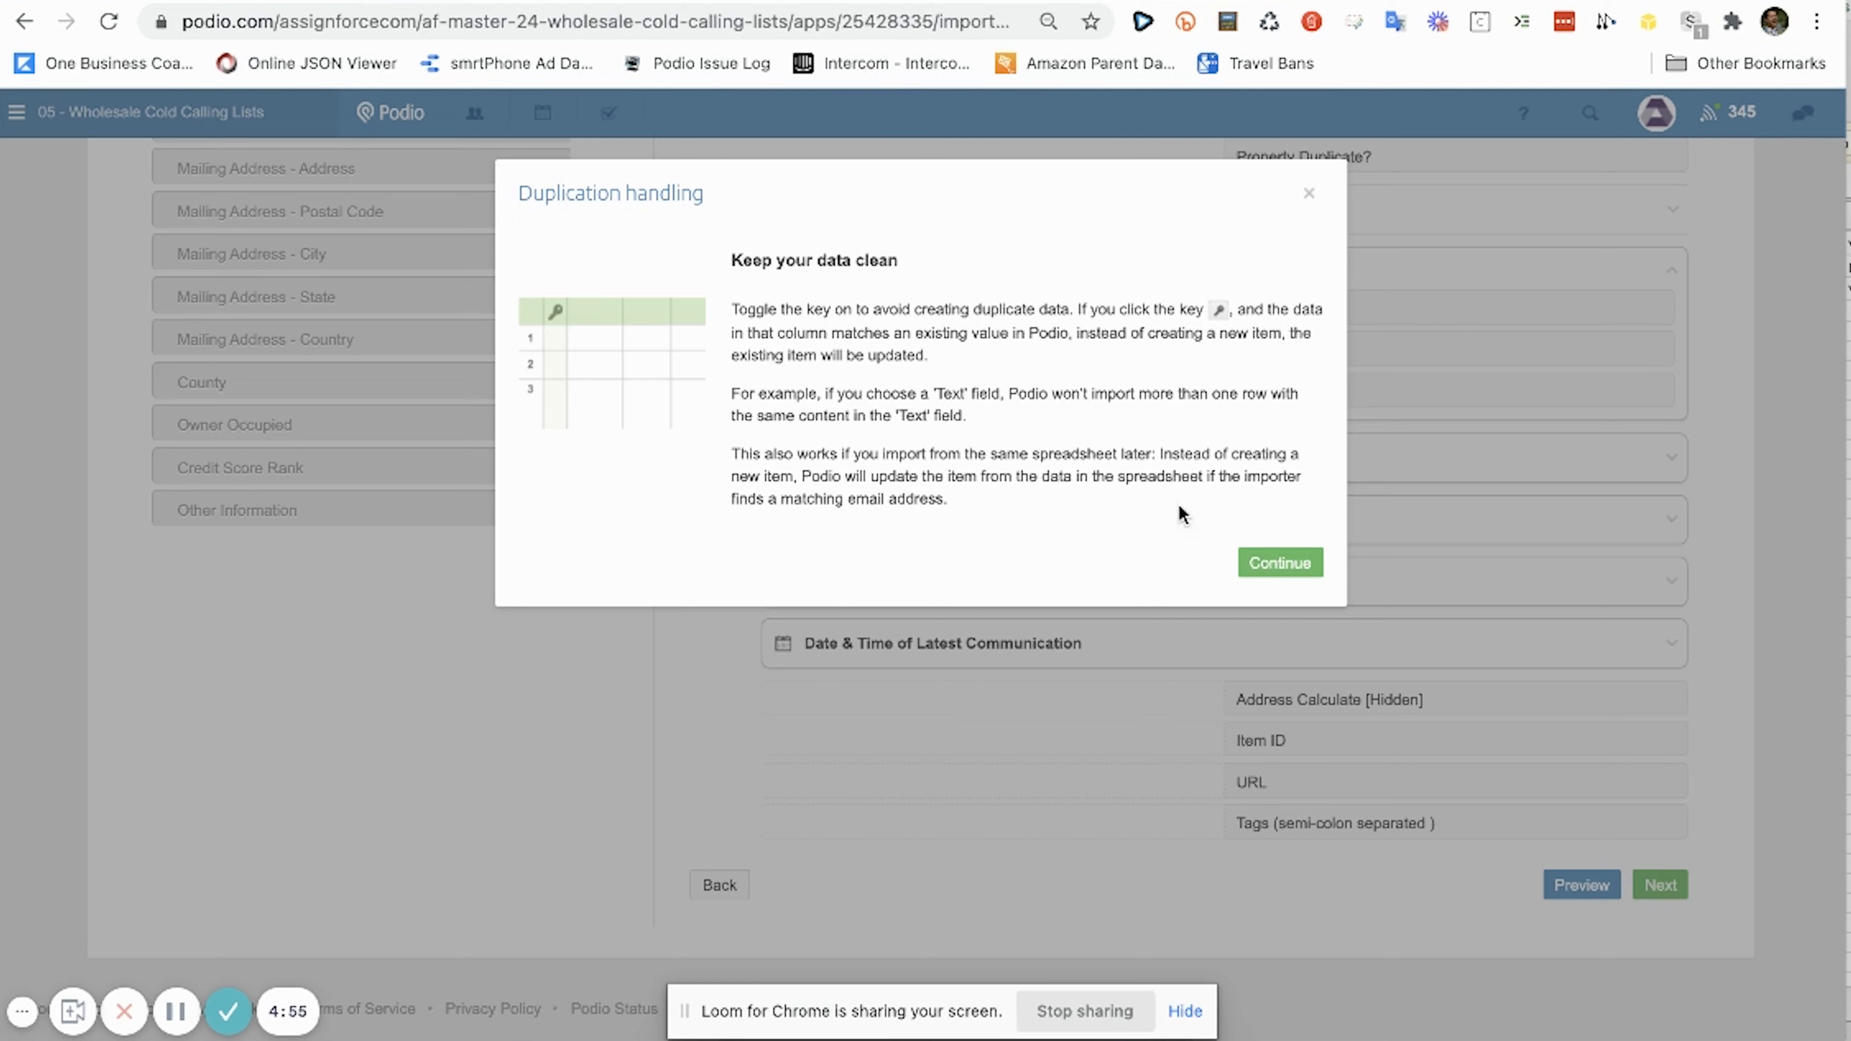
{"action": "left_click", "coordinate": [1258, 568]}
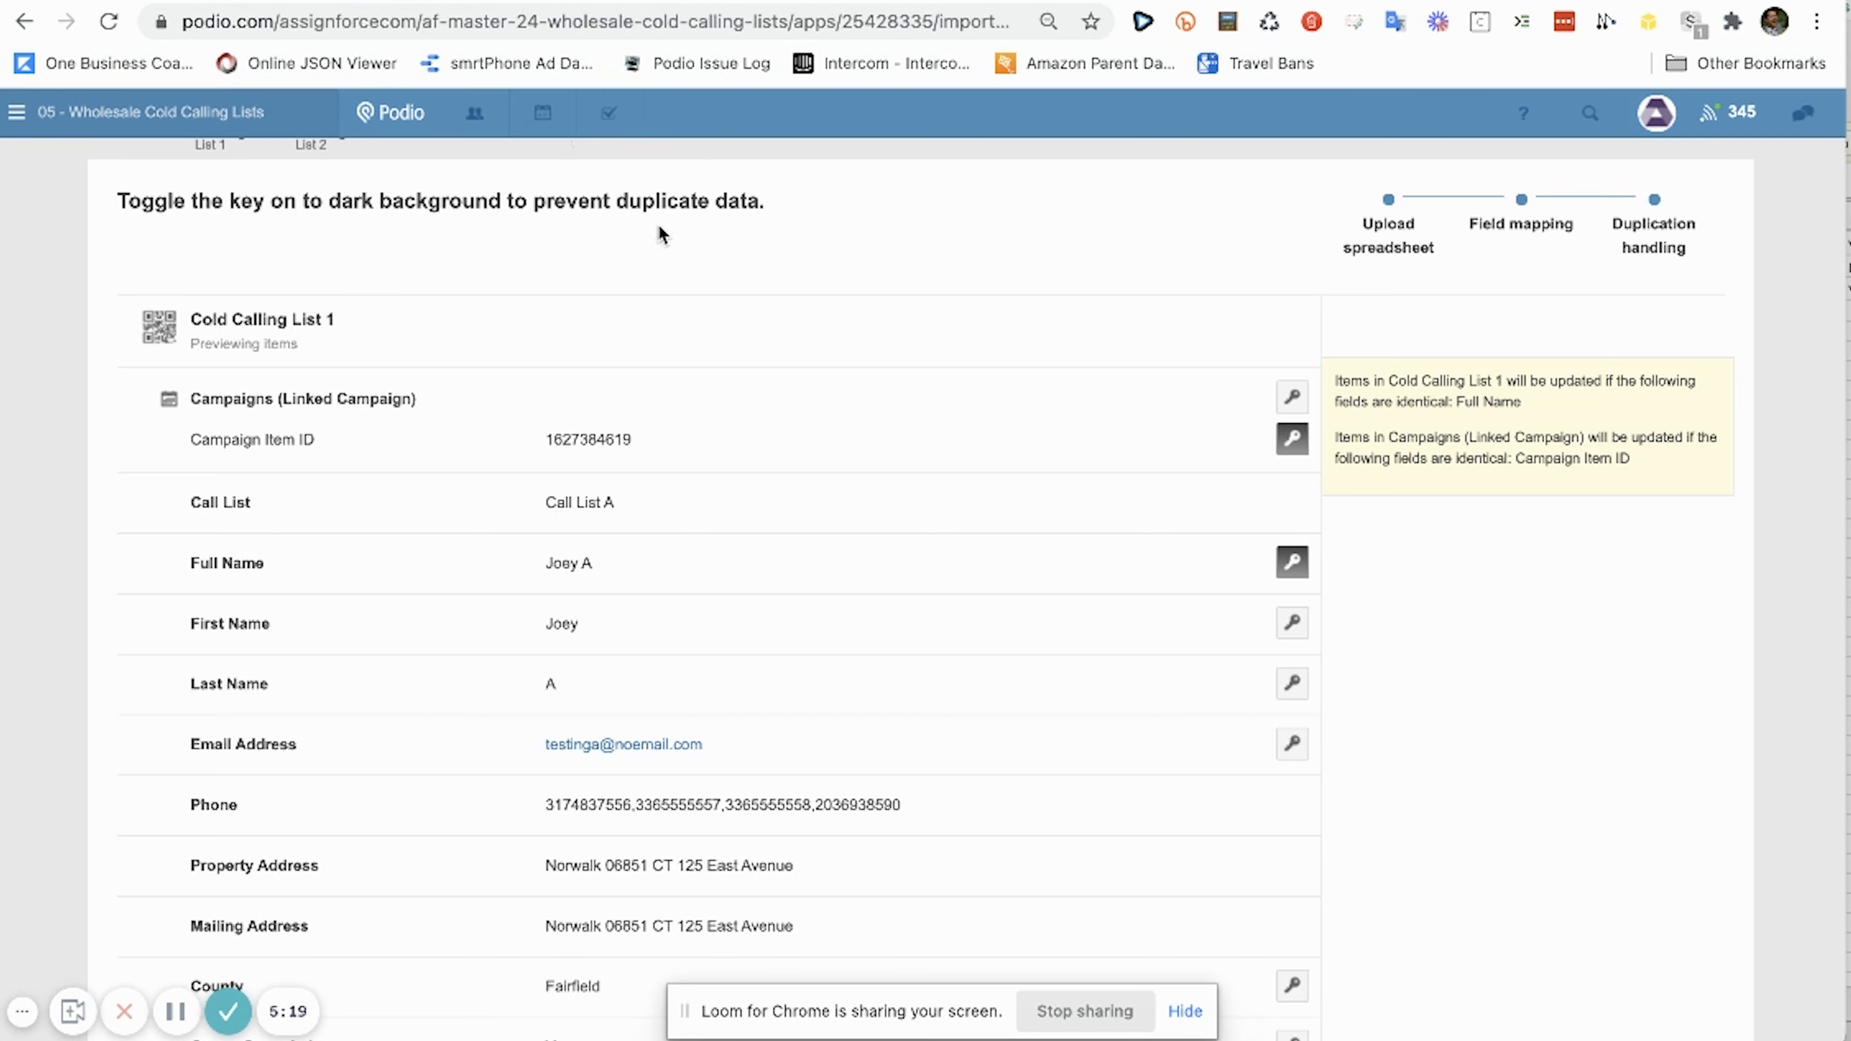
{"action": "scroll", "coordinate": [799, 300], "scroll_direction": "down", "scroll_amount": 3}
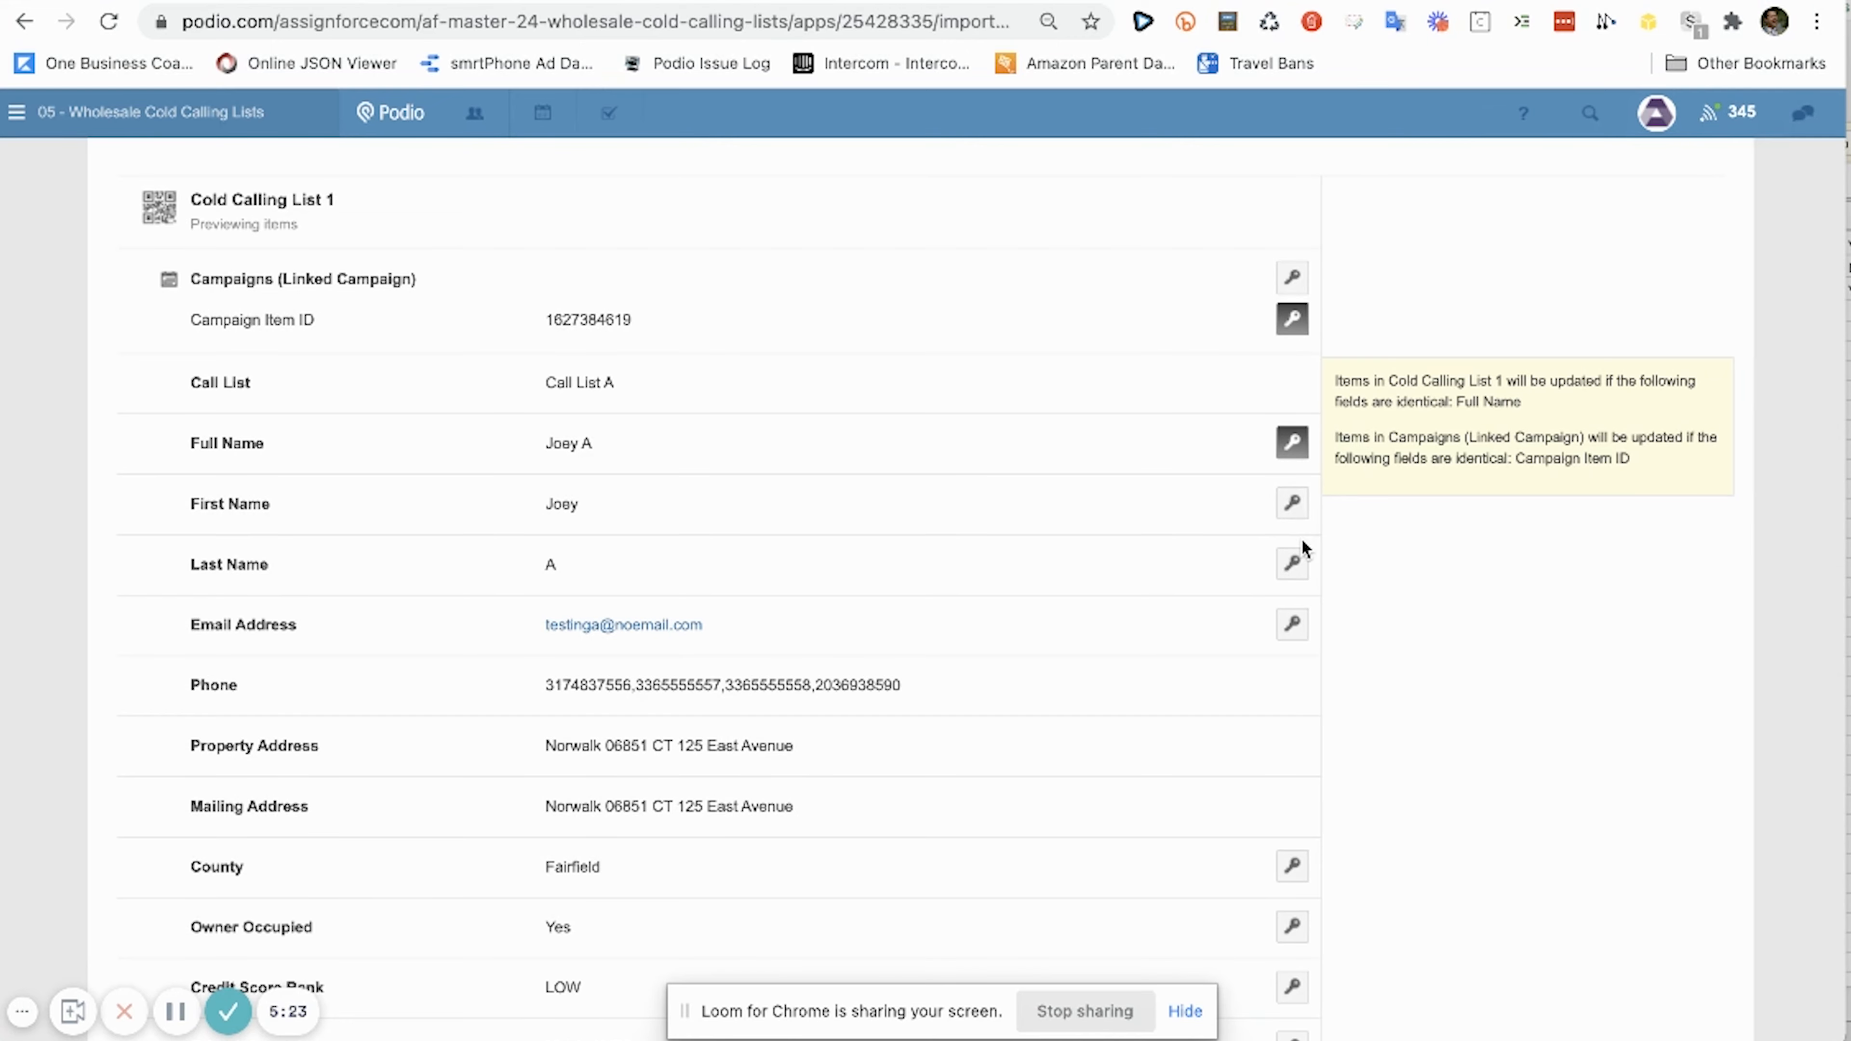
{"action": "scroll", "coordinate": [1293, 550], "scroll_direction": "down", "scroll_amount": 2}
{"action": "scroll", "coordinate": [1301, 537], "scroll_direction": "up", "scroll_amount": 1}
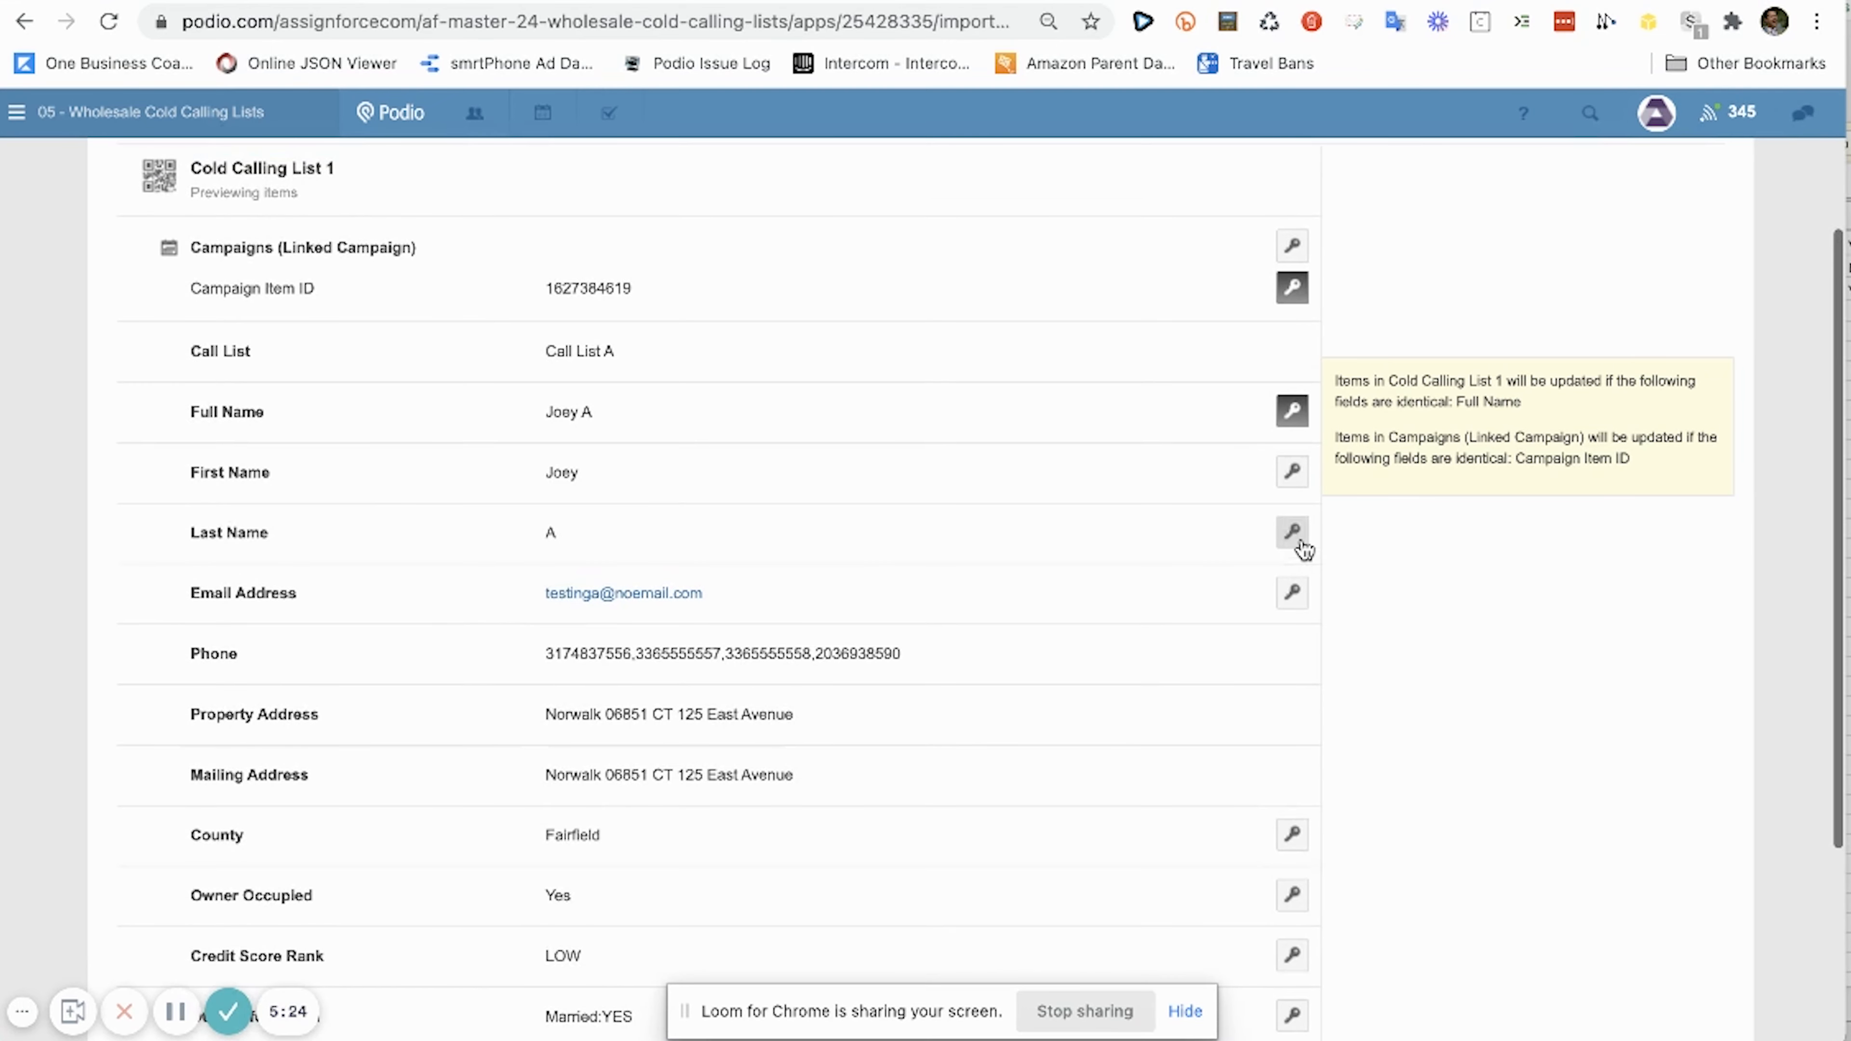
{"action": "left_click", "coordinate": [1291, 423]}
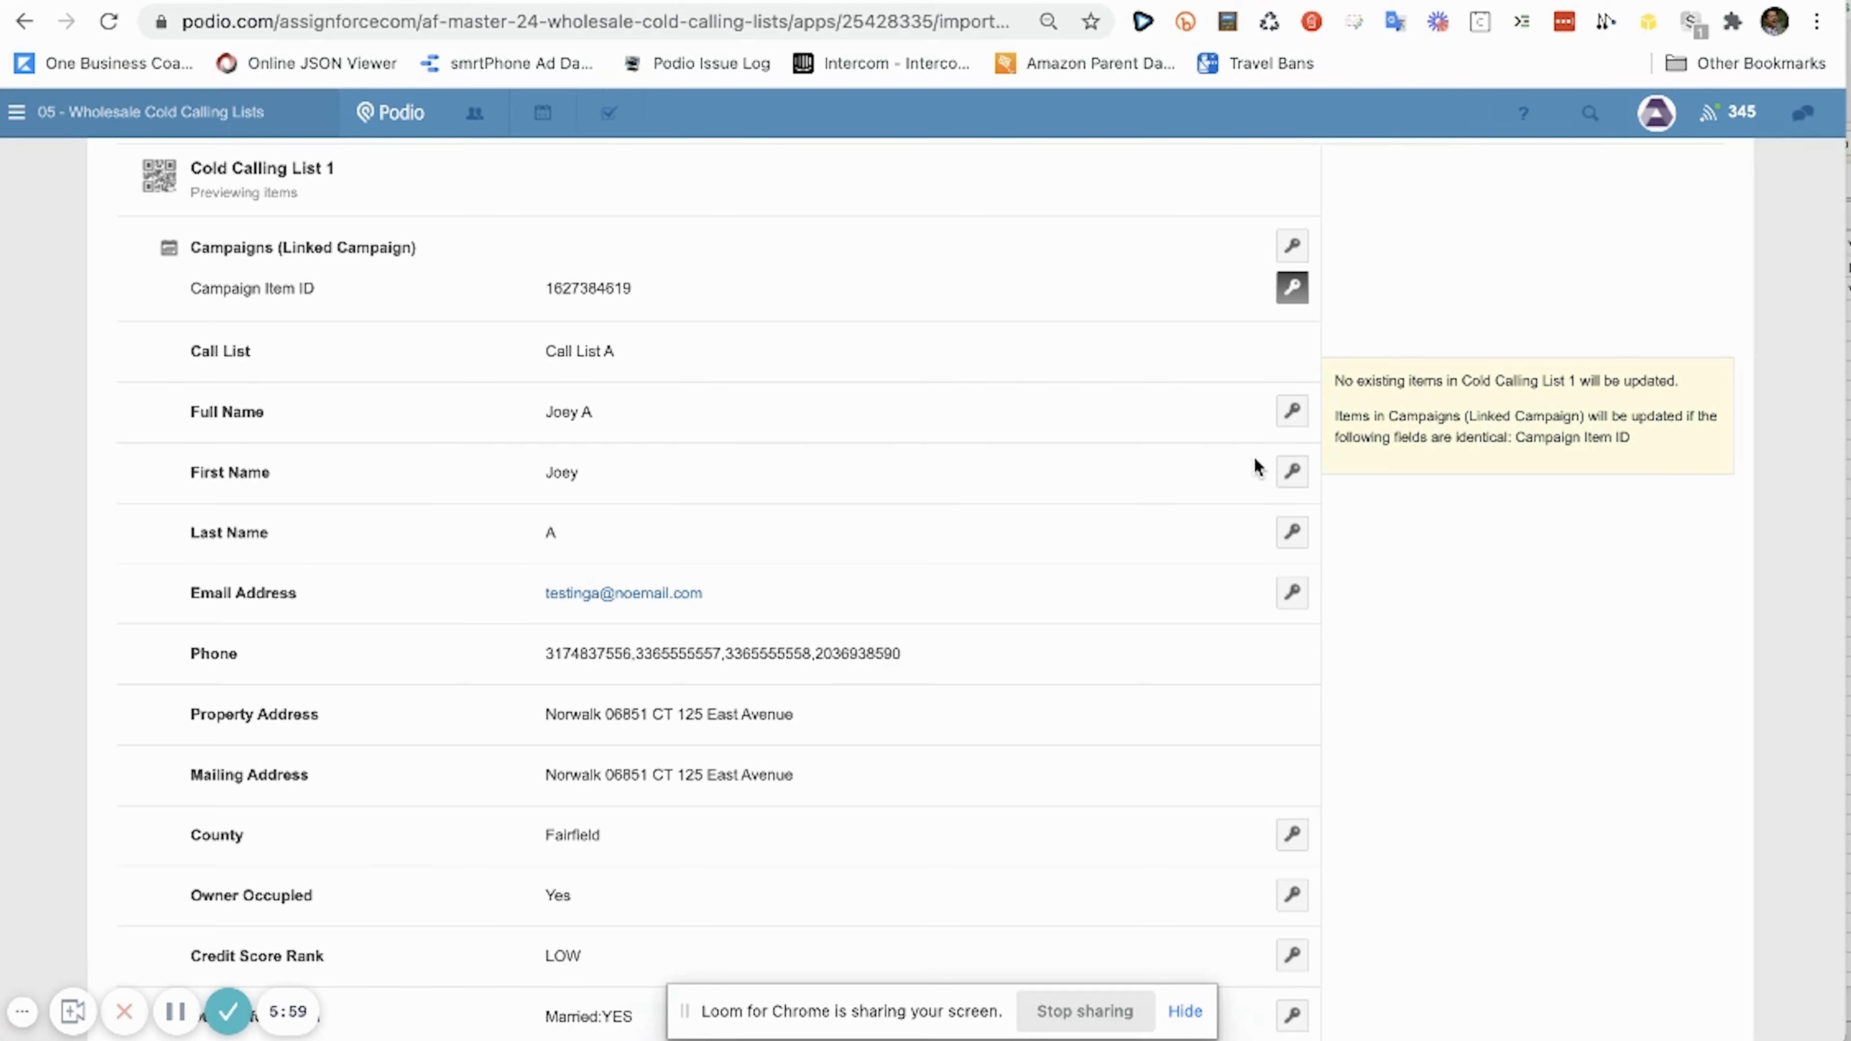
{"action": "scroll", "coordinate": [1255, 466], "scroll_direction": "up", "scroll_amount": 2}
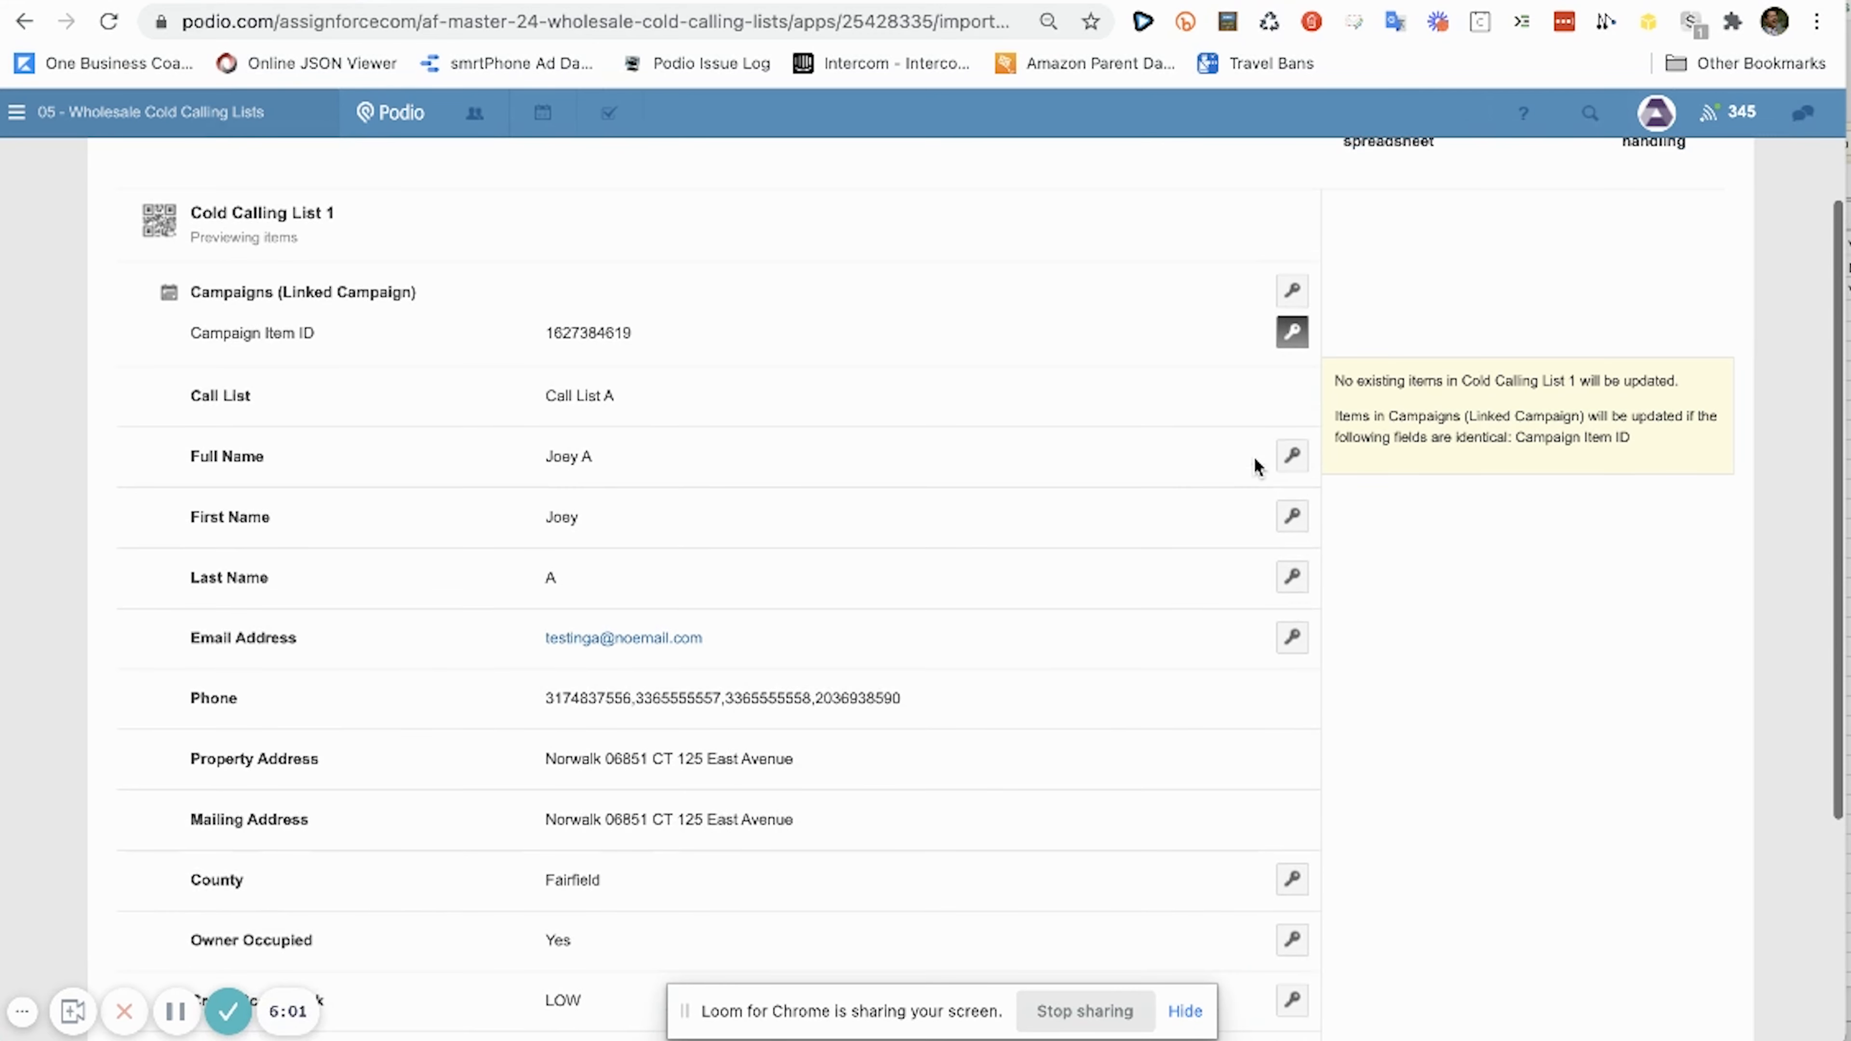
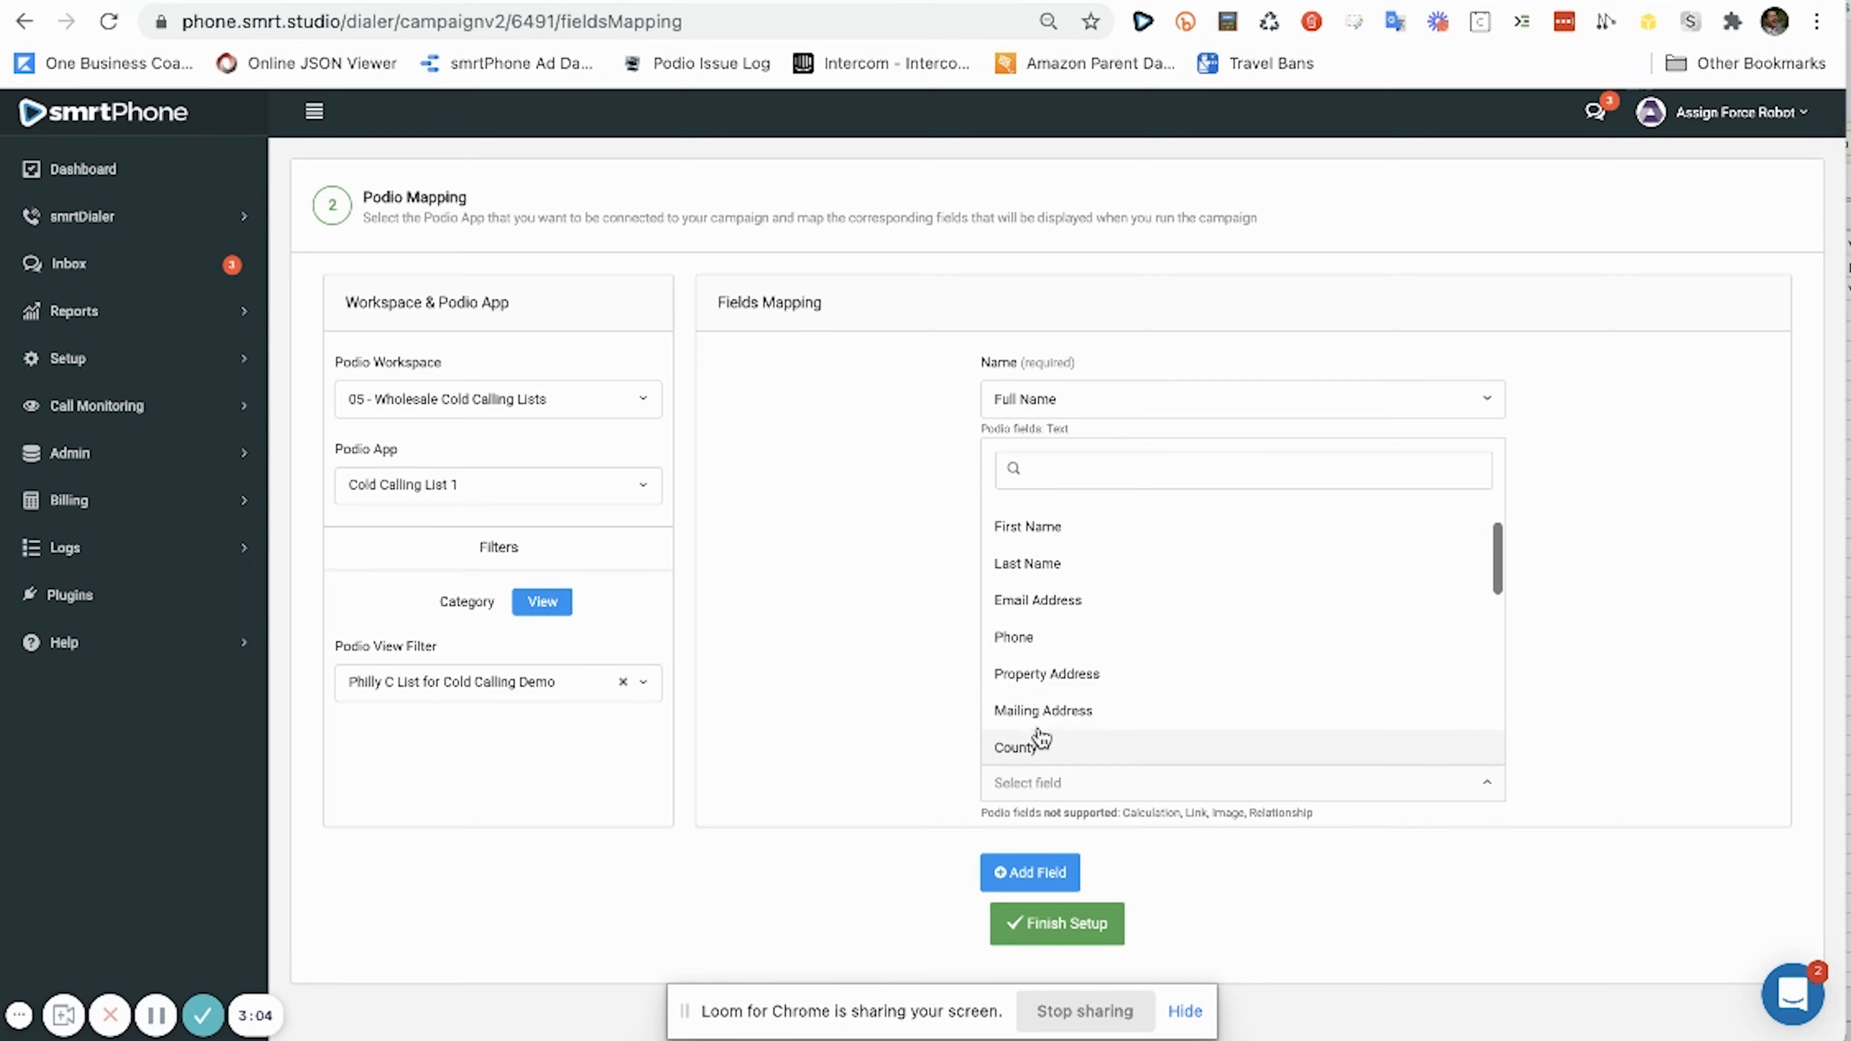
- In smrtPhone's Podio field mapping, set Extra Field 1 to Mailing Address and add Extra Field 2 mapped to County
{"action": "left_click", "coordinate": [1038, 711]}
{"action": "left_click", "coordinate": [1035, 873]}
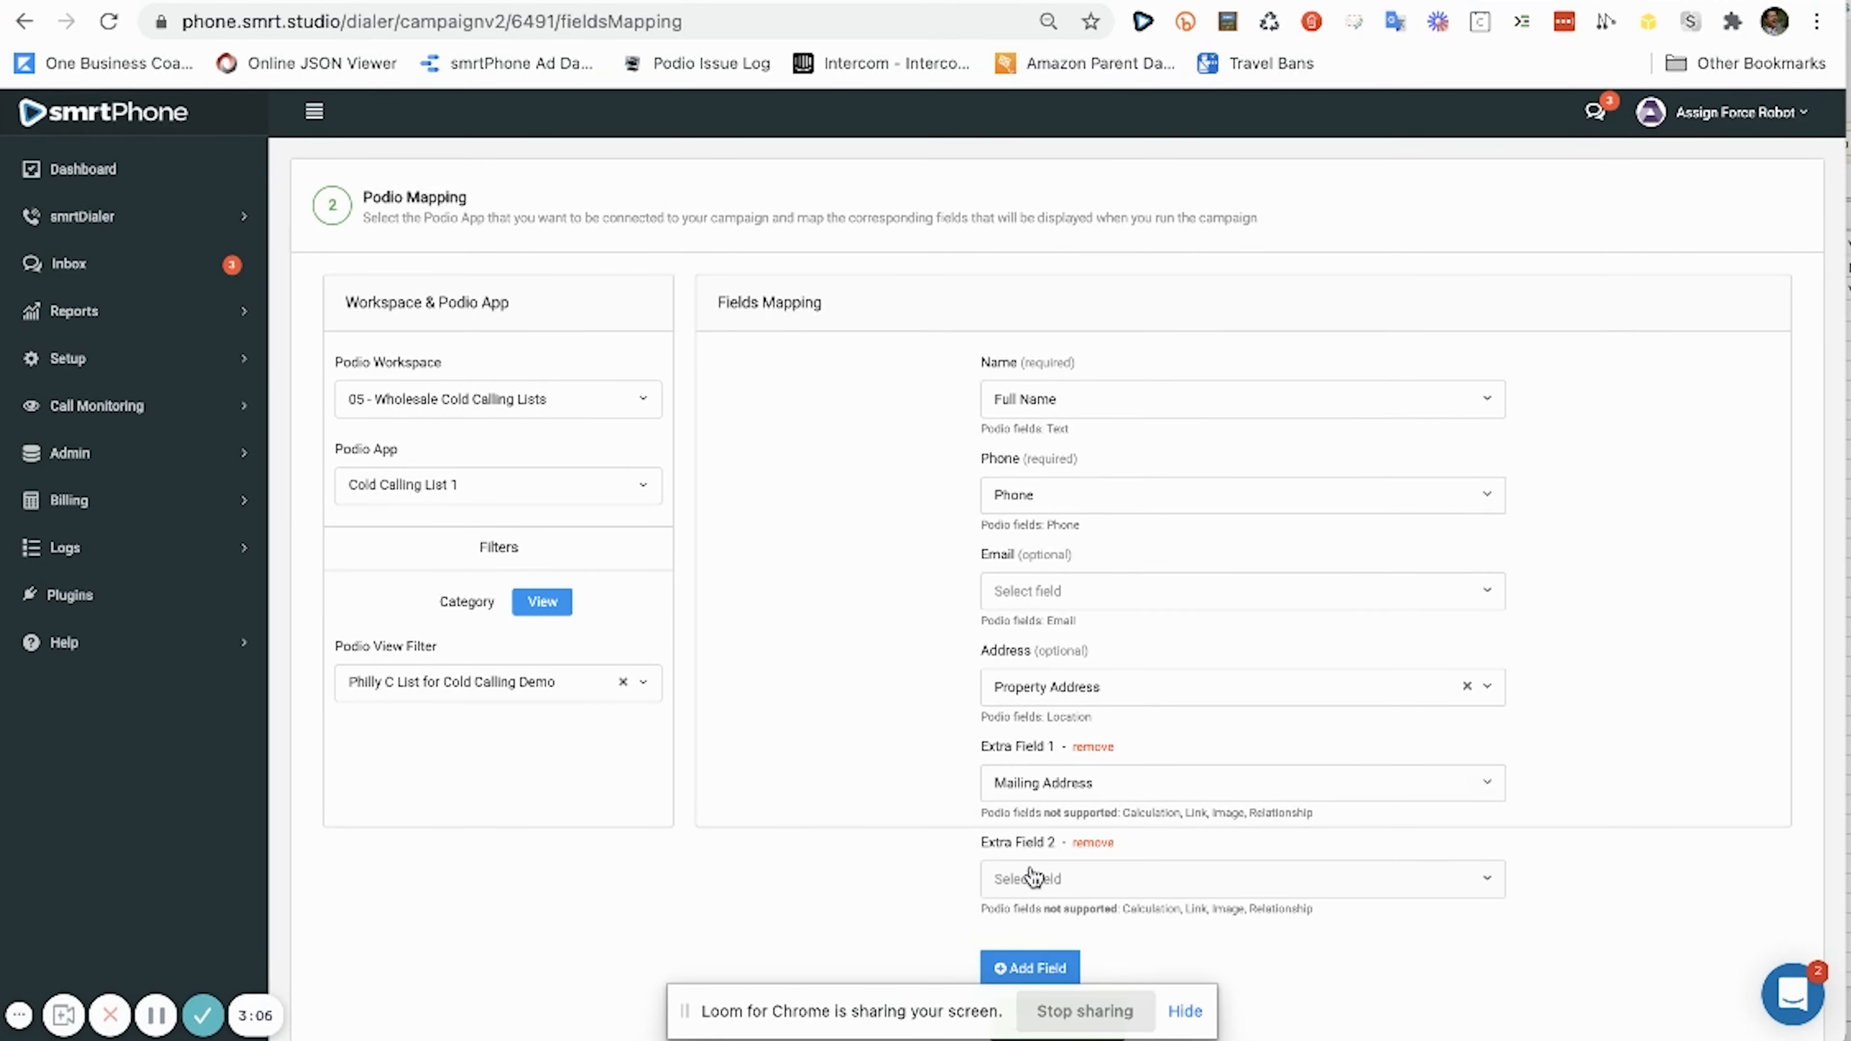
{"action": "scroll", "coordinate": [1033, 868], "scroll_direction": "down", "scroll_amount": 1}
{"action": "left_click", "coordinate": [1030, 838]}
{"action": "scroll", "coordinate": [1032, 767], "scroll_direction": "down", "scroll_amount": 3}
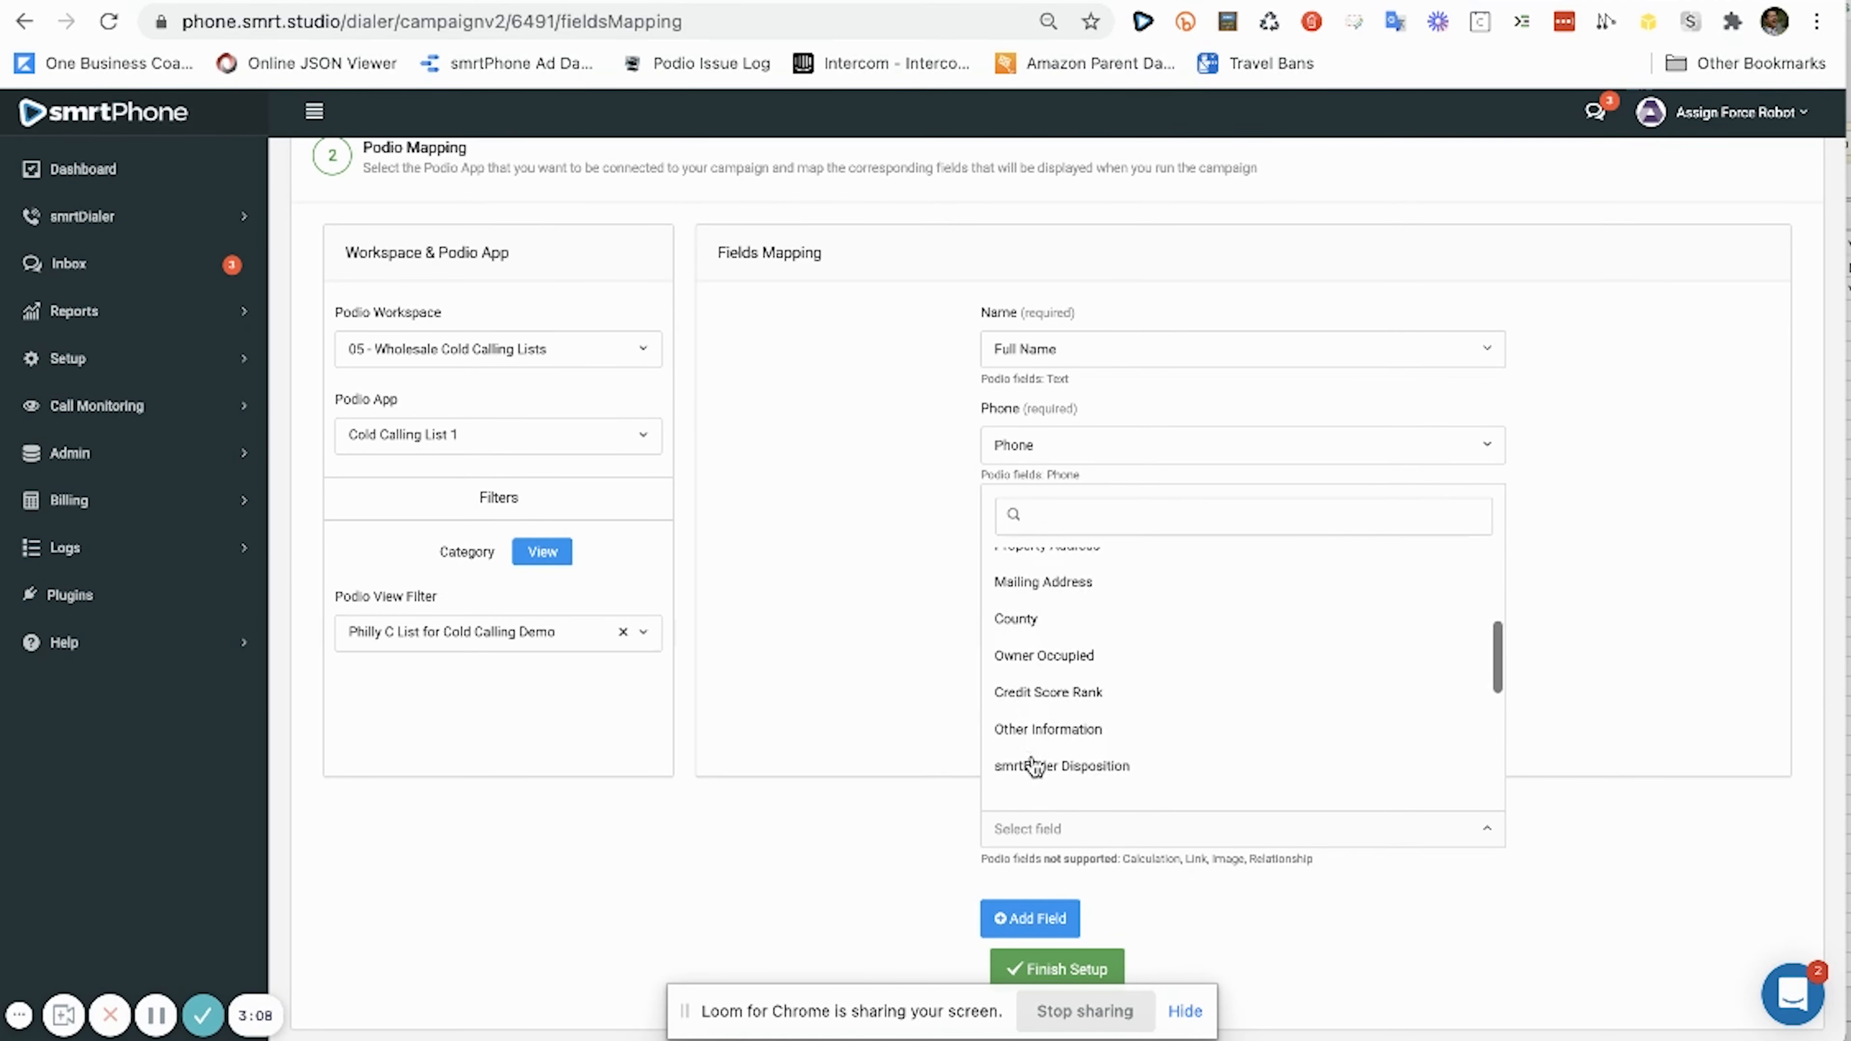
{"action": "left_click", "coordinate": [1029, 627]}
- Add Extra Field 3 and map it to Owner Occupied
{"action": "scroll", "coordinate": [1038, 736], "scroll_direction": "down", "scroll_amount": 1}
{"action": "left_click", "coordinate": [1027, 878]}
{"action": "scroll", "coordinate": [1027, 868], "scroll_direction": "down", "scroll_amount": 2}
{"action": "left_click", "coordinate": [1032, 784]}
{"action": "scroll", "coordinate": [1053, 656], "scroll_direction": "down", "scroll_amount": 5}
{"action": "scroll", "coordinate": [1054, 642], "scroll_direction": "up", "scroll_amount": 1}
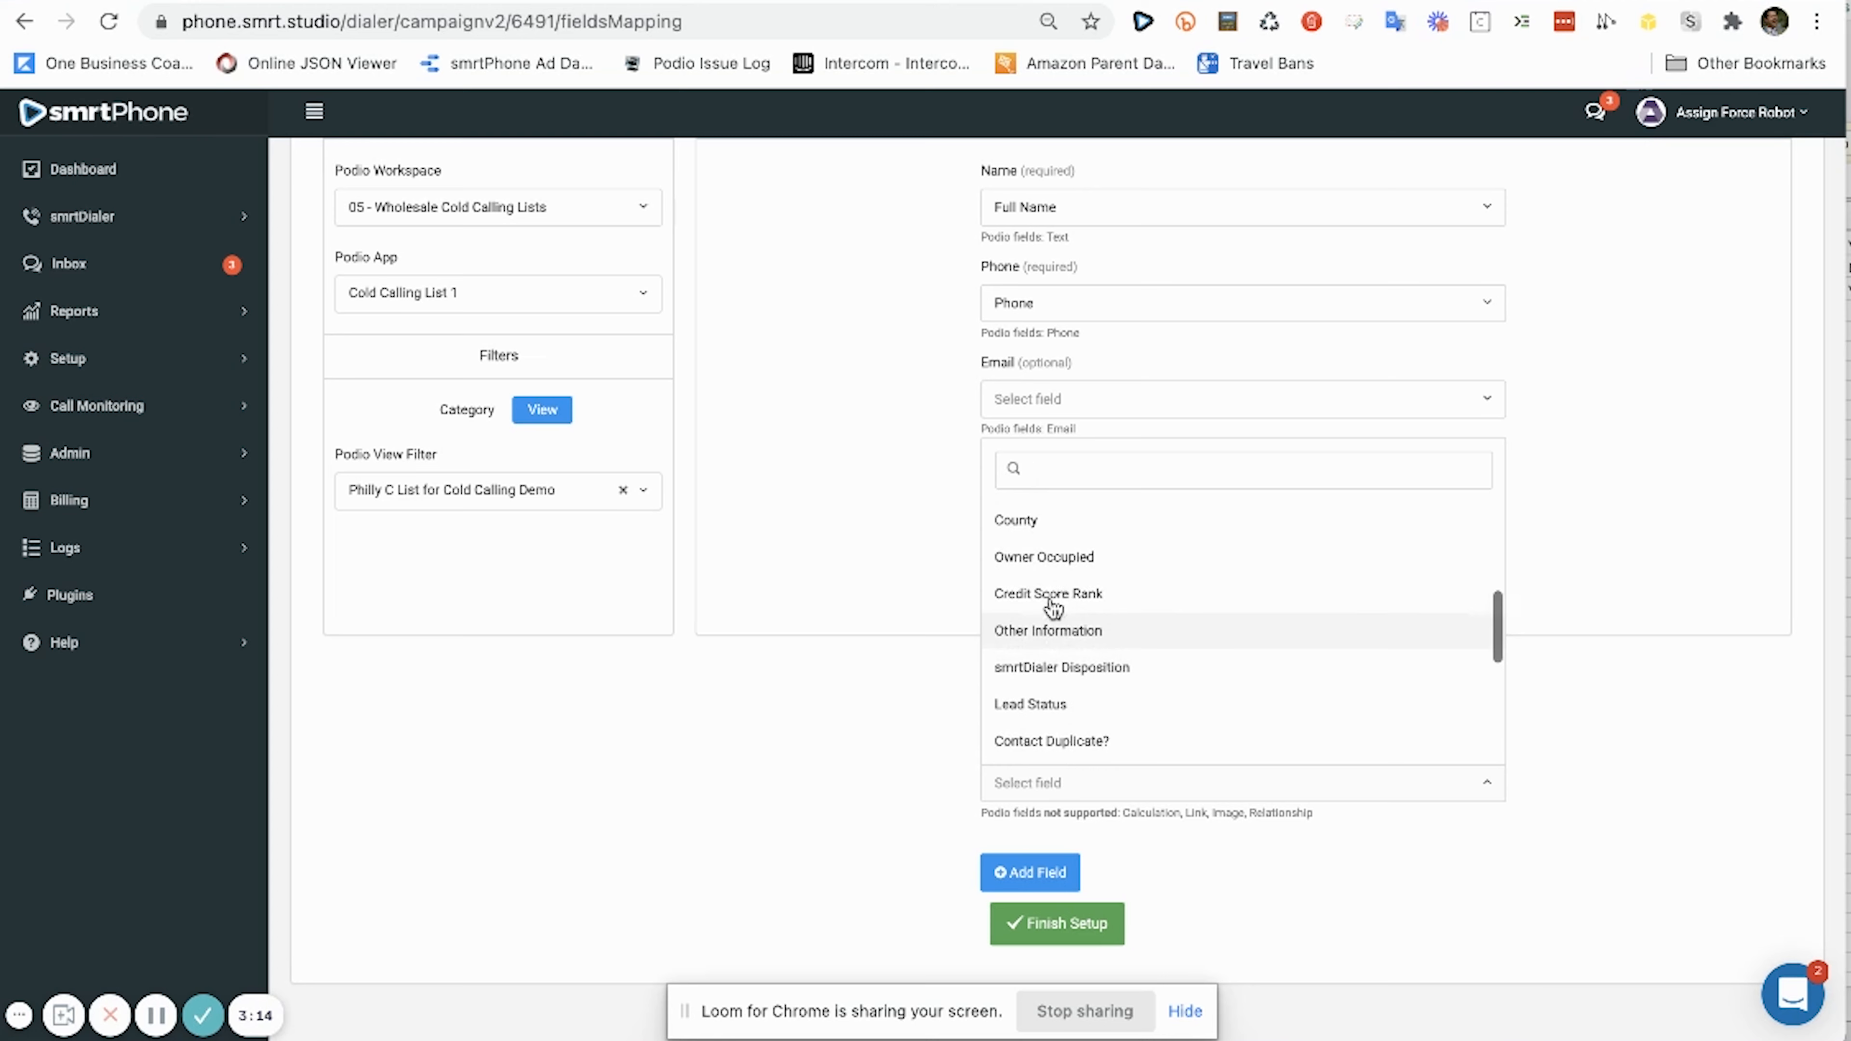
{"action": "left_click", "coordinate": [1062, 565]}
- Add Extra Field 4 and map it to Credit Score Rank
{"action": "left_click", "coordinate": [1038, 869]}
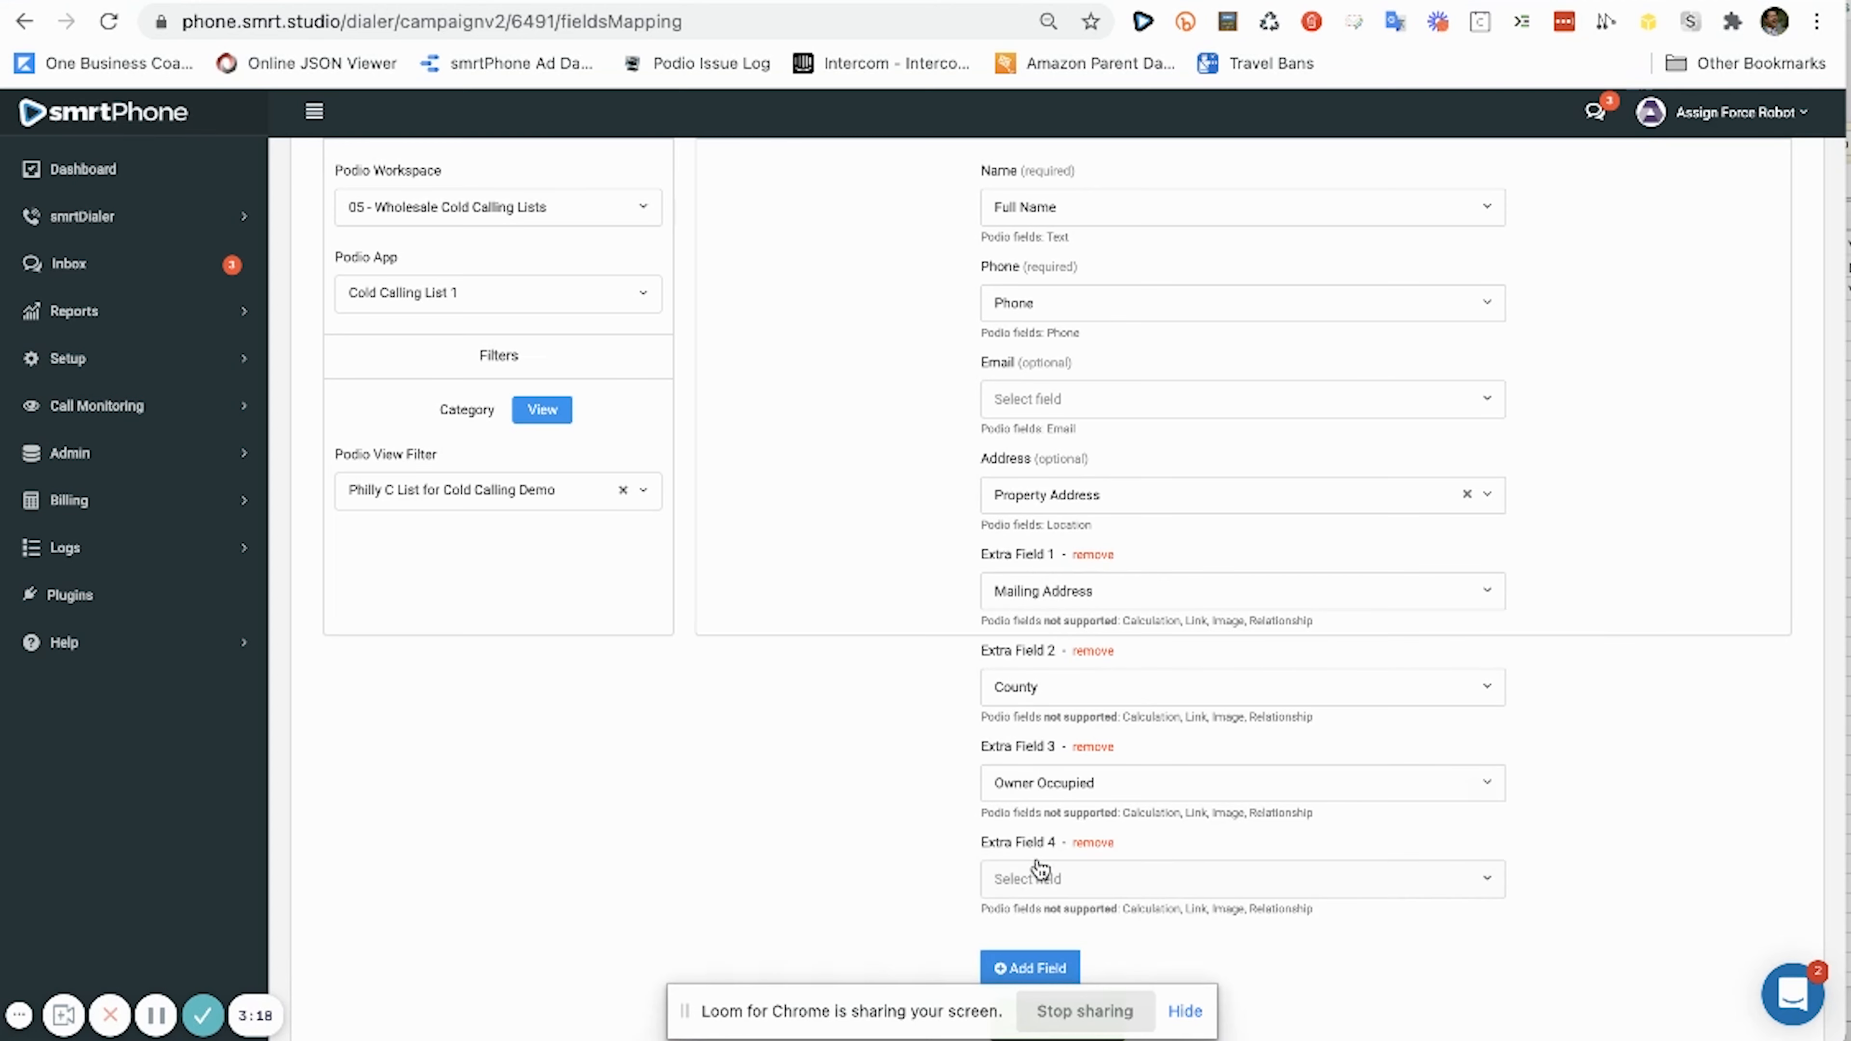
{"action": "scroll", "coordinate": [1041, 867], "scroll_direction": "down", "scroll_amount": 1}
{"action": "left_click", "coordinate": [1041, 868]}
{"action": "scroll", "coordinate": [1038, 869], "scroll_direction": "down", "scroll_amount": 1}
{"action": "scroll", "coordinate": [1025, 641], "scroll_direction": "down", "scroll_amount": 5}
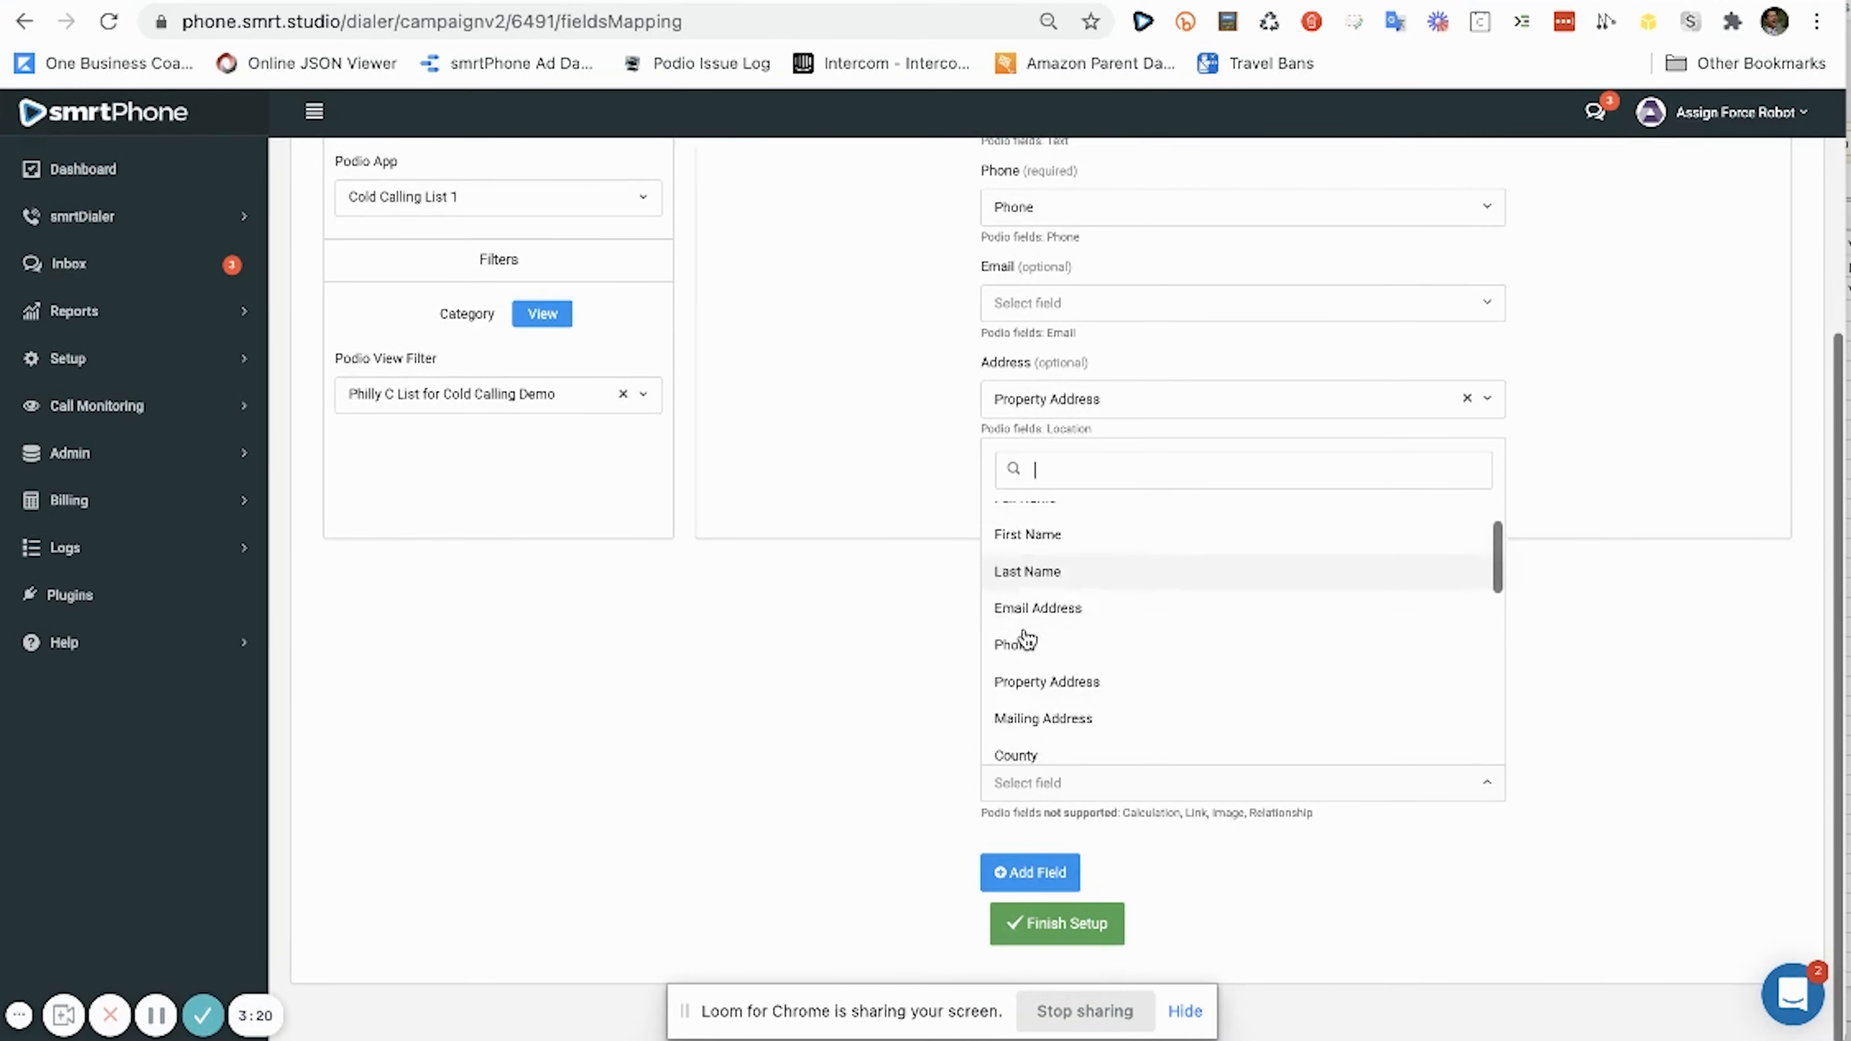
{"action": "left_click", "coordinate": [1028, 606]}
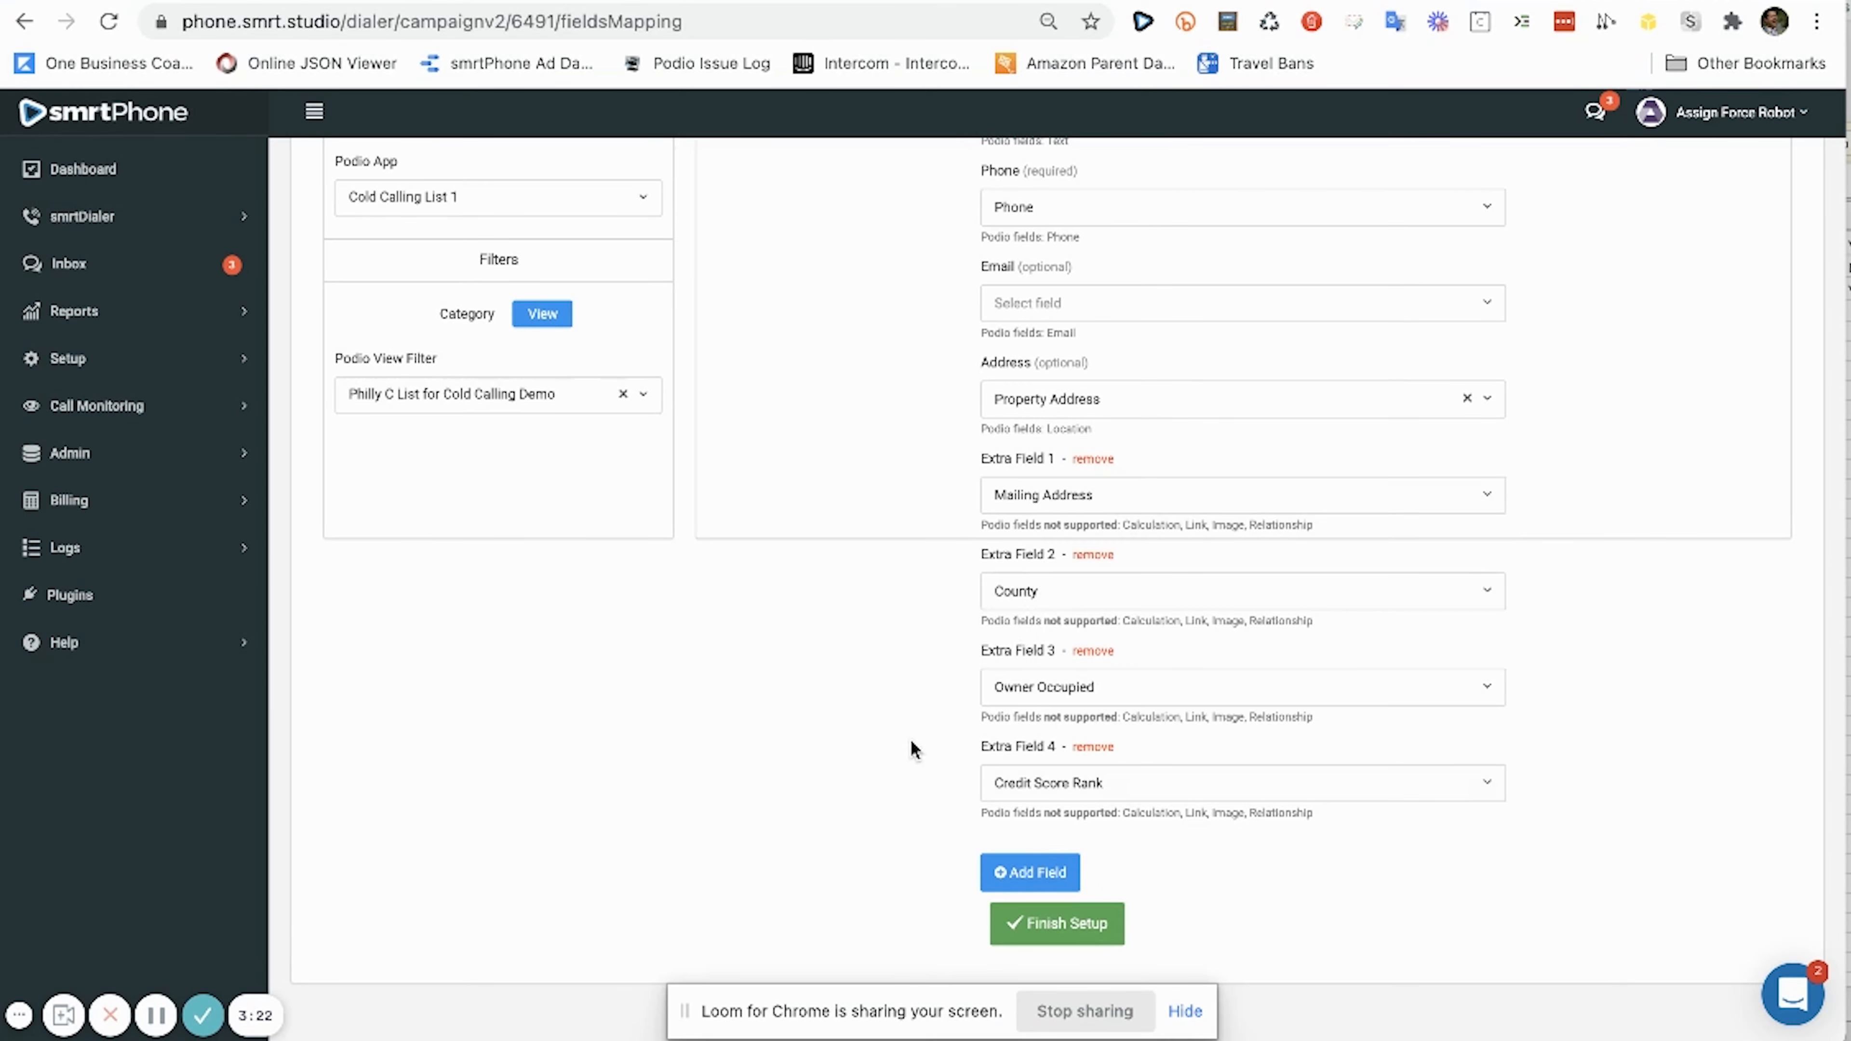
- Finish the campaign's Podio field mapping setup and close the resync summary, checking the Philly C List view in Podio
{"action": "left_click", "coordinate": [1063, 933]}
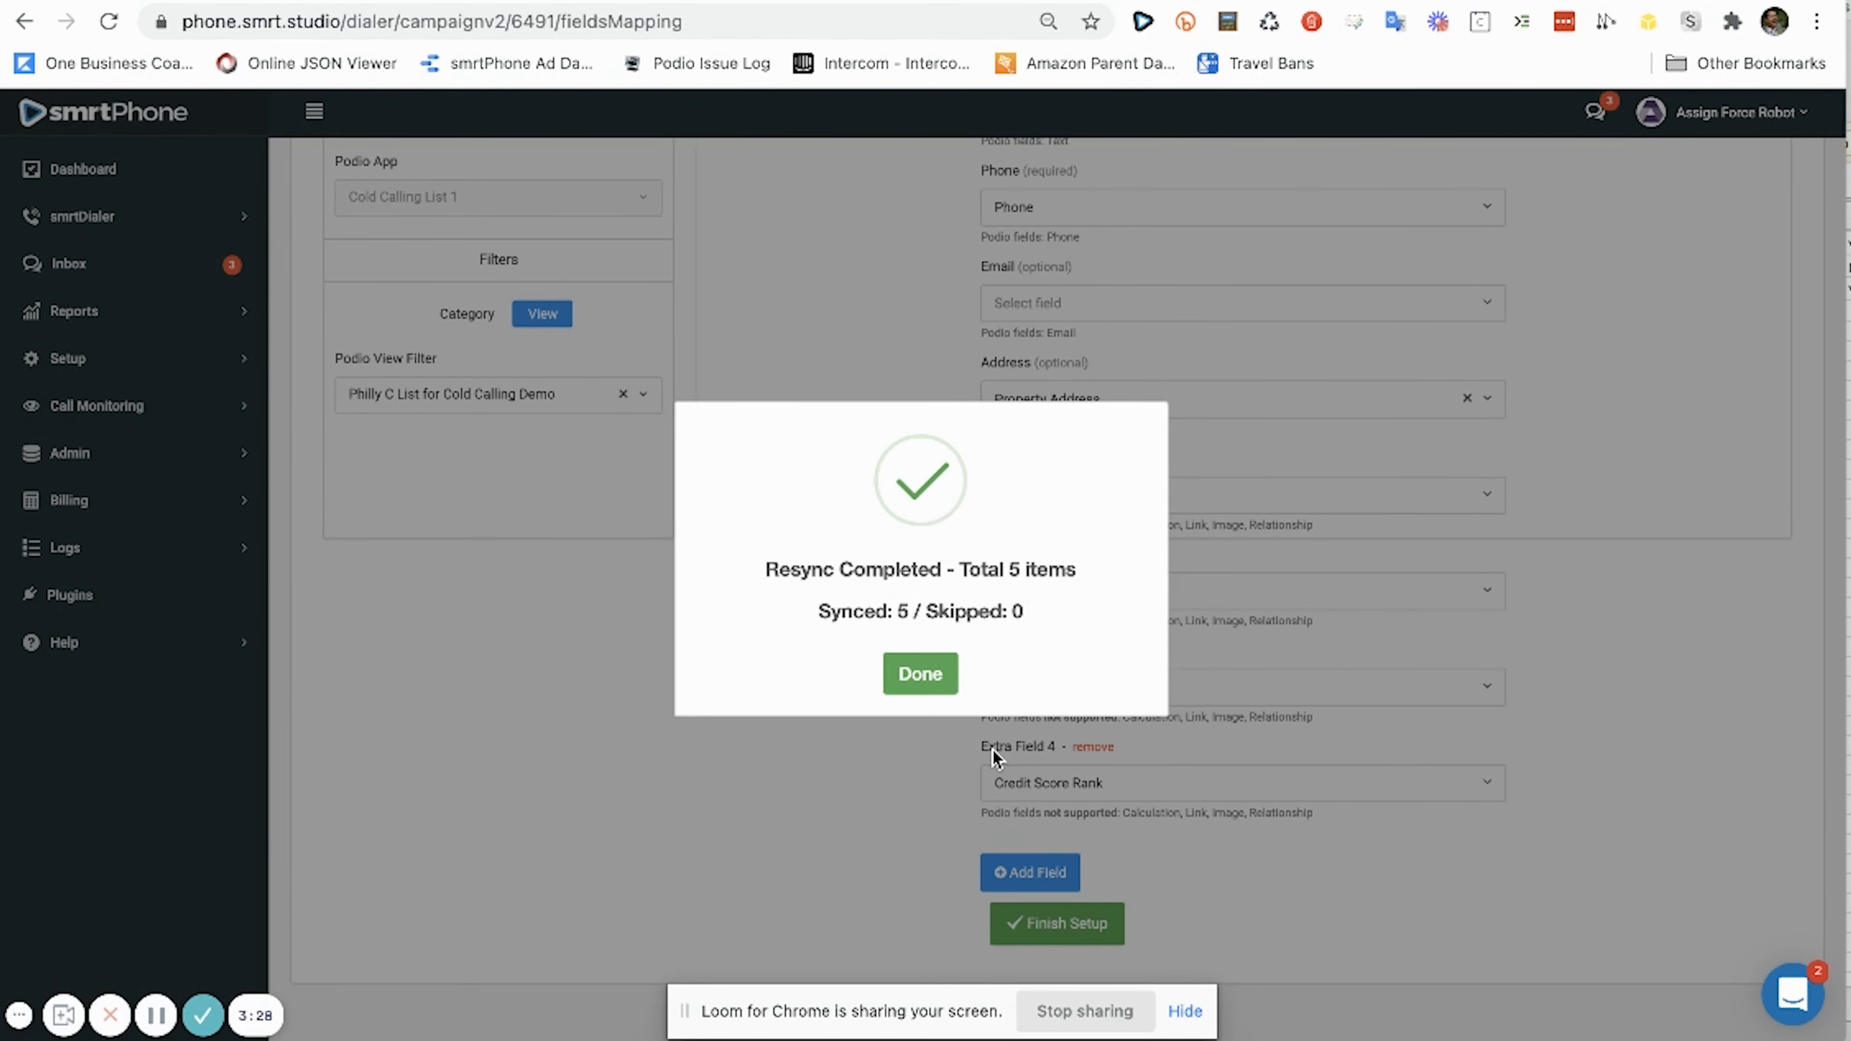
{"action": "left_click", "coordinate": [583, 2]}
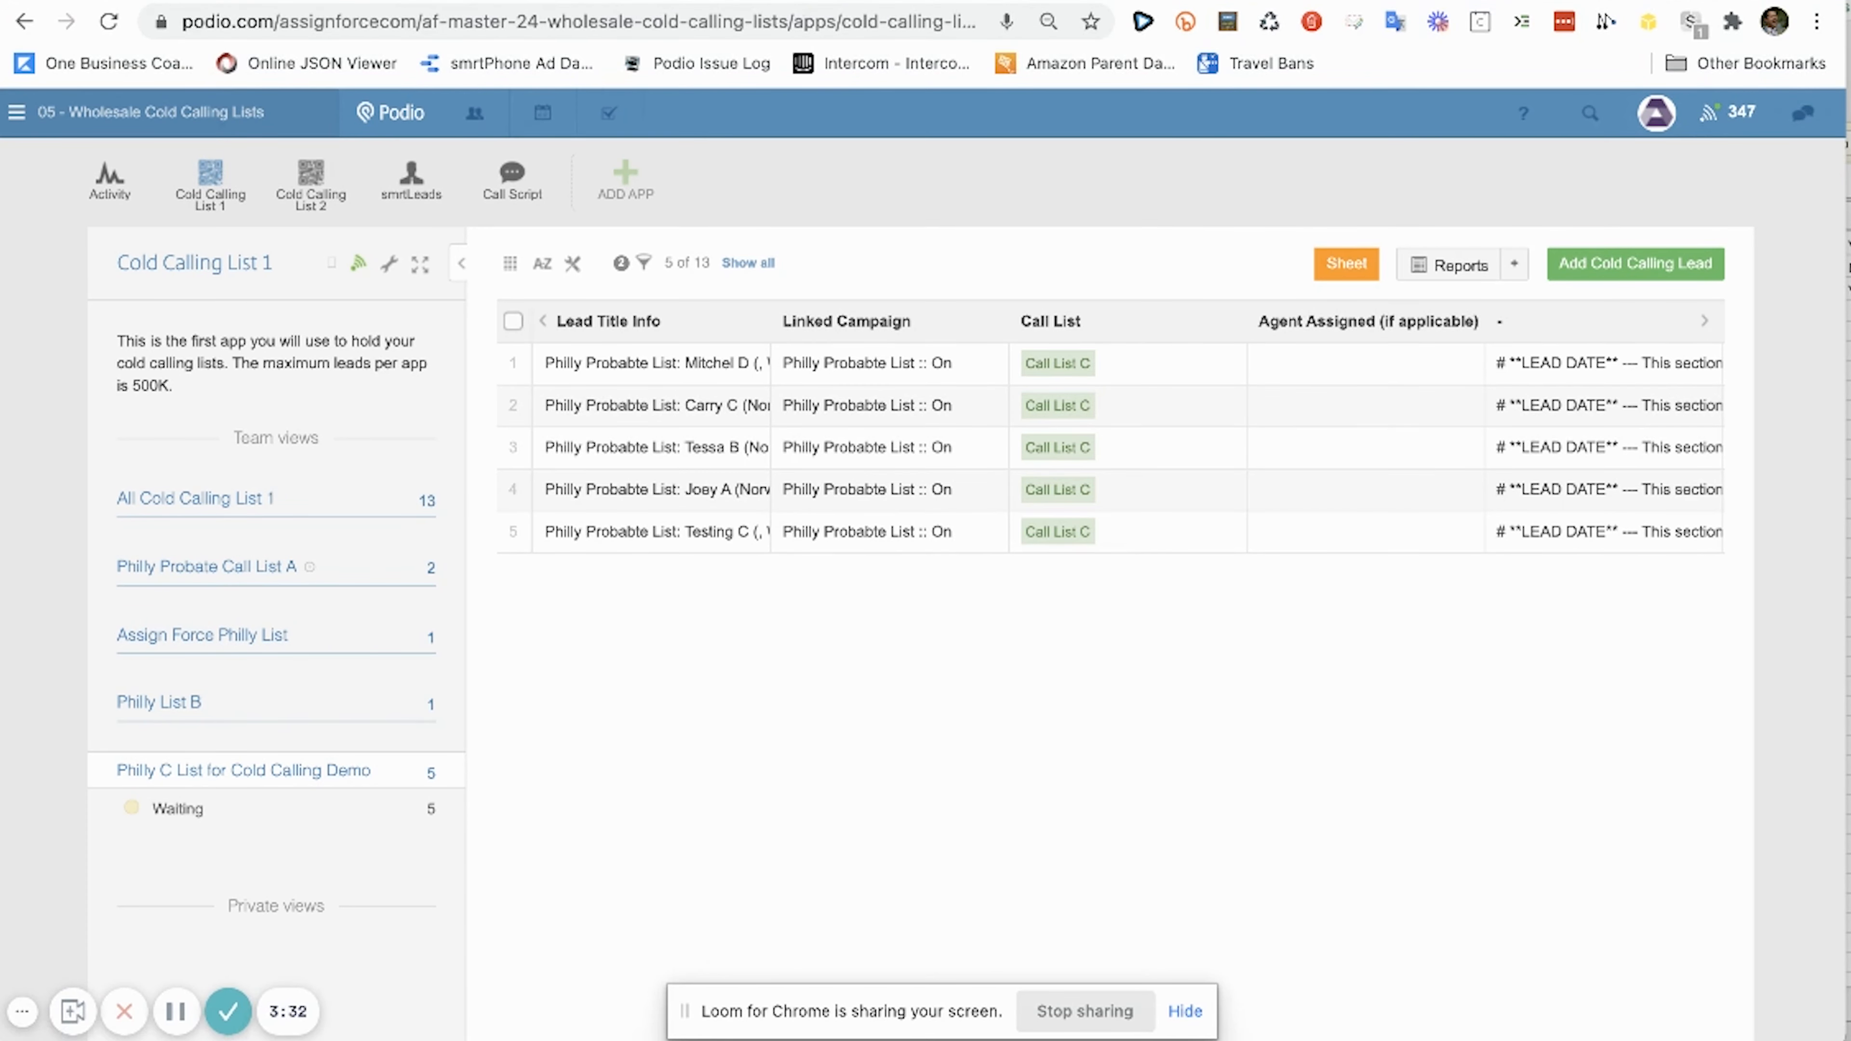
{"action": "left_click", "coordinate": [801, 3]}
{"action": "left_click", "coordinate": [920, 665]}
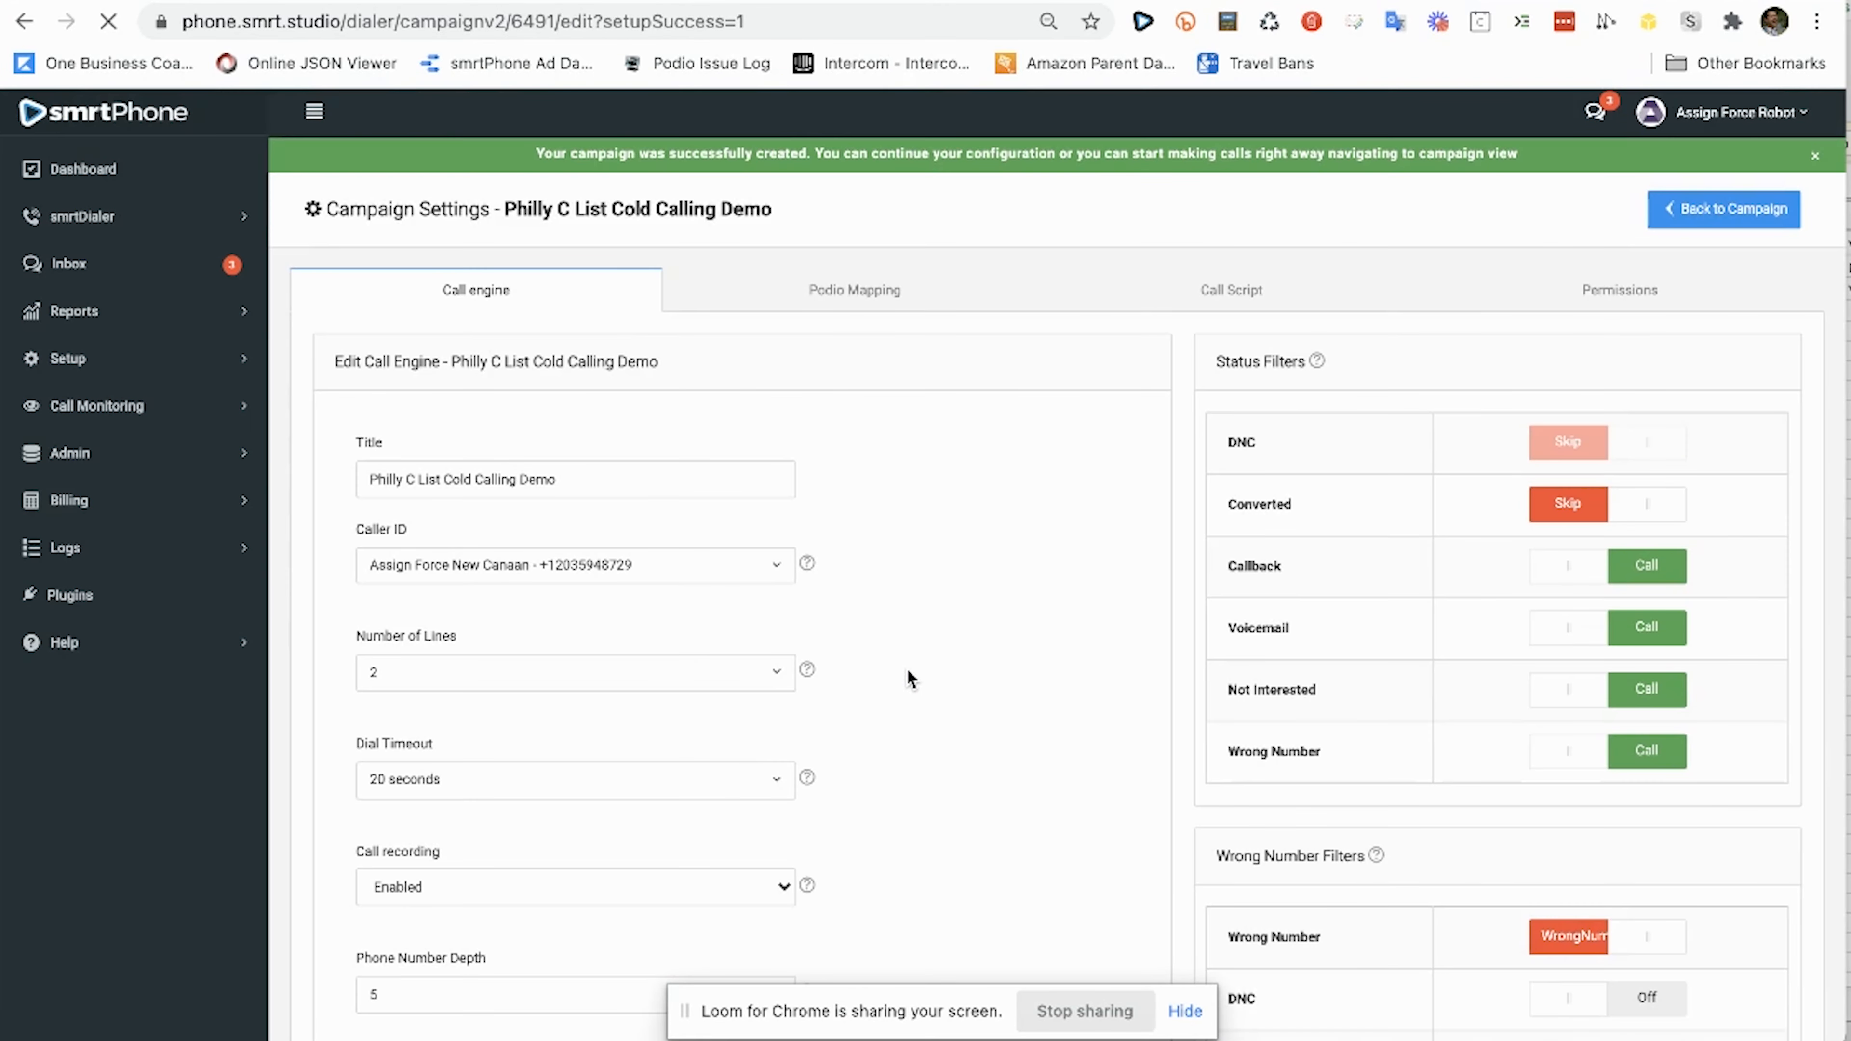
- Review the call engine settings and status filters, turn on Wrong Number Auto-Remove, and save the settings
{"action": "scroll", "coordinate": [907, 667], "scroll_direction": "down", "scroll_amount": 6}
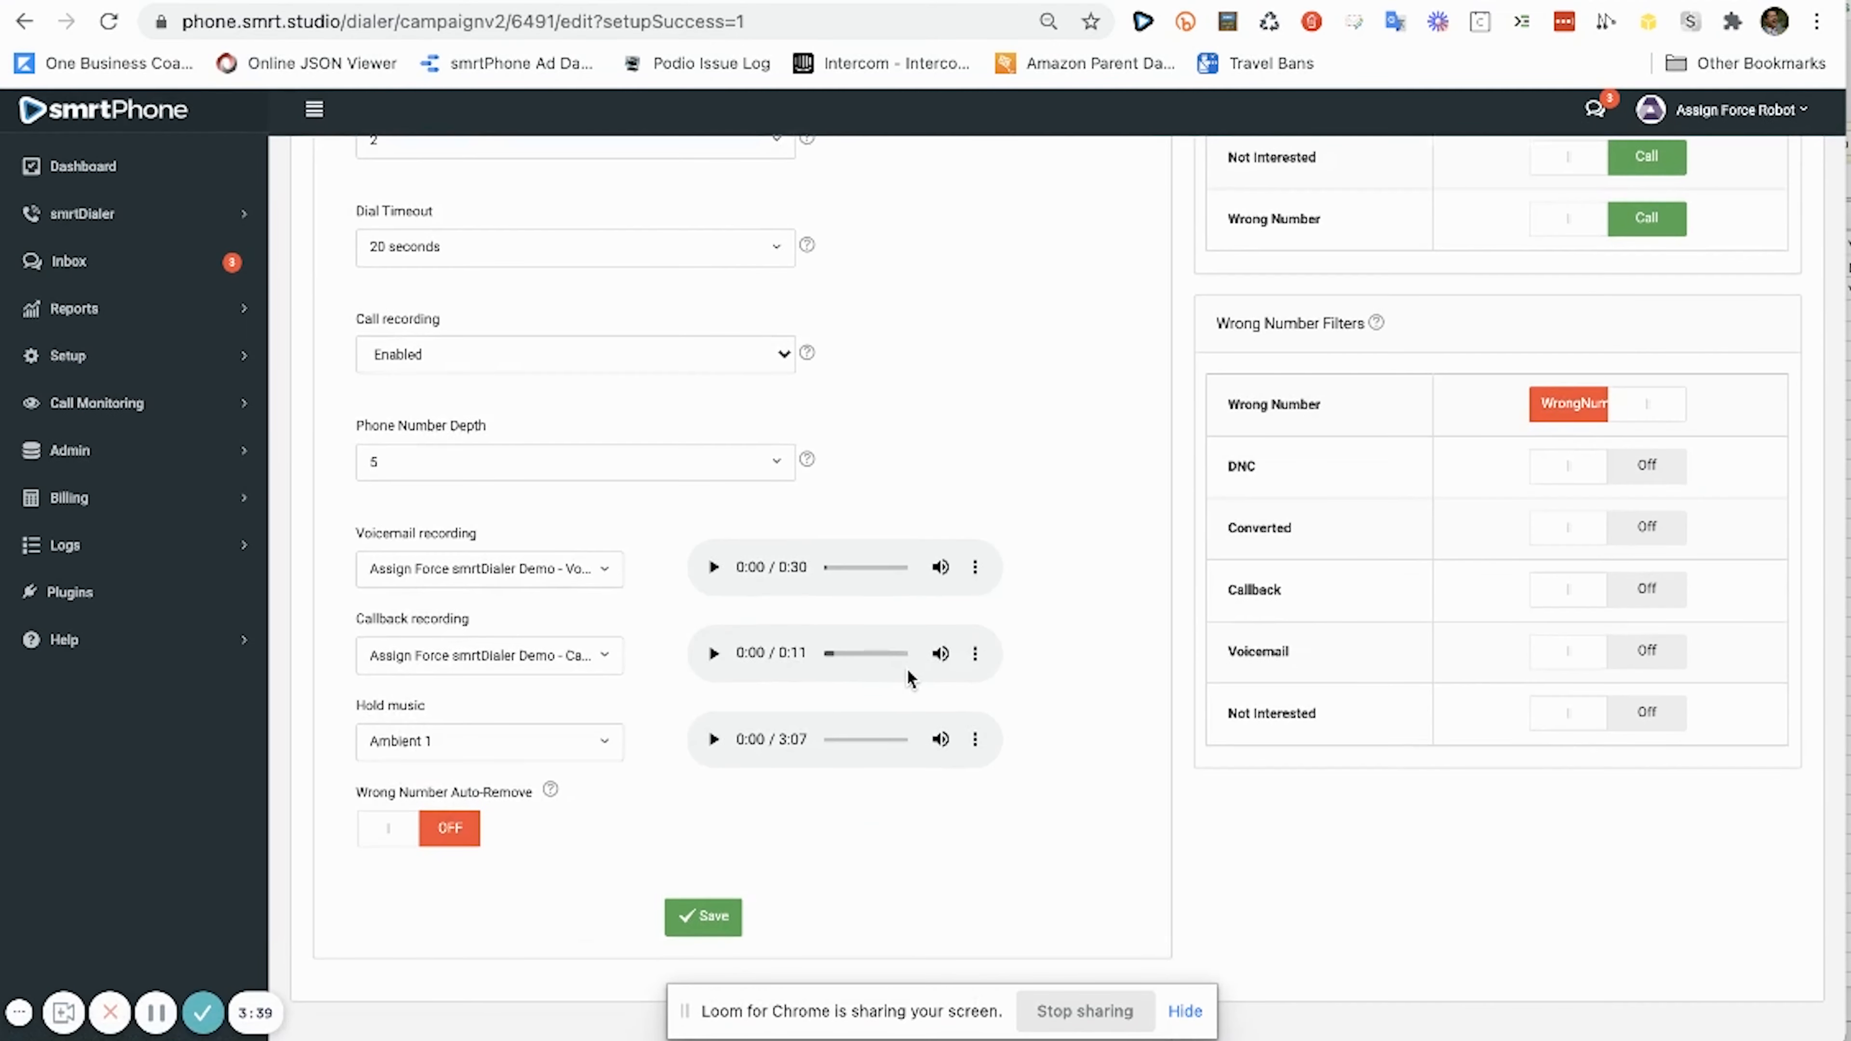
{"action": "scroll", "coordinate": [907, 669], "scroll_direction": "up", "scroll_amount": 5}
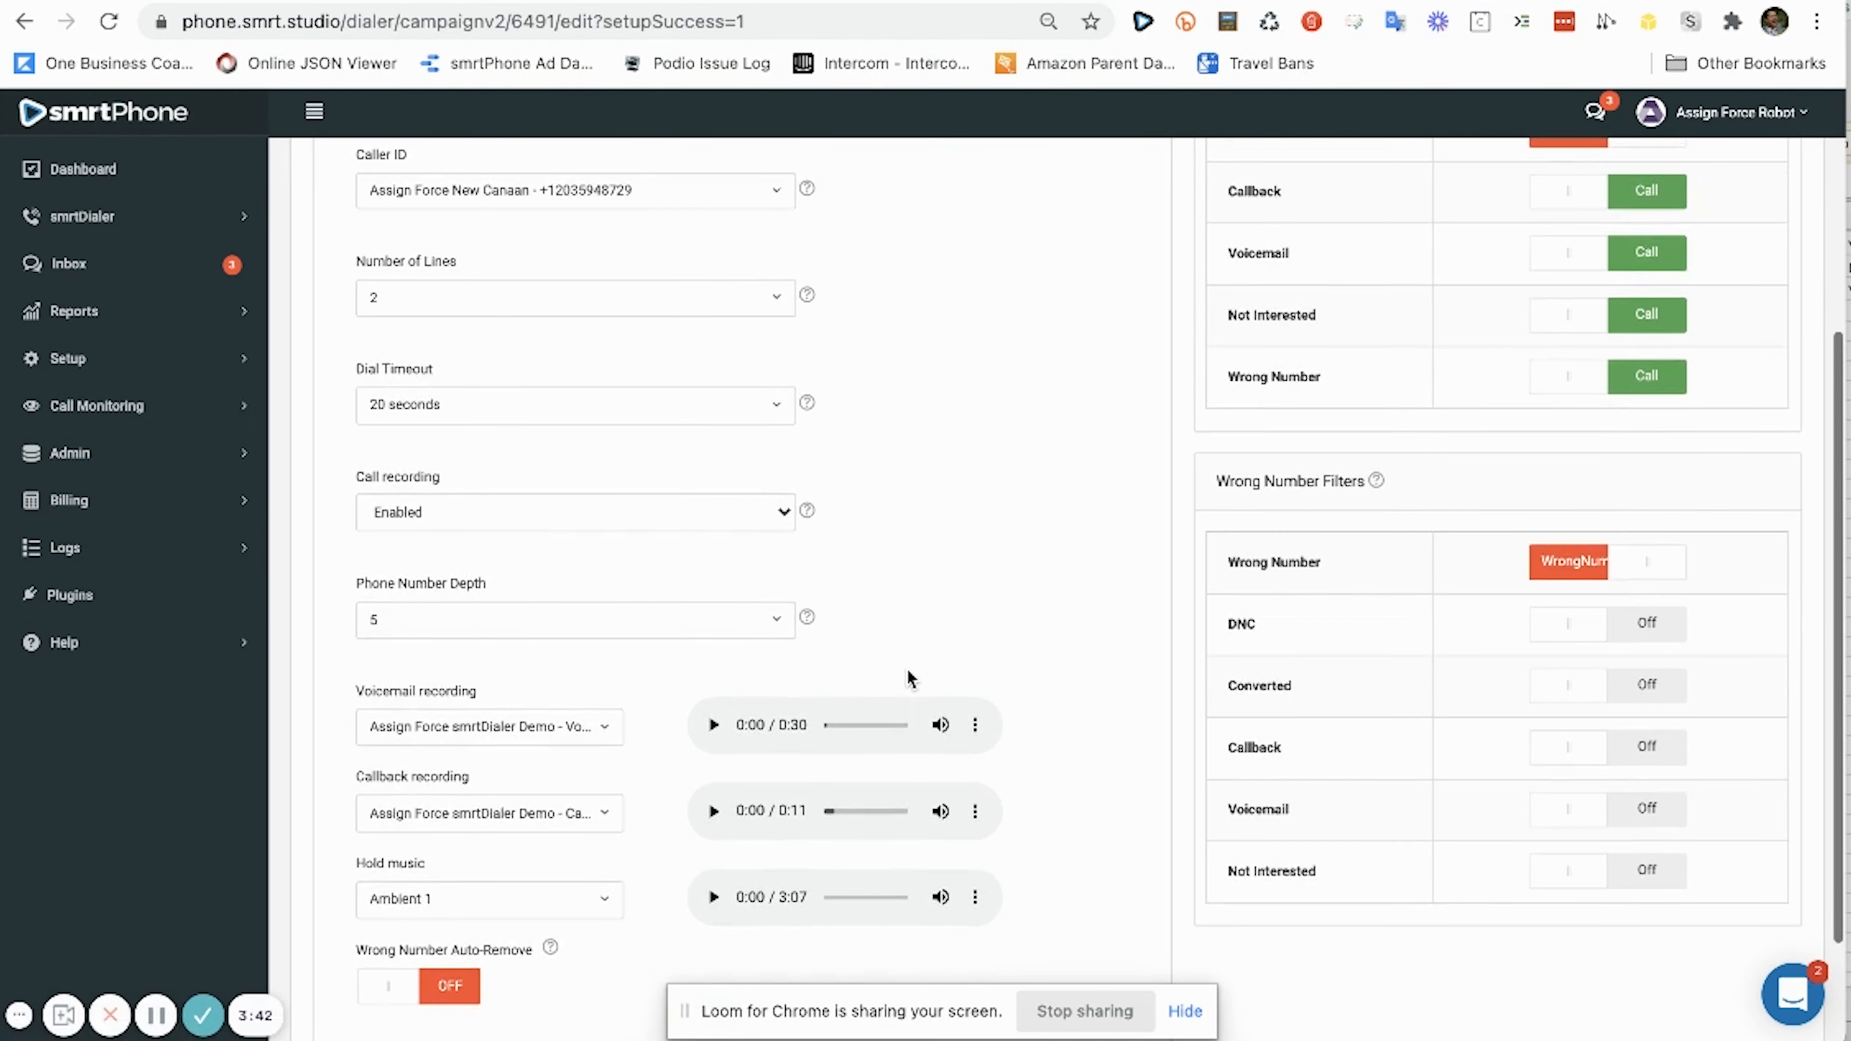
{"action": "scroll", "coordinate": [907, 667], "scroll_direction": "up", "scroll_amount": 2}
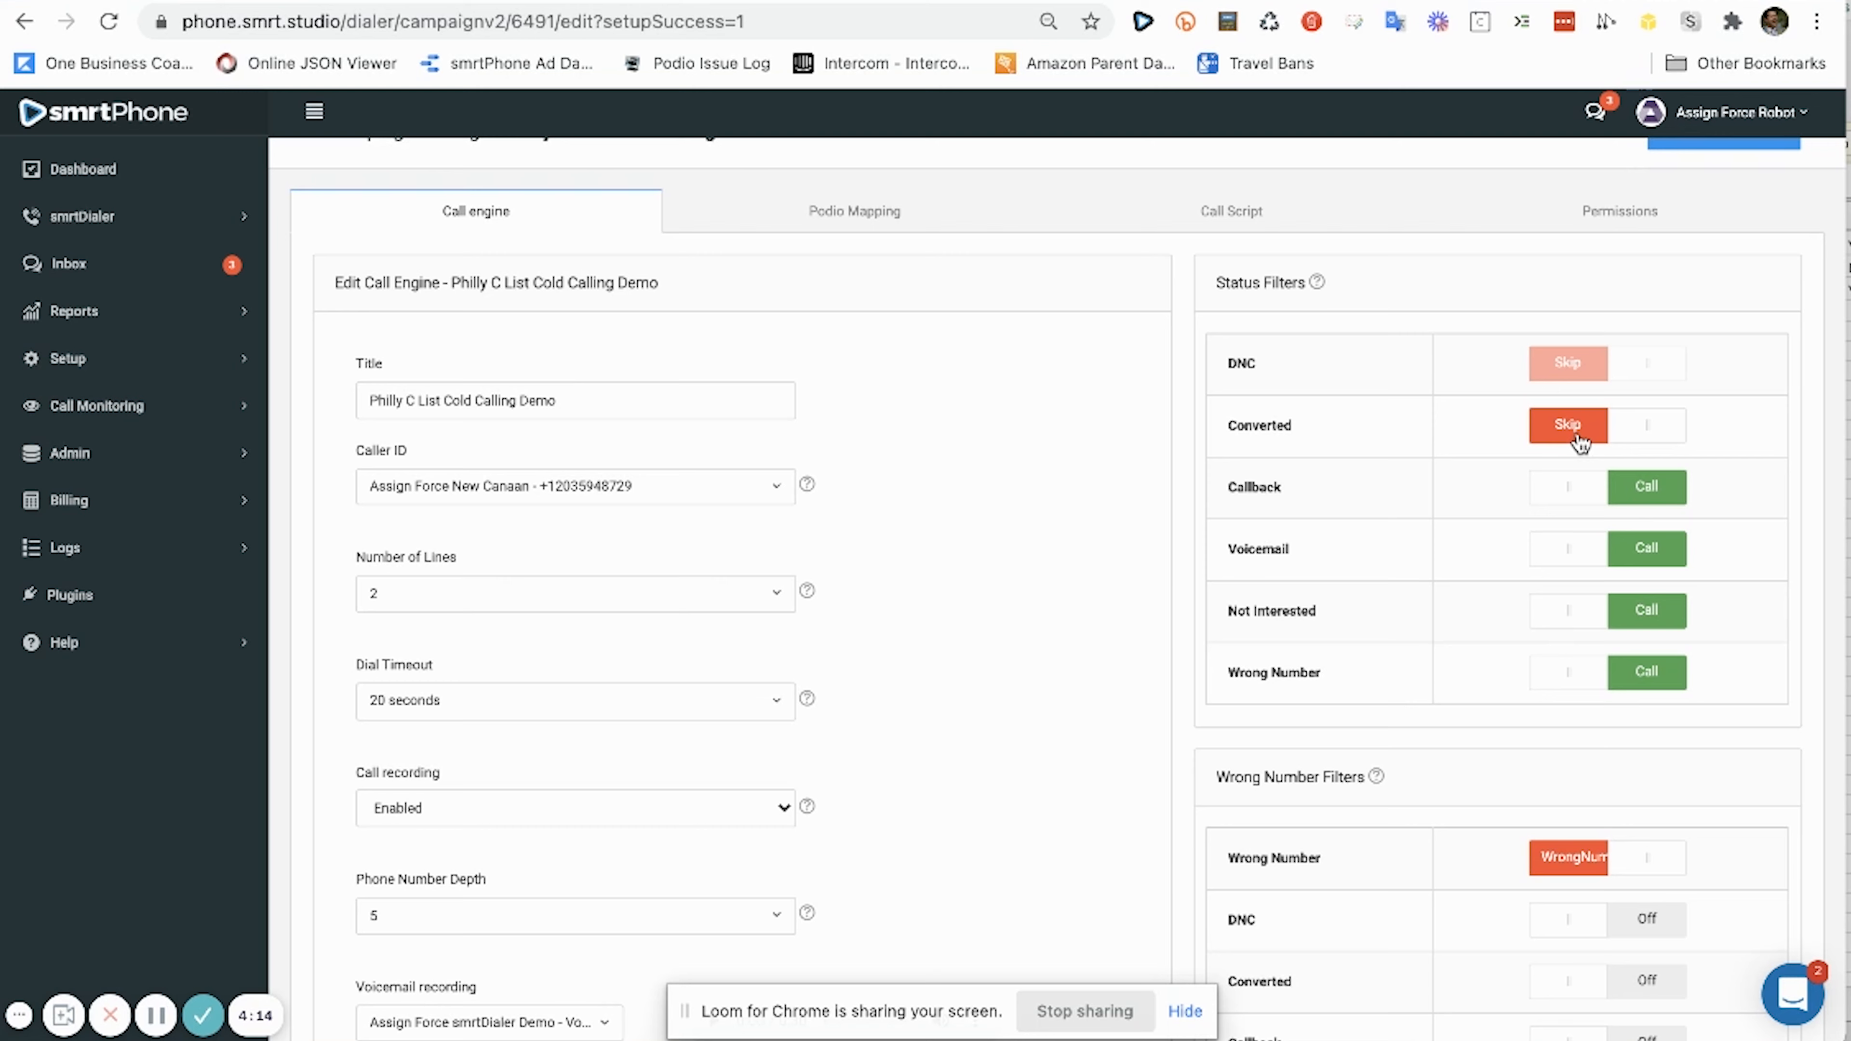
{"action": "scroll", "coordinate": [1580, 441], "scroll_direction": "down", "scroll_amount": 5}
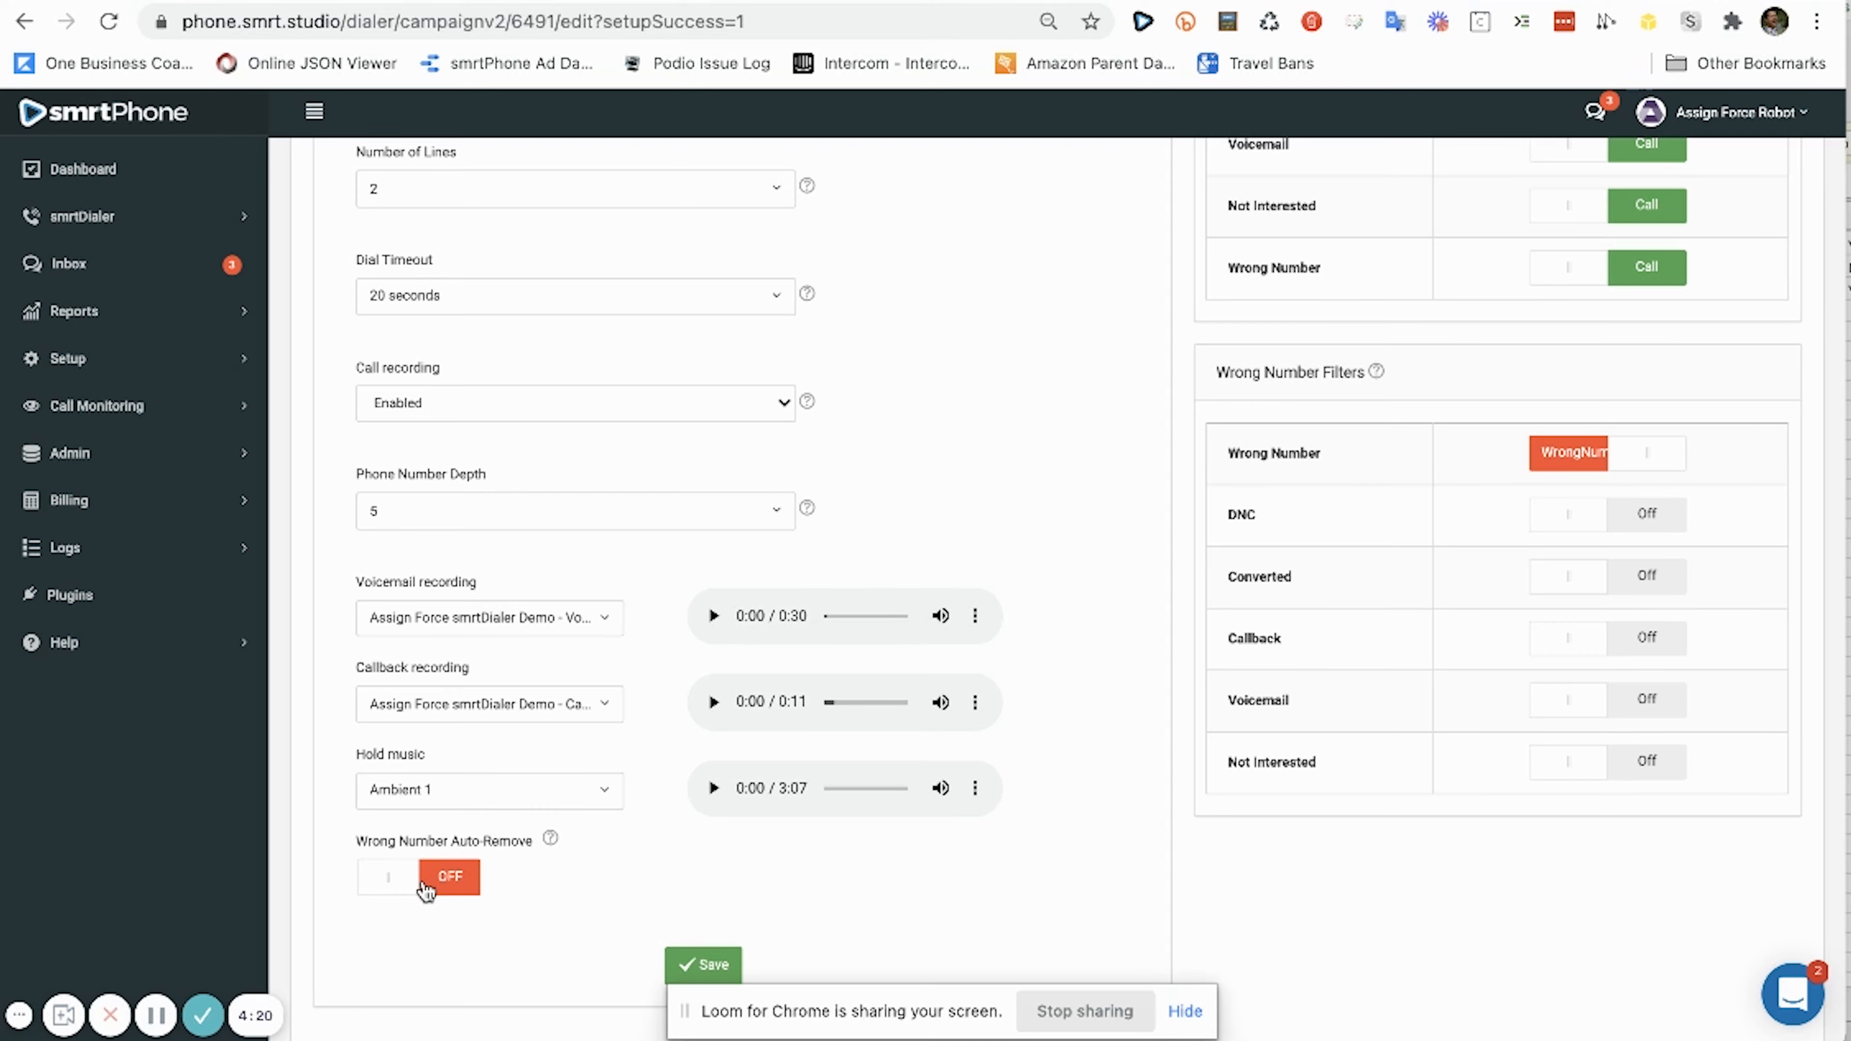
{"action": "left_click", "coordinate": [425, 886]}
{"action": "scroll", "coordinate": [426, 882], "scroll_direction": "down", "scroll_amount": 1}
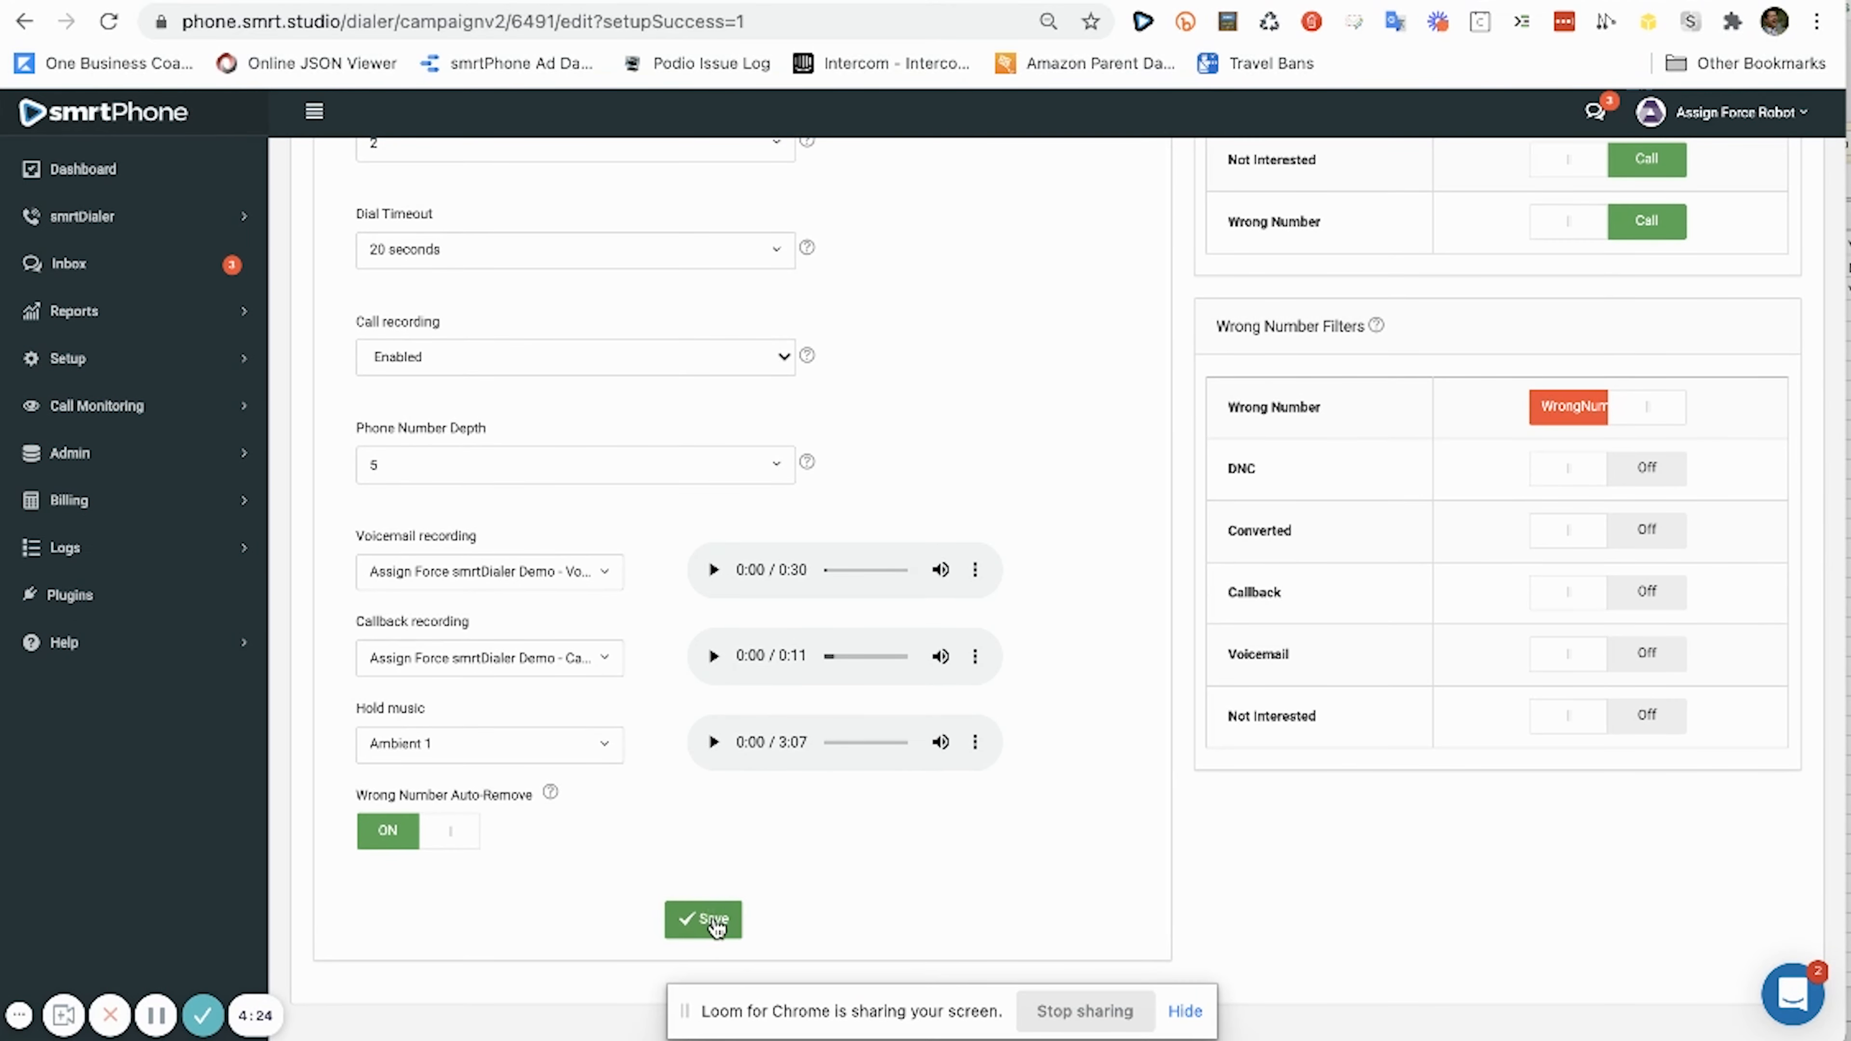
{"action": "left_click", "coordinate": [711, 922]}
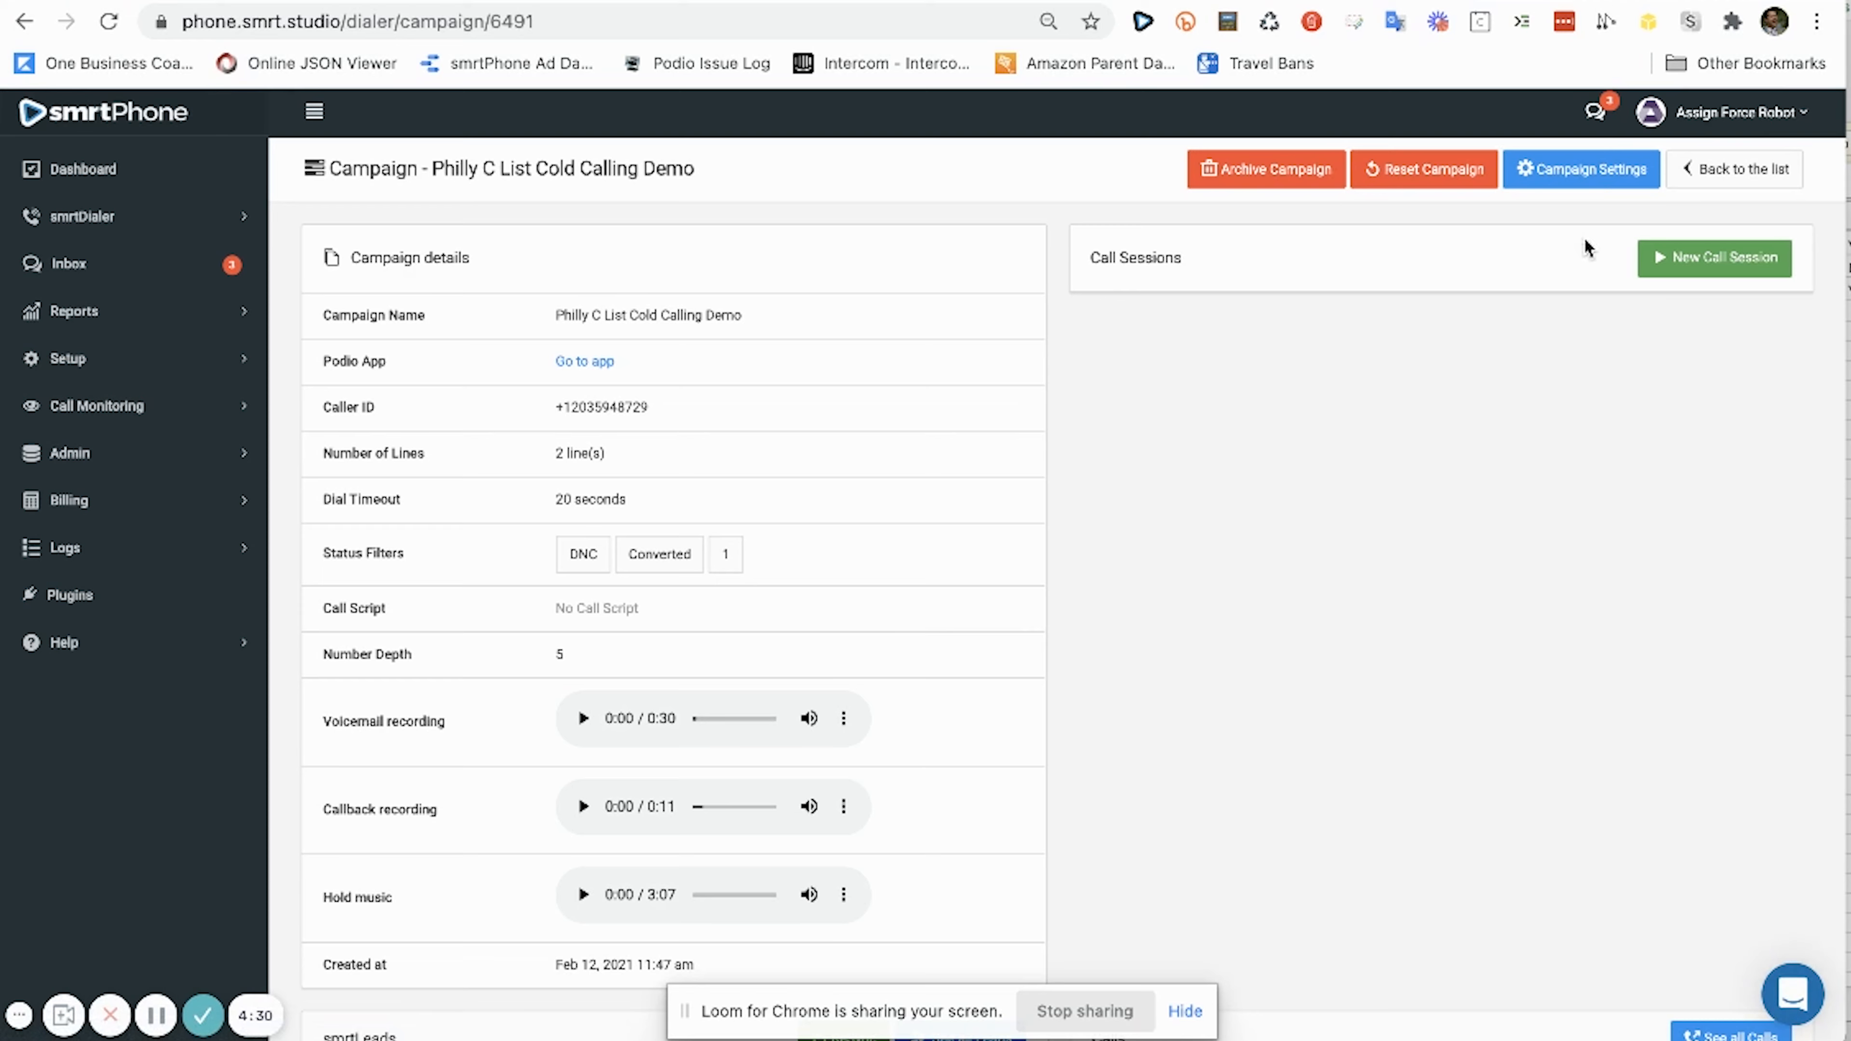
- In the campaign settings, restrict permissions to the selected agent Assign Force Robot, save them, and return to the campaign
{"action": "left_click", "coordinate": [1589, 175]}
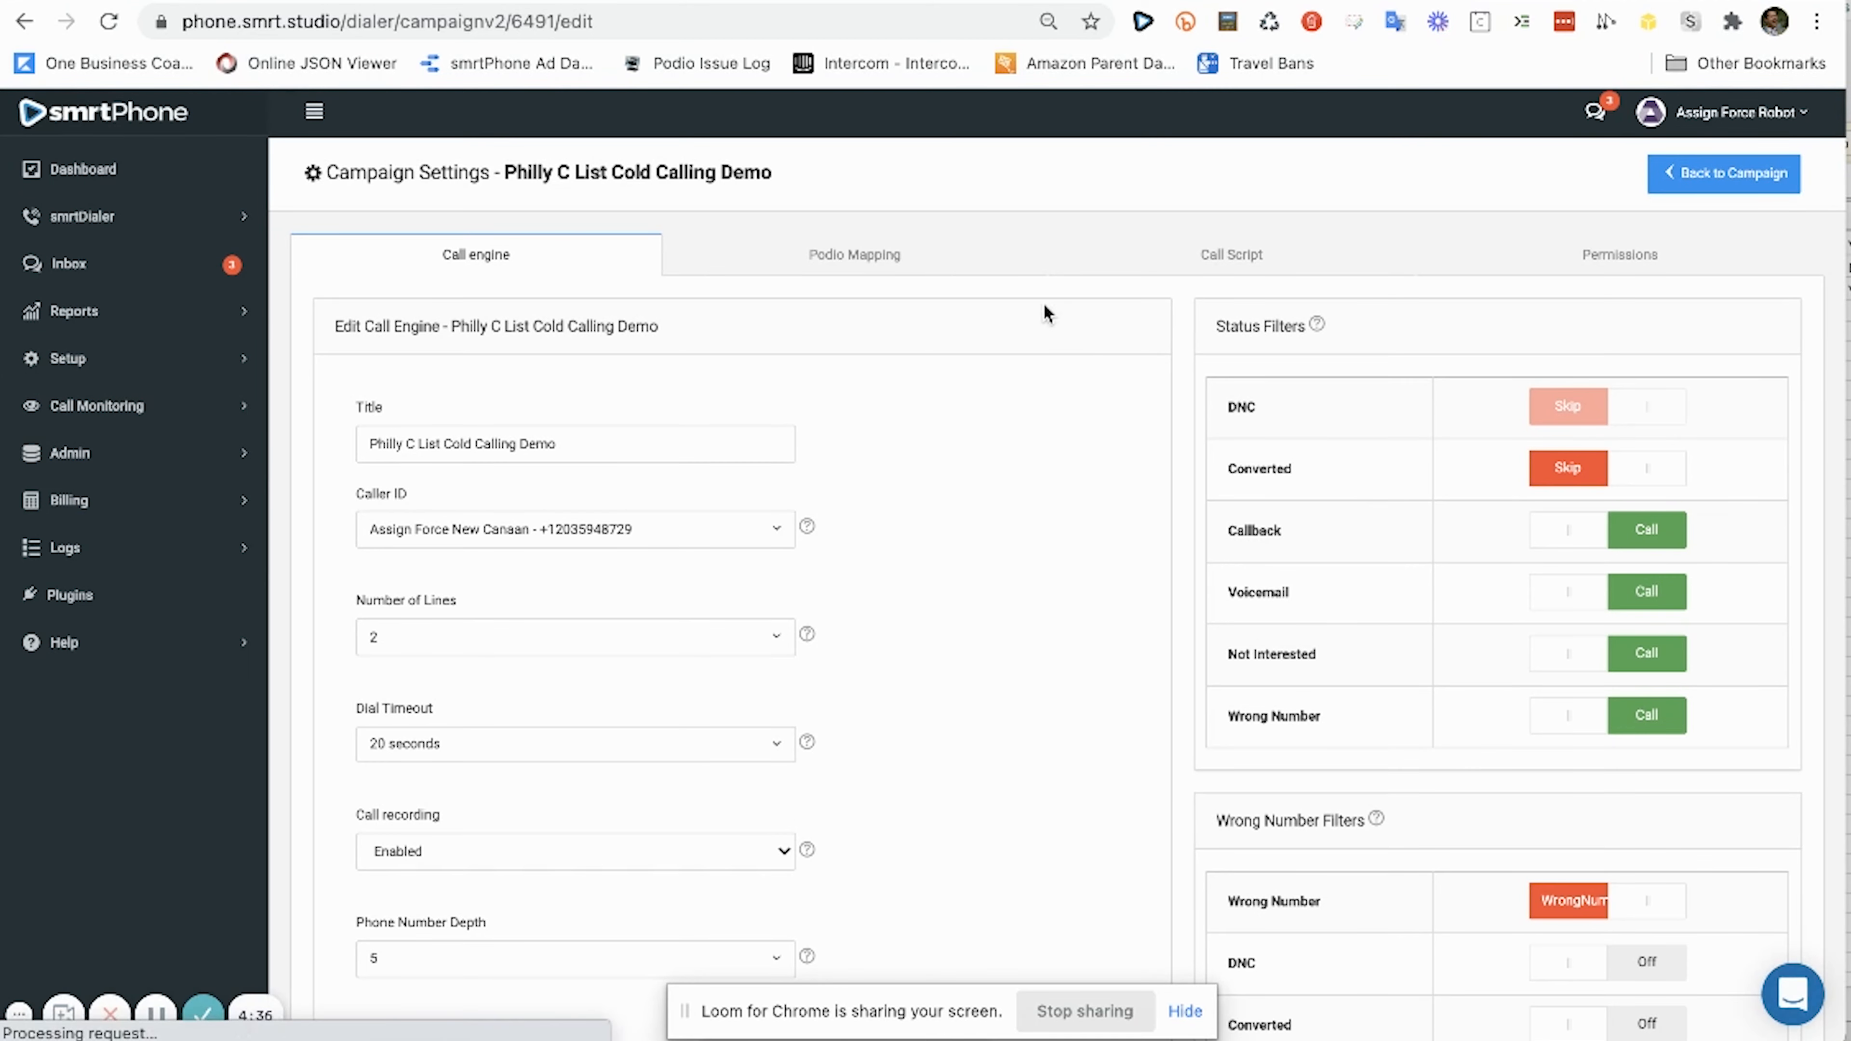
{"action": "left_click", "coordinate": [1224, 264]}
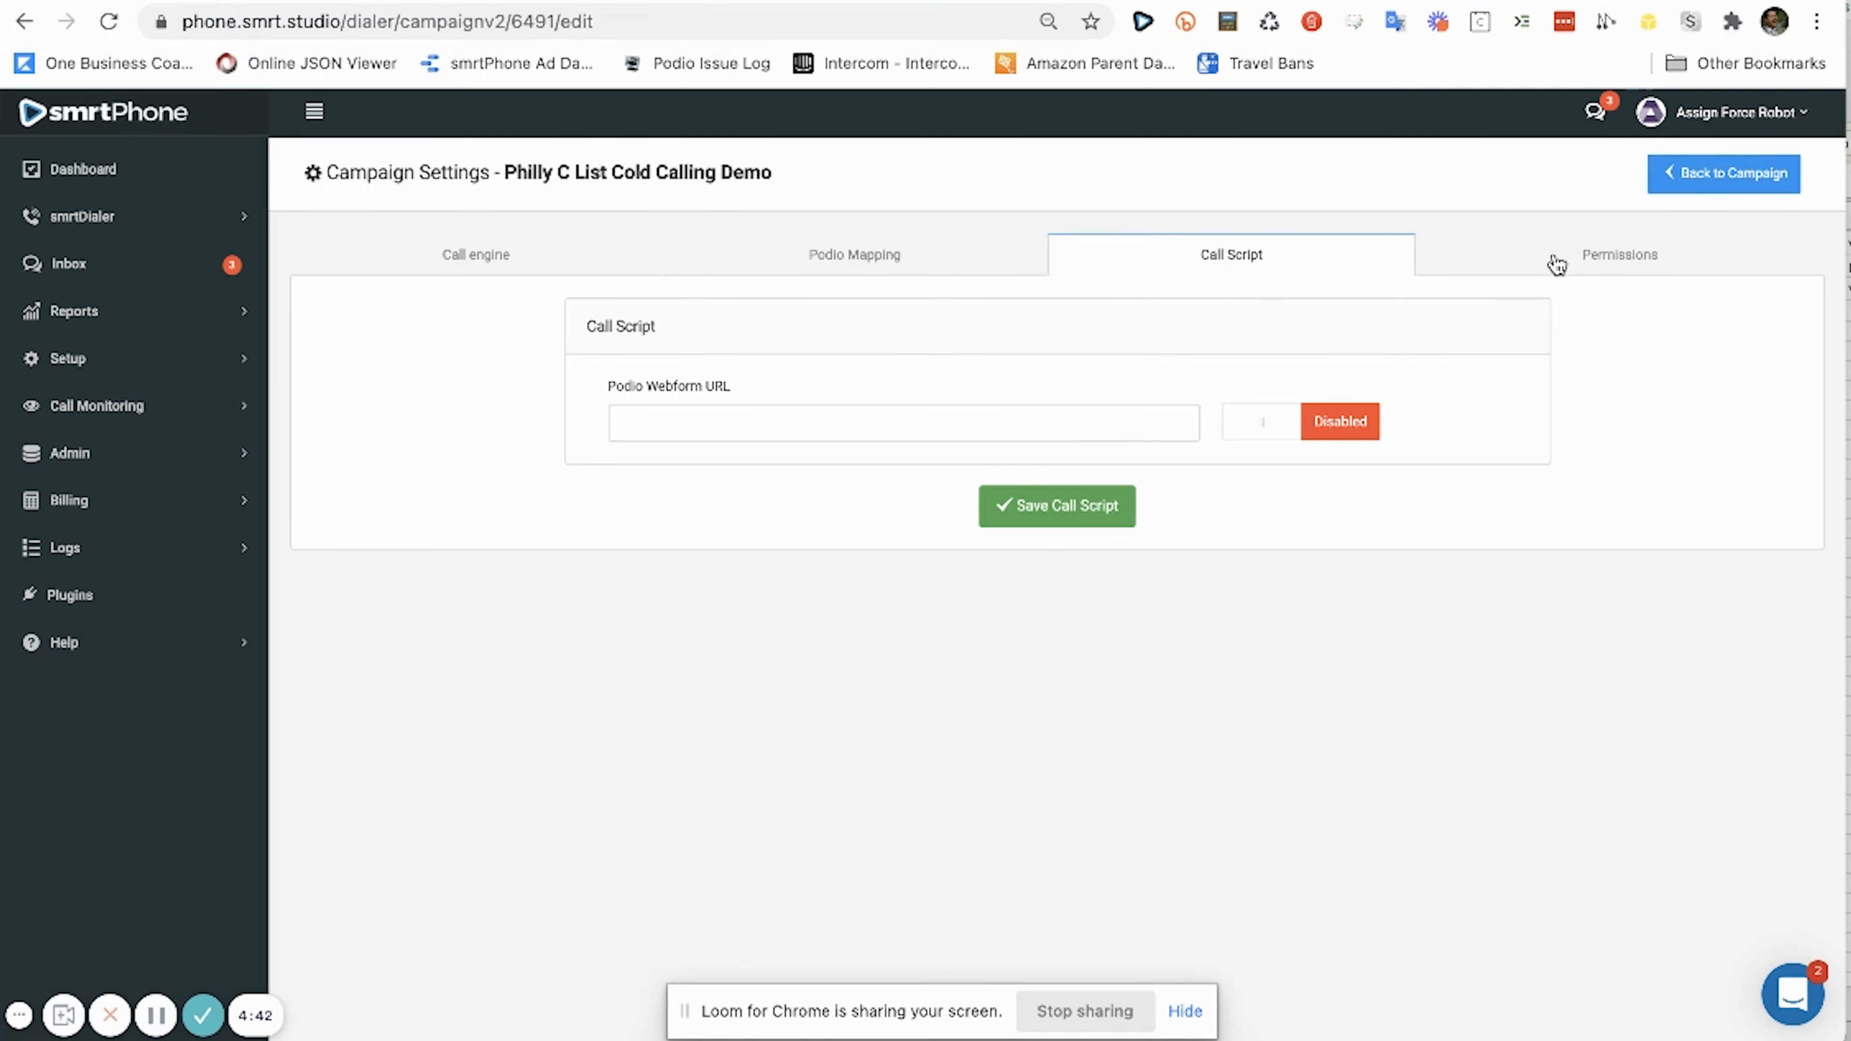
{"action": "left_click", "coordinate": [1600, 255]}
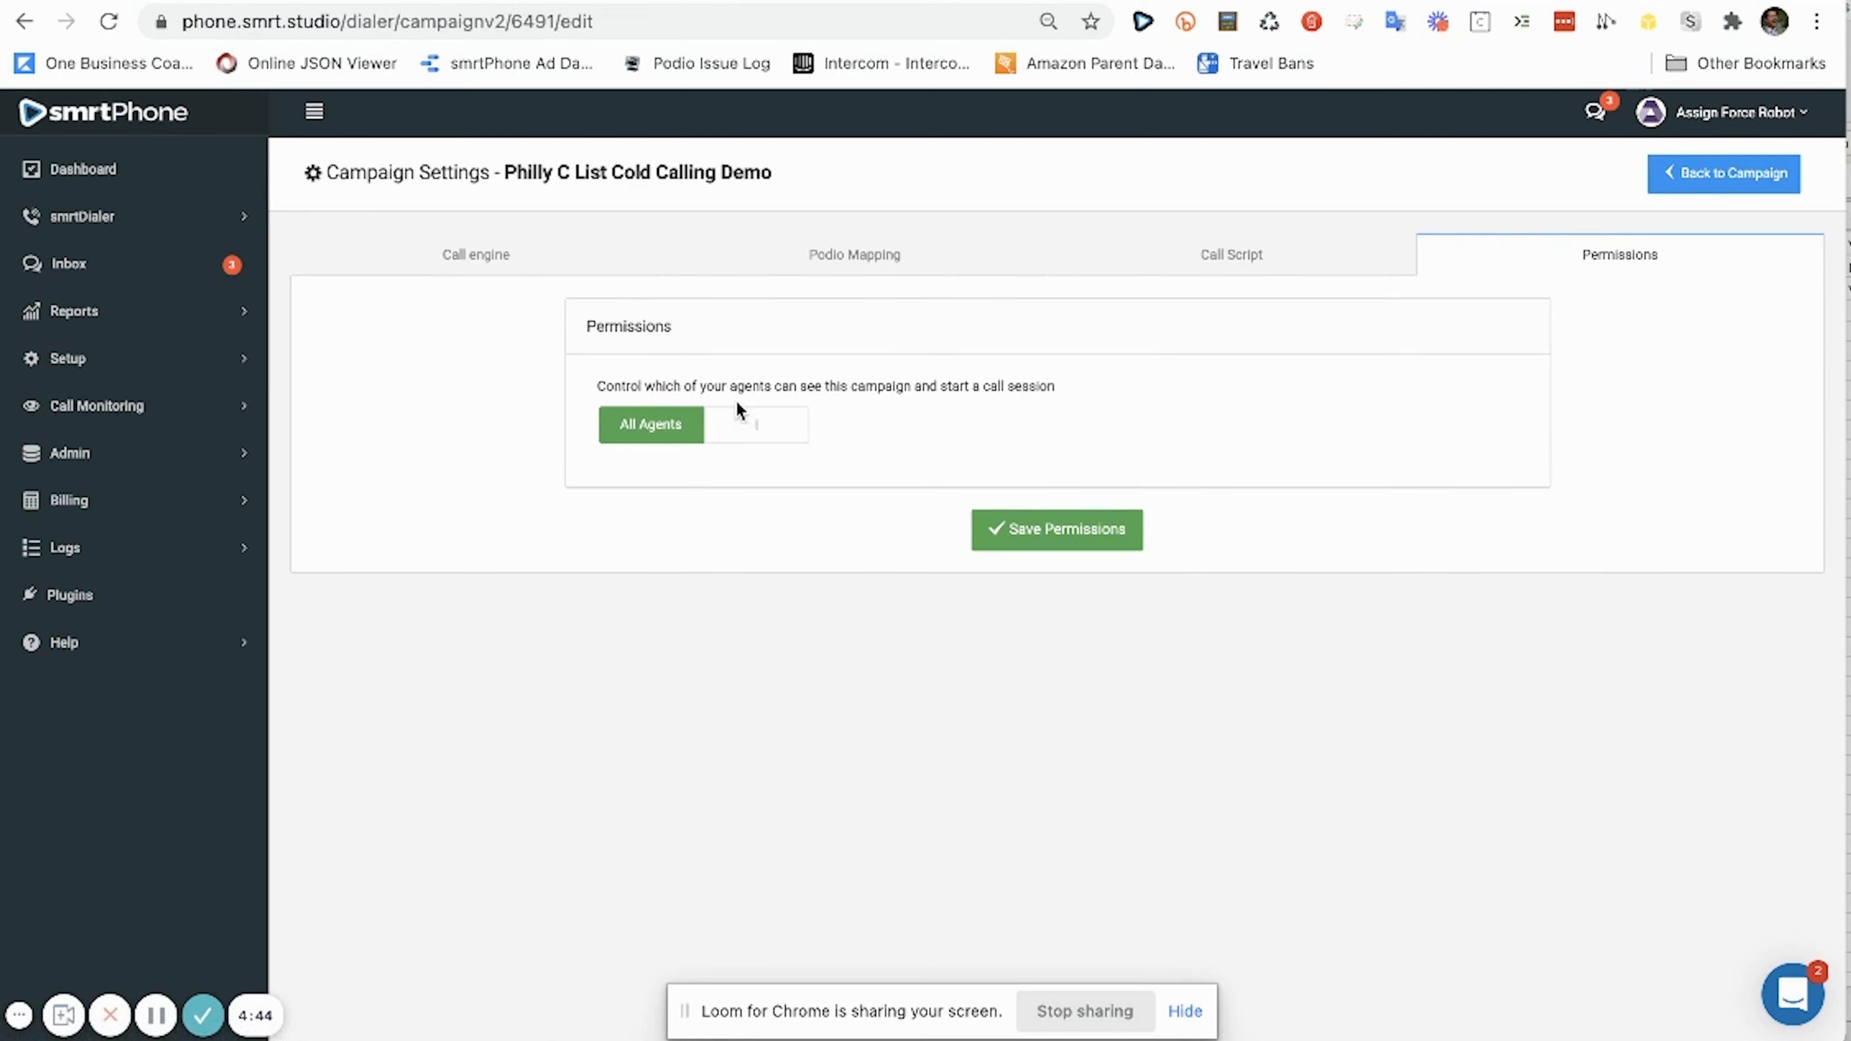
{"action": "left_click", "coordinate": [745, 434]}
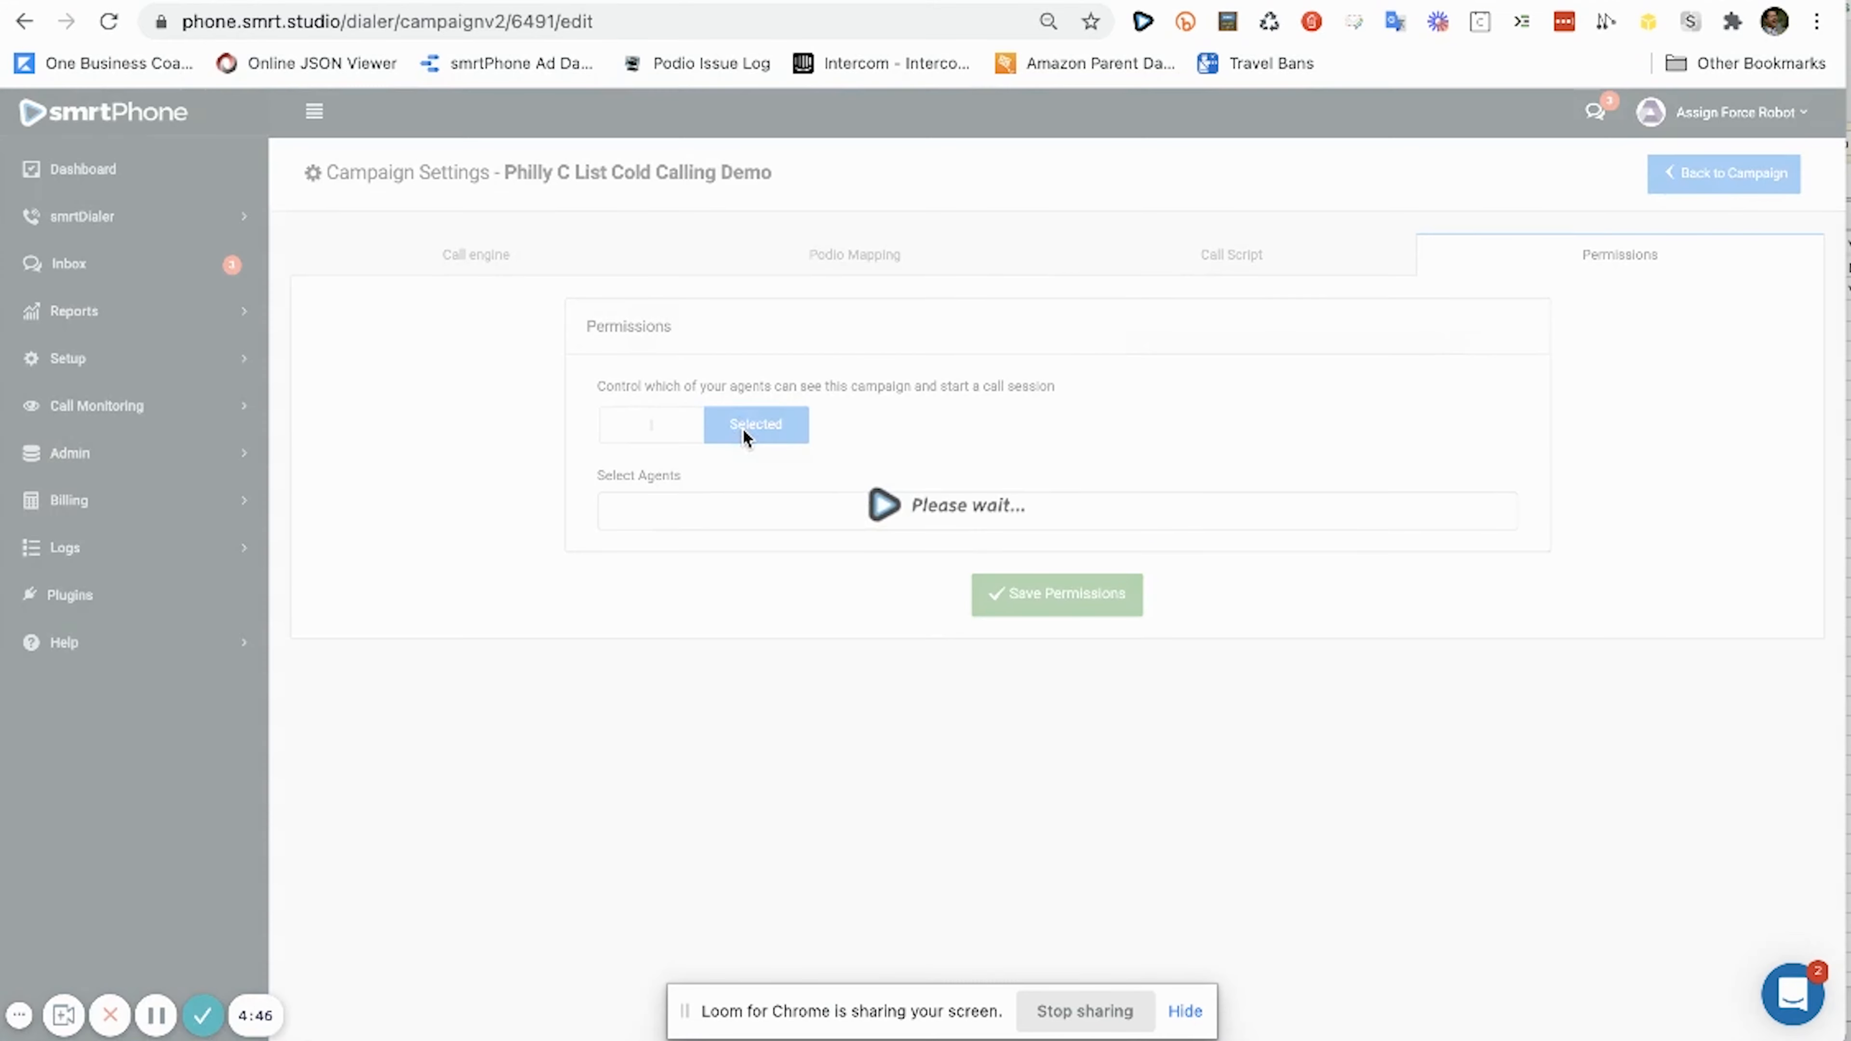
{"action": "left_click", "coordinate": [752, 510]}
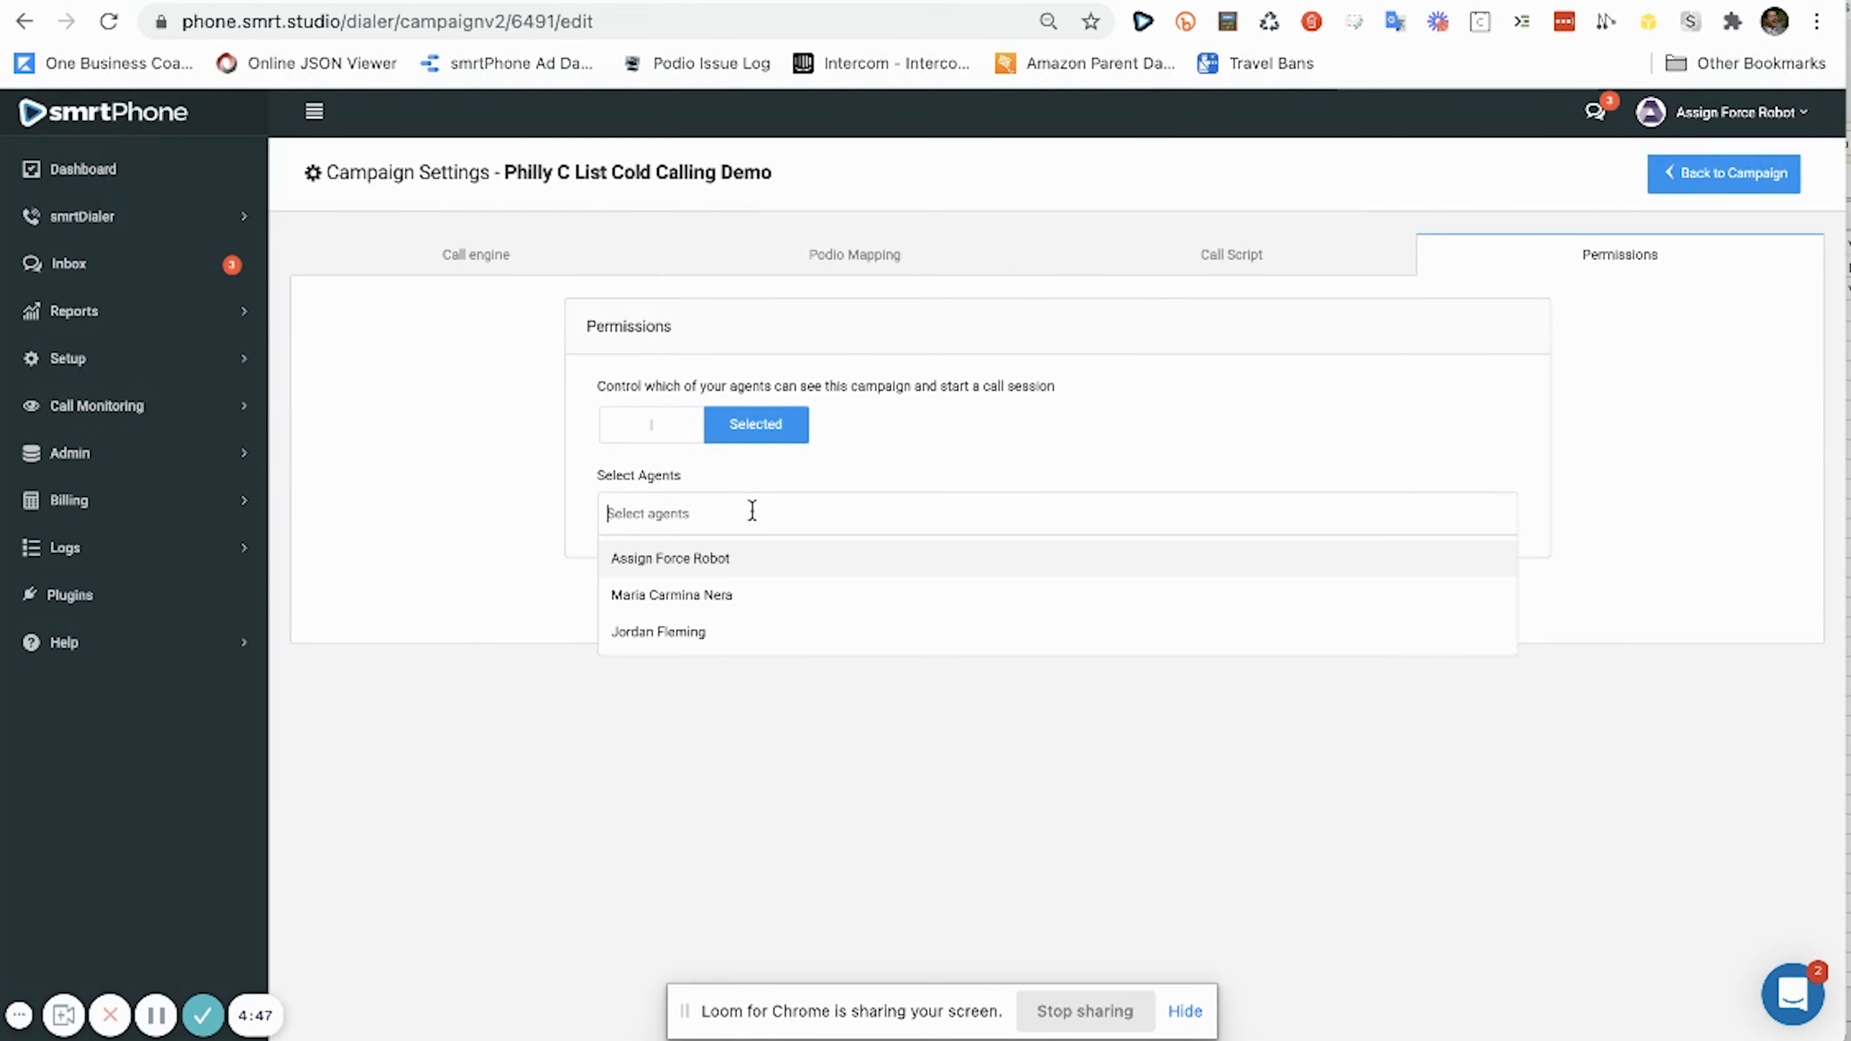
{"action": "left_click", "coordinate": [744, 560]}
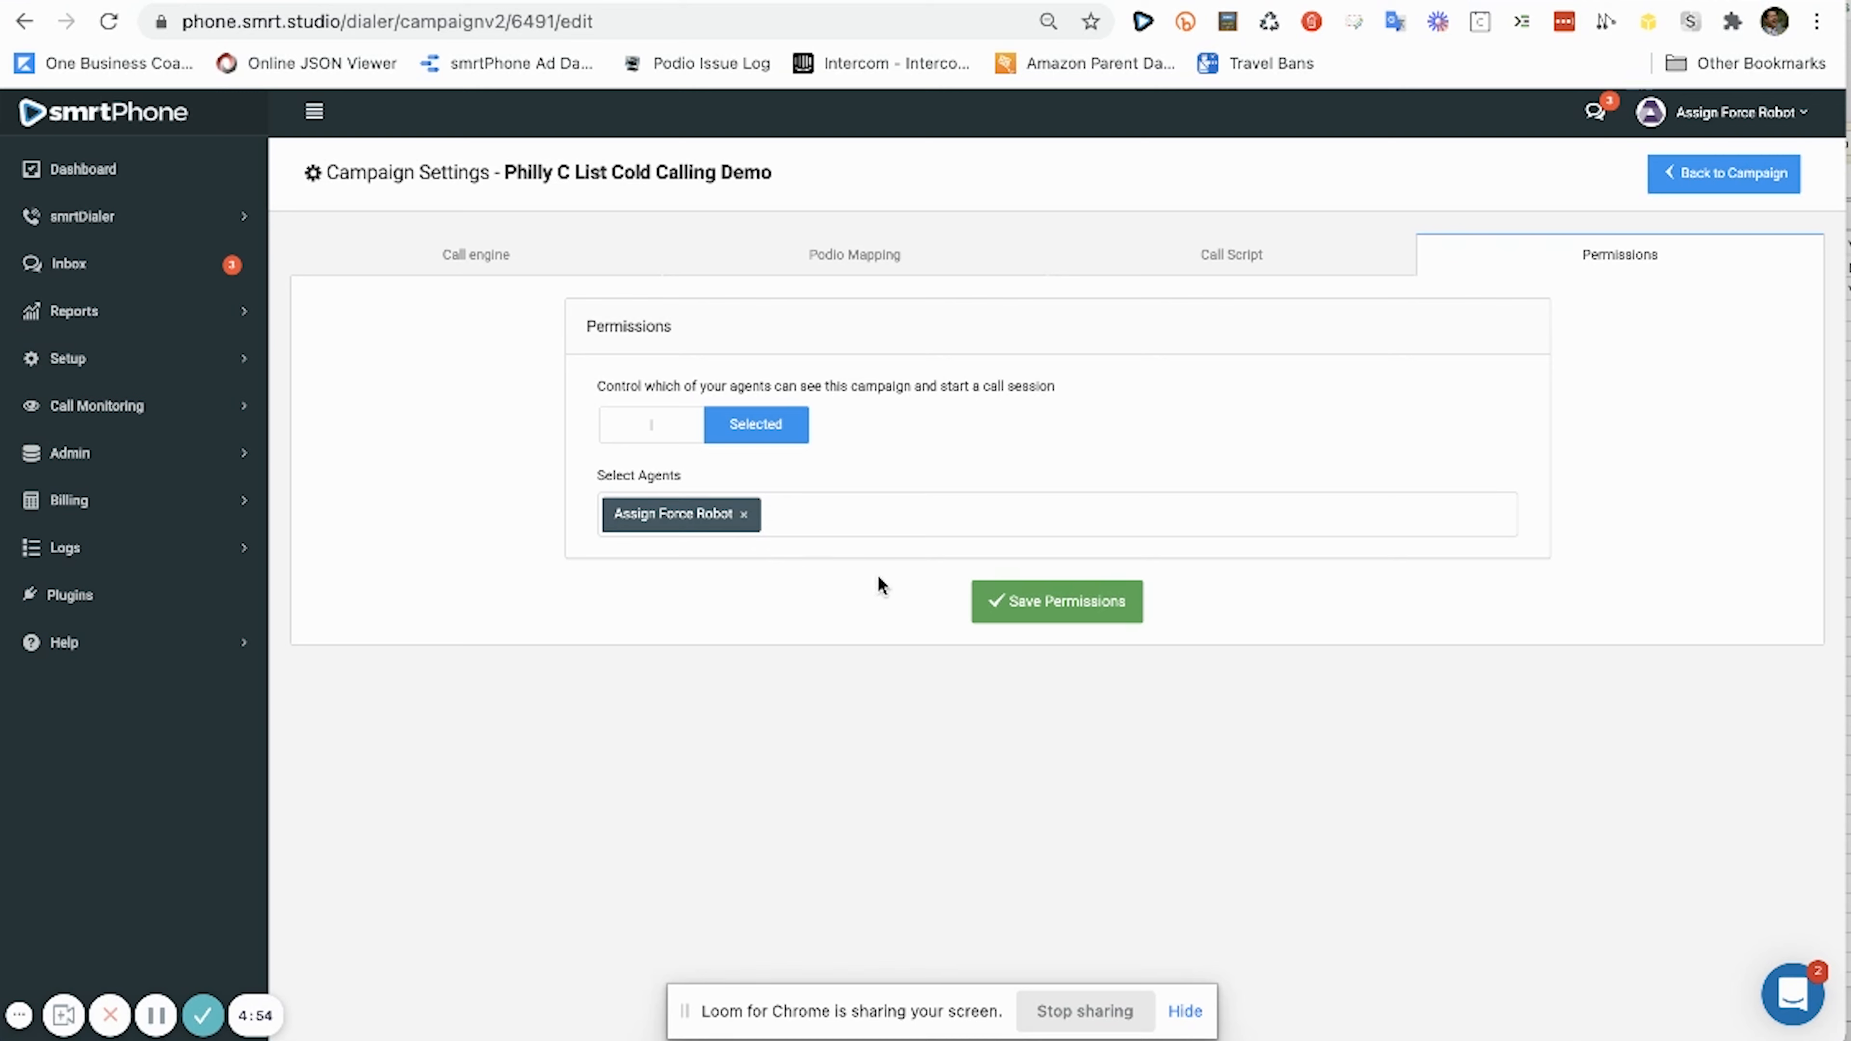
{"action": "left_click", "coordinate": [1064, 620]}
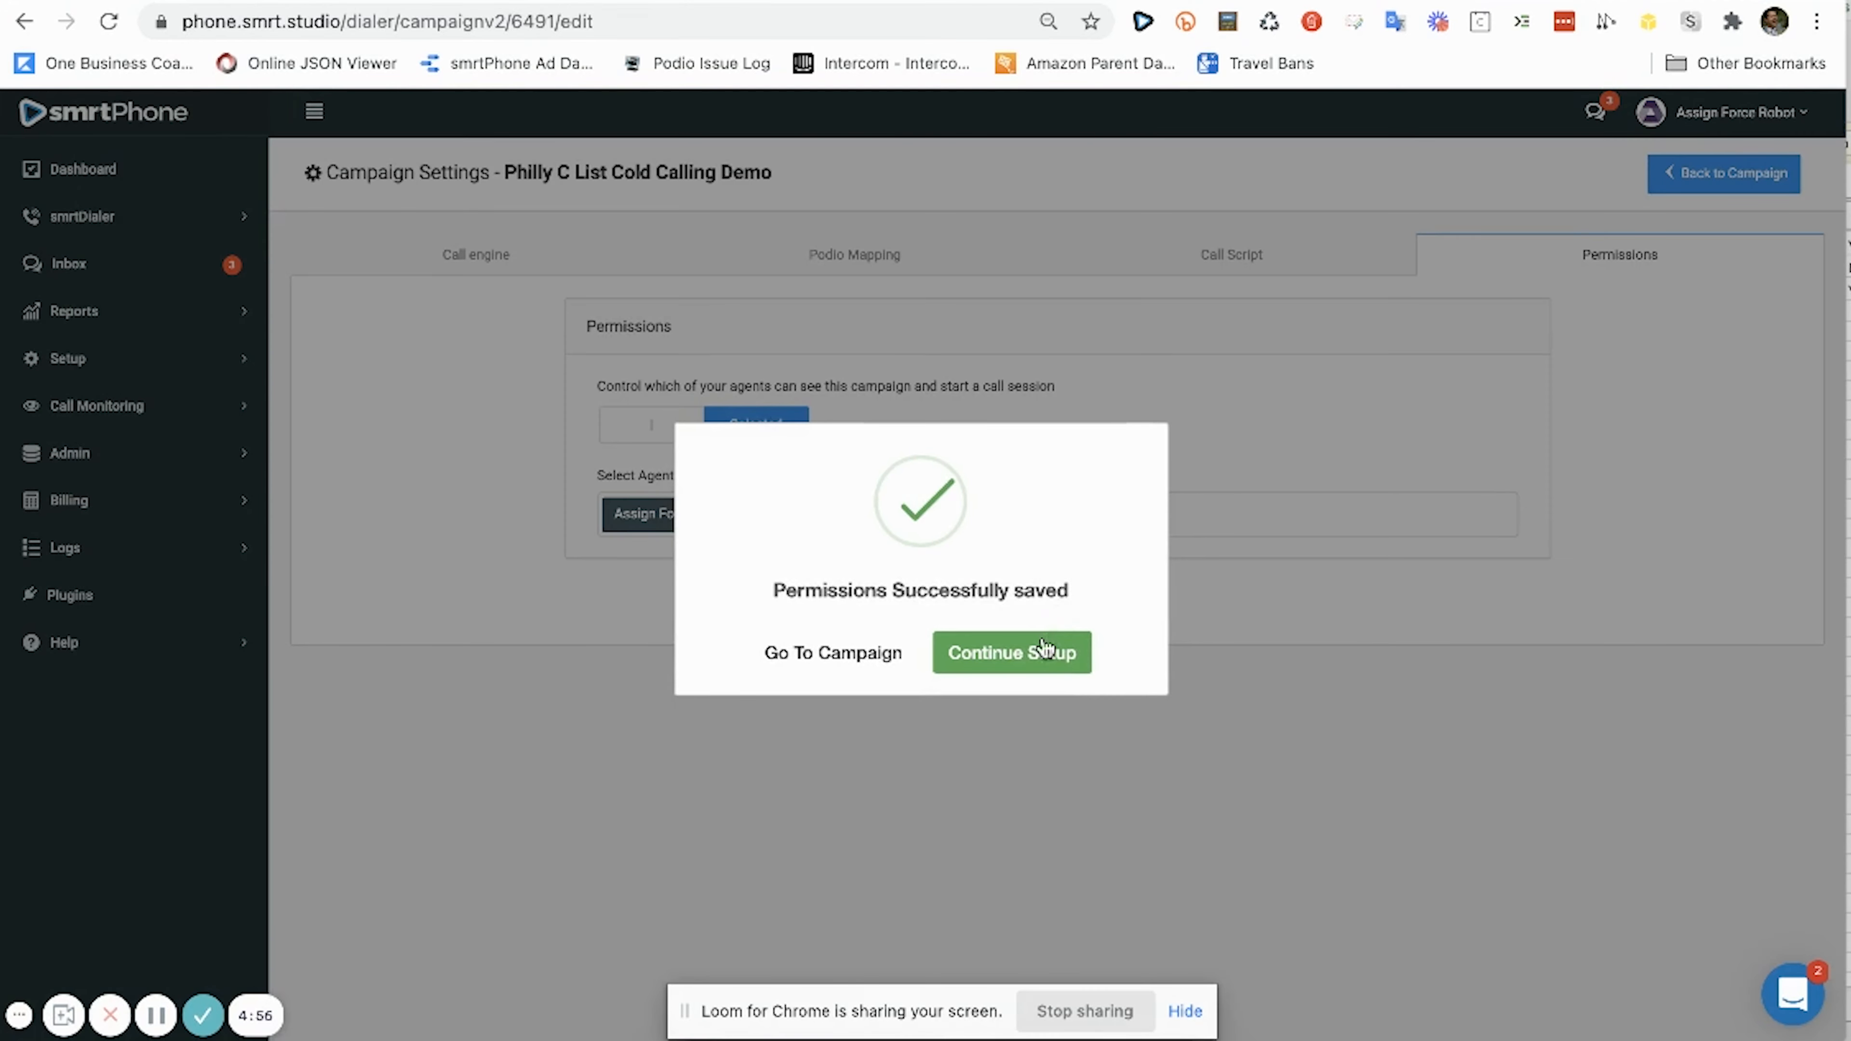
{"action": "left_click", "coordinate": [1037, 639]}
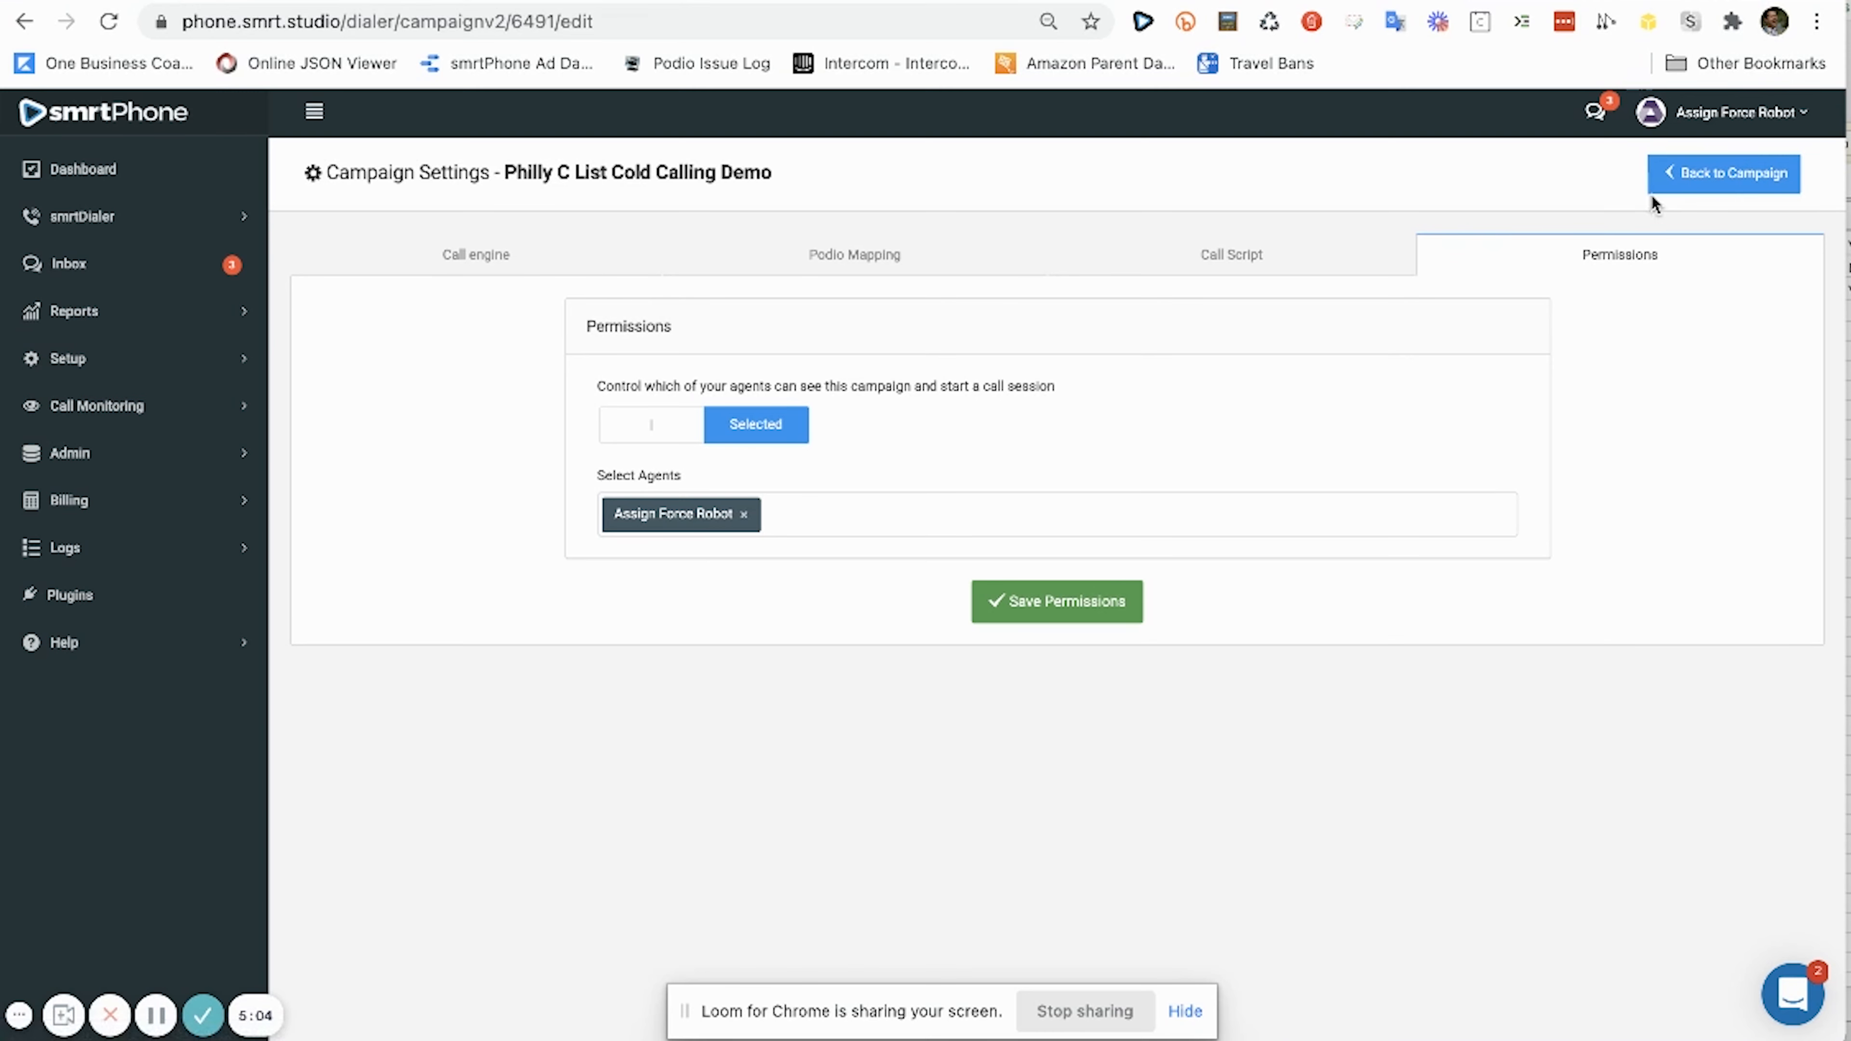
{"action": "left_click", "coordinate": [1693, 191]}
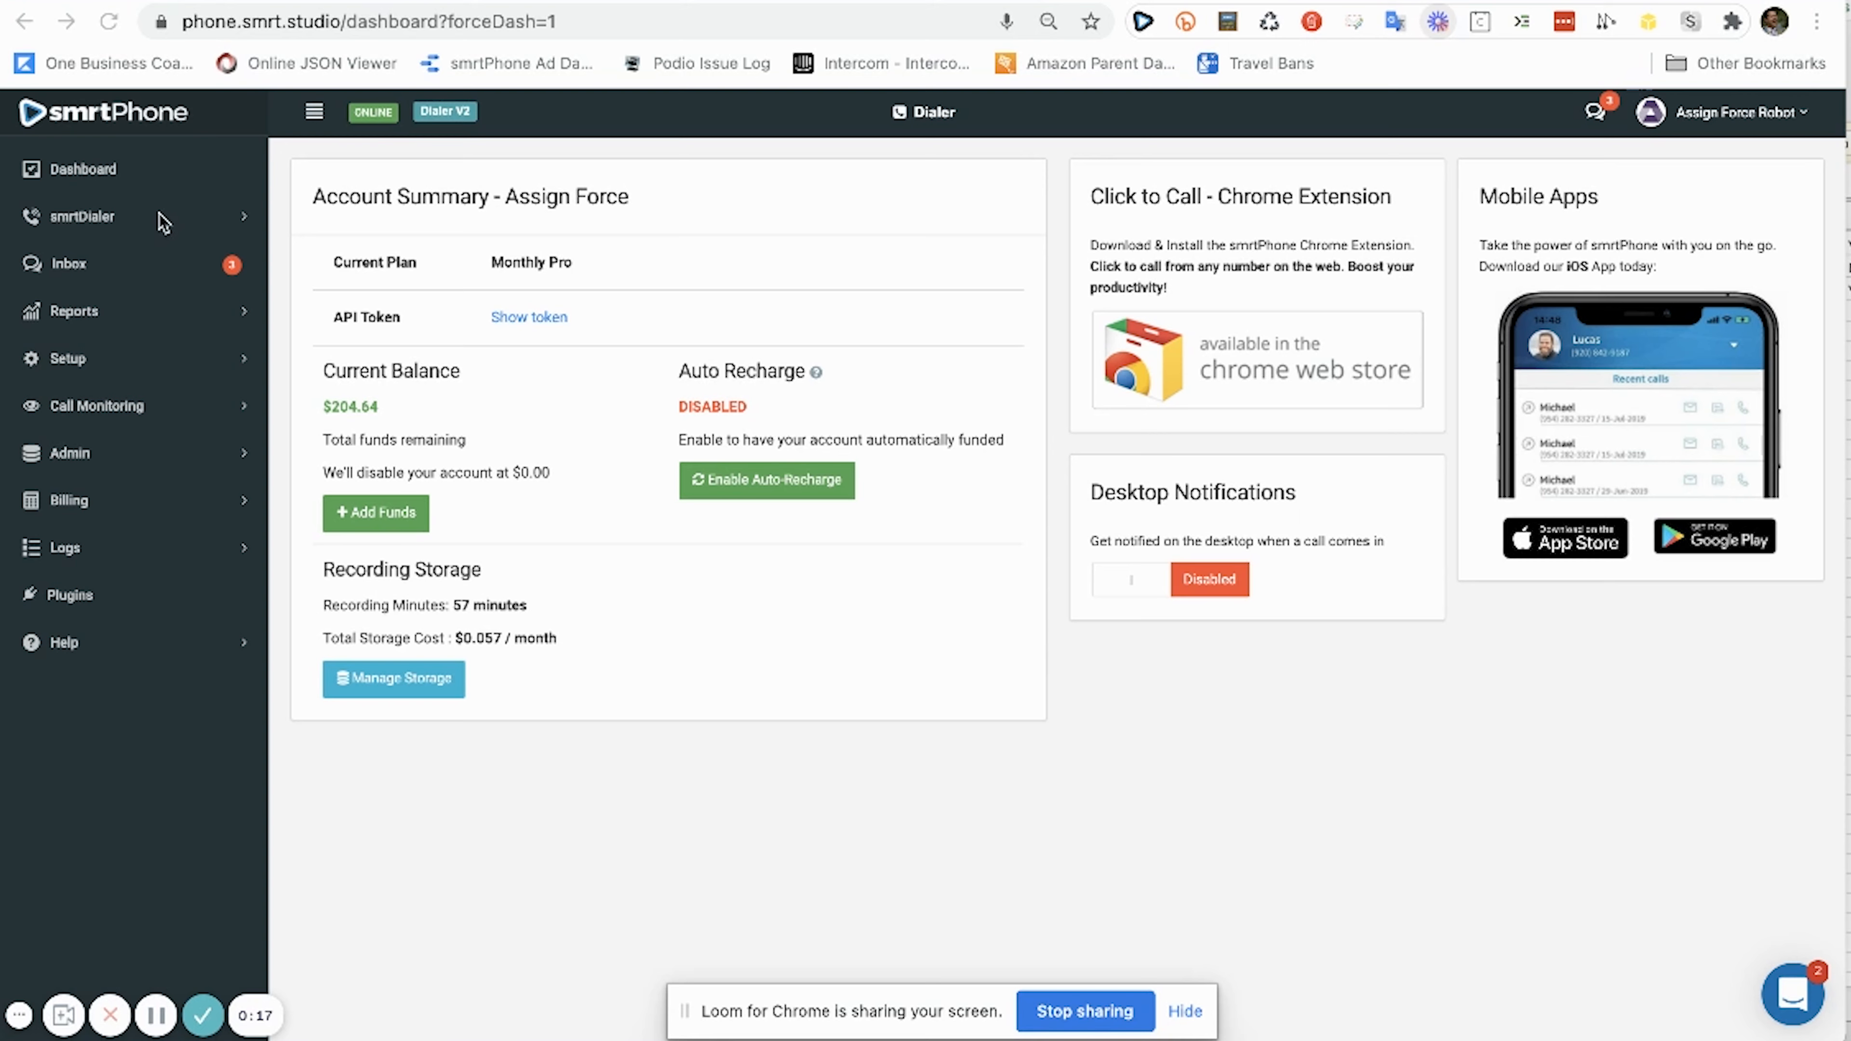
- Open the Philly C List Cold Calling Demo campaign in smrtDialer and run it in a new call session without resyncing leads
{"action": "left_click", "coordinate": [110, 224]}
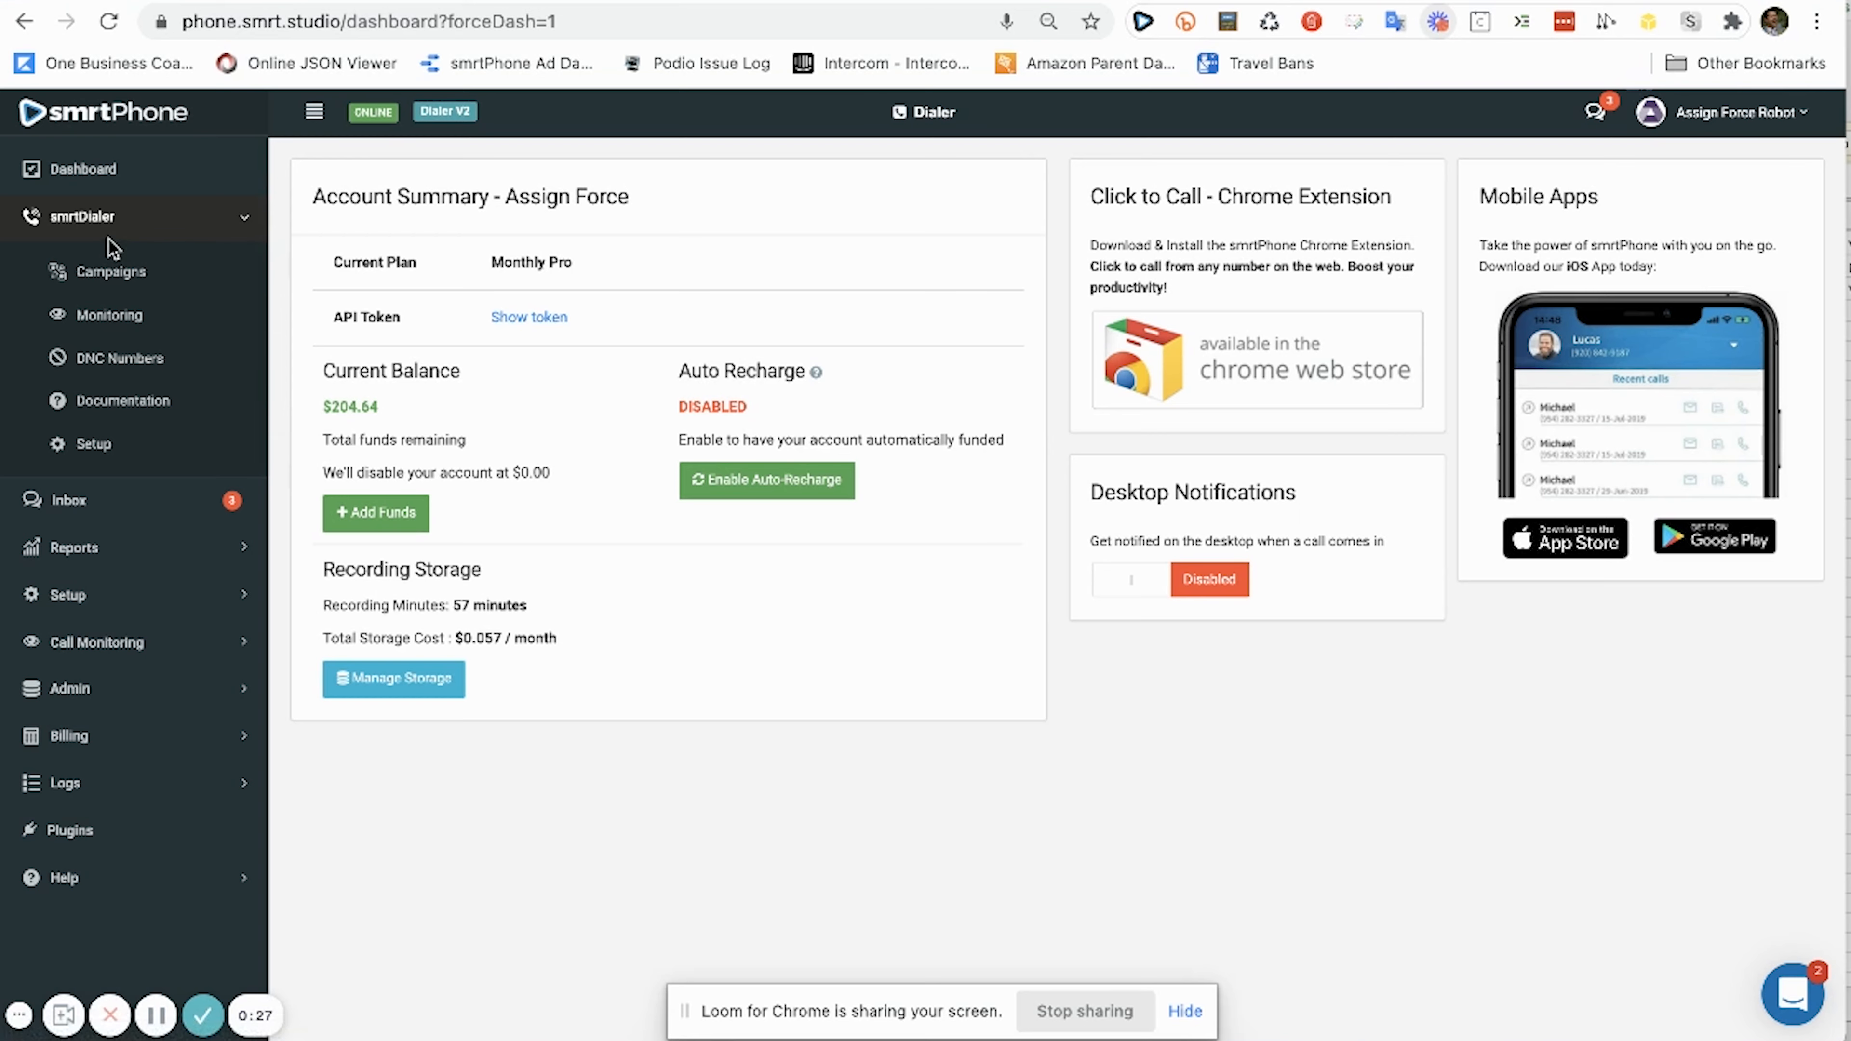
{"action": "left_click", "coordinate": [127, 282]}
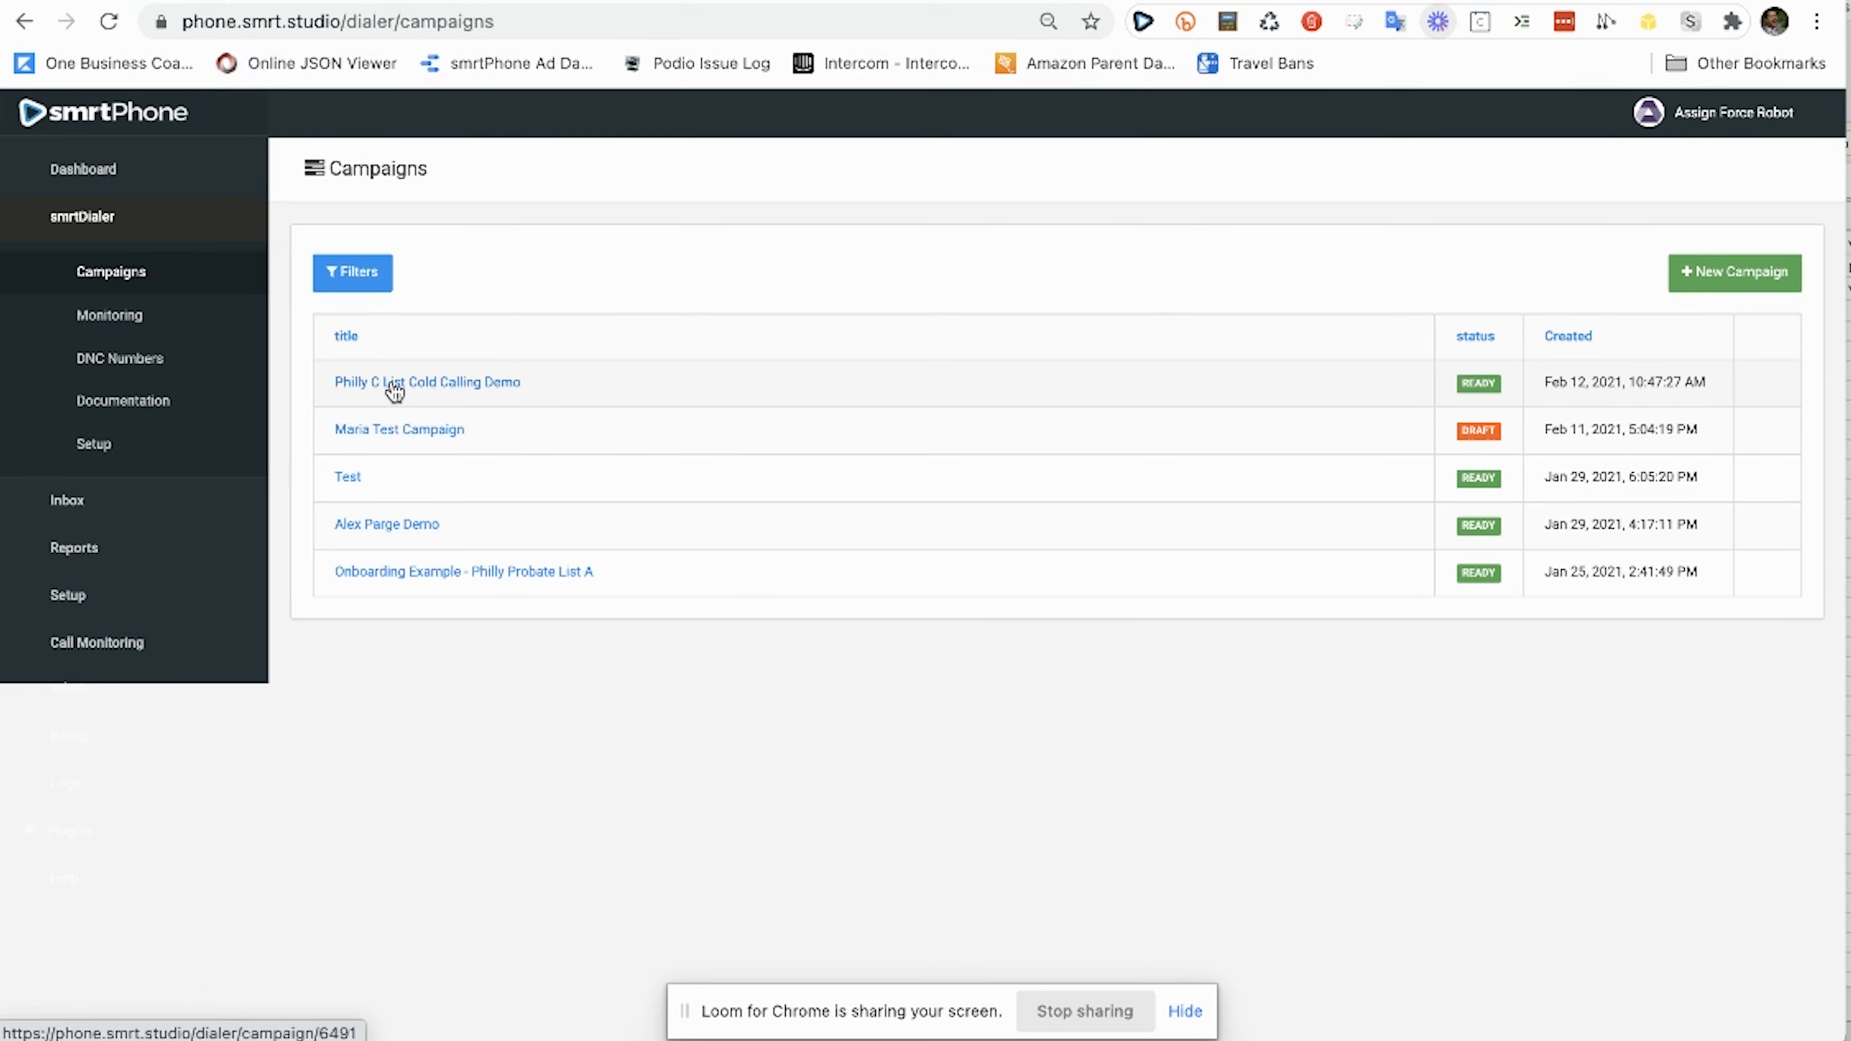
{"action": "left_click", "coordinate": [394, 387]}
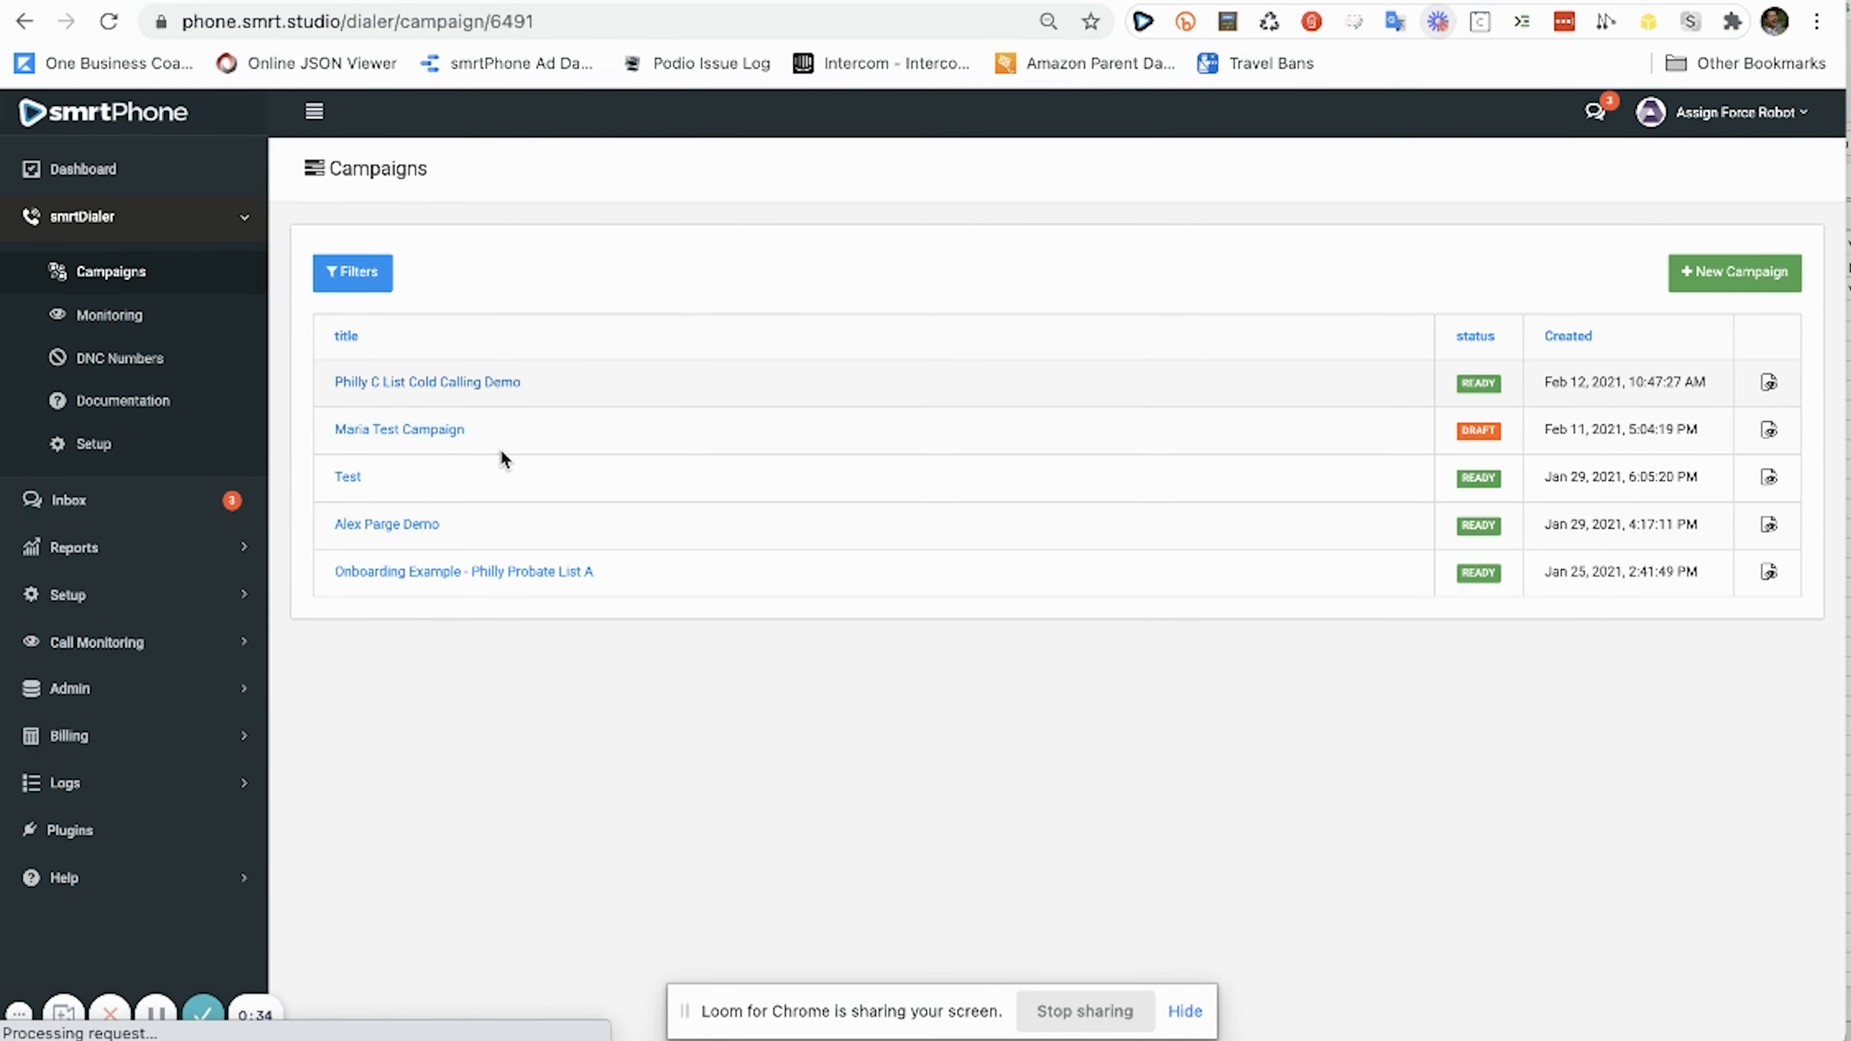
{"action": "scroll", "coordinate": [1157, 541], "scroll_direction": "down", "scroll_amount": 1}
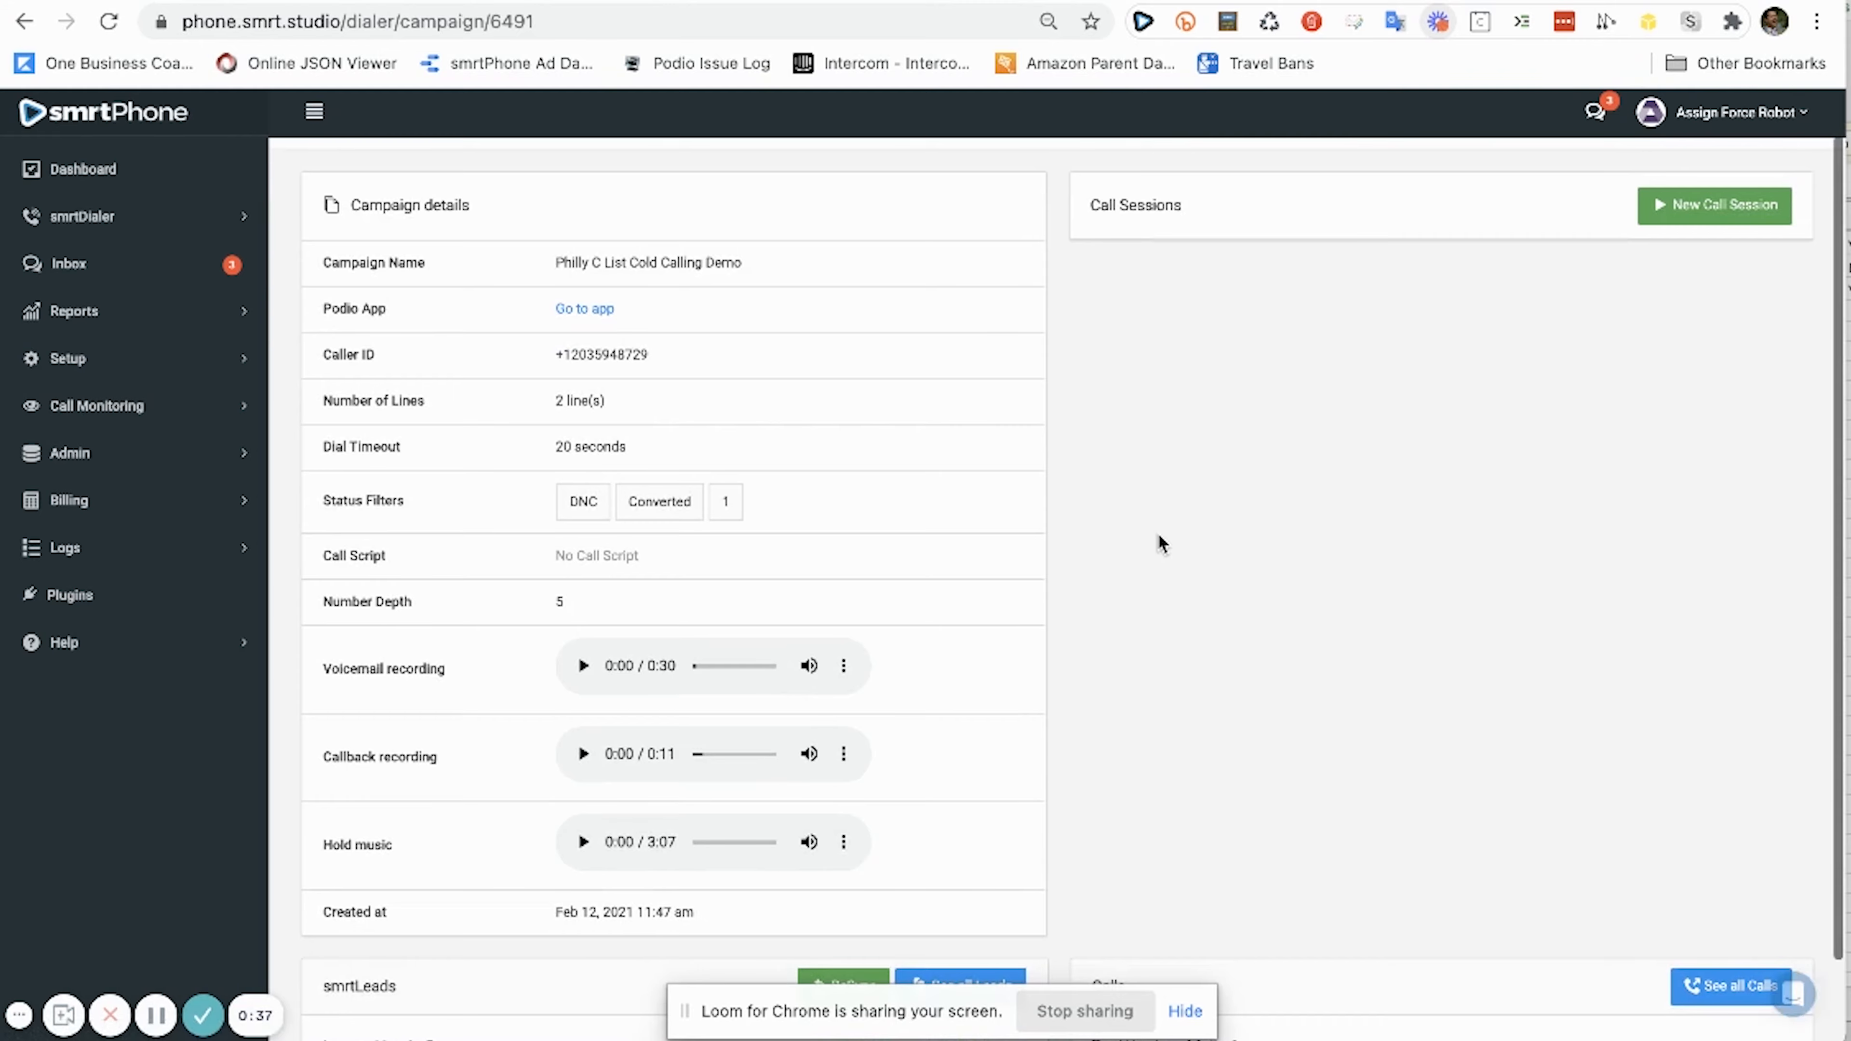
{"action": "scroll", "coordinate": [1158, 536], "scroll_direction": "down", "scroll_amount": 2}
{"action": "scroll", "coordinate": [1158, 536], "scroll_direction": "up", "scroll_amount": 3}
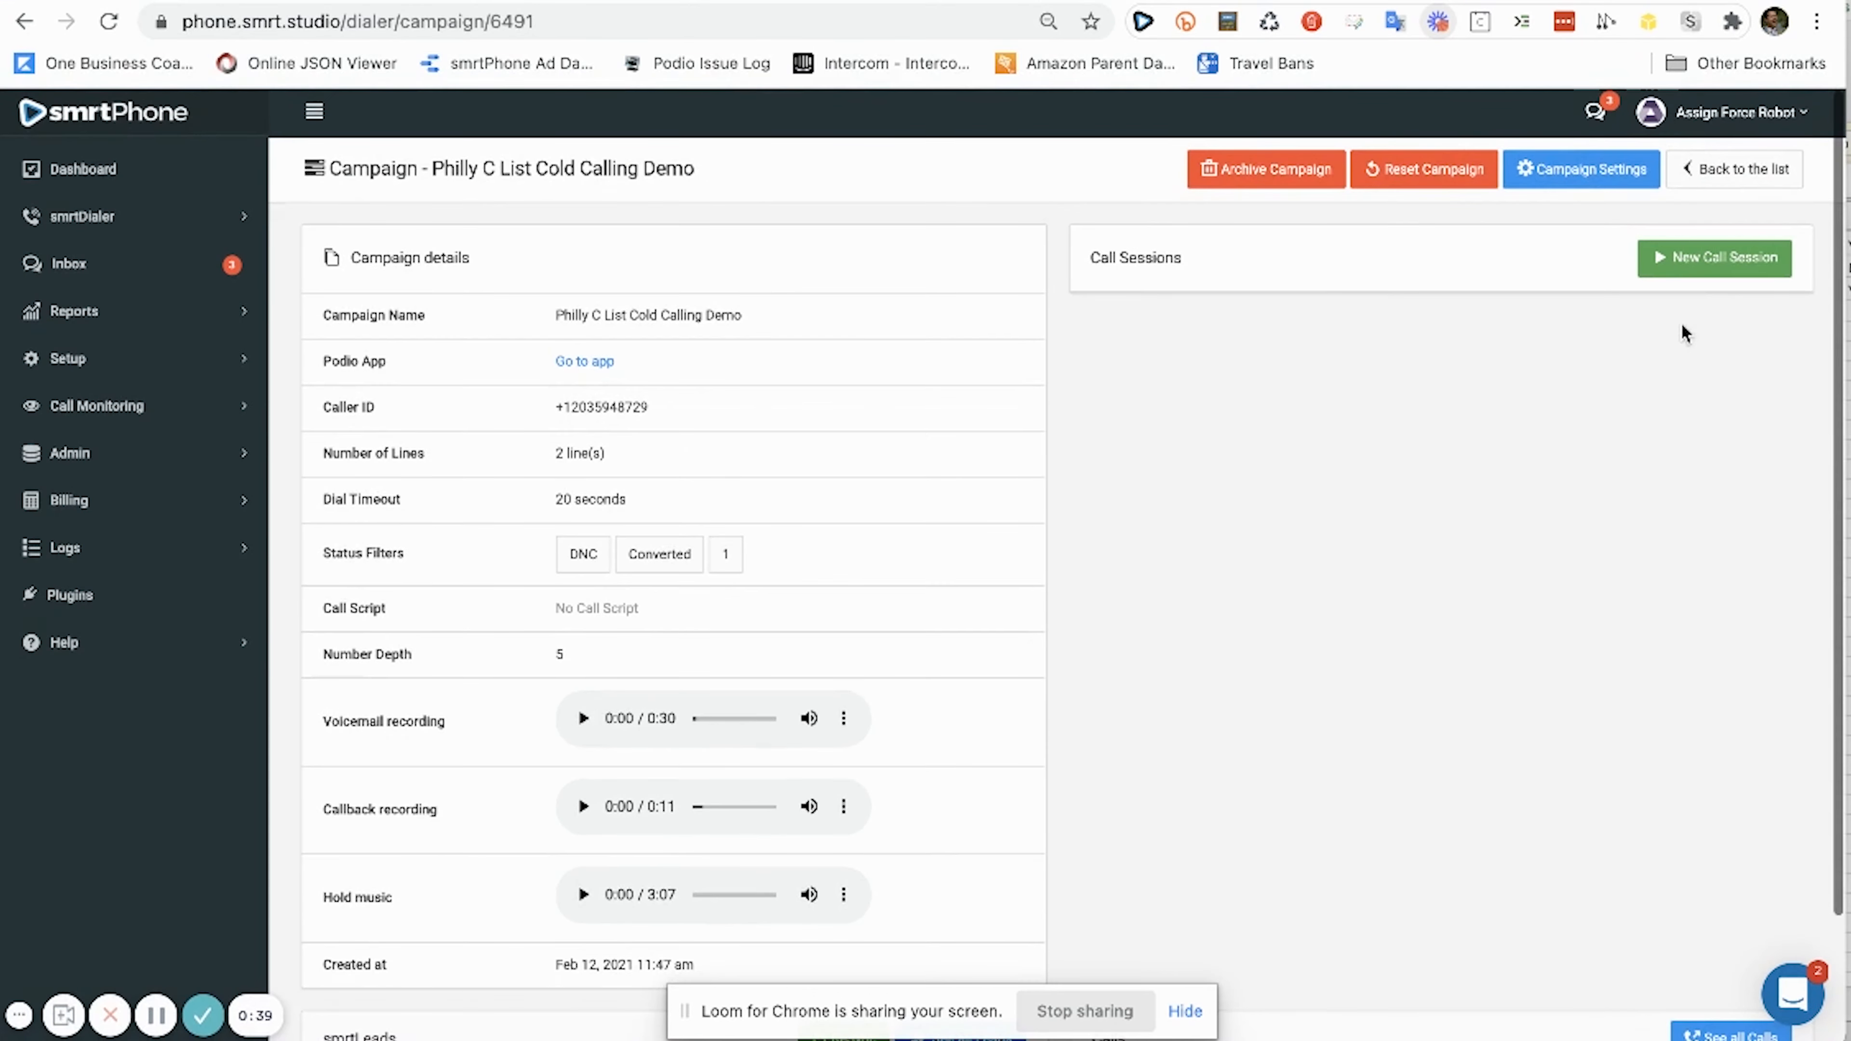
{"action": "left_click", "coordinate": [1698, 263]}
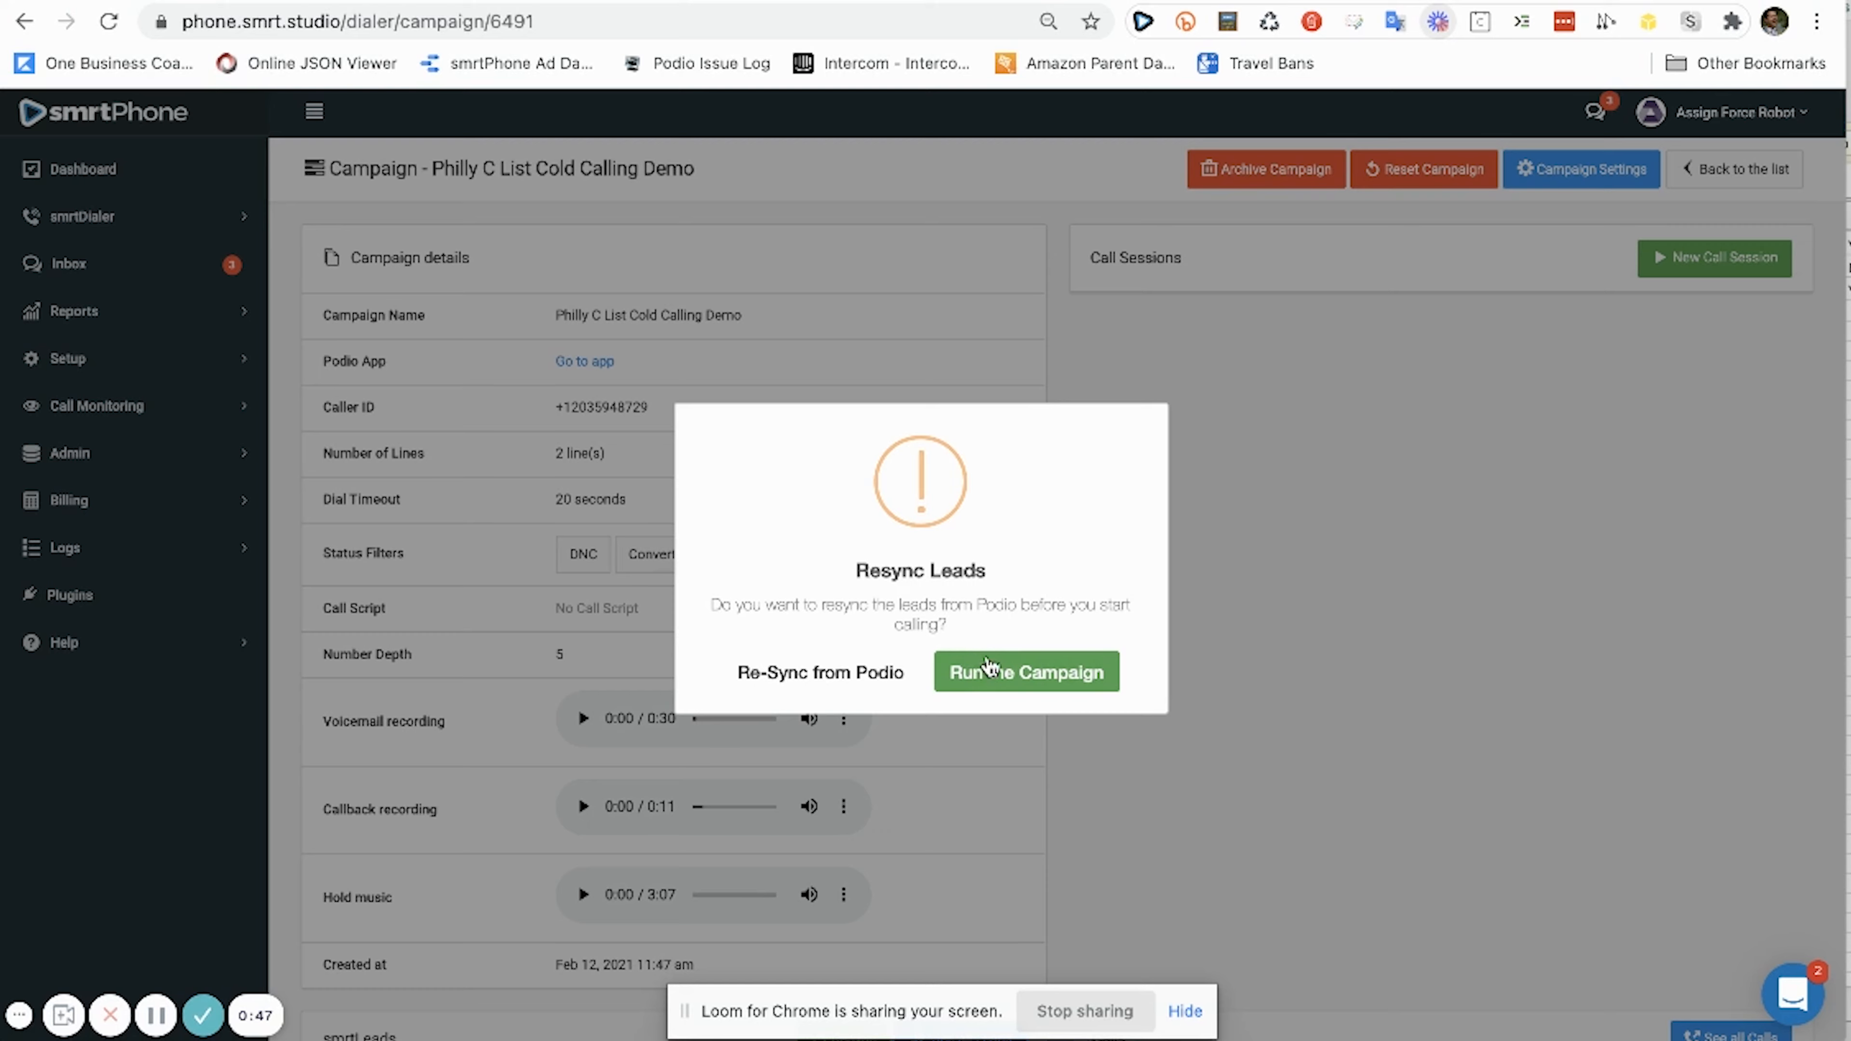
{"action": "left_click", "coordinate": [991, 670]}
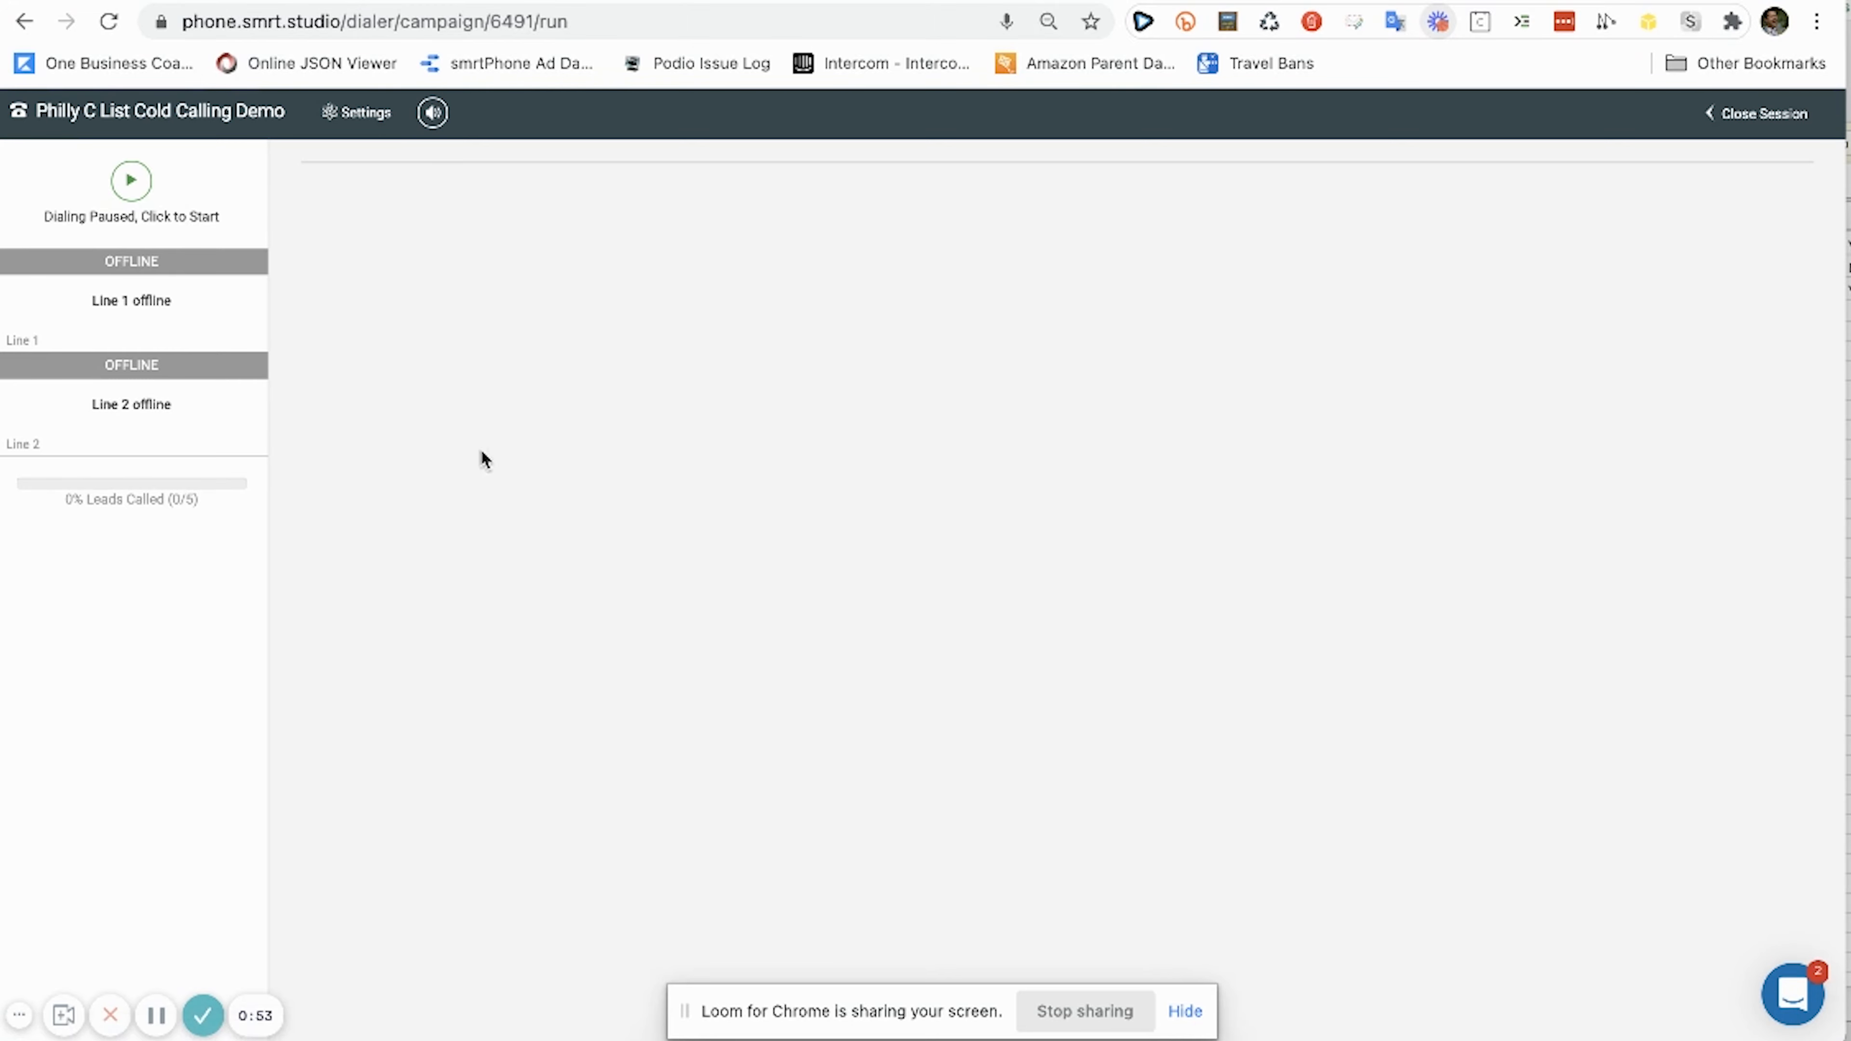
- Start dialing the campaign's leads and pause further dialing while the calls are in progress
{"action": "left_click_drag", "start_coordinate": [62, 500], "coordinate": [158, 503]}
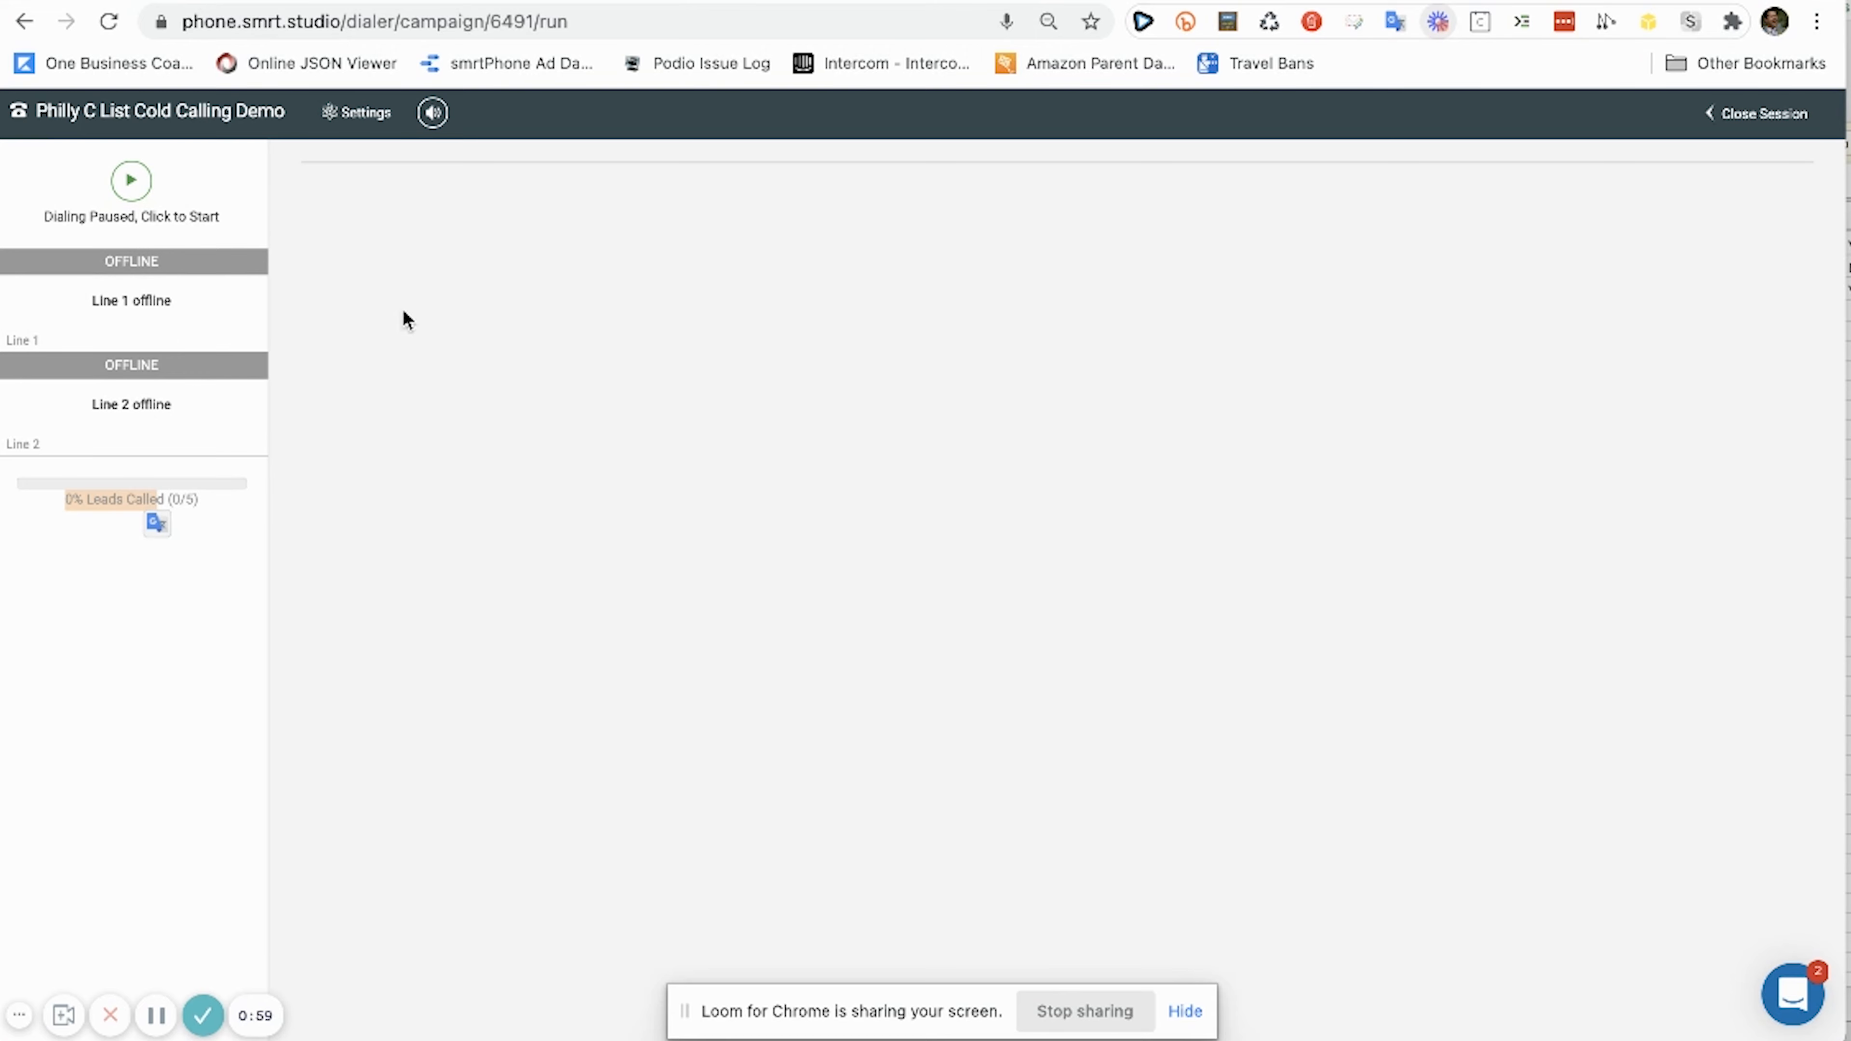
{"action": "left_click", "coordinate": [133, 191]}
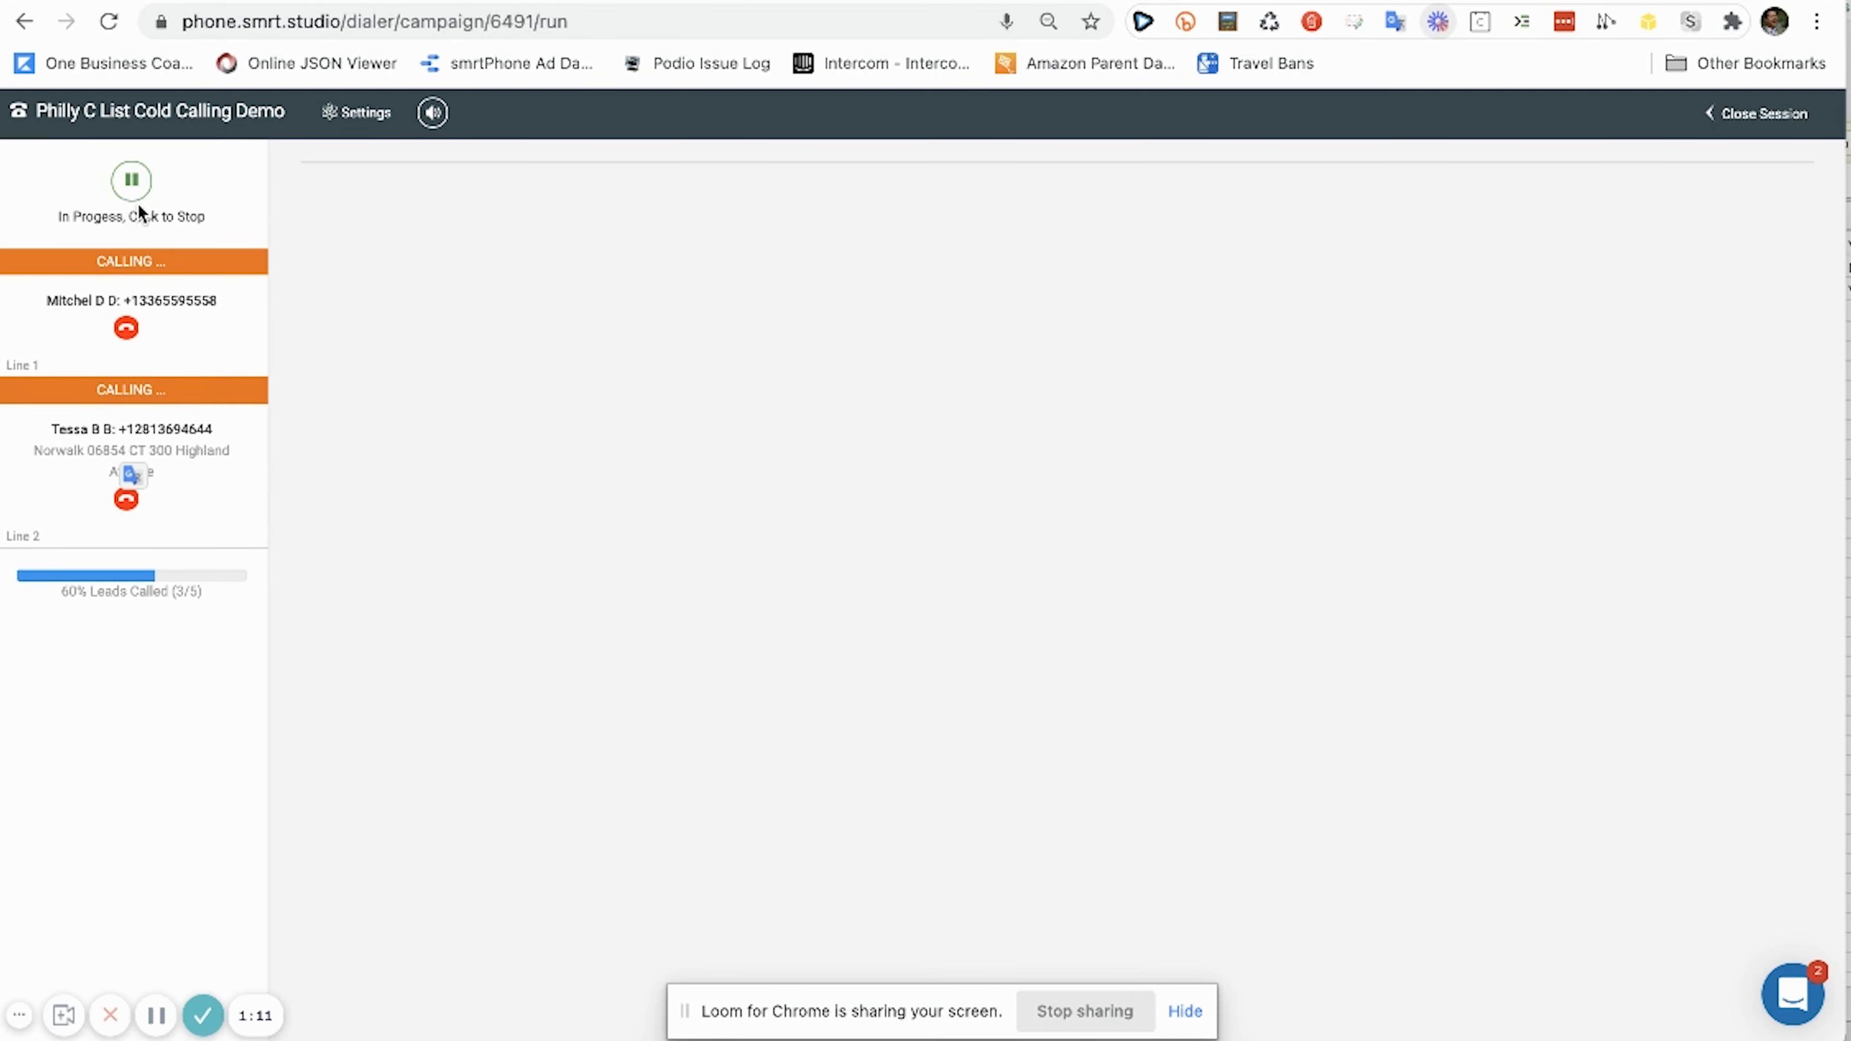
{"action": "left_click", "coordinate": [136, 201]}
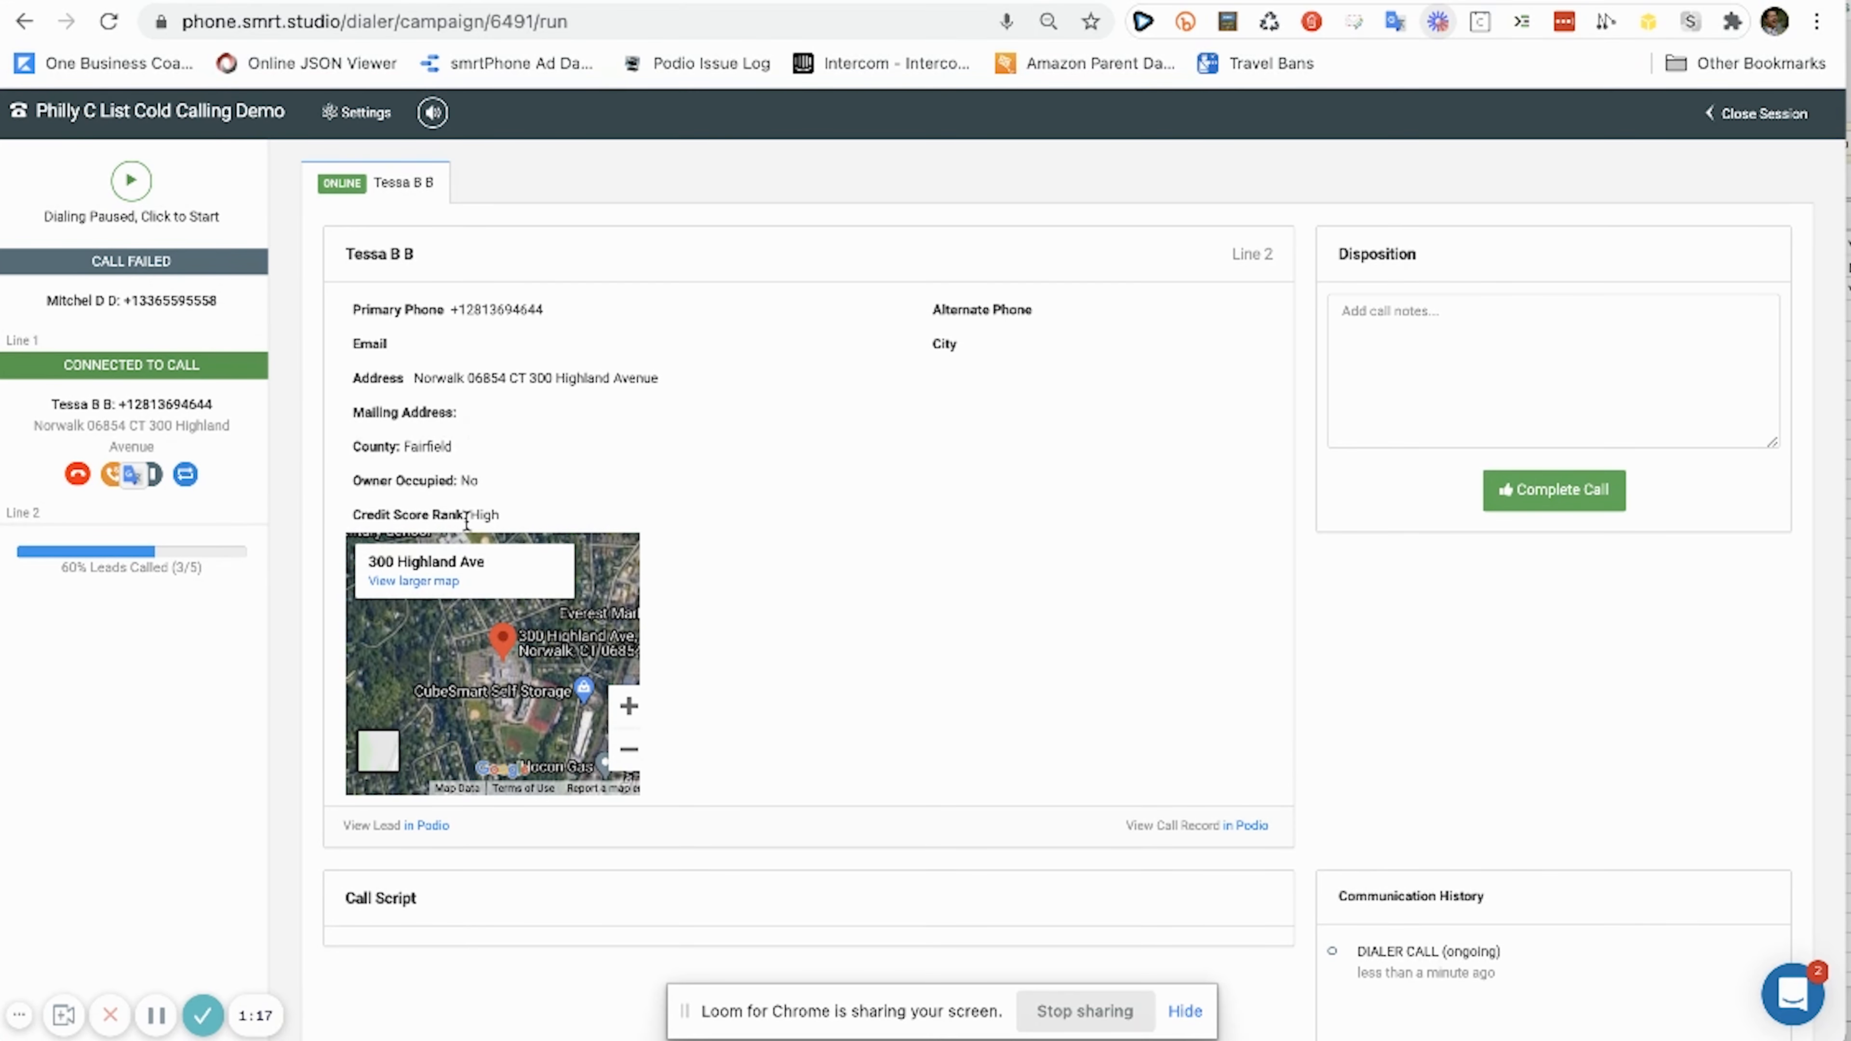
- Look through the connected lead's details, map and call script area, and hang up the Line 2 call
{"action": "scroll", "coordinate": [445, 438], "scroll_direction": "down", "scroll_amount": 1}
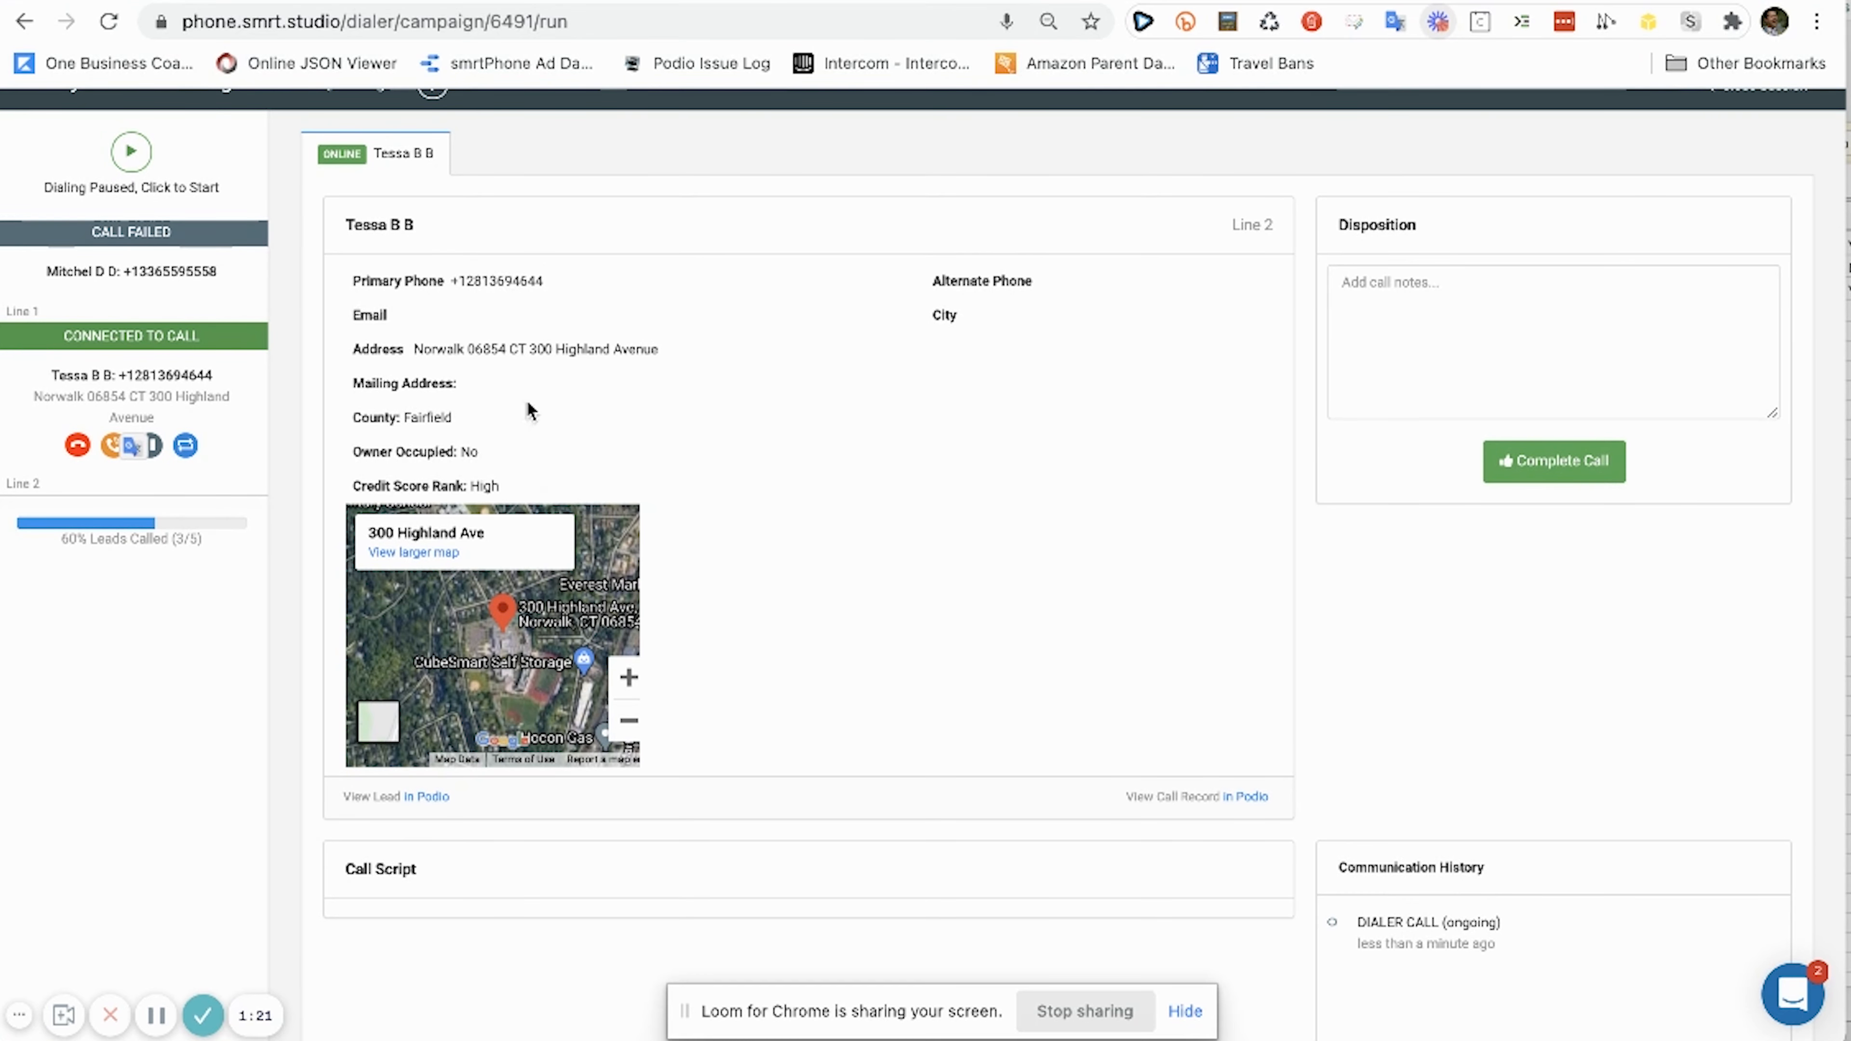
{"action": "scroll", "coordinate": [625, 481], "scroll_direction": "down", "scroll_amount": 5}
{"action": "scroll", "coordinate": [620, 503], "scroll_direction": "up", "scroll_amount": 5}
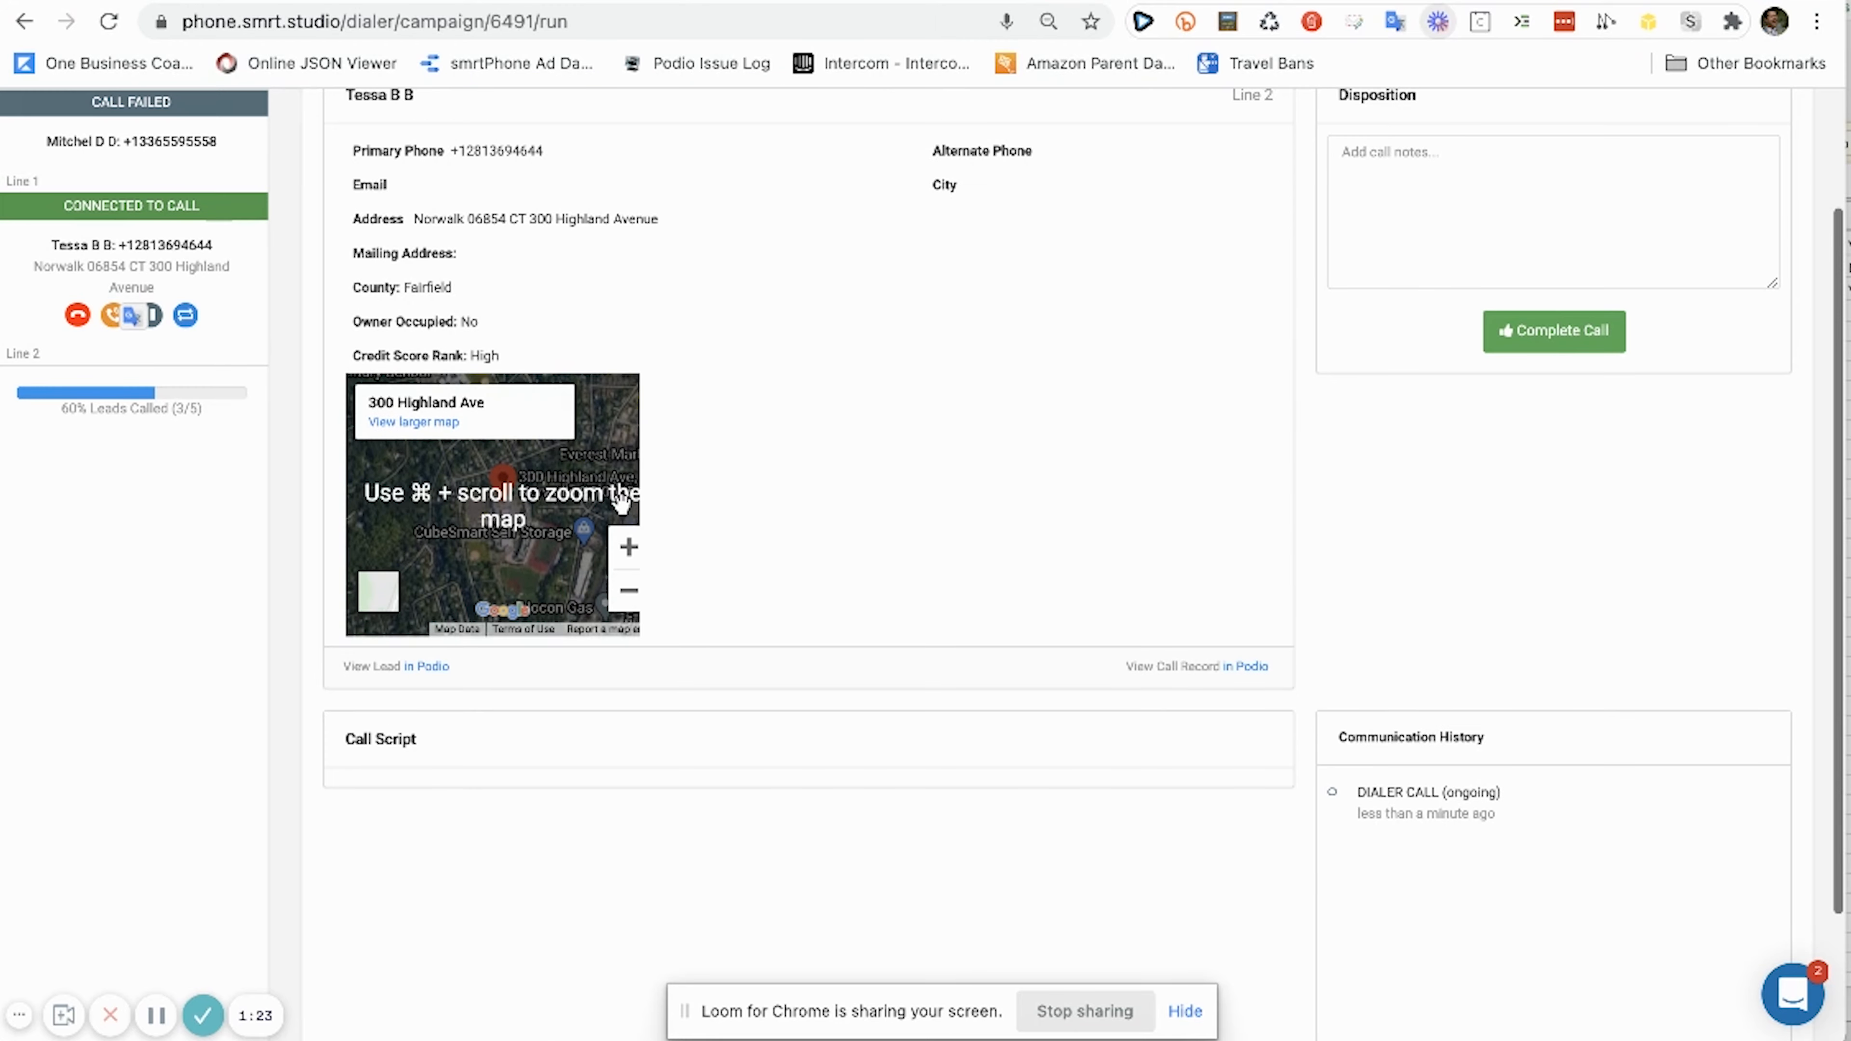
{"action": "scroll", "coordinate": [621, 503], "scroll_direction": "up", "scroll_amount": 1}
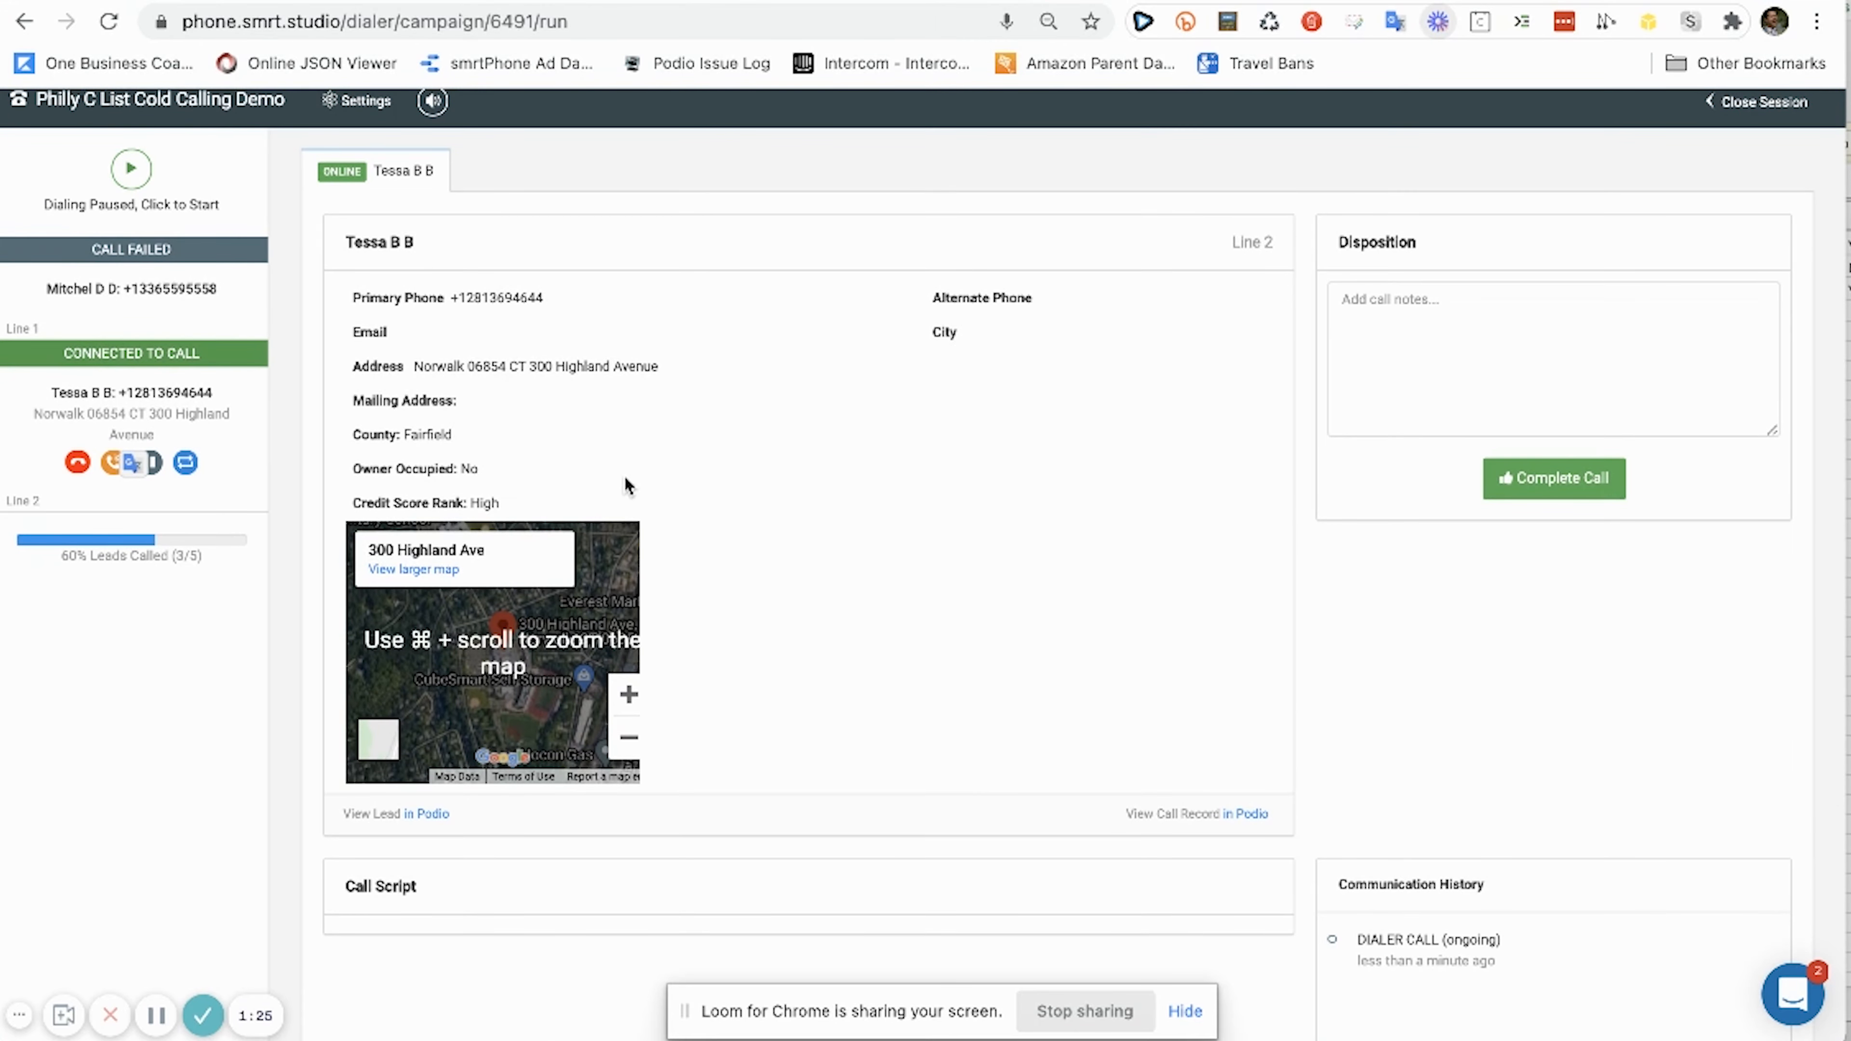
{"action": "scroll", "coordinate": [647, 467], "scroll_direction": "up", "scroll_amount": 1}
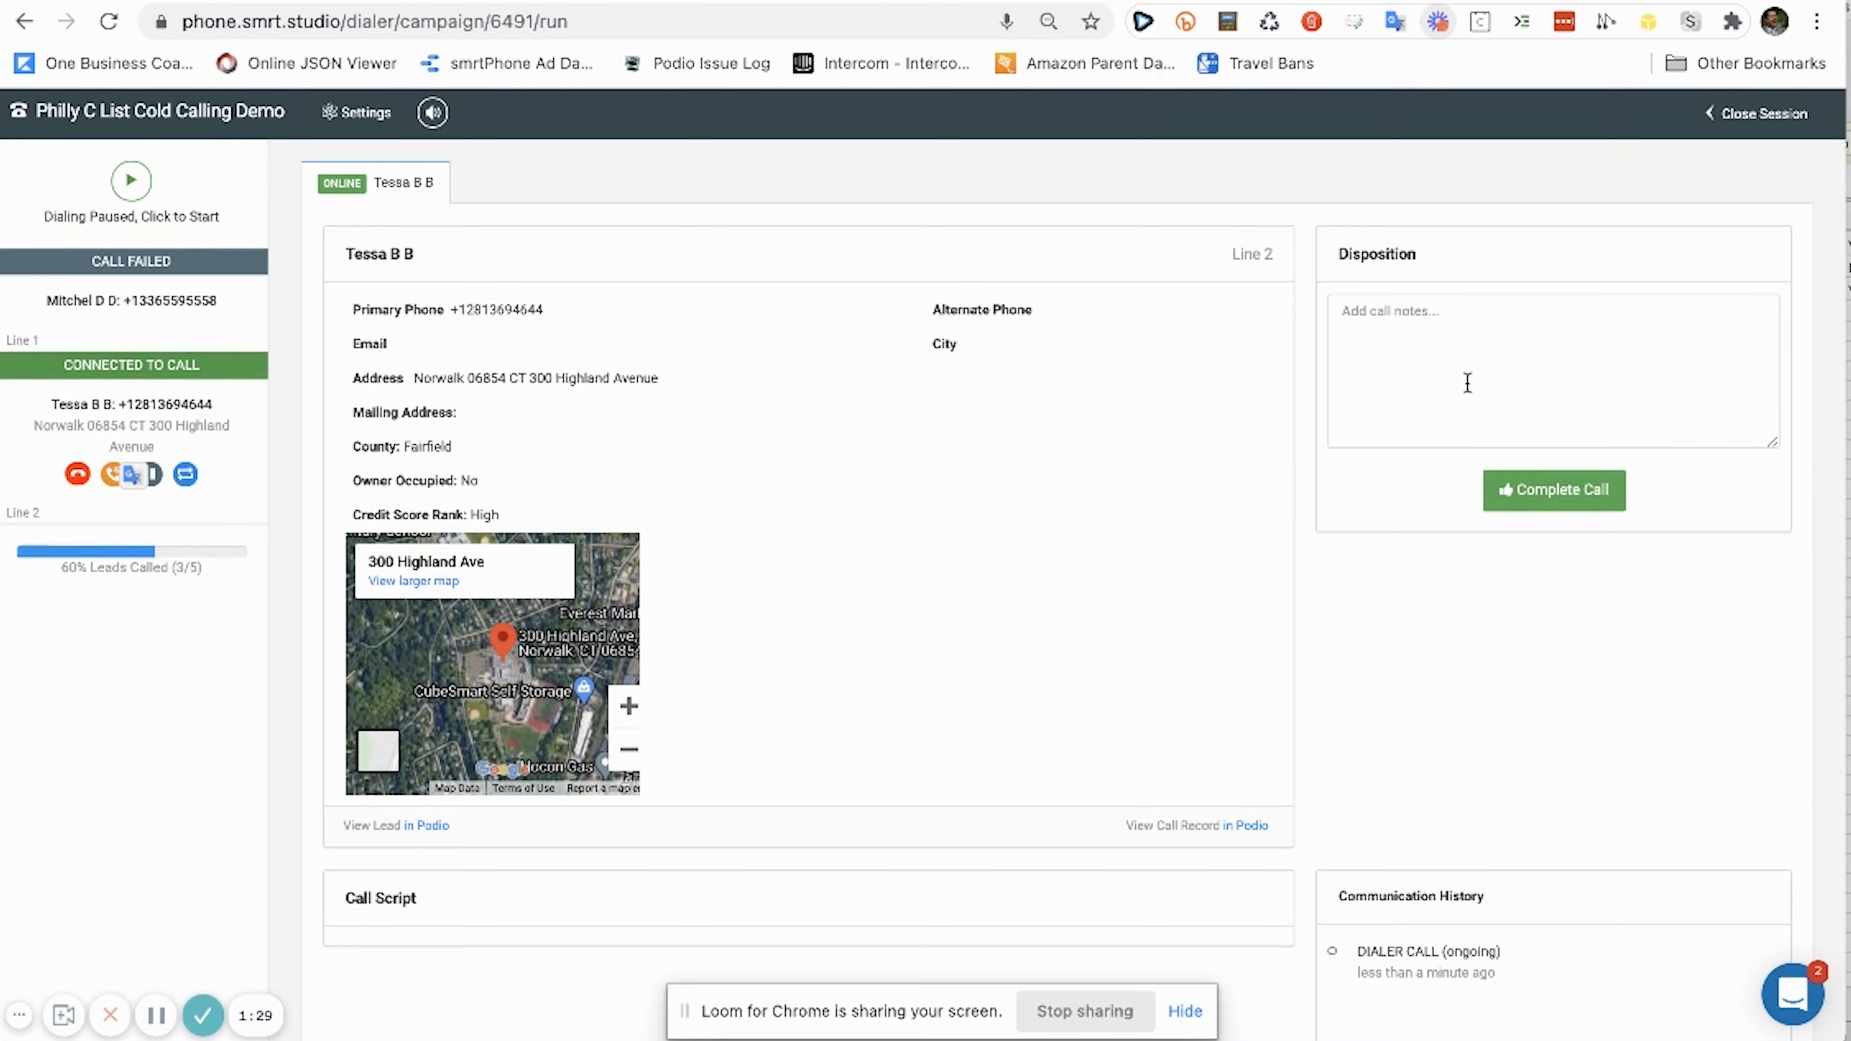
{"action": "left_click", "coordinate": [77, 474]}
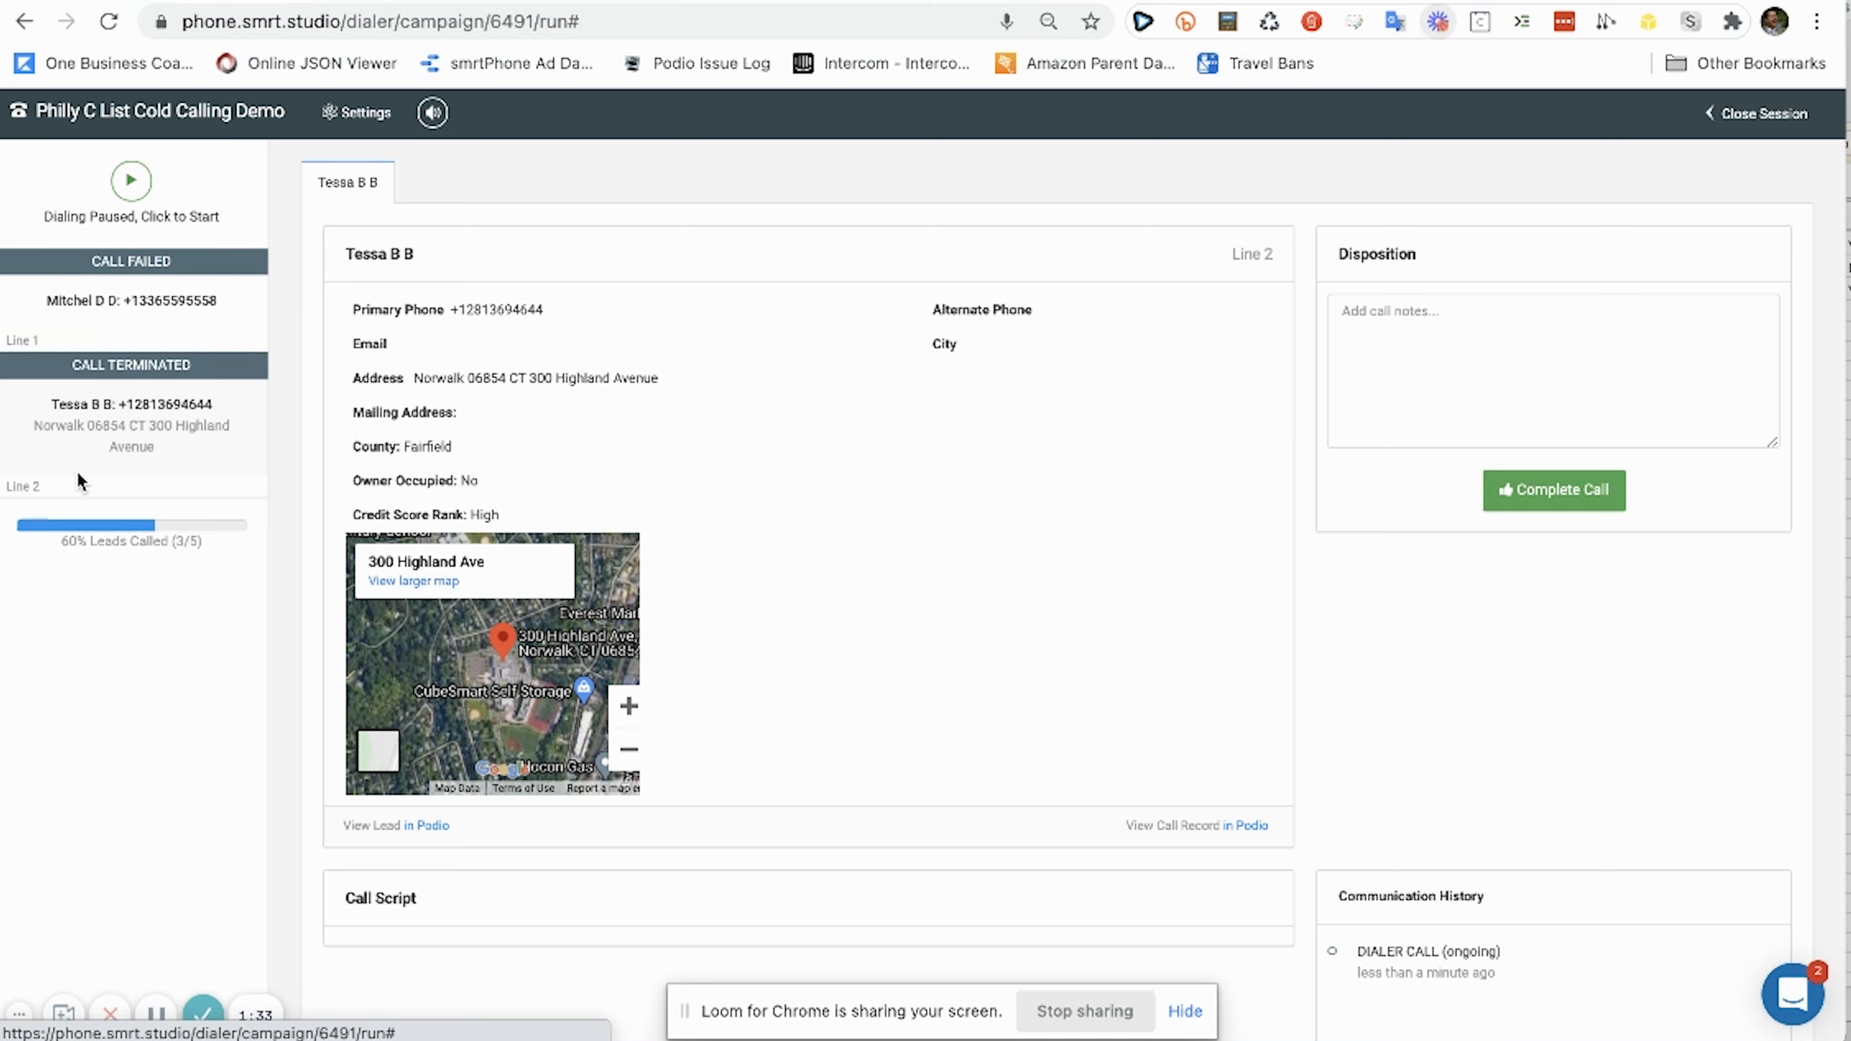